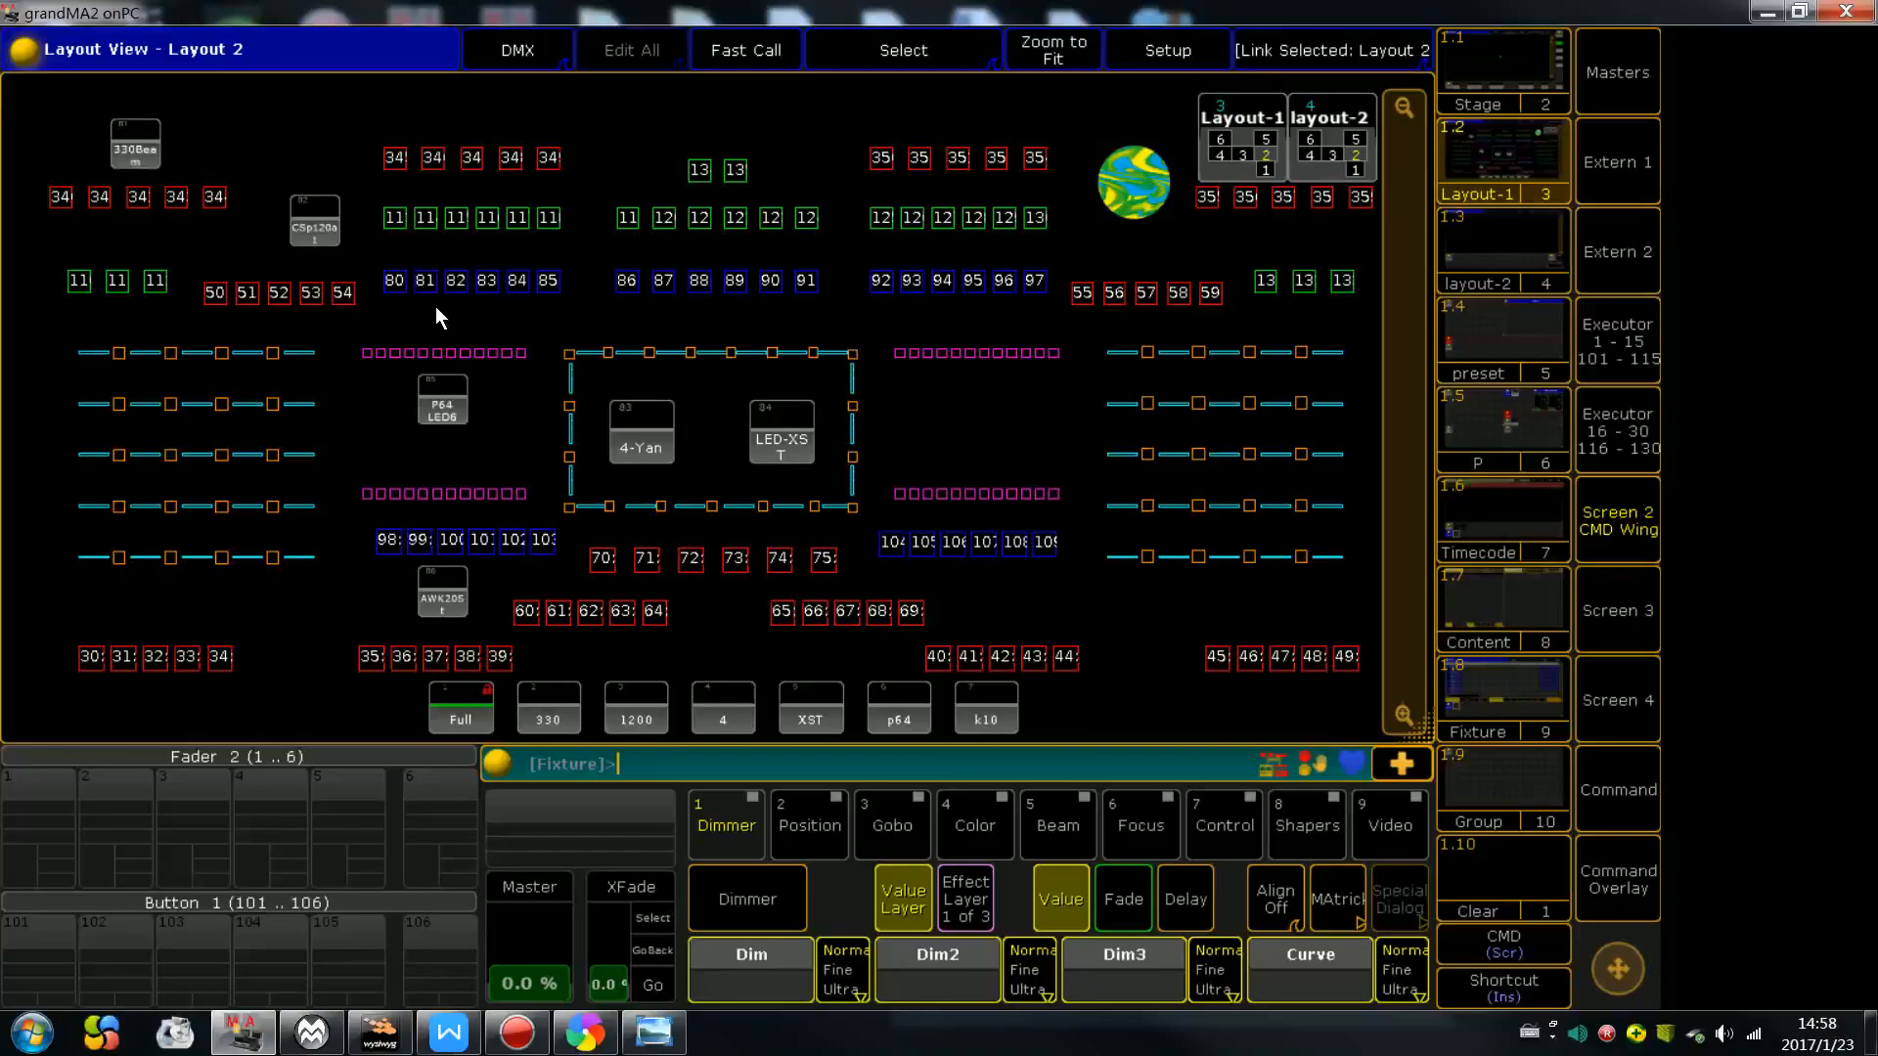
- Open and close the Command Overlay, and display the full Command screen
{"action": "left_click", "coordinate": [1627, 862]}
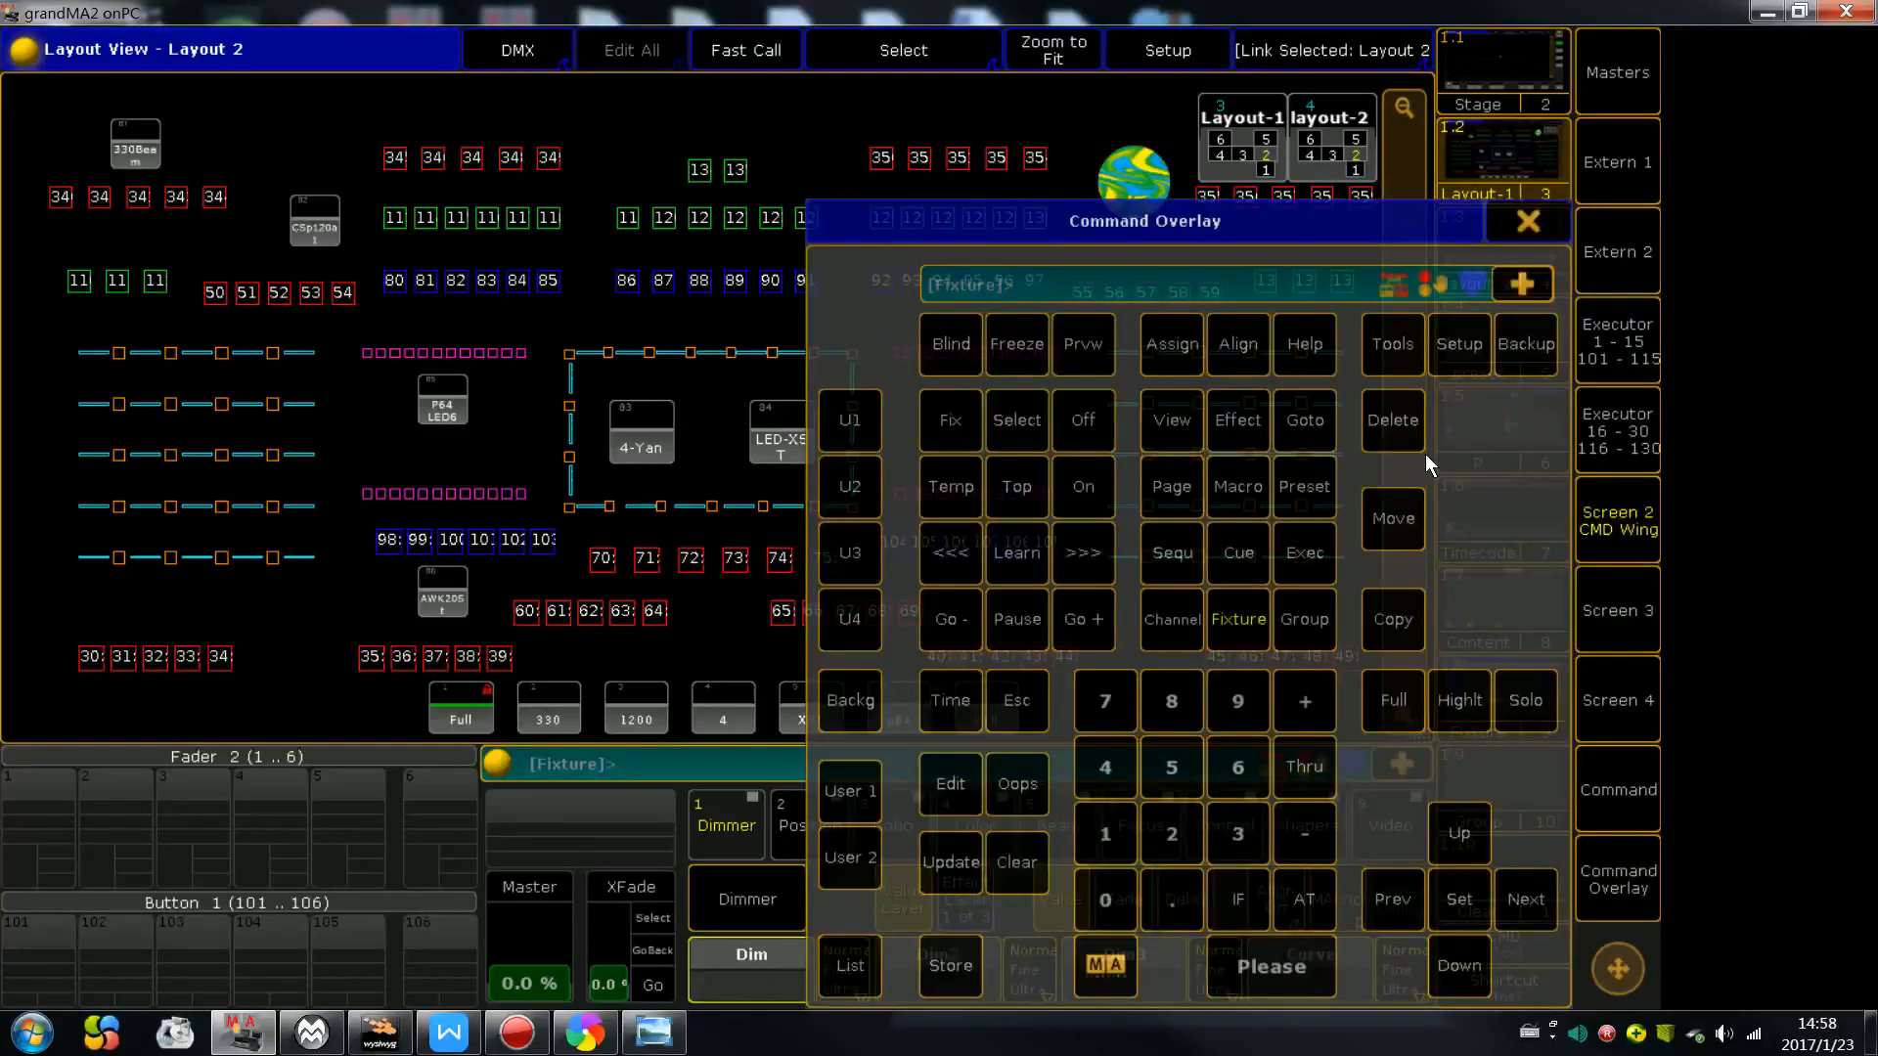
{"action": "left_click", "coordinate": [1526, 223]}
{"action": "left_click", "coordinate": [1616, 788]}
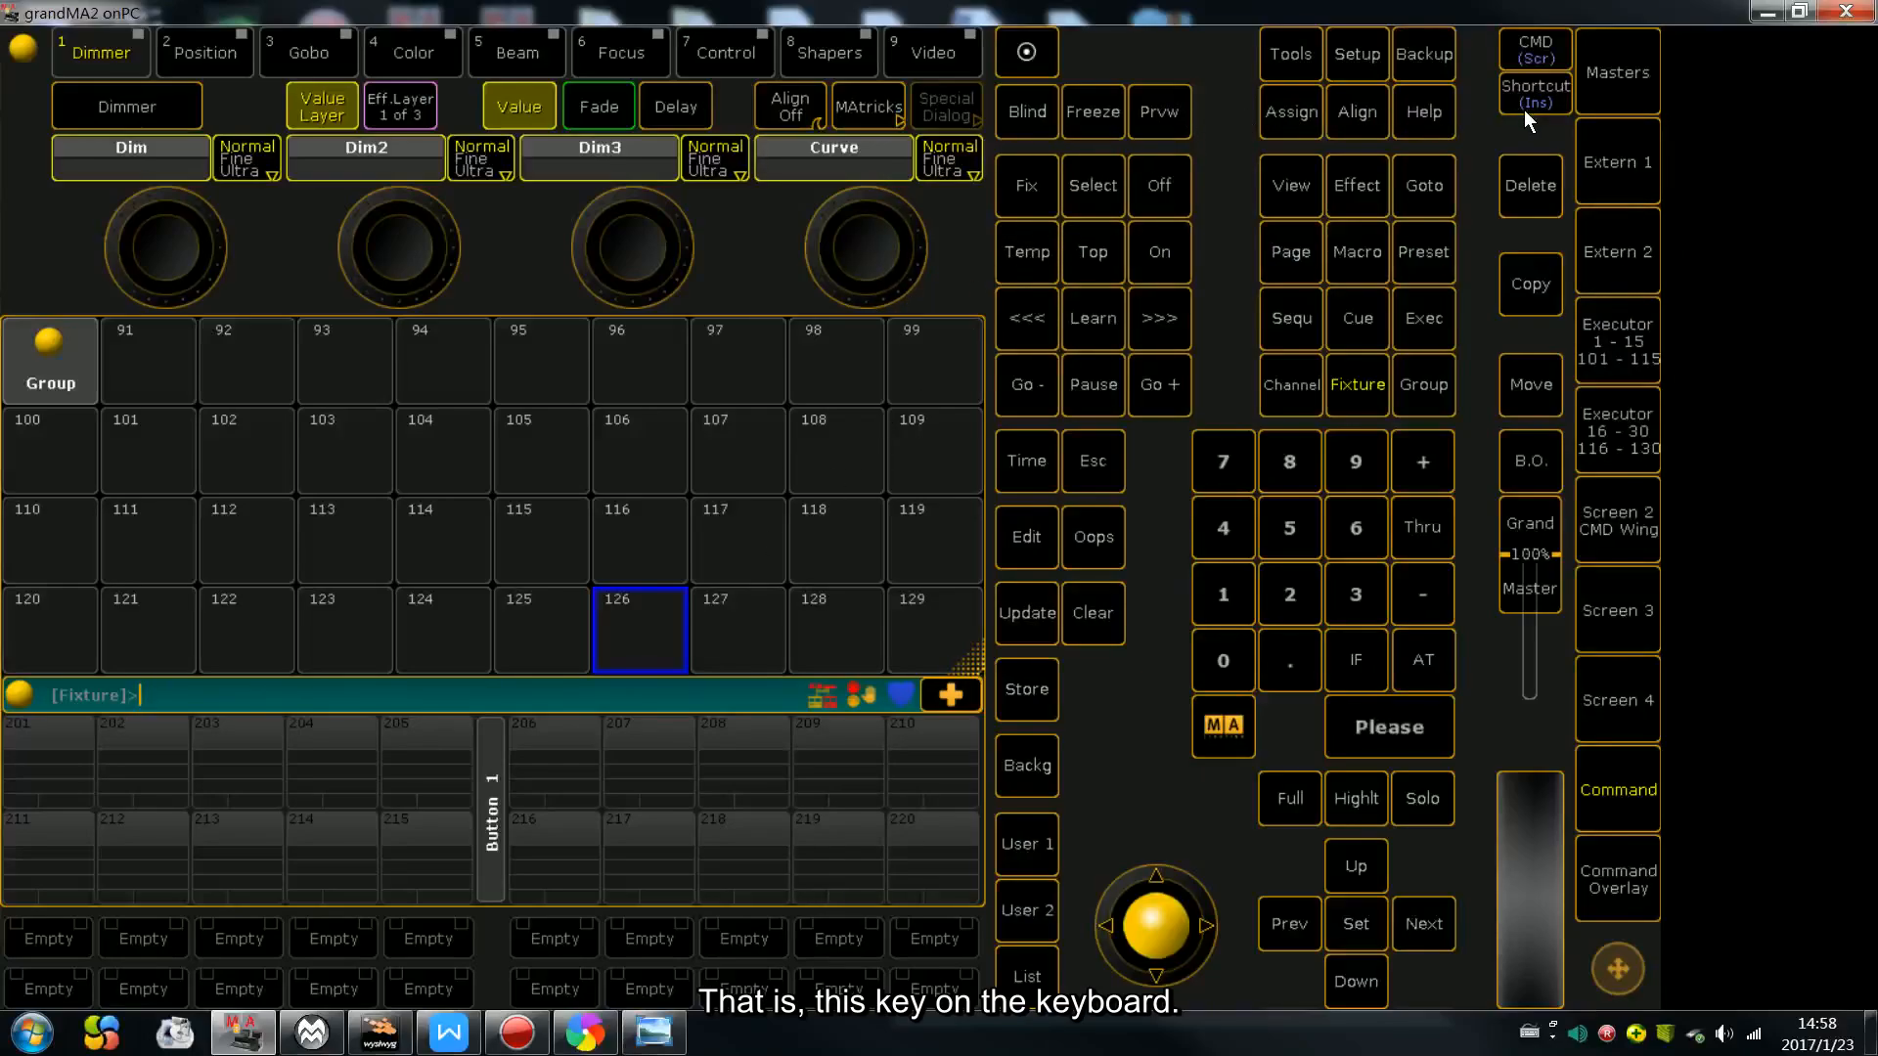
- Check the keyboard picture in Windows Photo Viewer, return to grandMA2 onPC and turn on keyboard shortcut mode
{"action": "left_click", "coordinate": [652, 1032]}
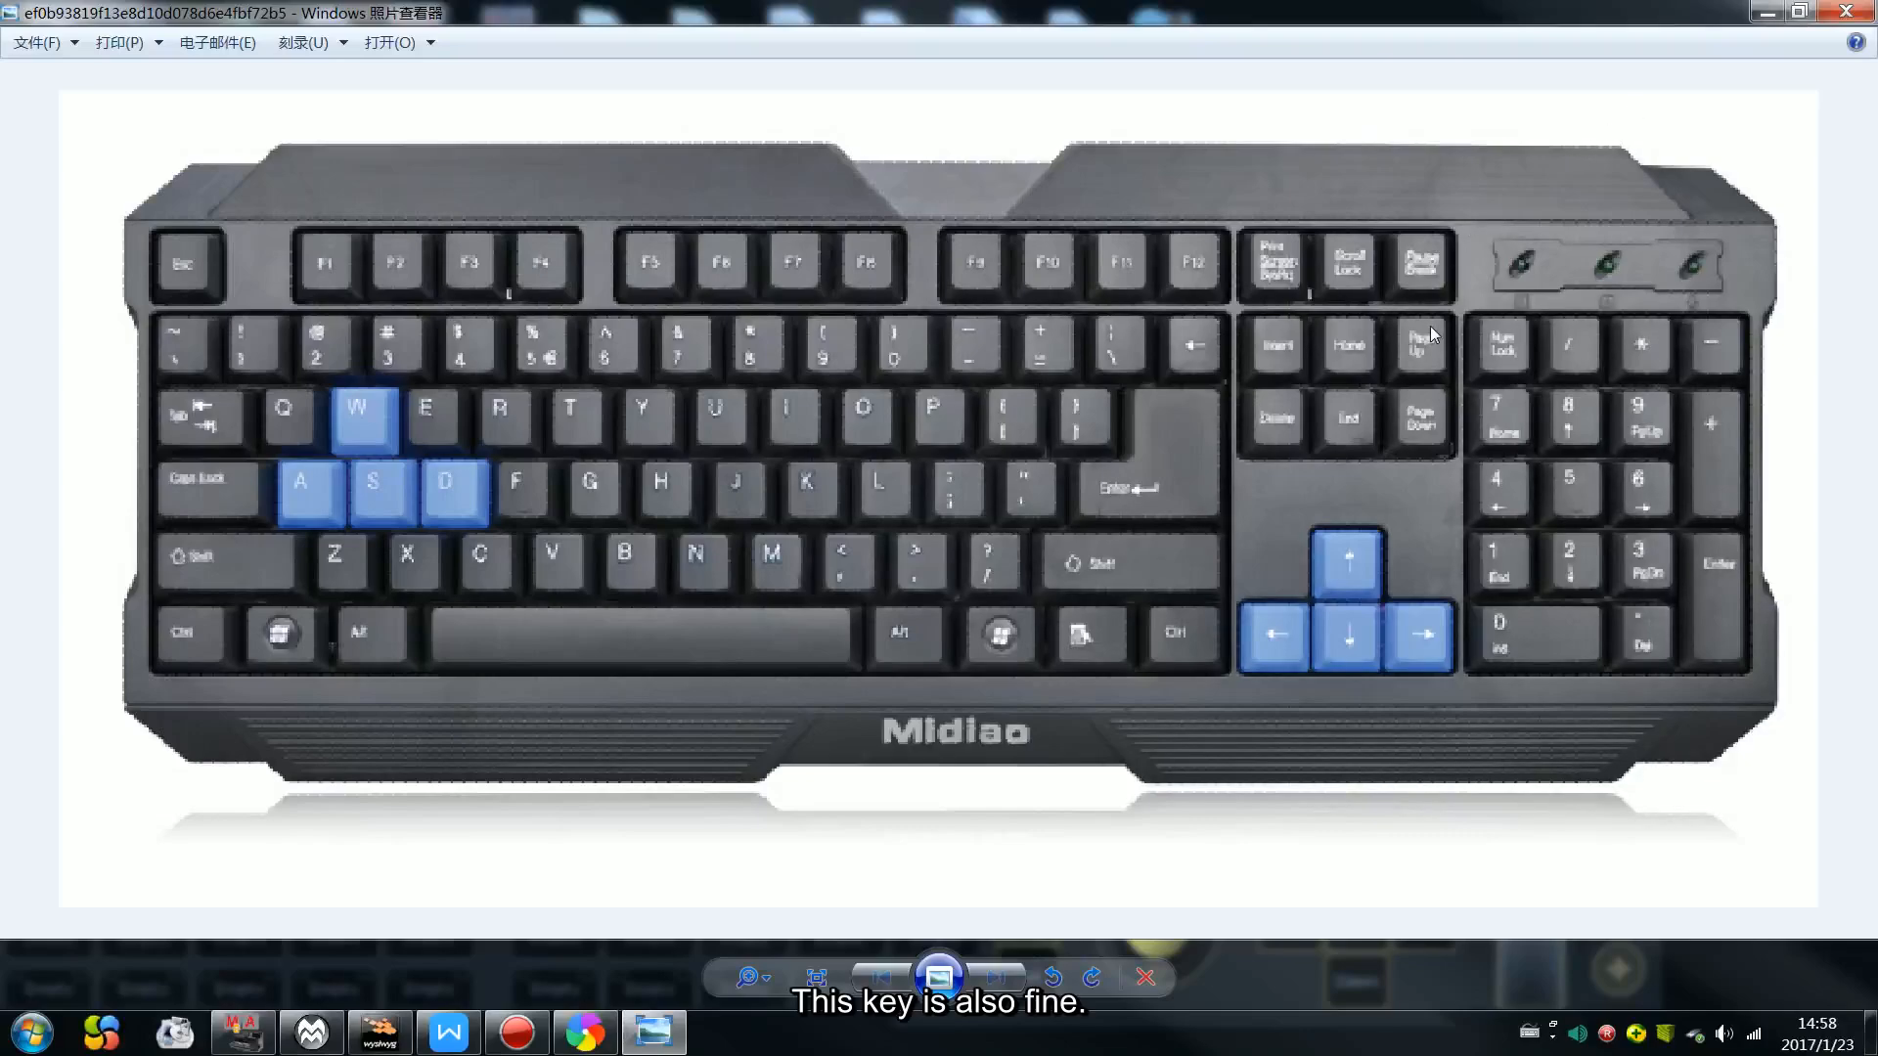
{"action": "left_click", "coordinate": [1768, 13]}
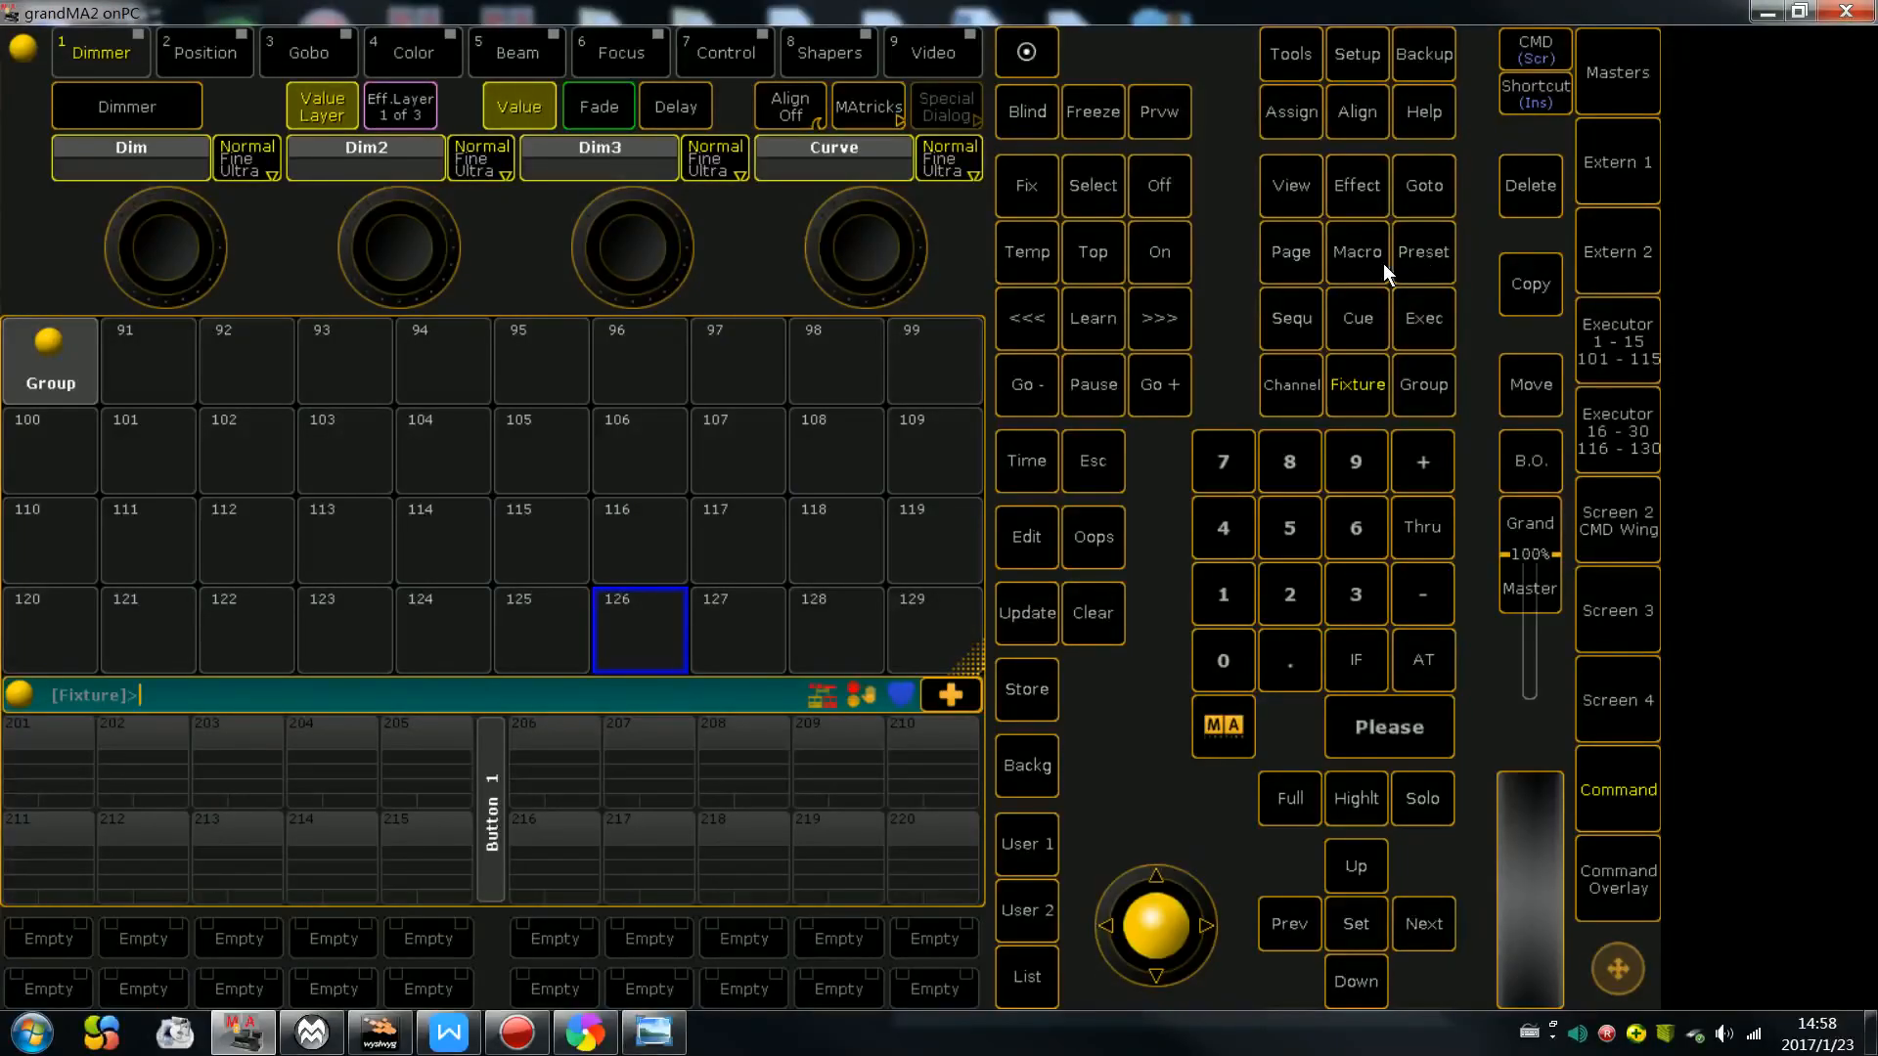
{"action": "left_click", "coordinate": [1530, 96]}
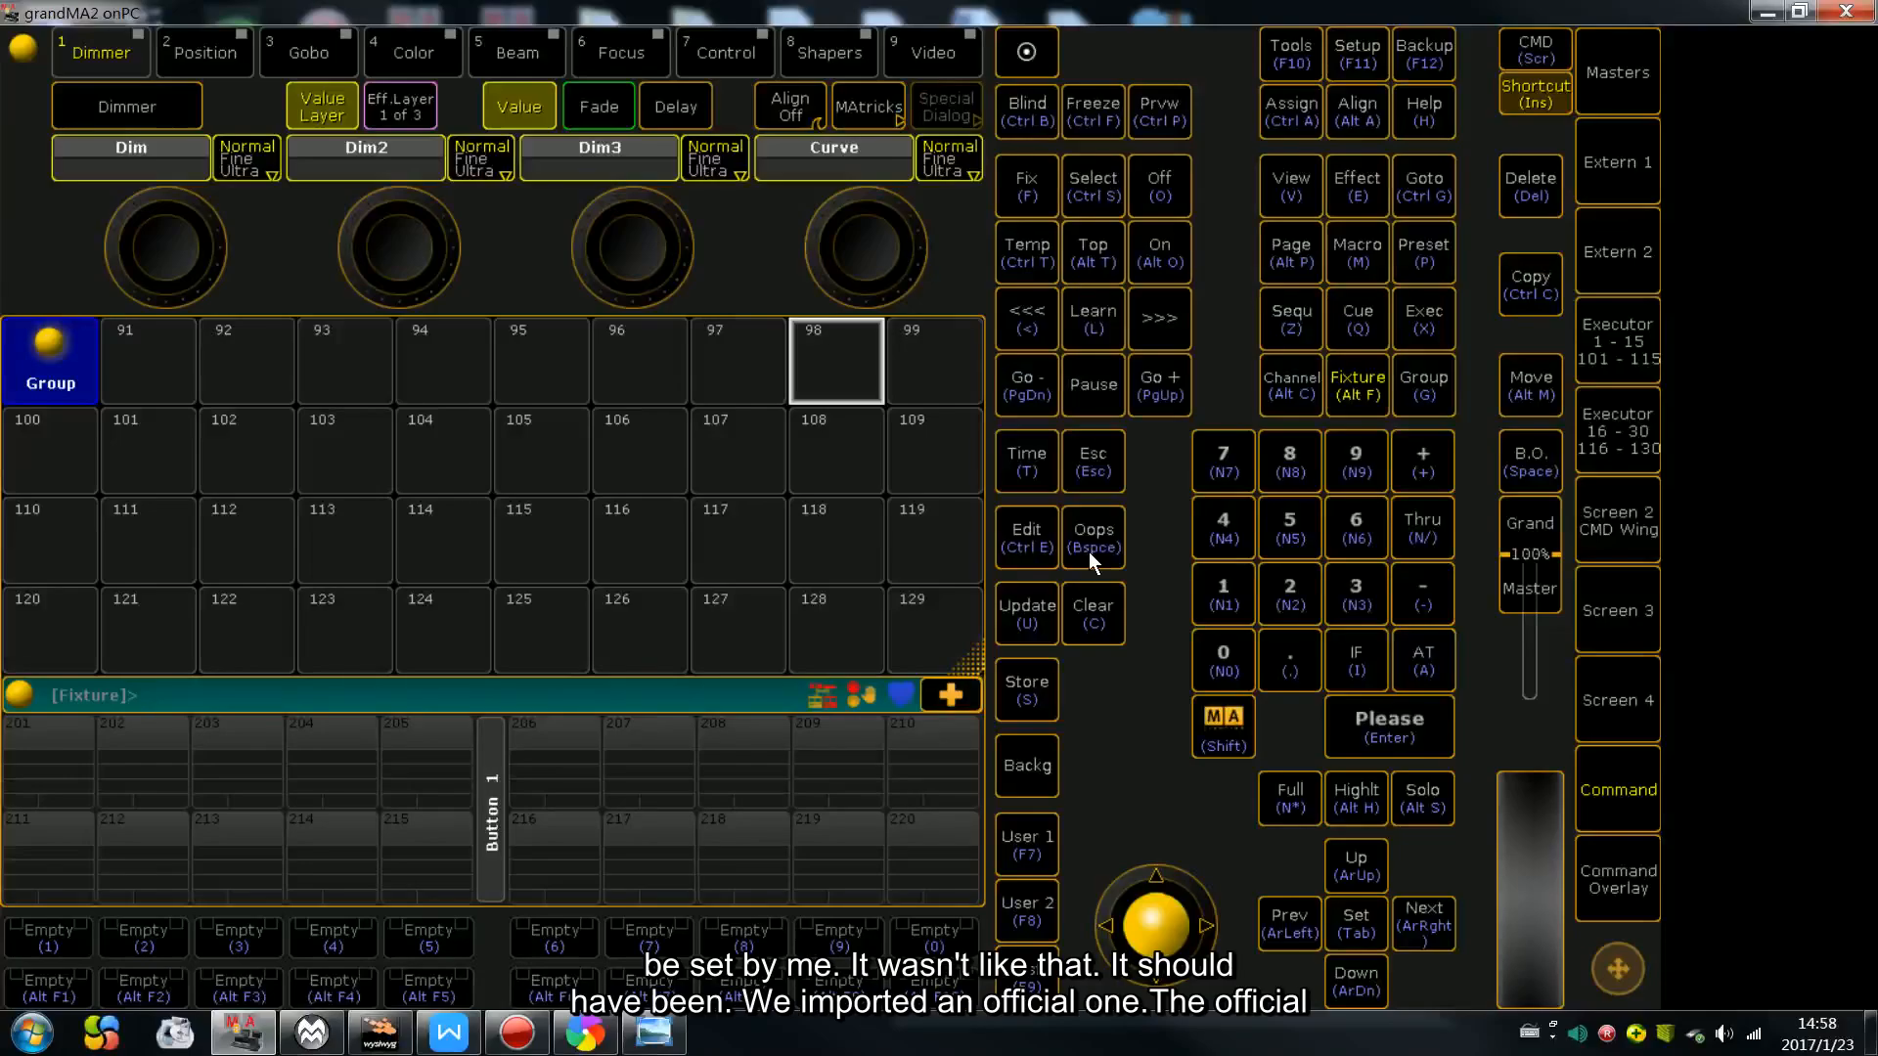
- Import the grandMA1_style.xml keyboard shortcuts from the internal drive and close the setup
{"action": "left_click", "coordinate": [1358, 57]}
{"action": "left_click", "coordinate": [362, 857]}
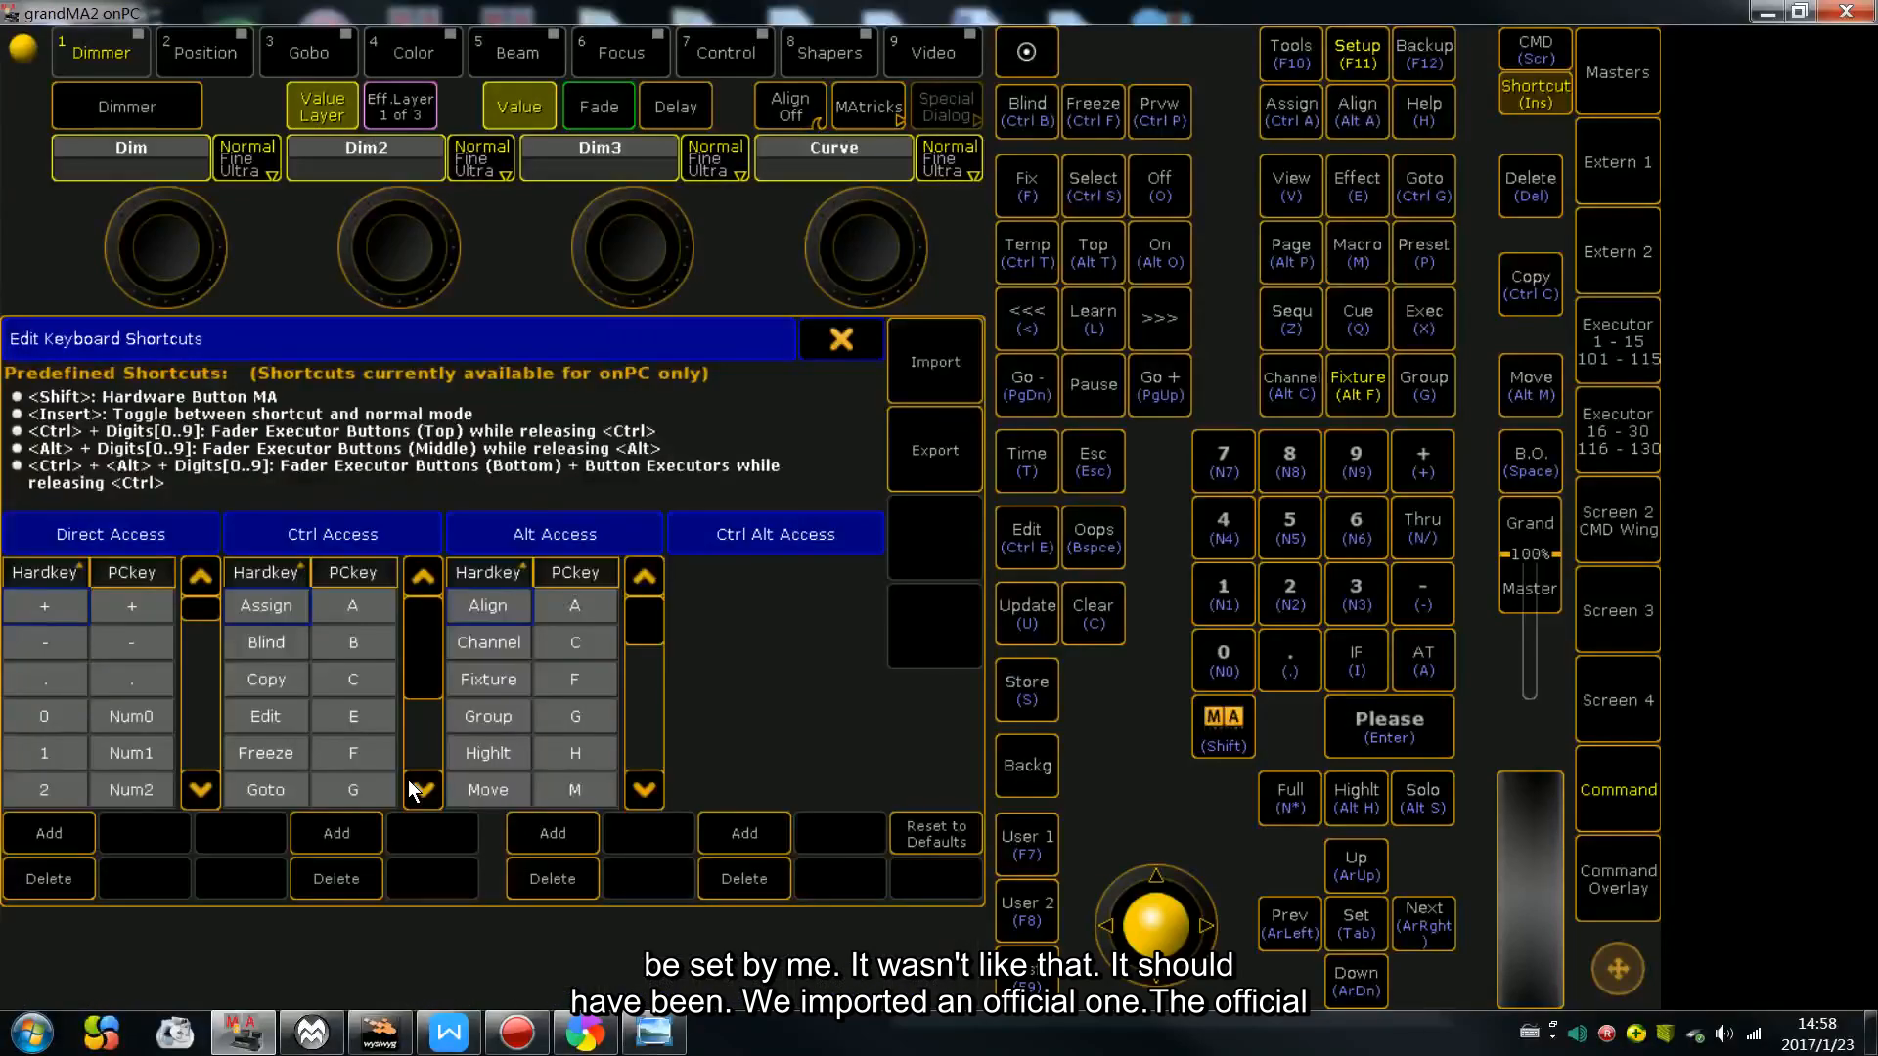
{"action": "left_click", "coordinate": [921, 377]}
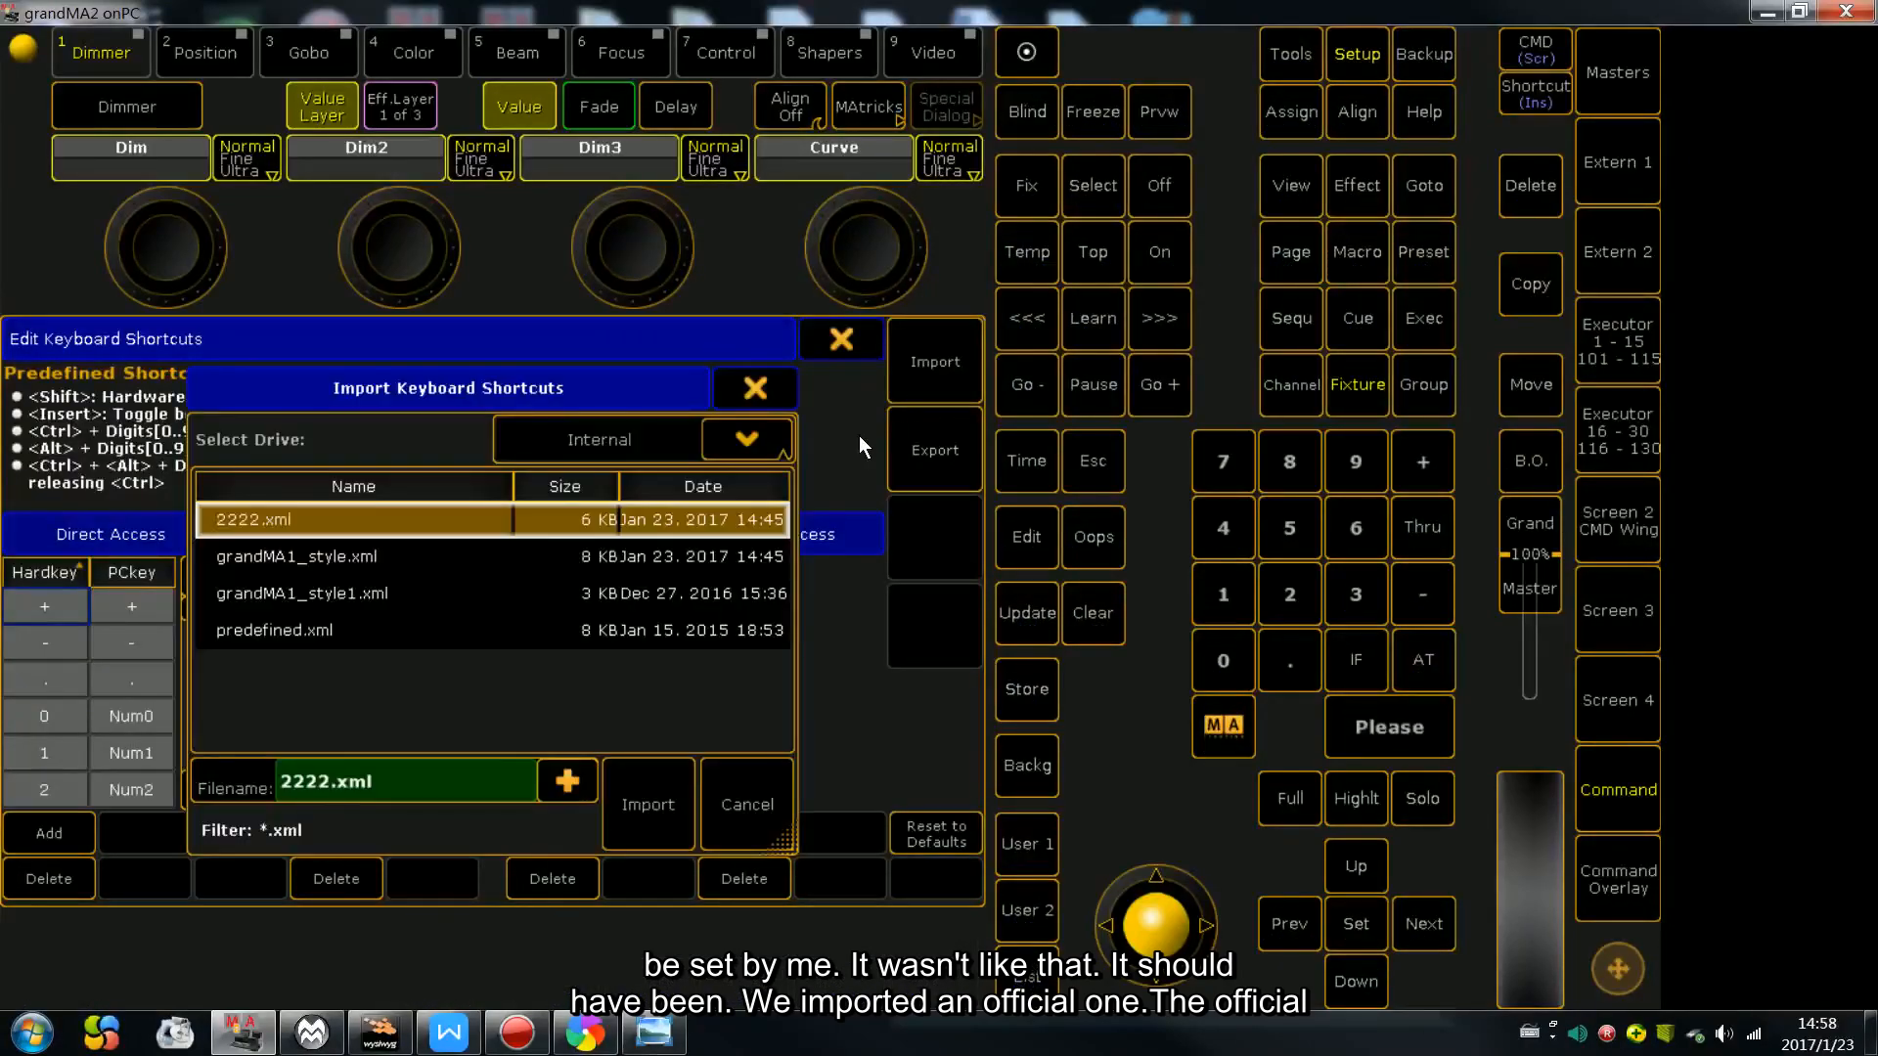
{"action": "left_click", "coordinate": [368, 554]}
{"action": "left_click", "coordinate": [644, 811]}
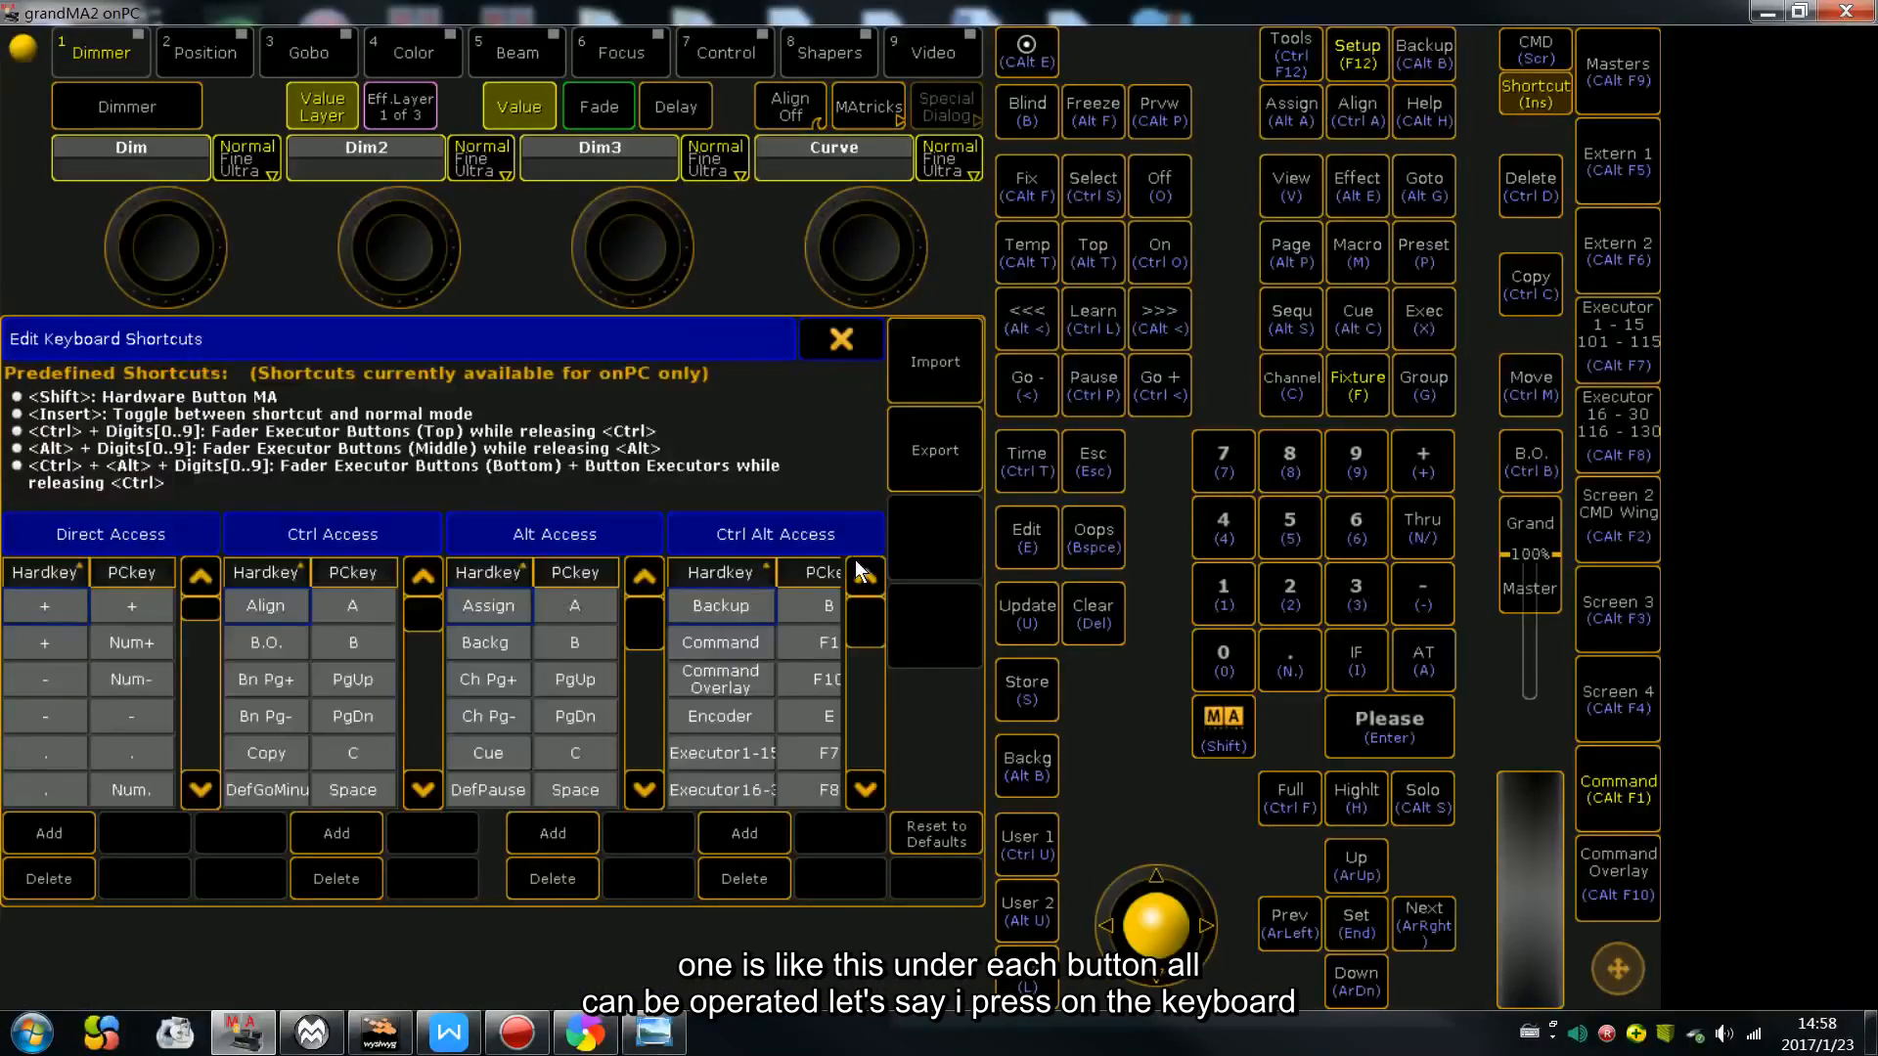
{"action": "left_click", "coordinate": [841, 339]}
{"action": "left_click", "coordinate": [941, 338]}
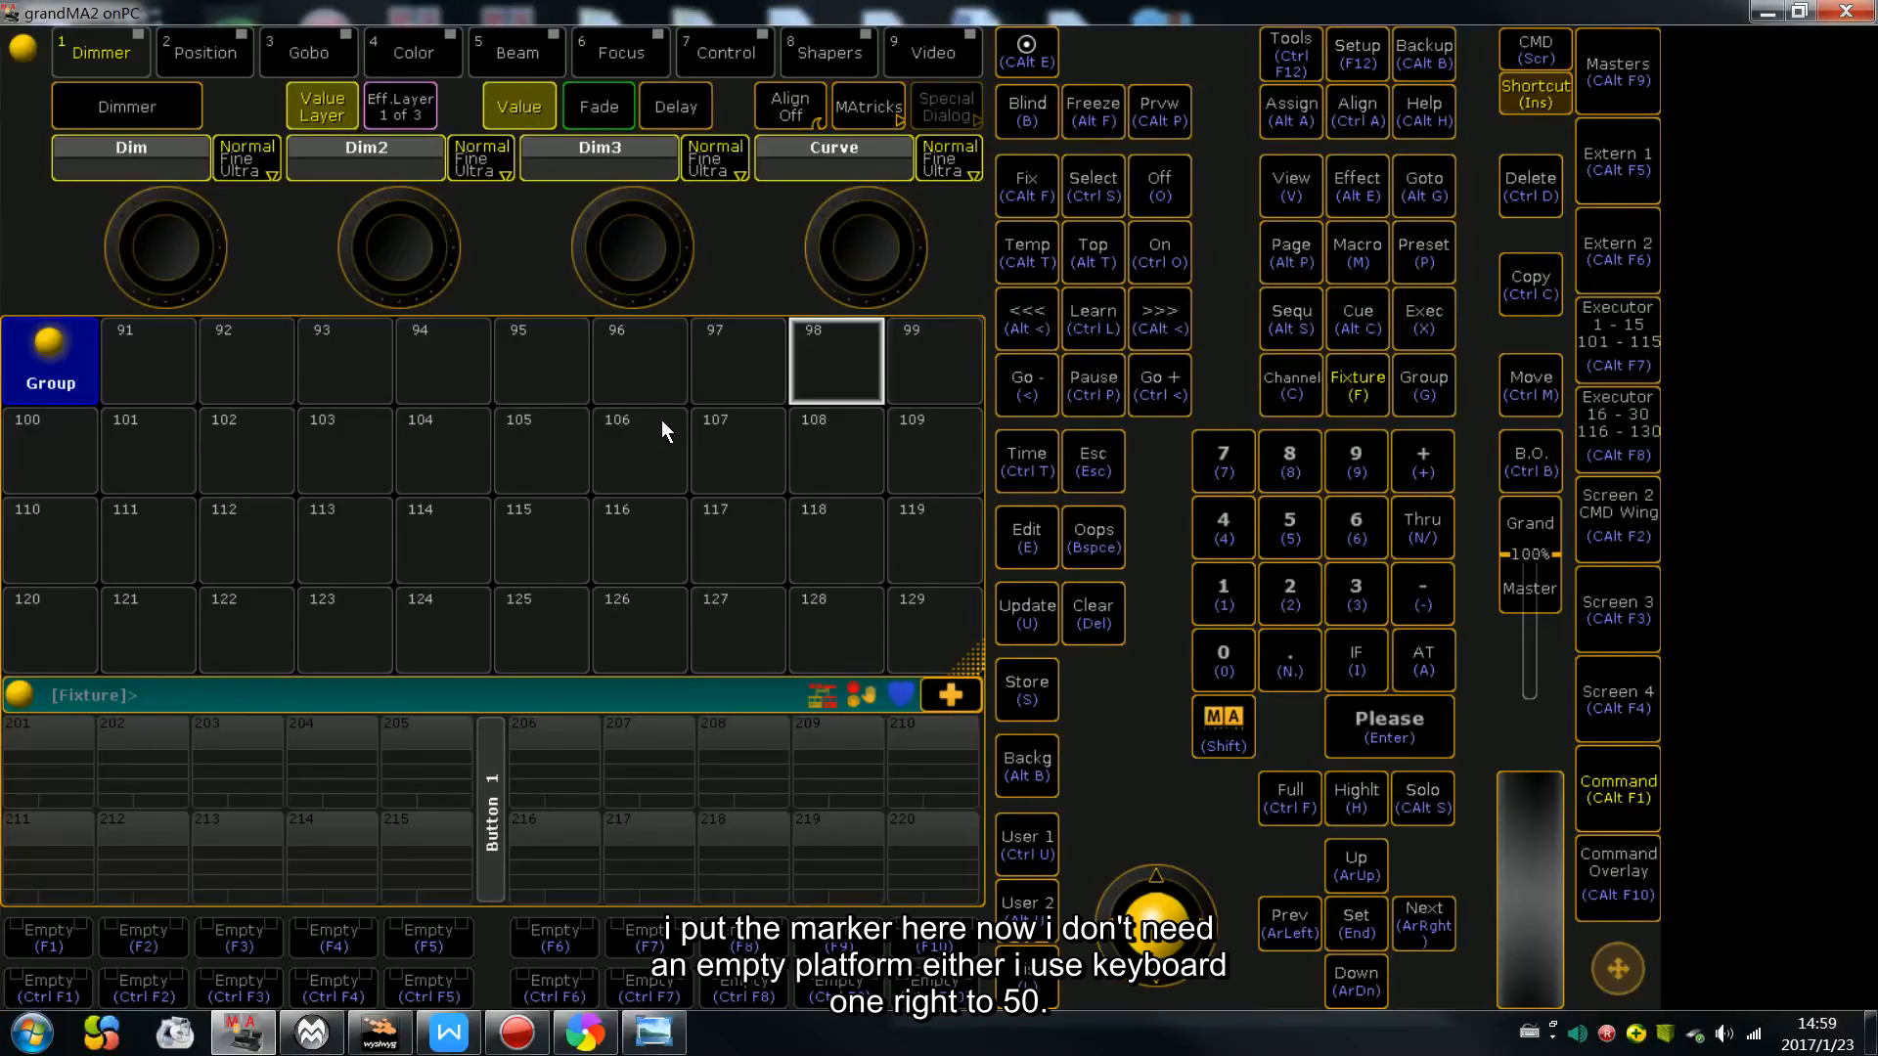
- Enter Fixture 1 Thru 50 on the command line using keyboard shortcuts, and clear the entry
{"action": "type", "text": "f1"}
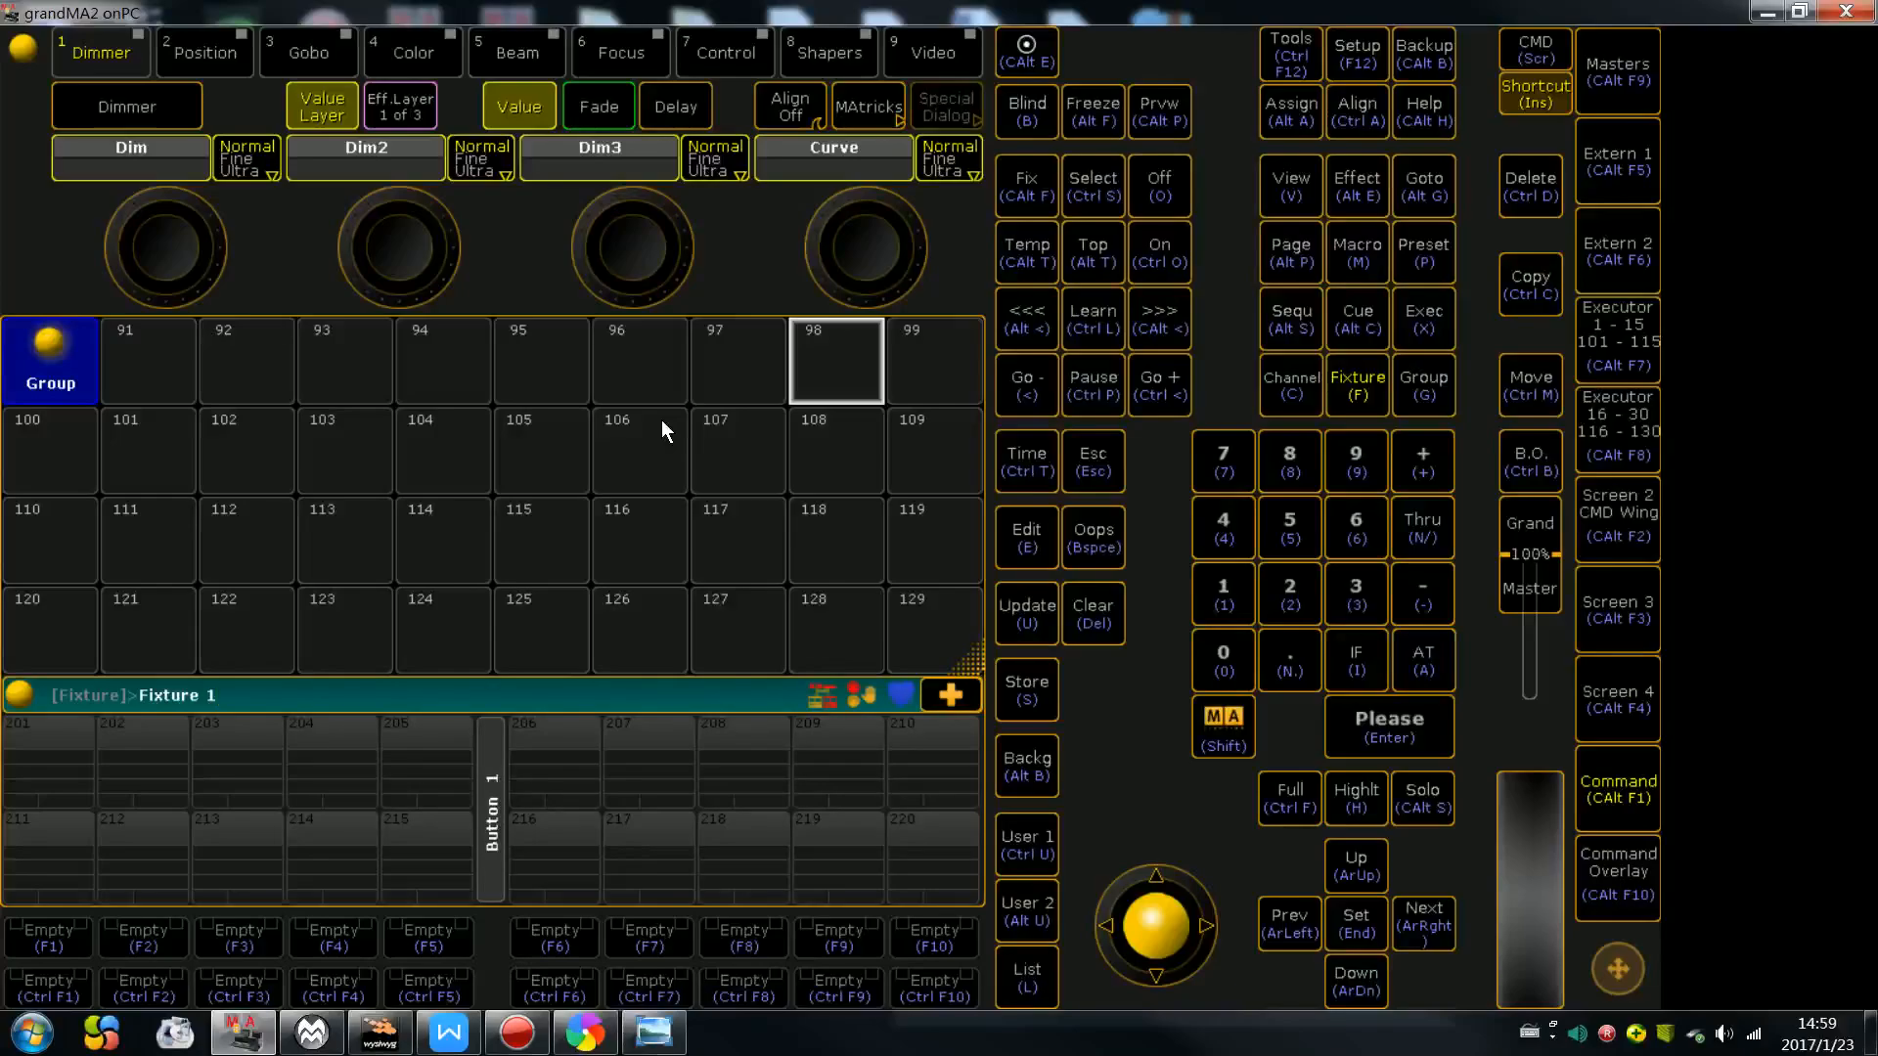
{"action": "key", "text": "slash"}
{"action": "type", "text": "50"}
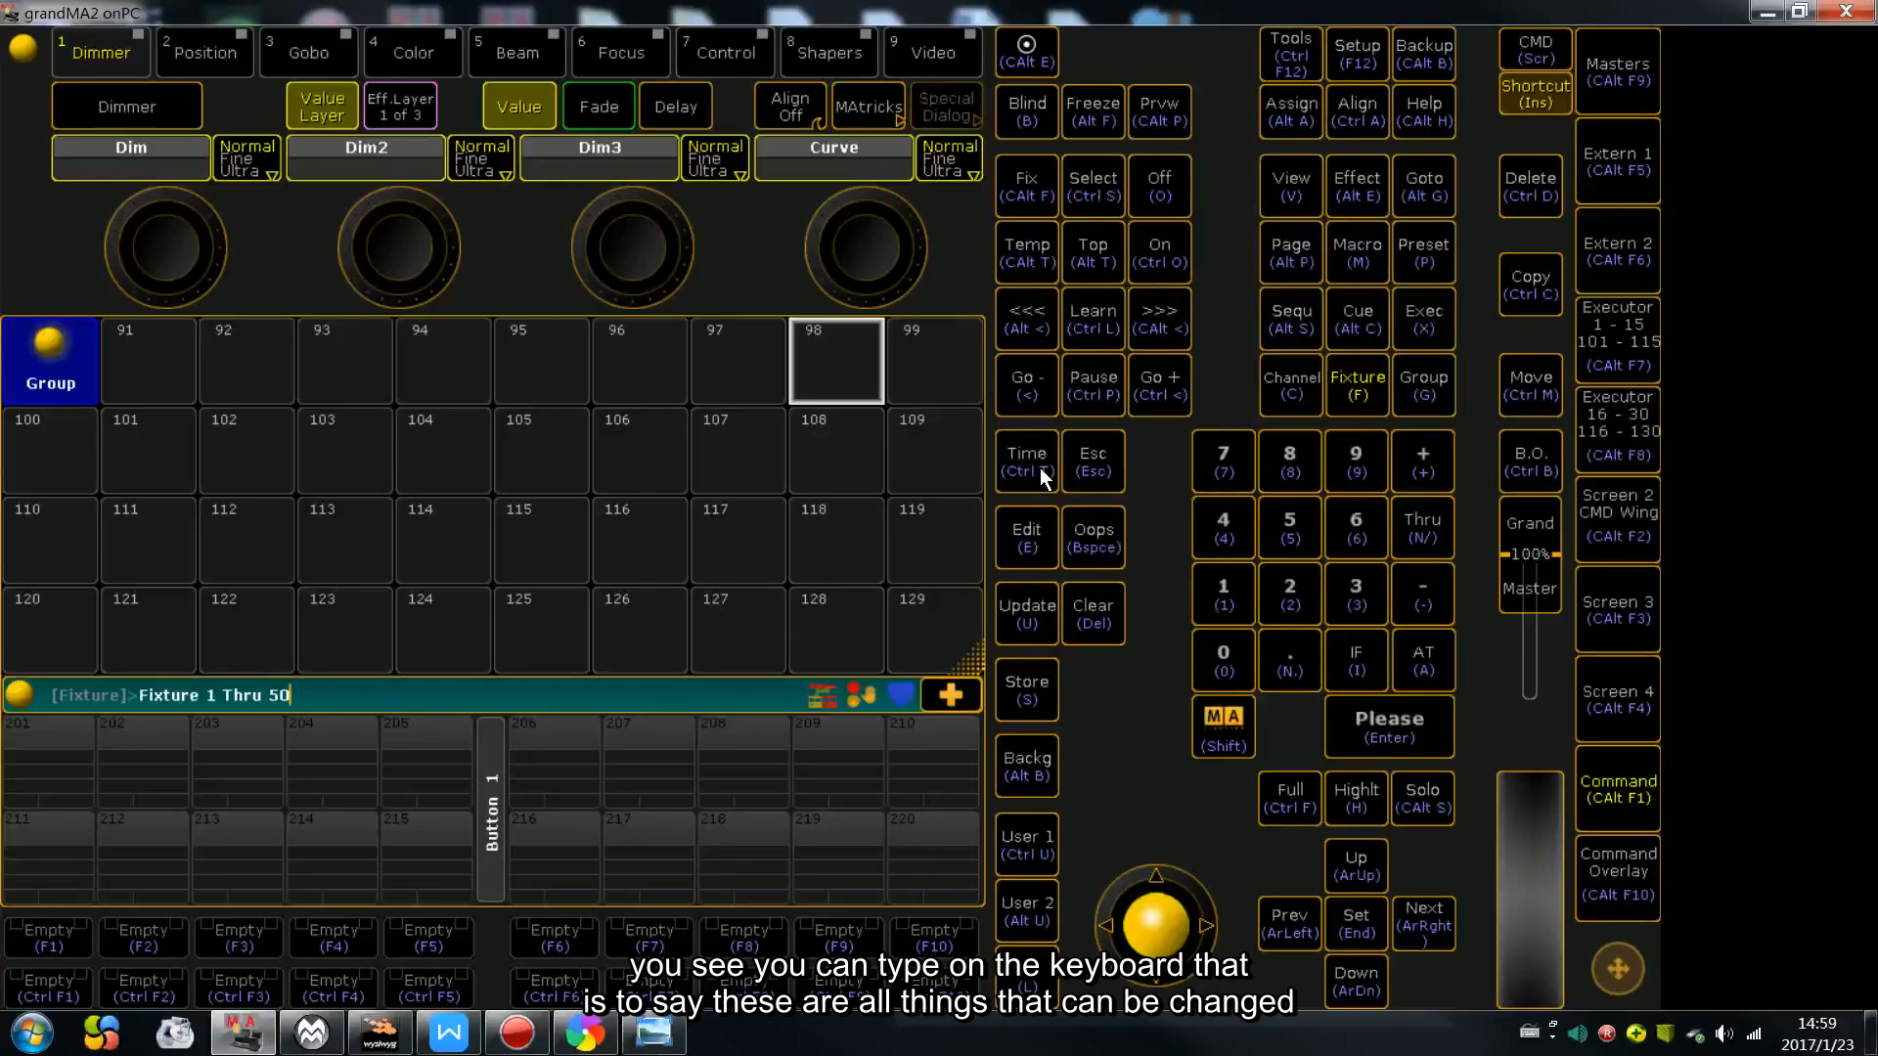
{"action": "left_click", "coordinate": [1095, 624]}
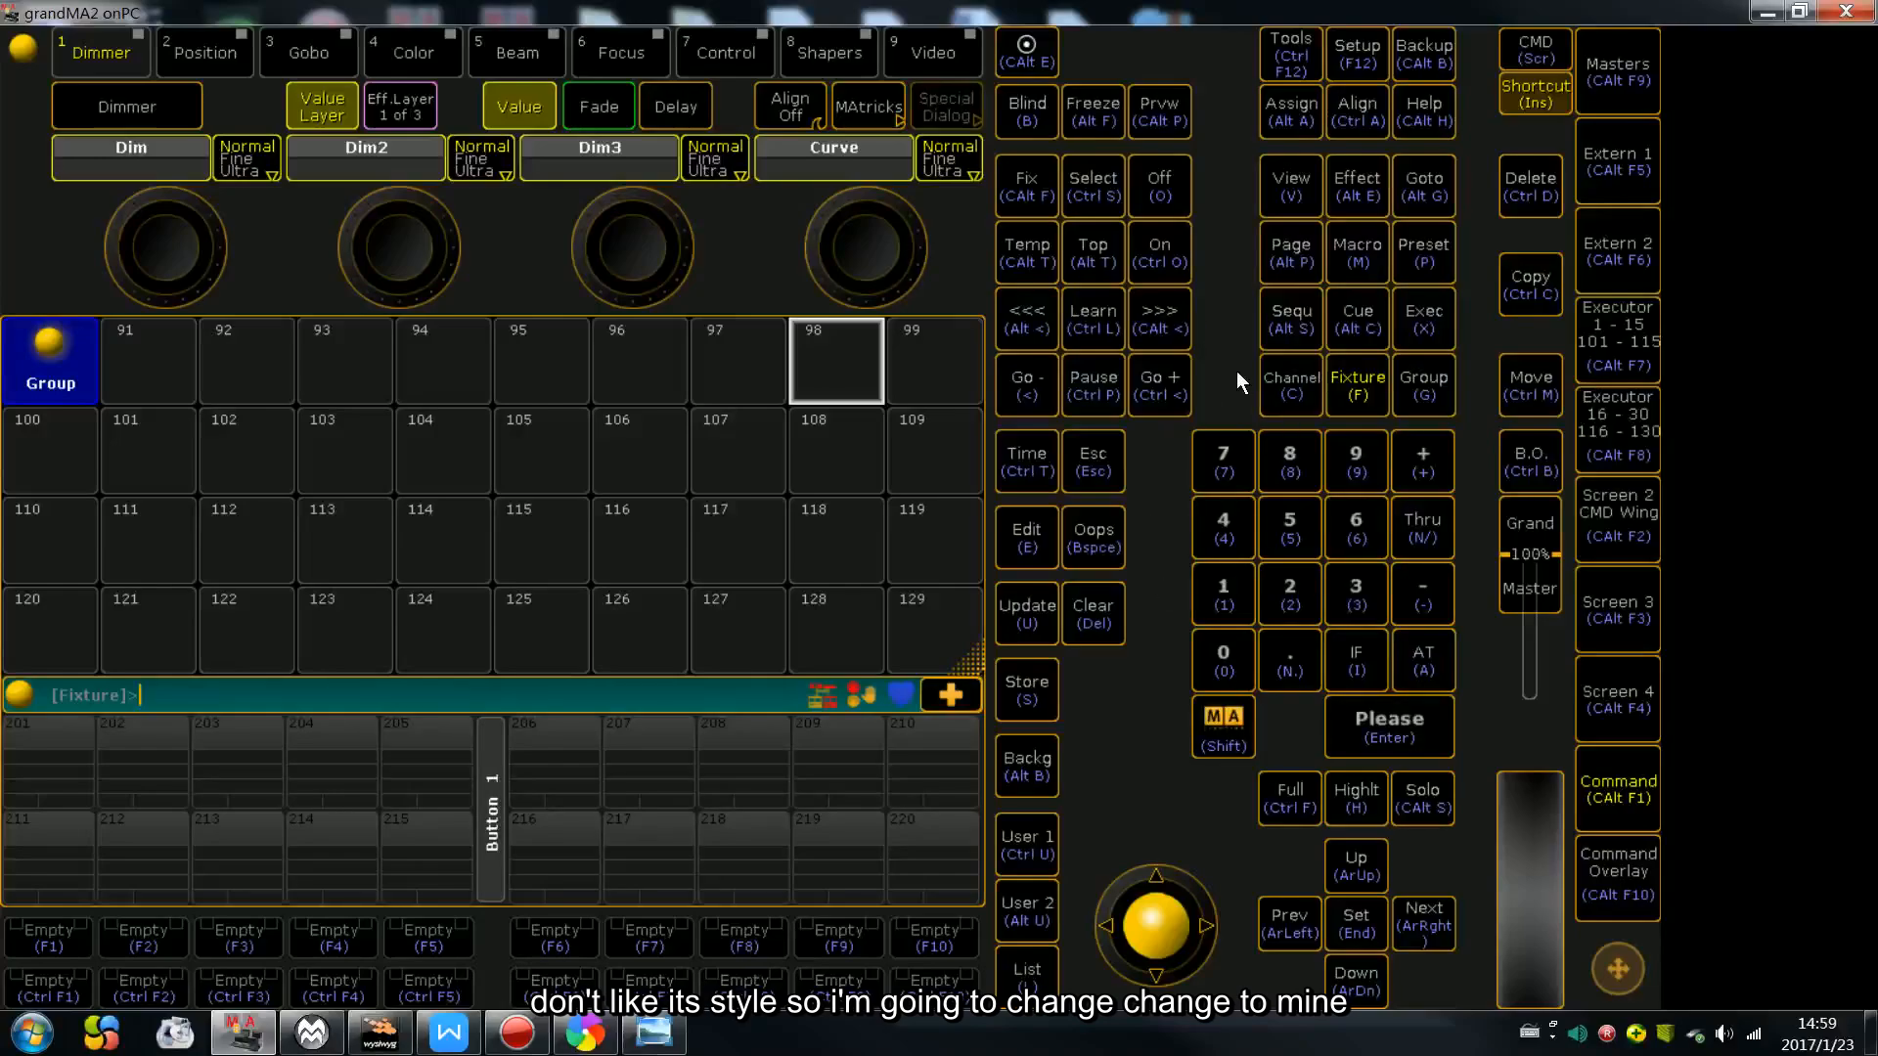
- Open the keyboard shortcut editor from the console section of the setup
{"action": "left_click", "coordinate": [1377, 43]}
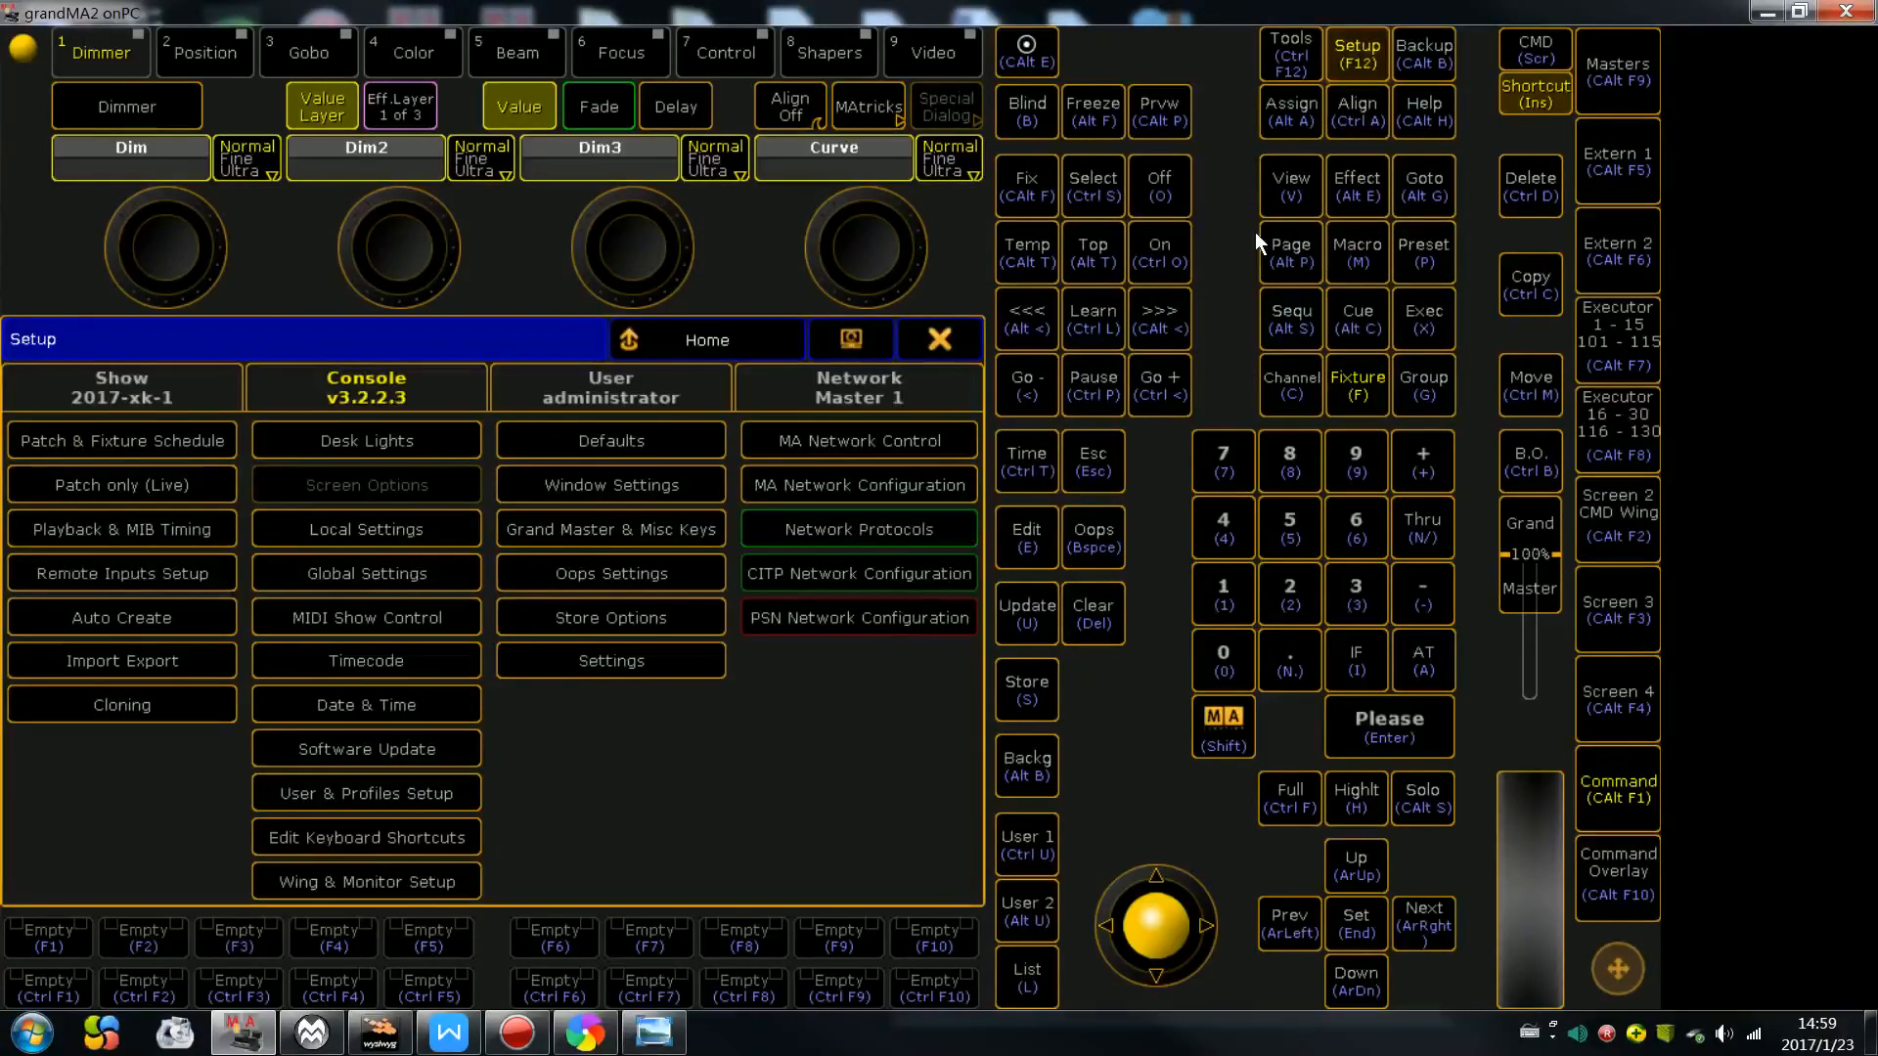
{"action": "left_click", "coordinate": [412, 840]}
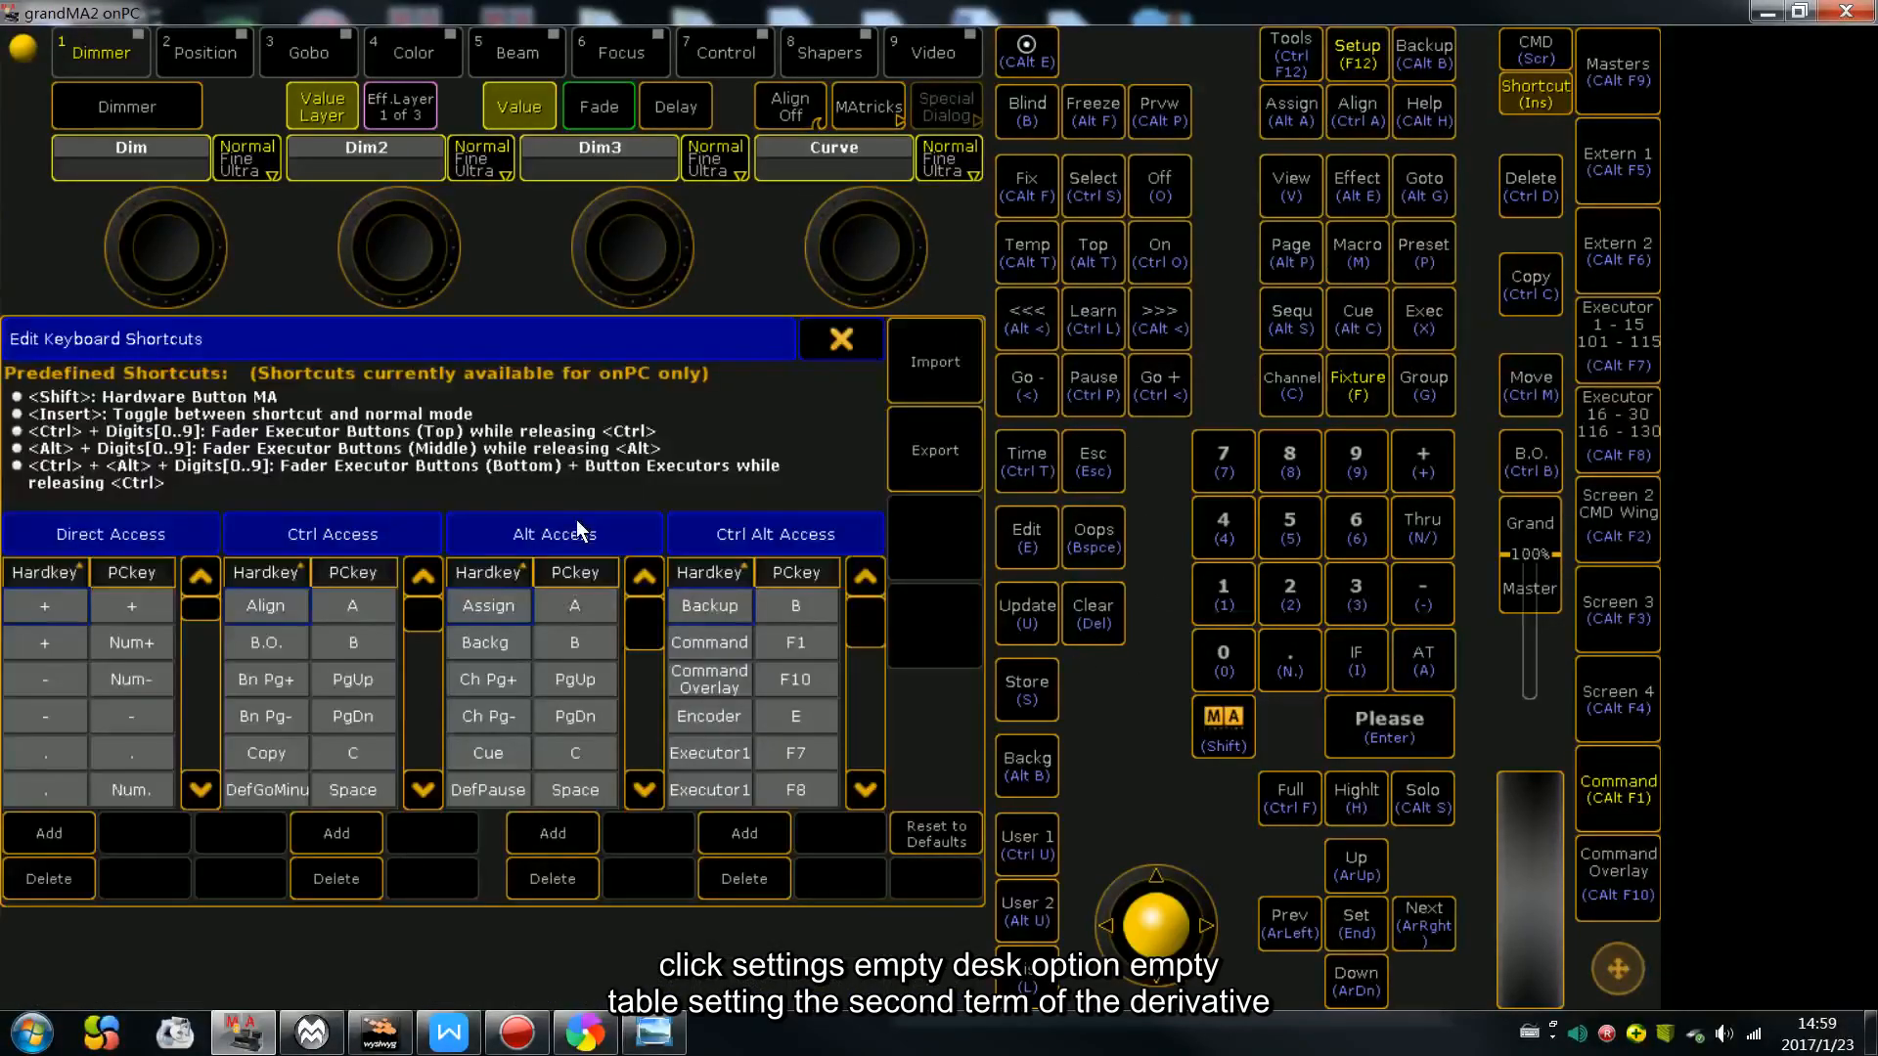
{"action": "left_click", "coordinate": [841, 341]}
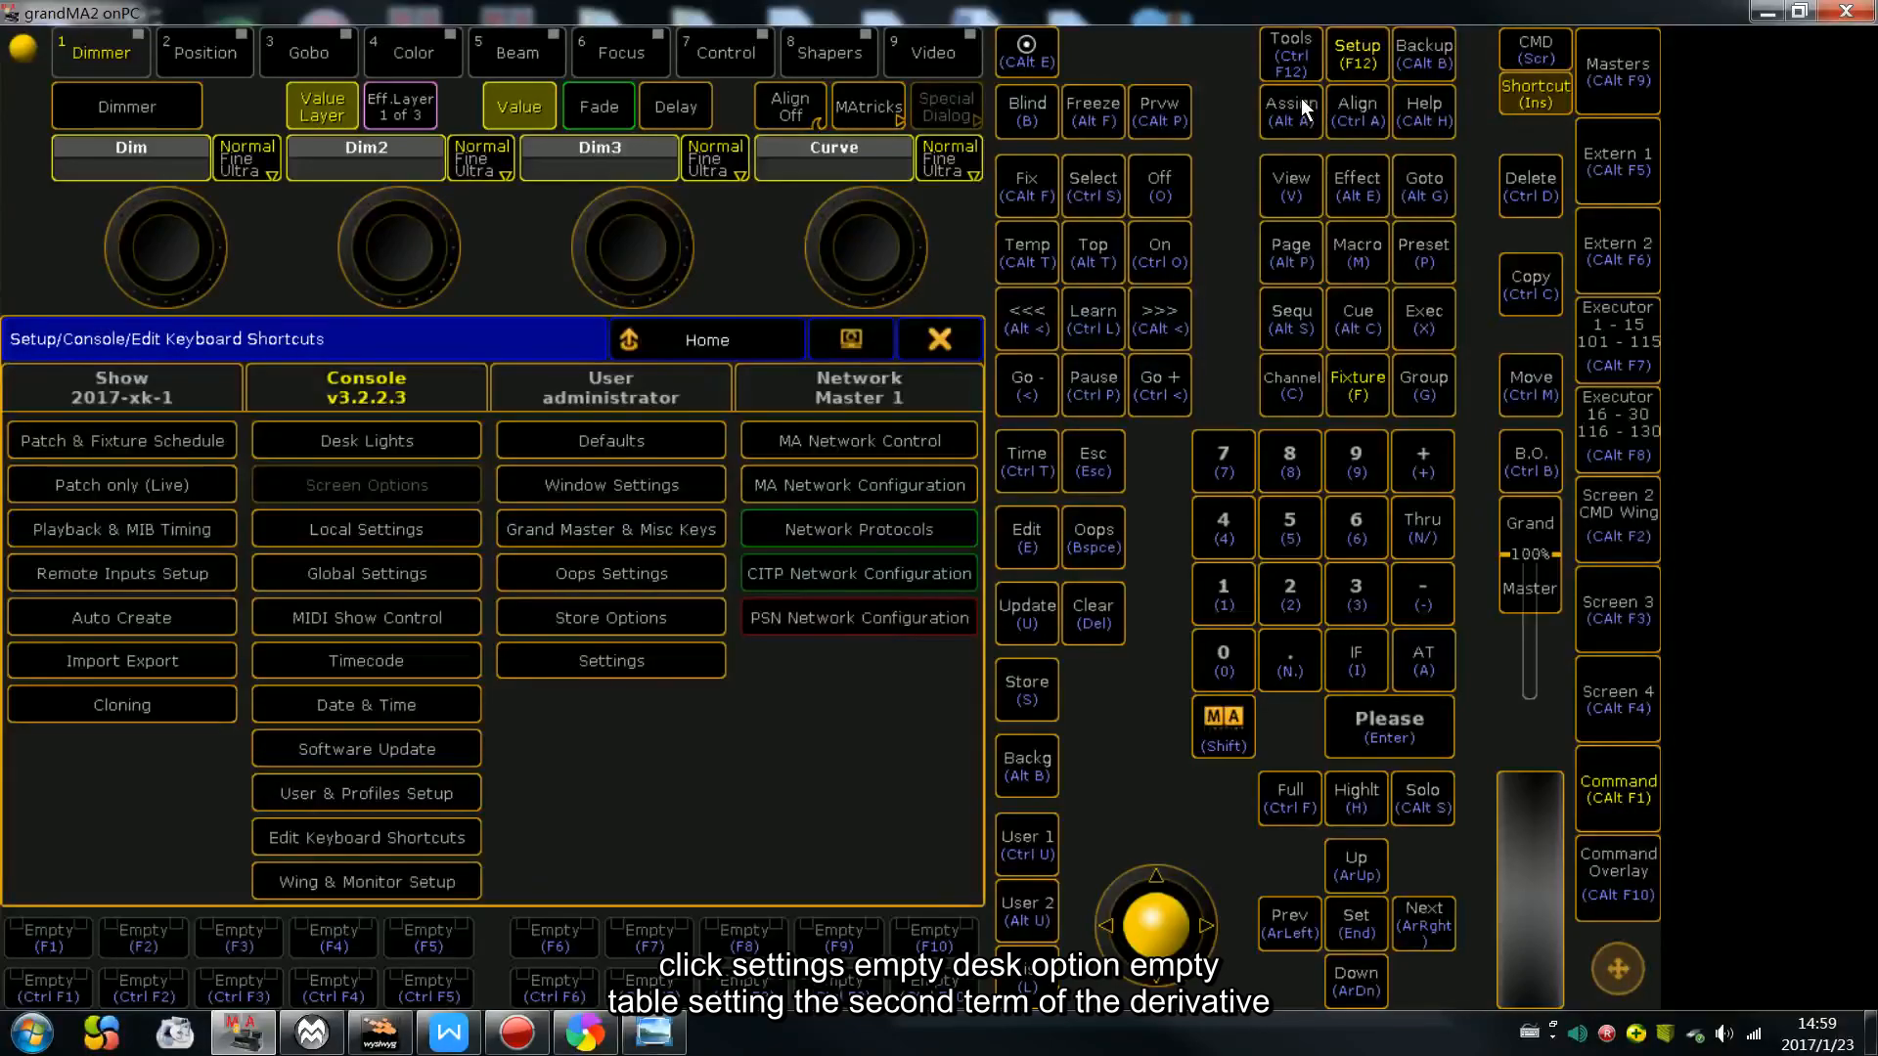
{"action": "left_click", "coordinate": [366, 391]}
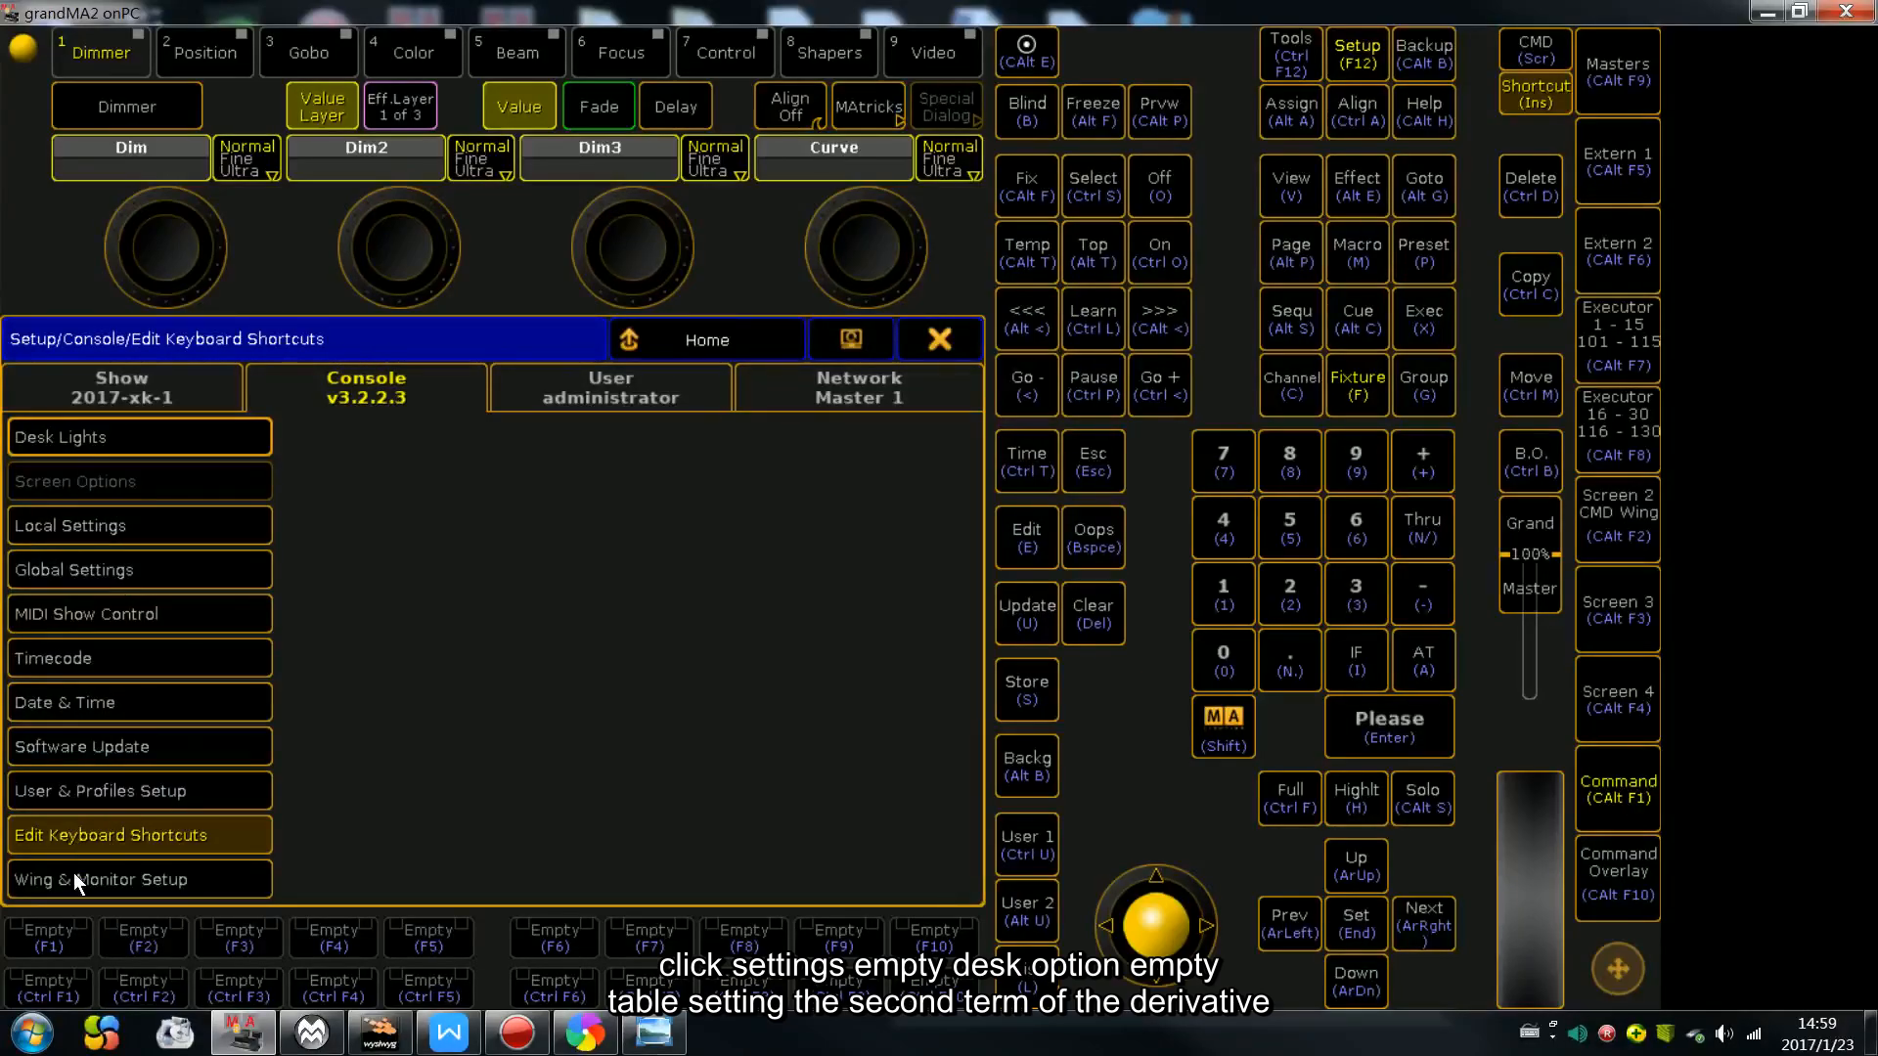
{"action": "left_click", "coordinate": [146, 844]}
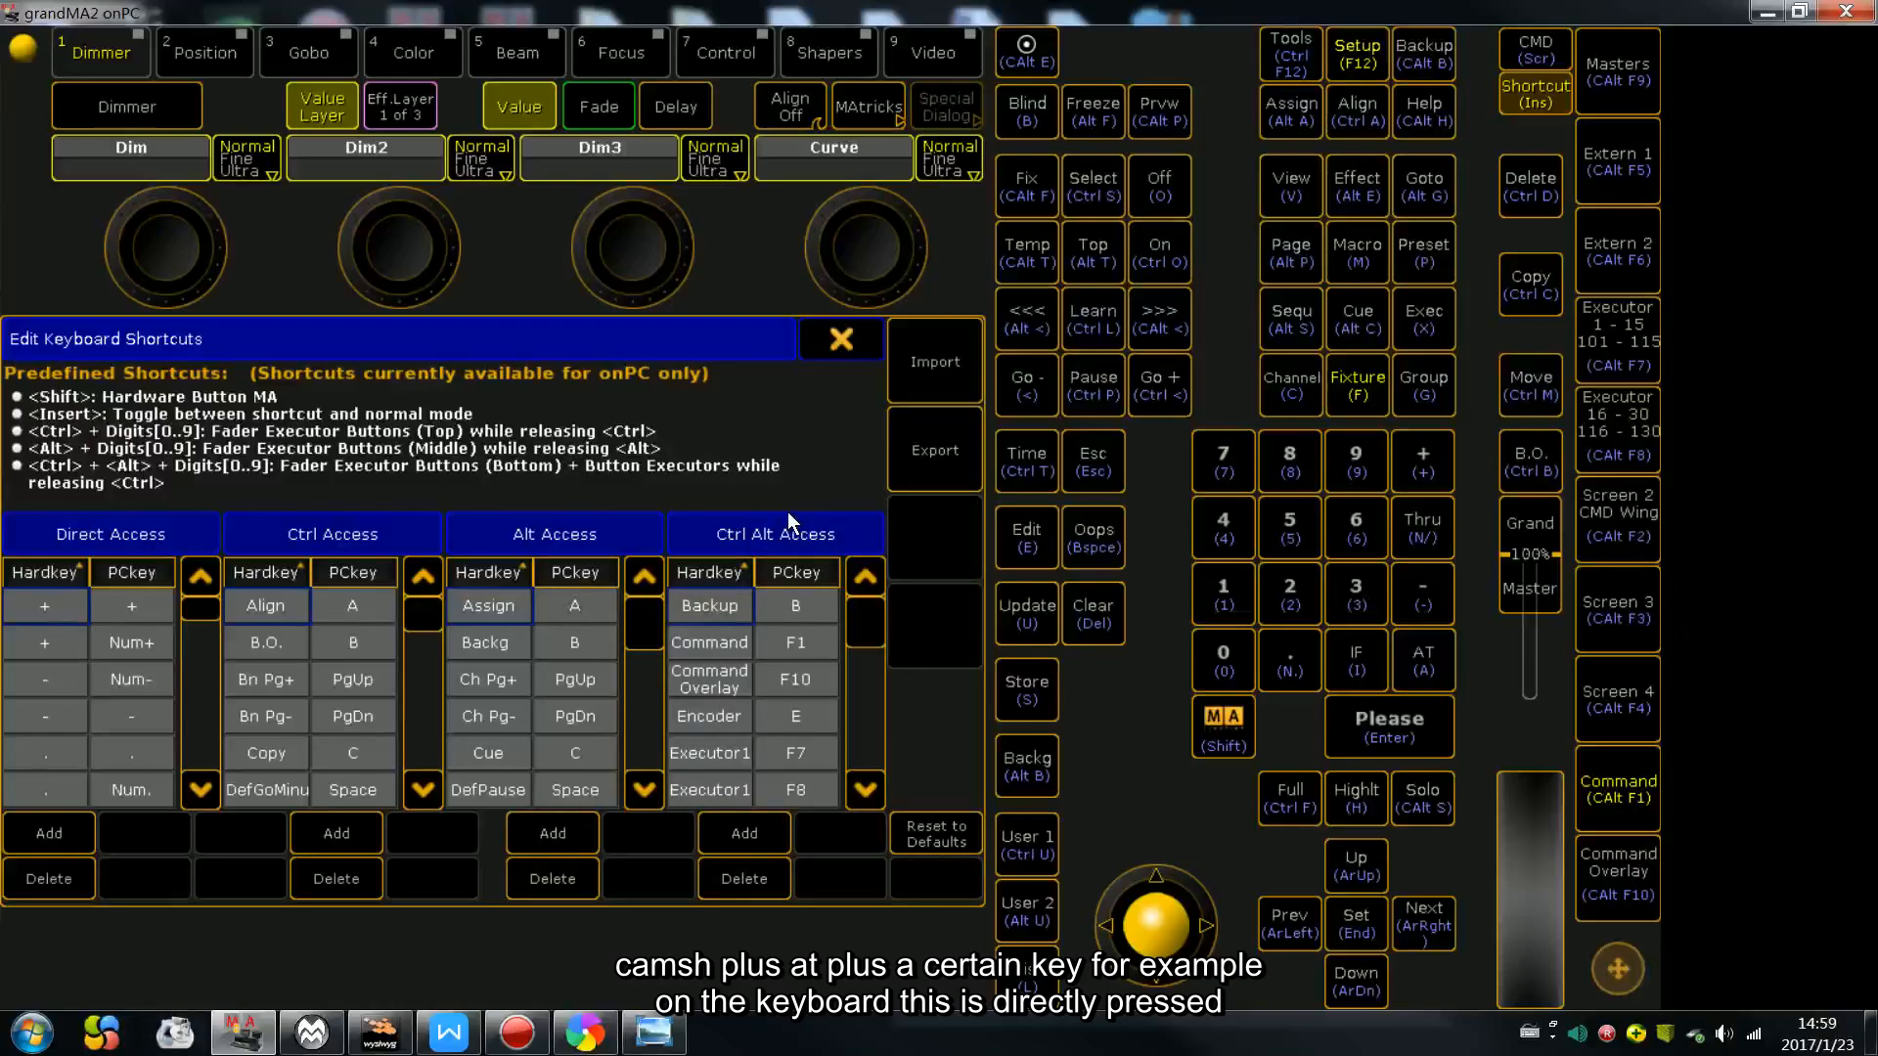
- Compare the Direct, Ctrl, Alt and Ctrl Alt shortcut tables with the keyboard picture in Windows Photo Viewer
{"action": "left_click", "coordinate": [653, 1032]}
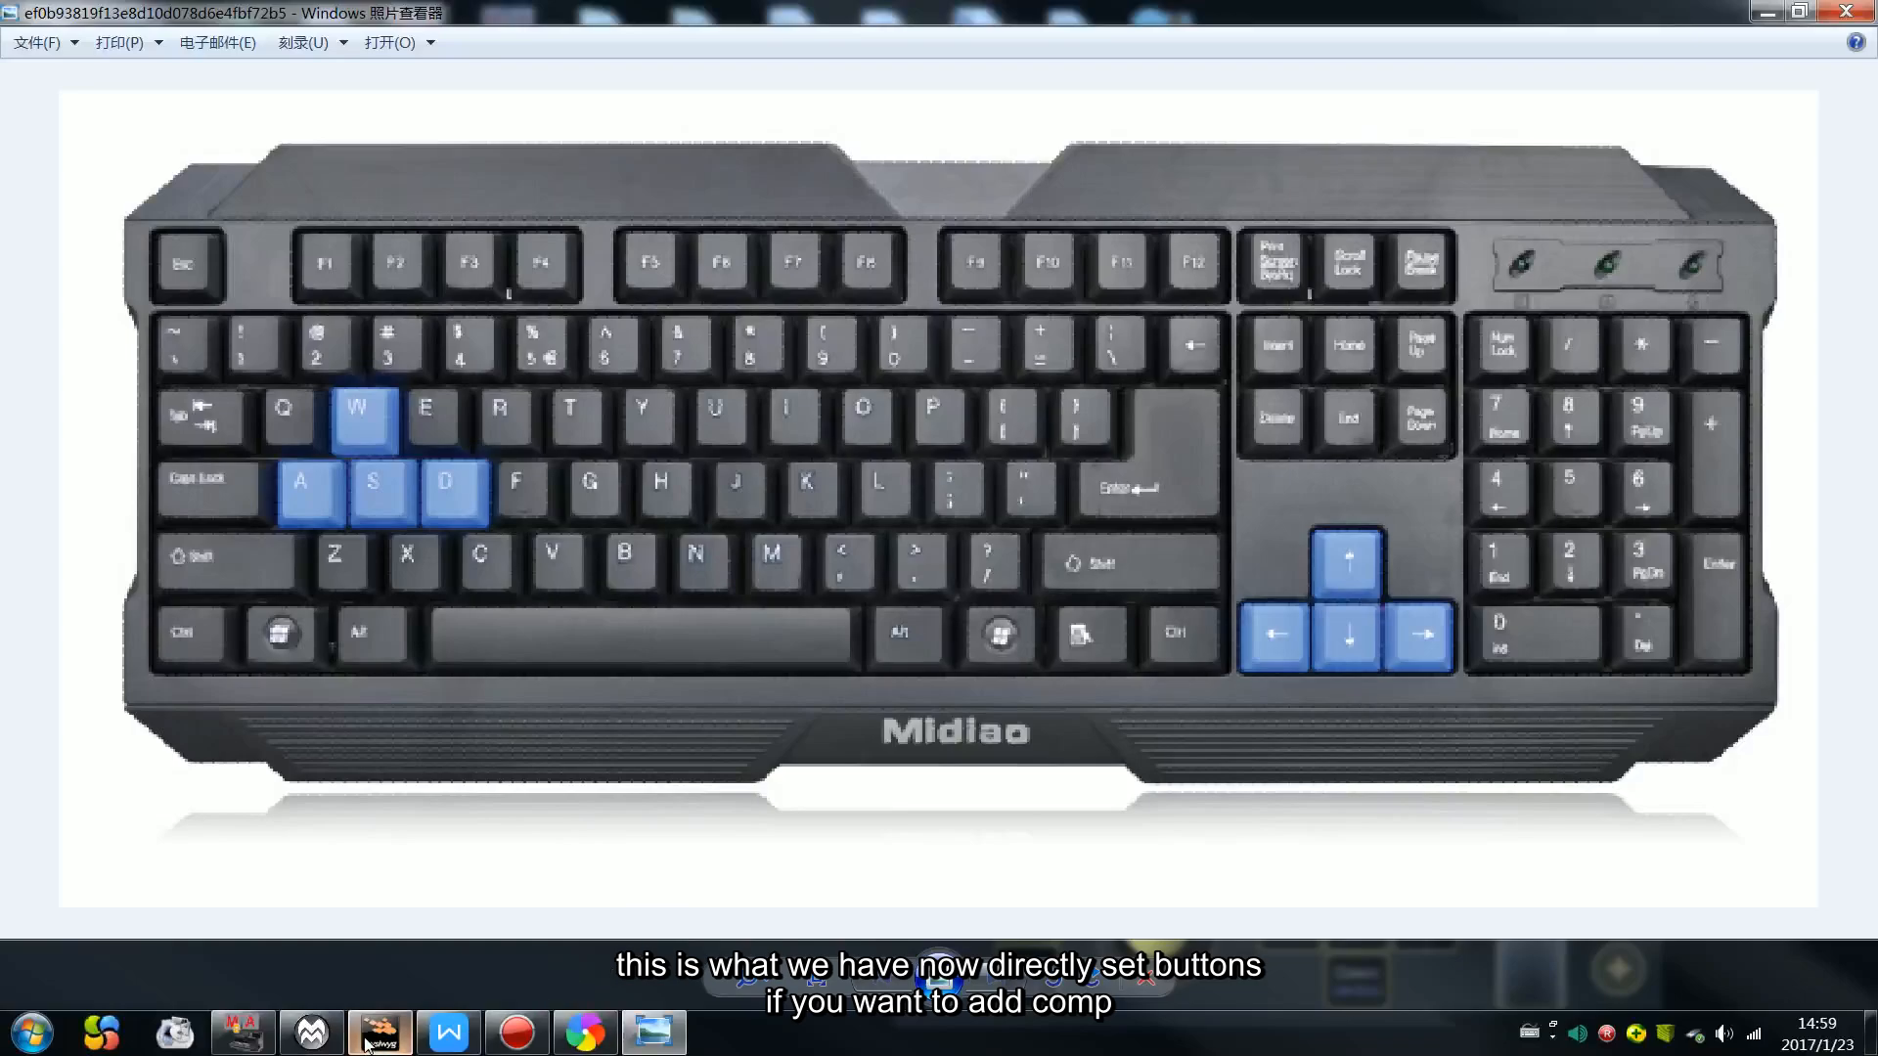
{"action": "left_click", "coordinate": [232, 1046]}
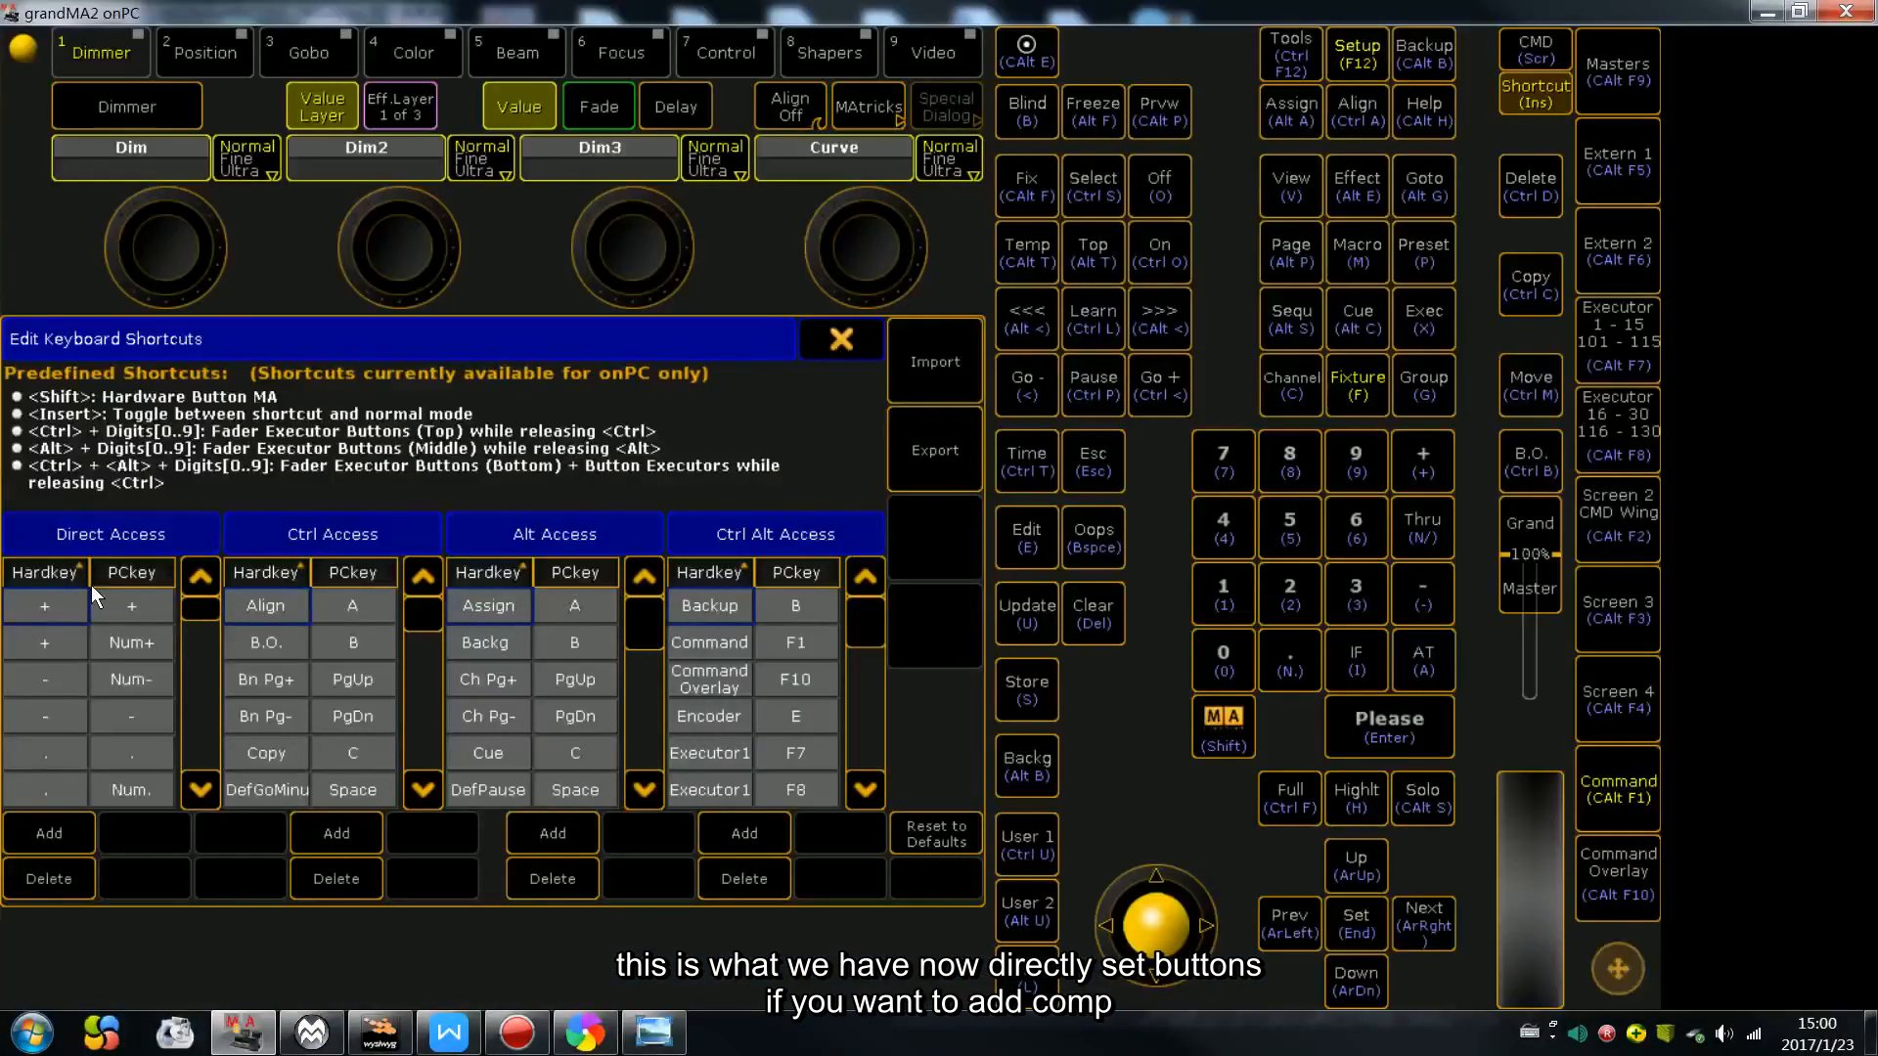
{"action": "left_click", "coordinate": [653, 1033]}
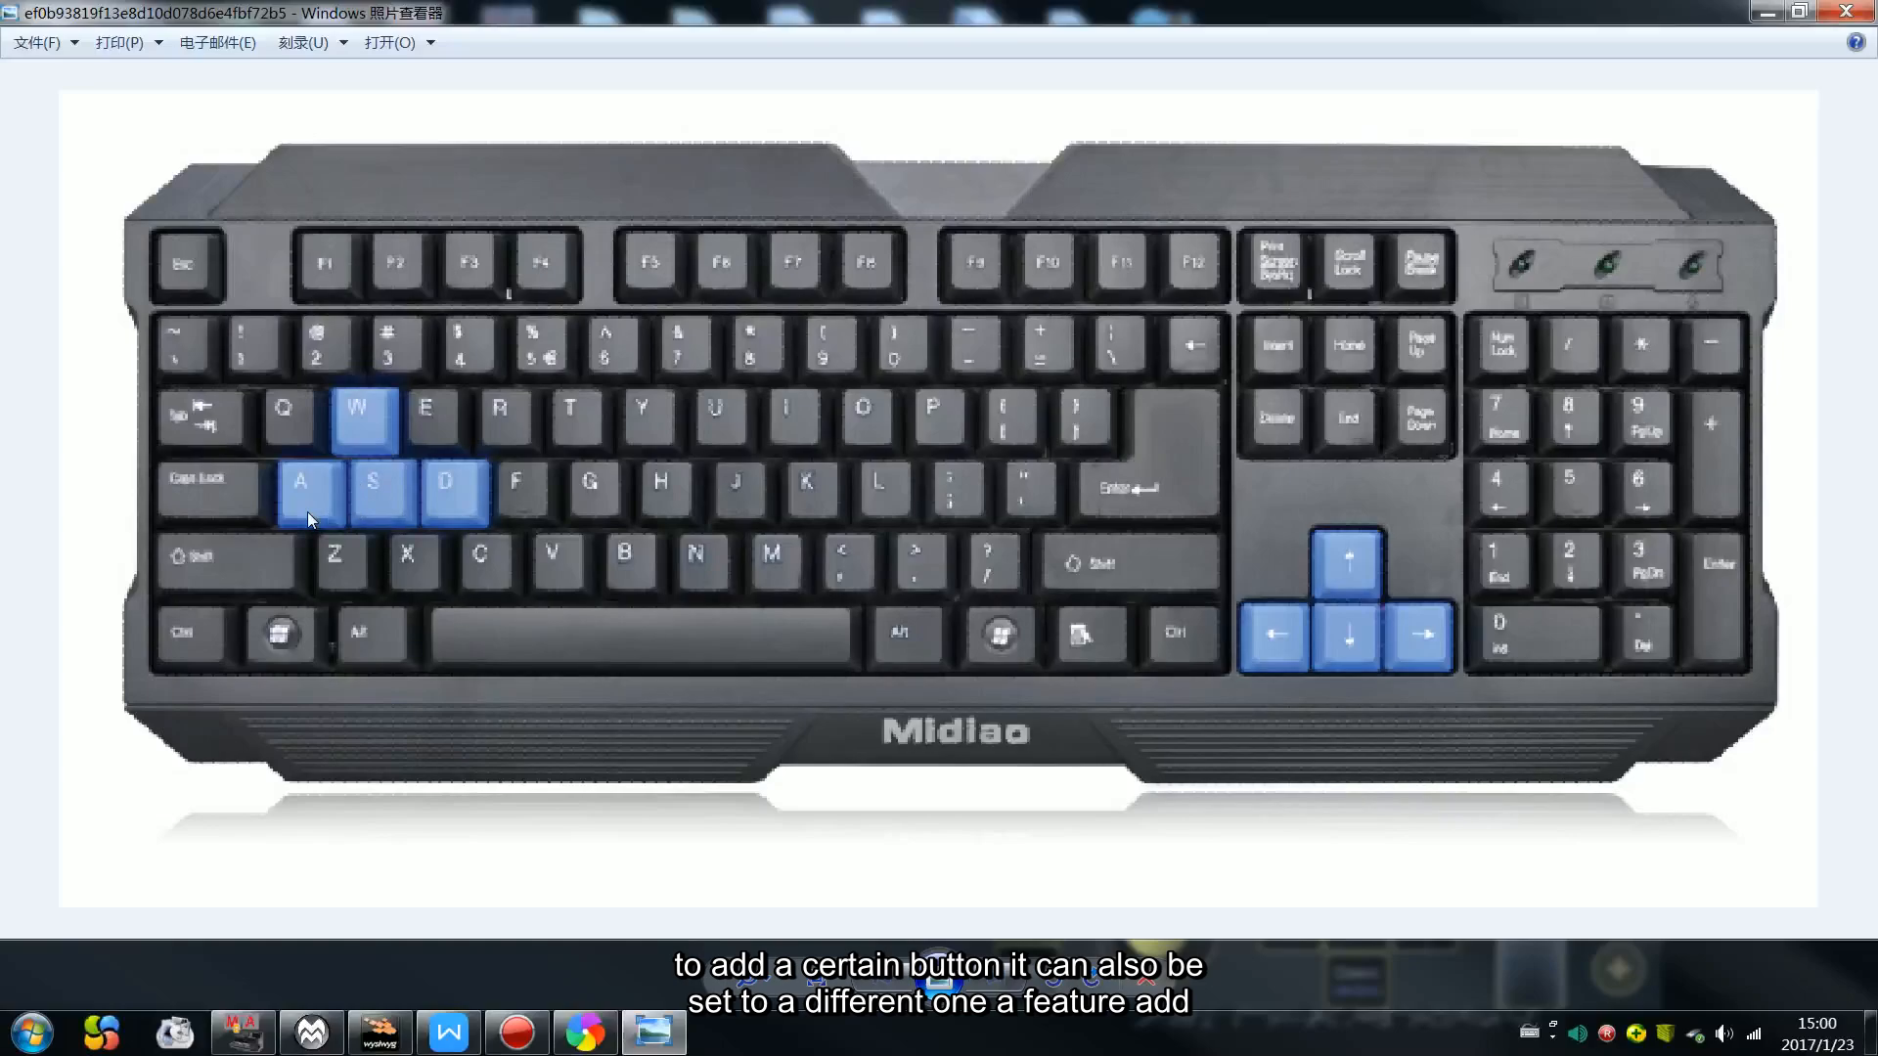
{"action": "left_click", "coordinate": [271, 1025]}
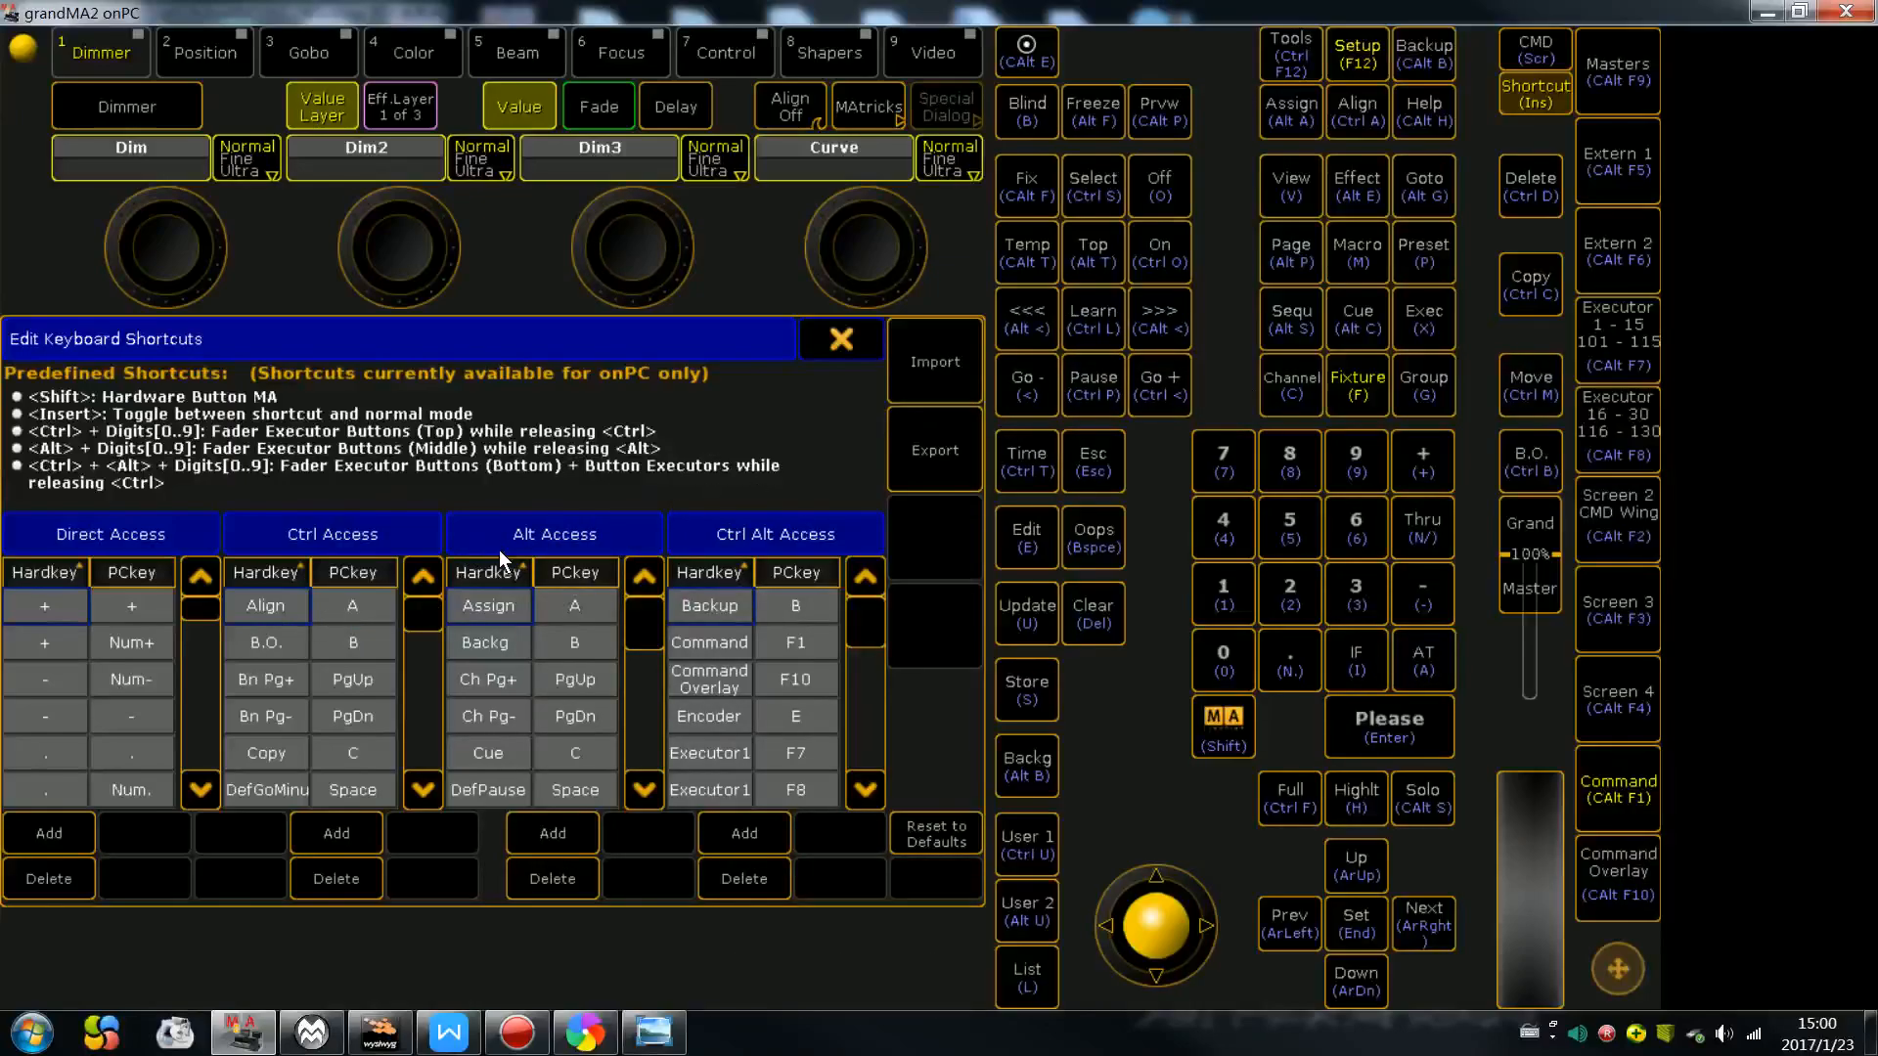
{"action": "left_click", "coordinate": [653, 1040]}
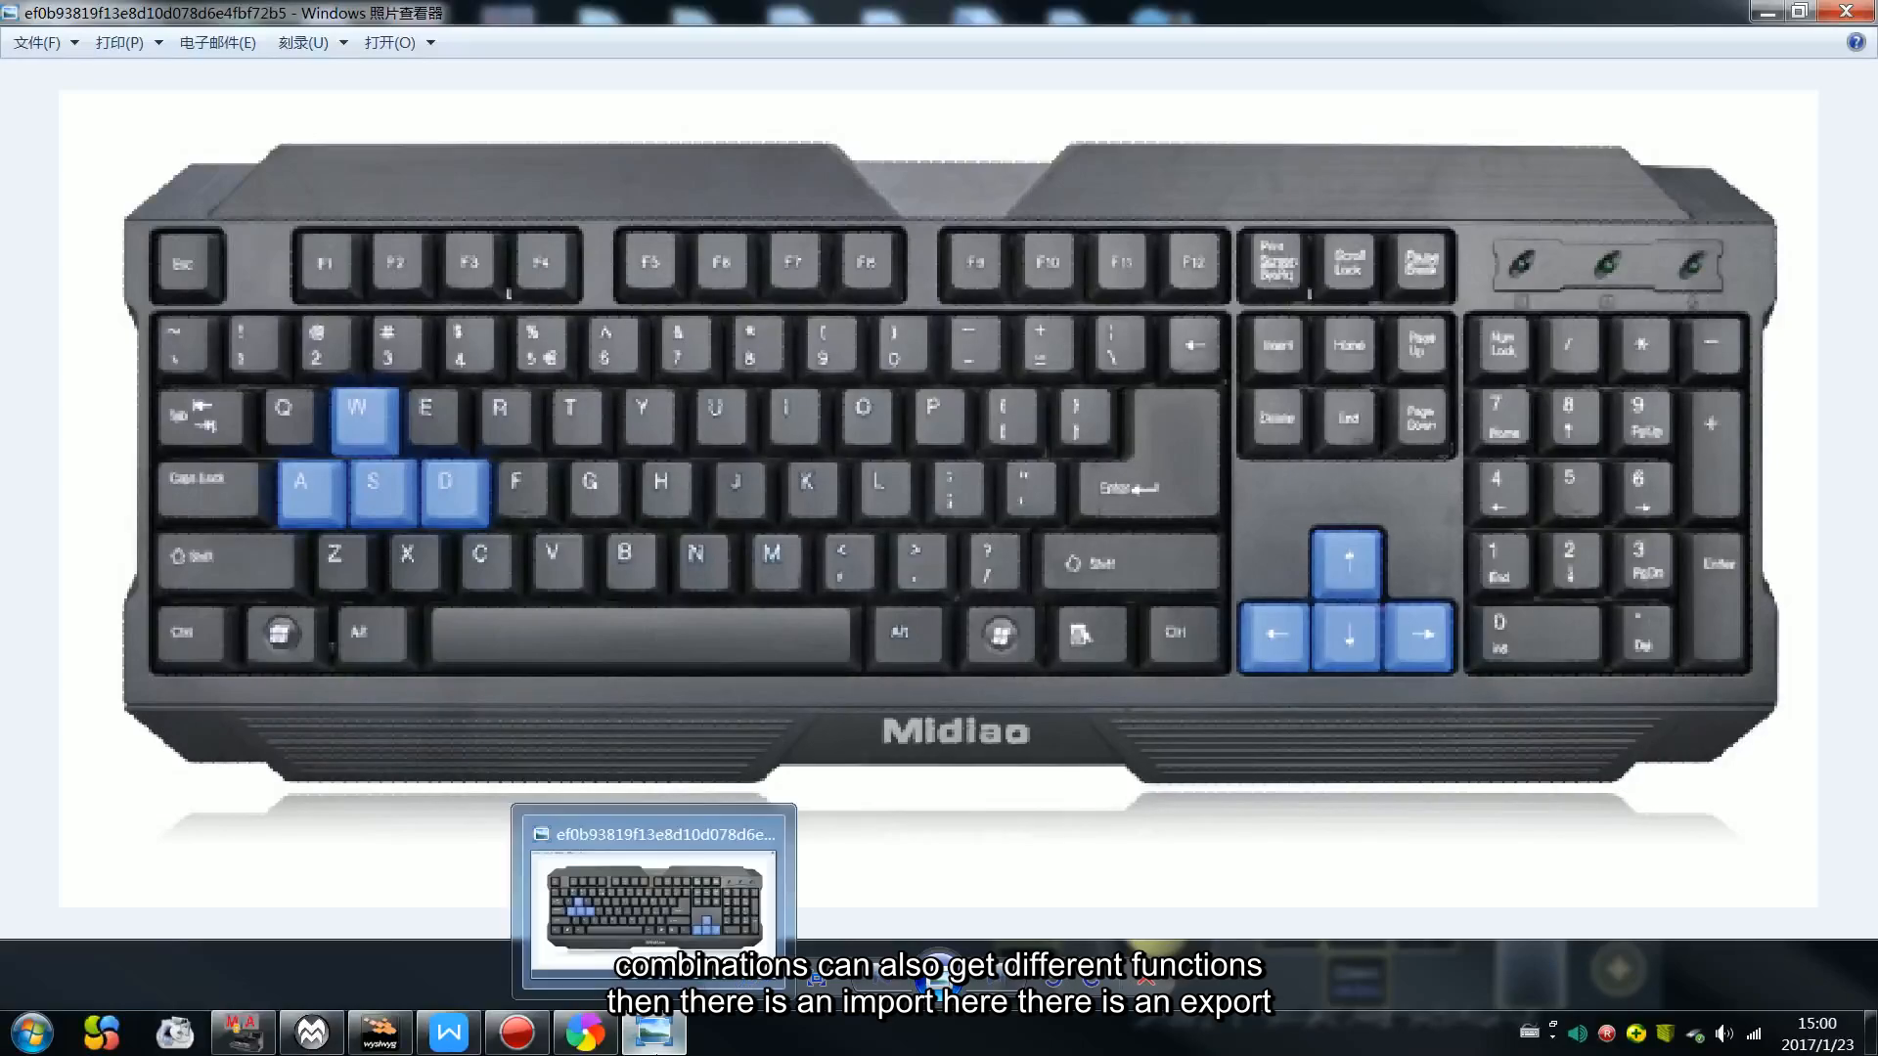
{"action": "left_click", "coordinate": [653, 1035]}
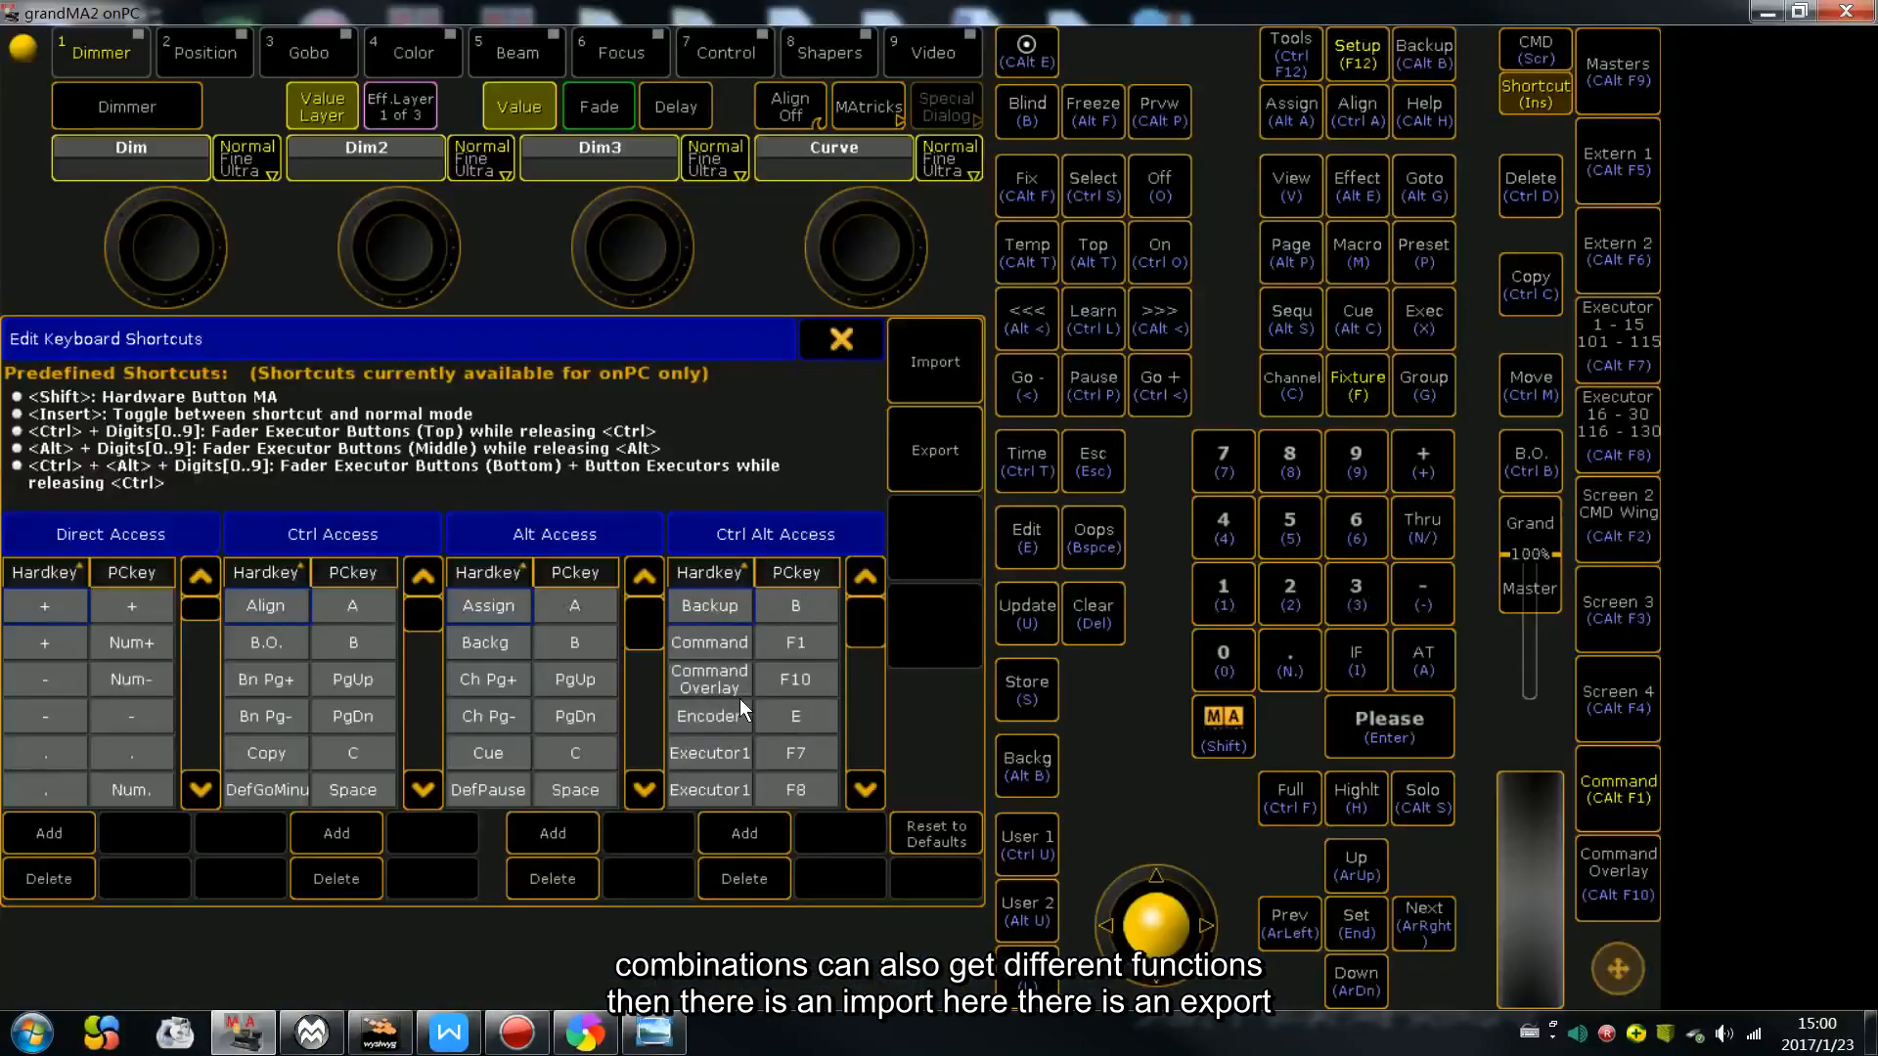
- Examine the export and import dialogs for keyboard shortcuts and close them without transferring a file
{"action": "left_click", "coordinate": [938, 368]}
{"action": "left_click", "coordinate": [932, 449]}
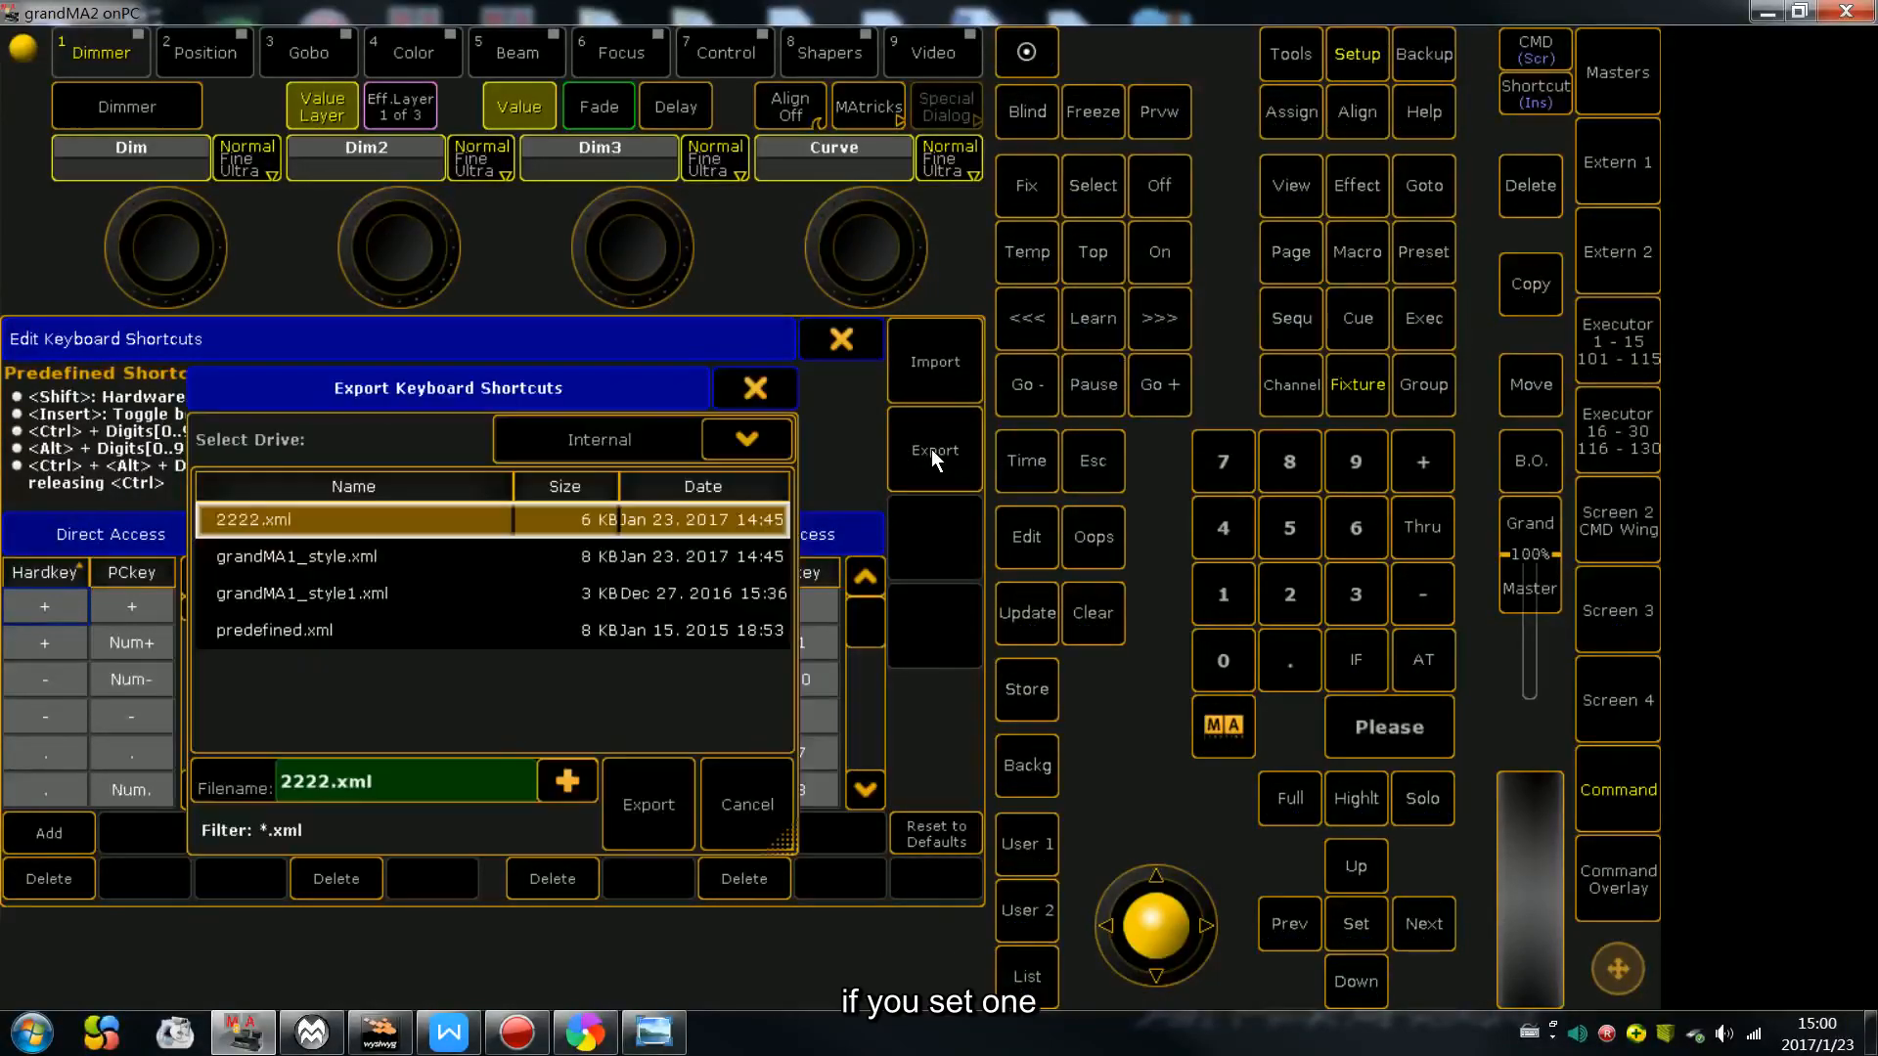
{"action": "left_click", "coordinate": [790, 389]}
{"action": "left_click", "coordinate": [928, 378]}
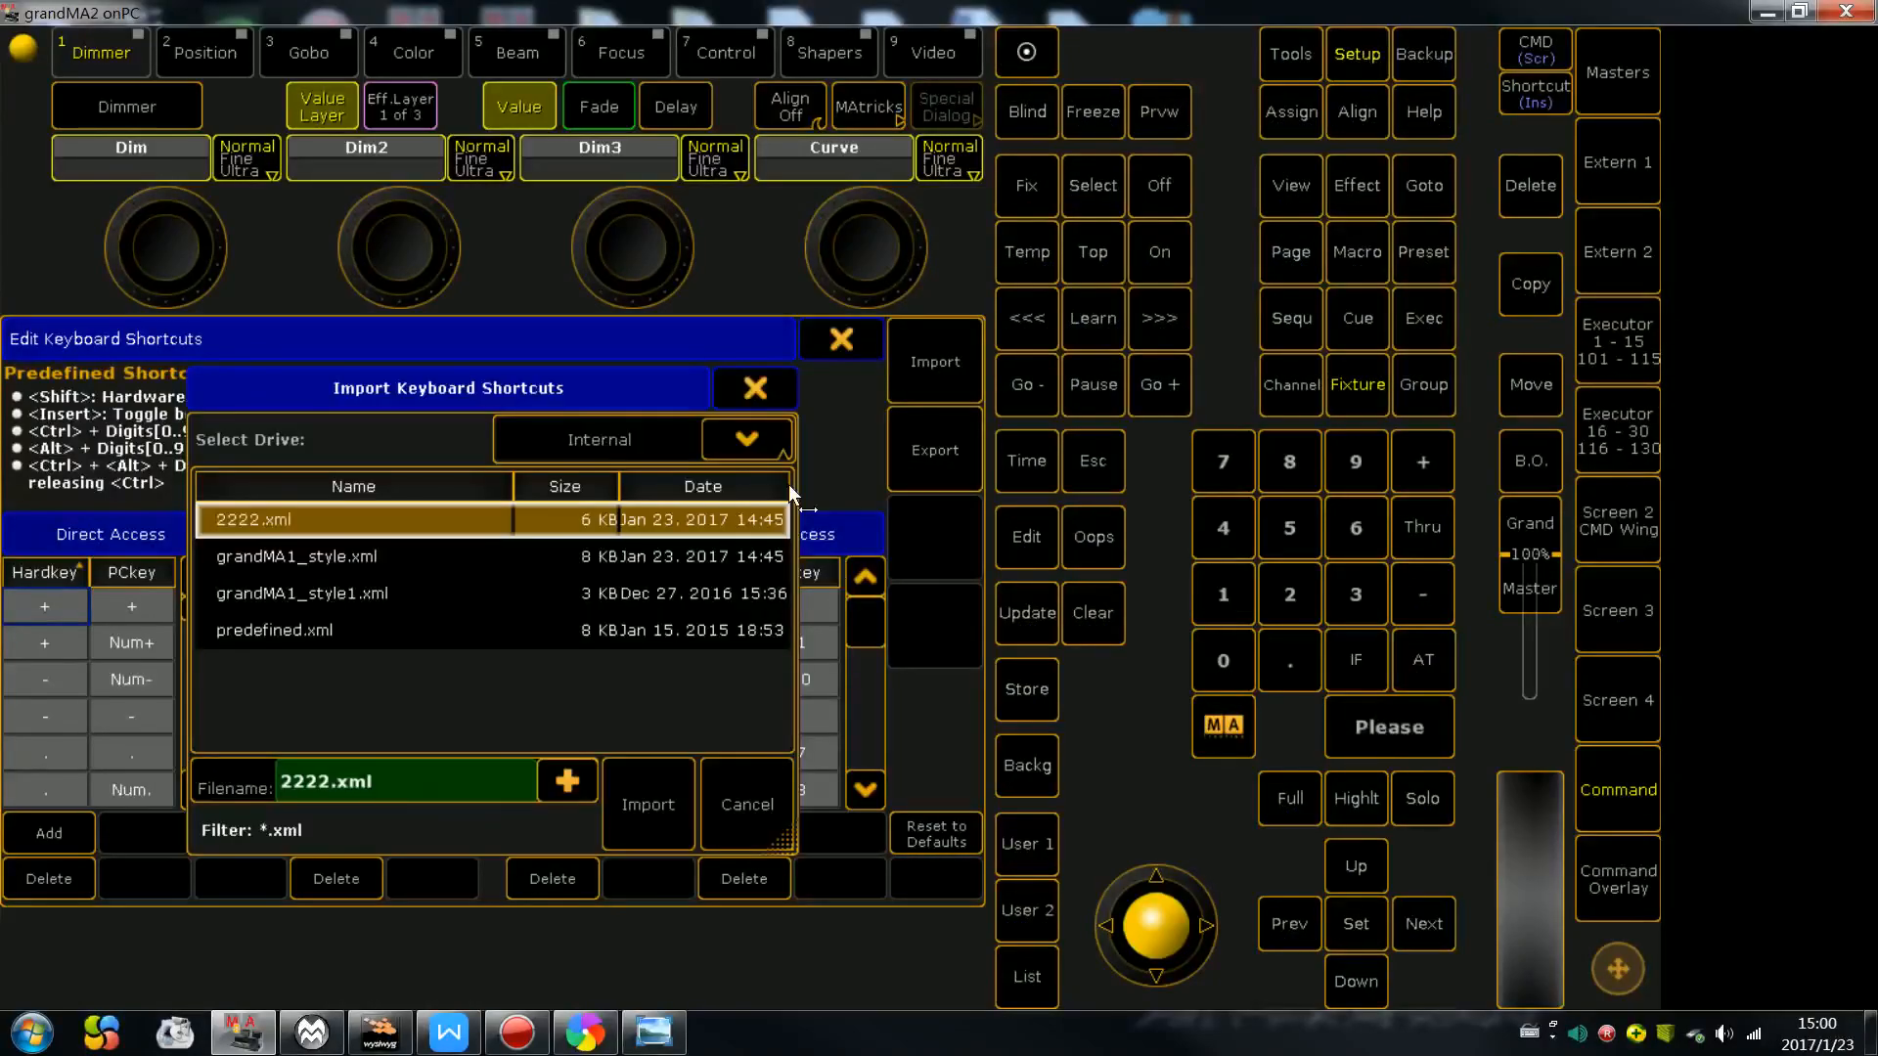
{"action": "left_click", "coordinate": [751, 385]}
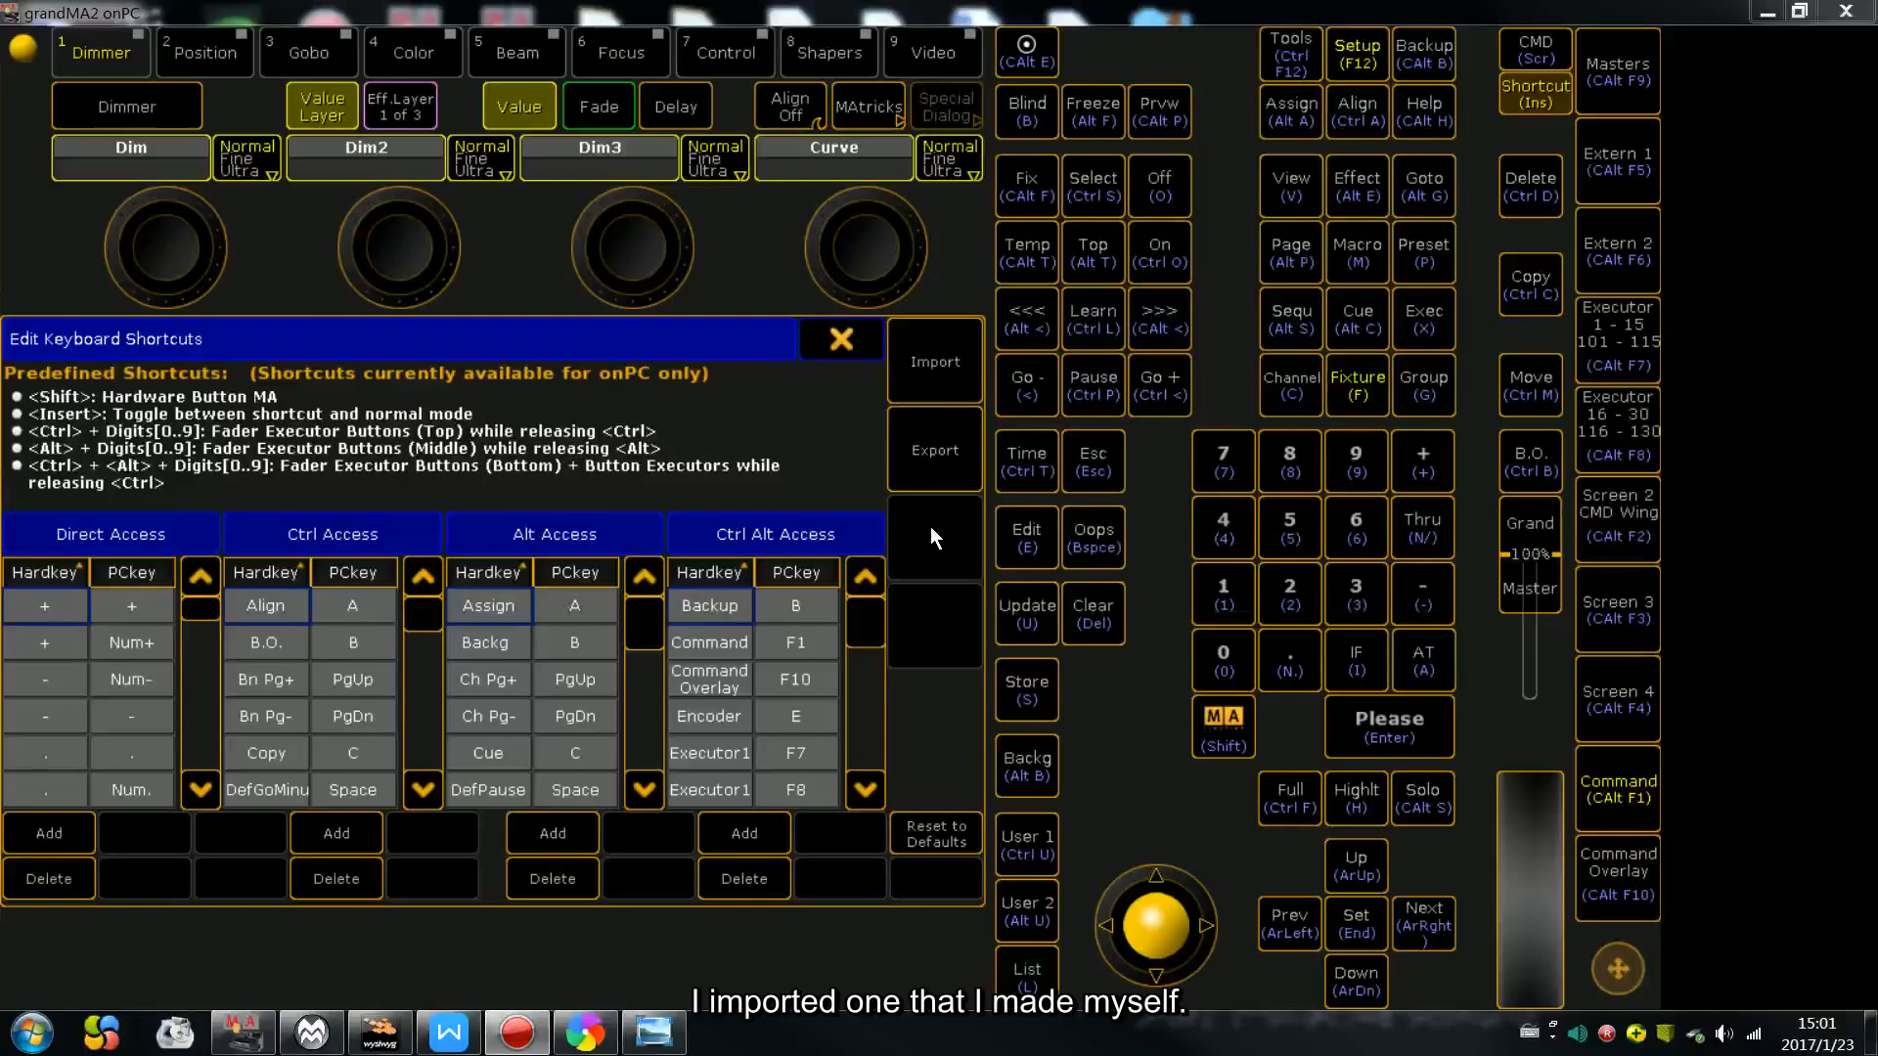
- Import the 2222.xml keyboard shortcuts from the internal drive and close the setup
{"action": "left_click", "coordinate": [922, 351]}
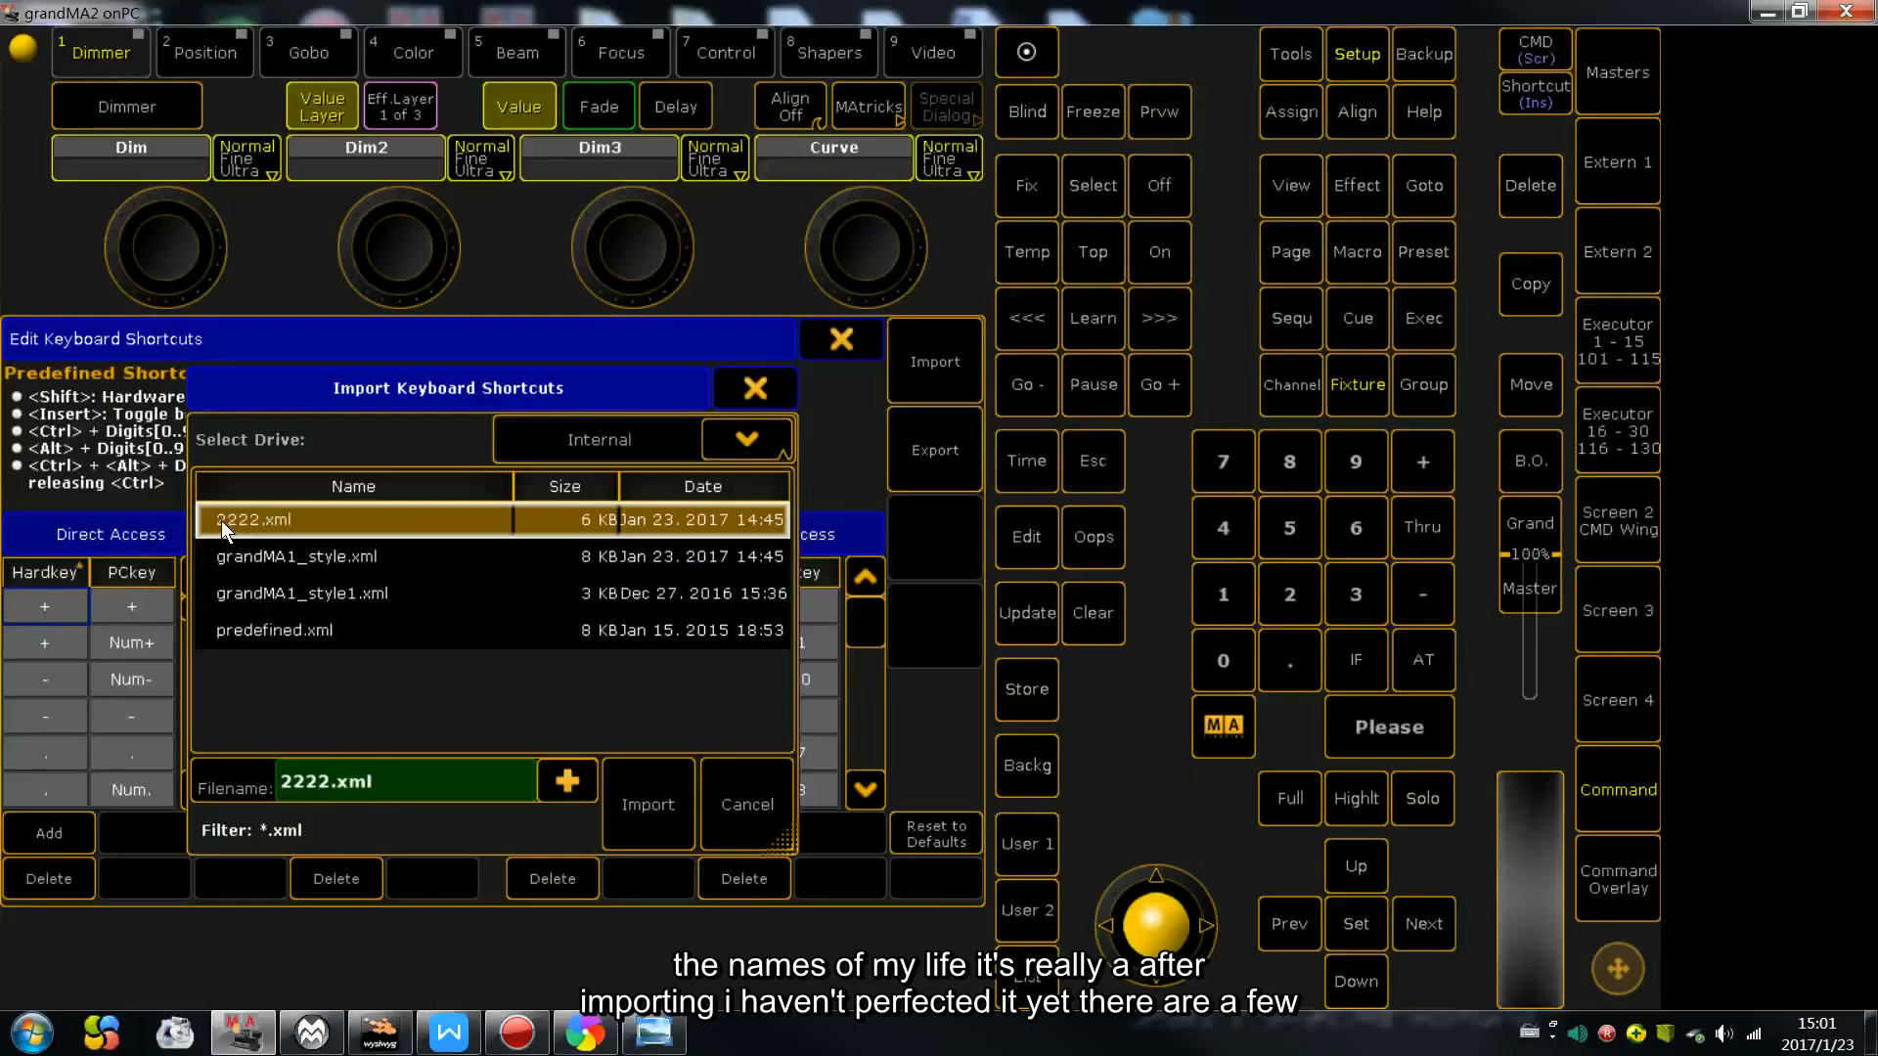
{"action": "left_click", "coordinate": [656, 812]}
{"action": "left_click", "coordinate": [844, 339]}
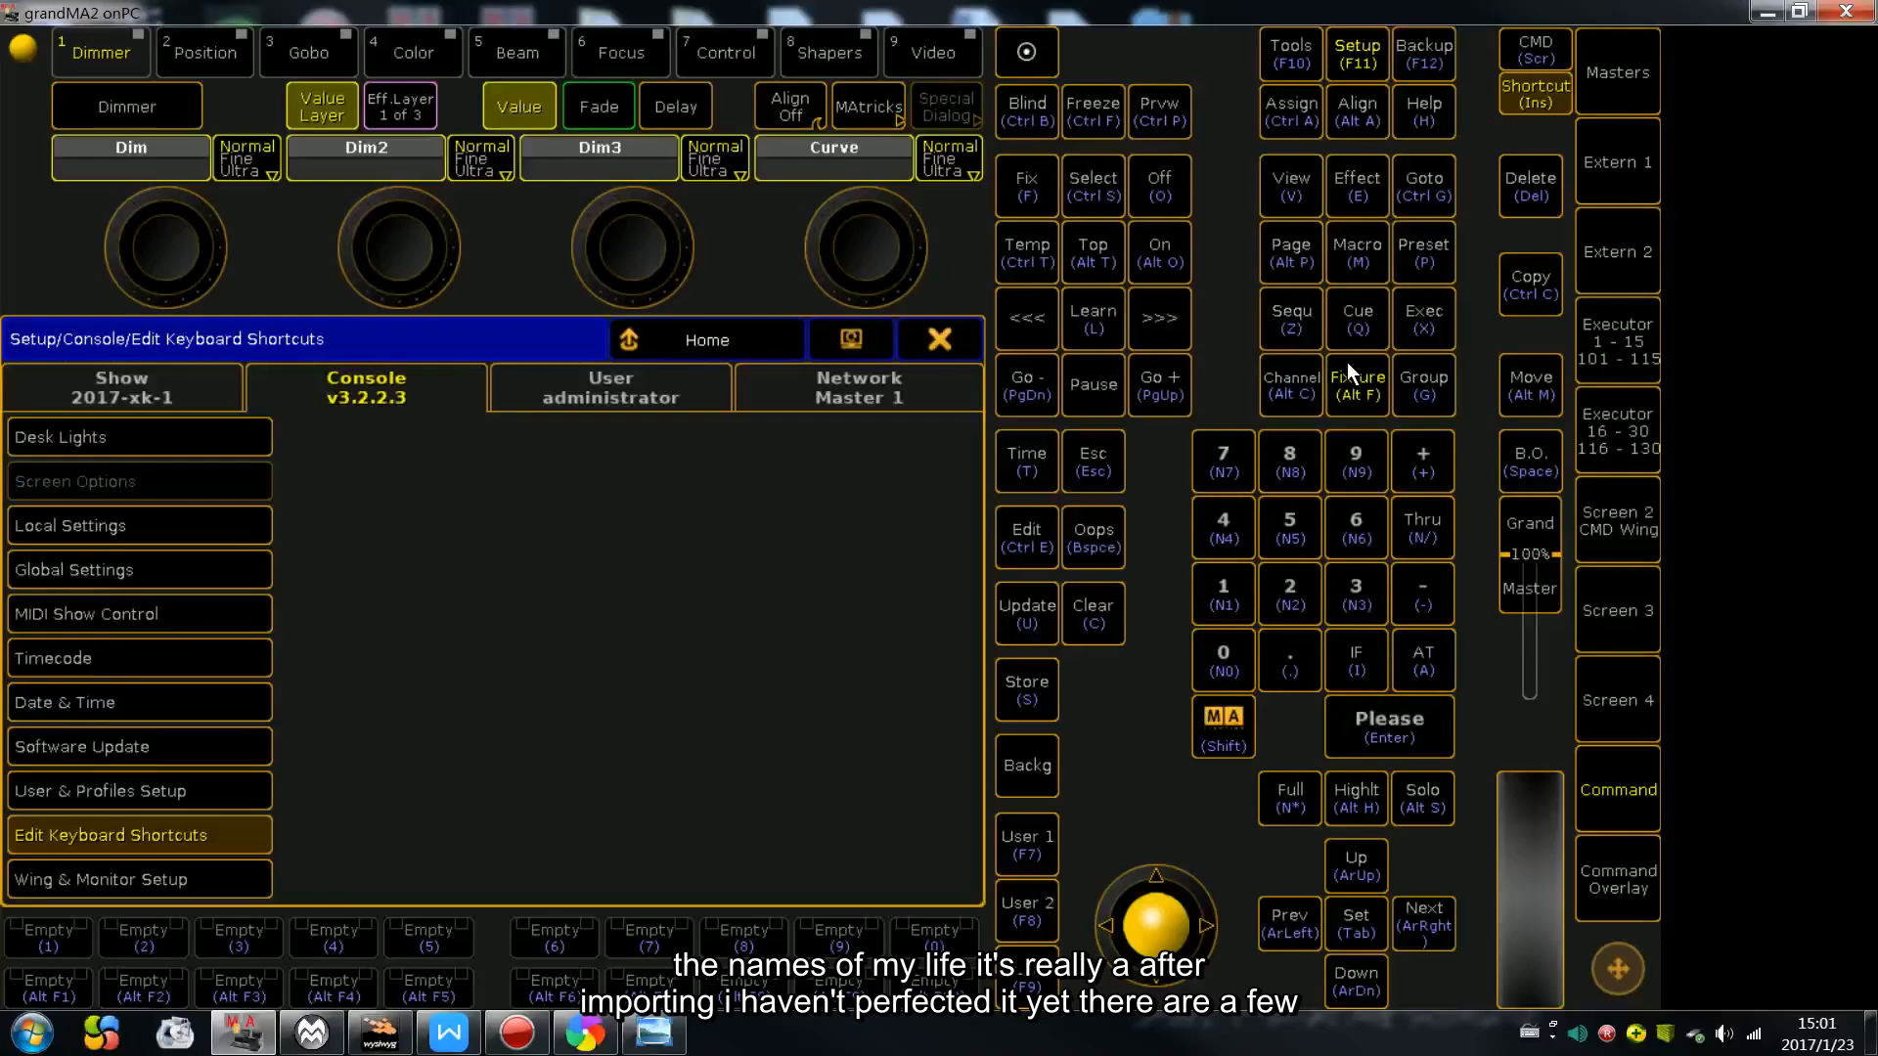
{"action": "key", "text": "F11"}
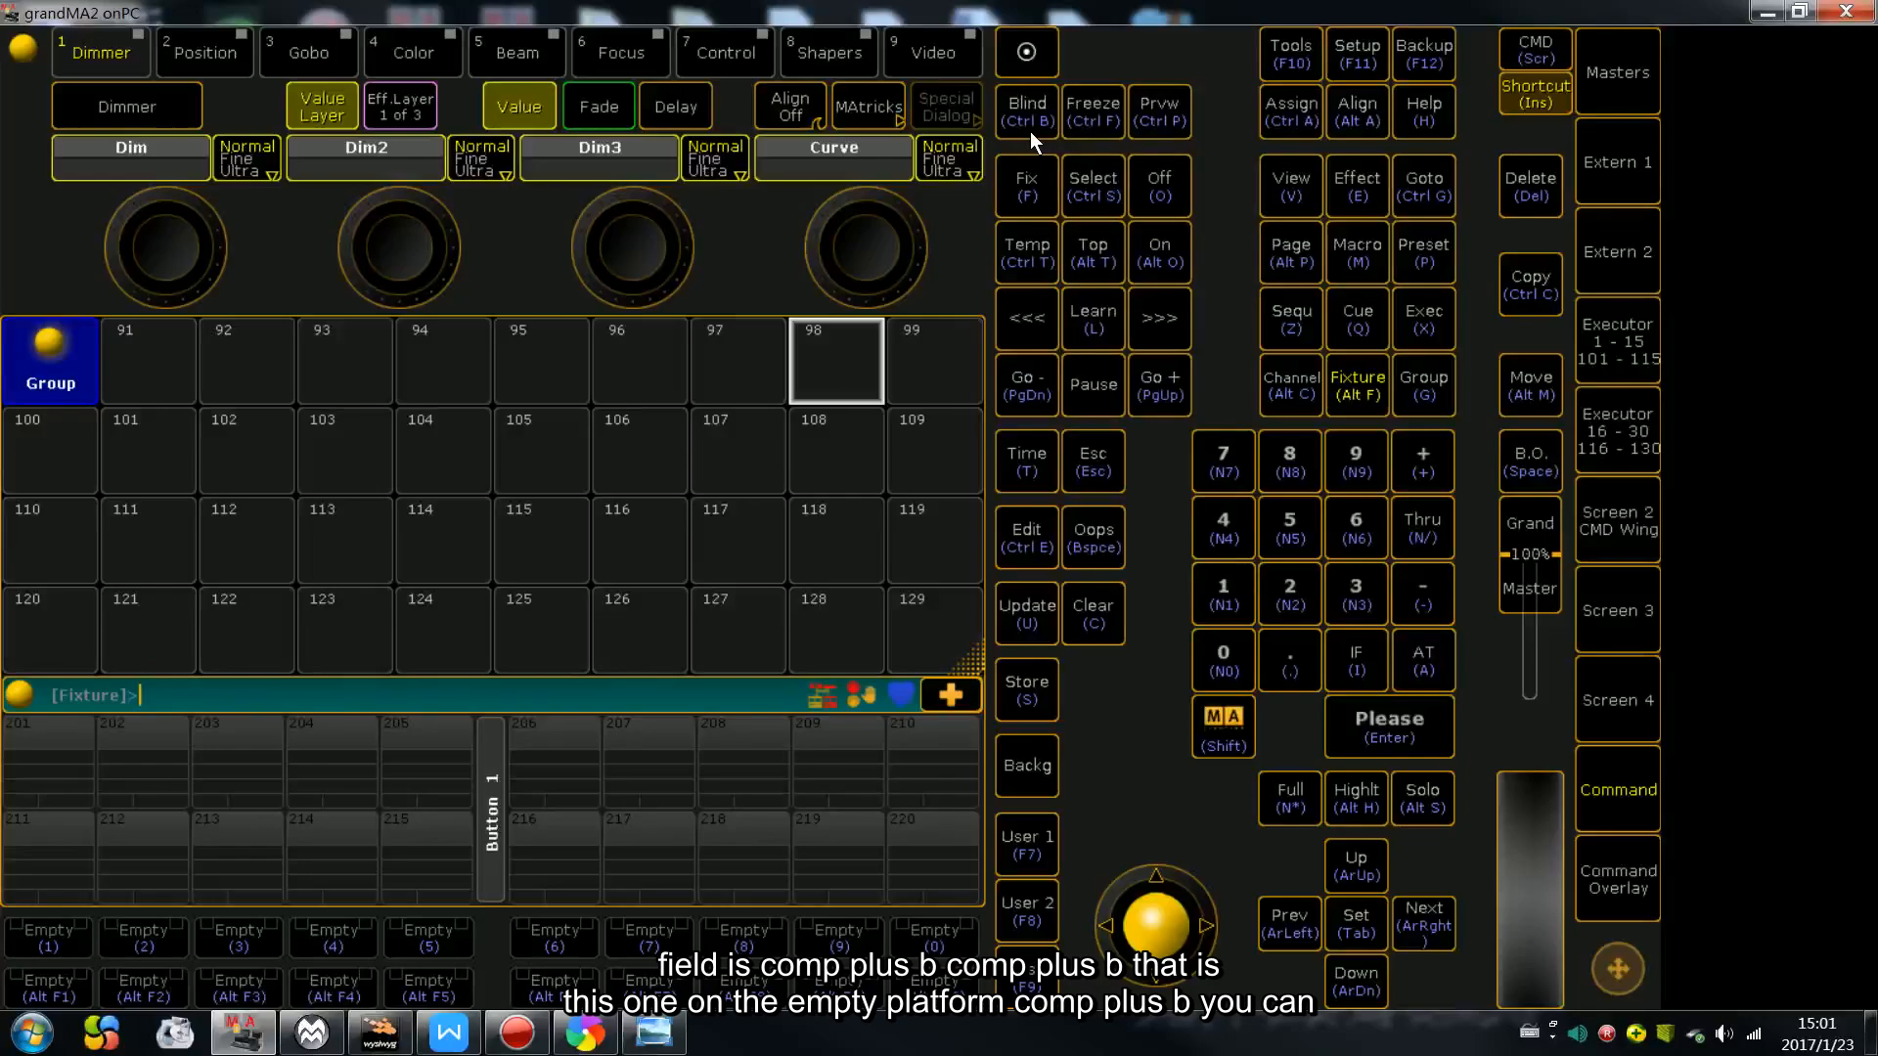
- Examine the keyboard picture in Windows Photo Viewer against the shortcut labels on the Command screen, and return to grandMA2 onPC
{"action": "mouse_move", "coordinate": [509, 1047]}
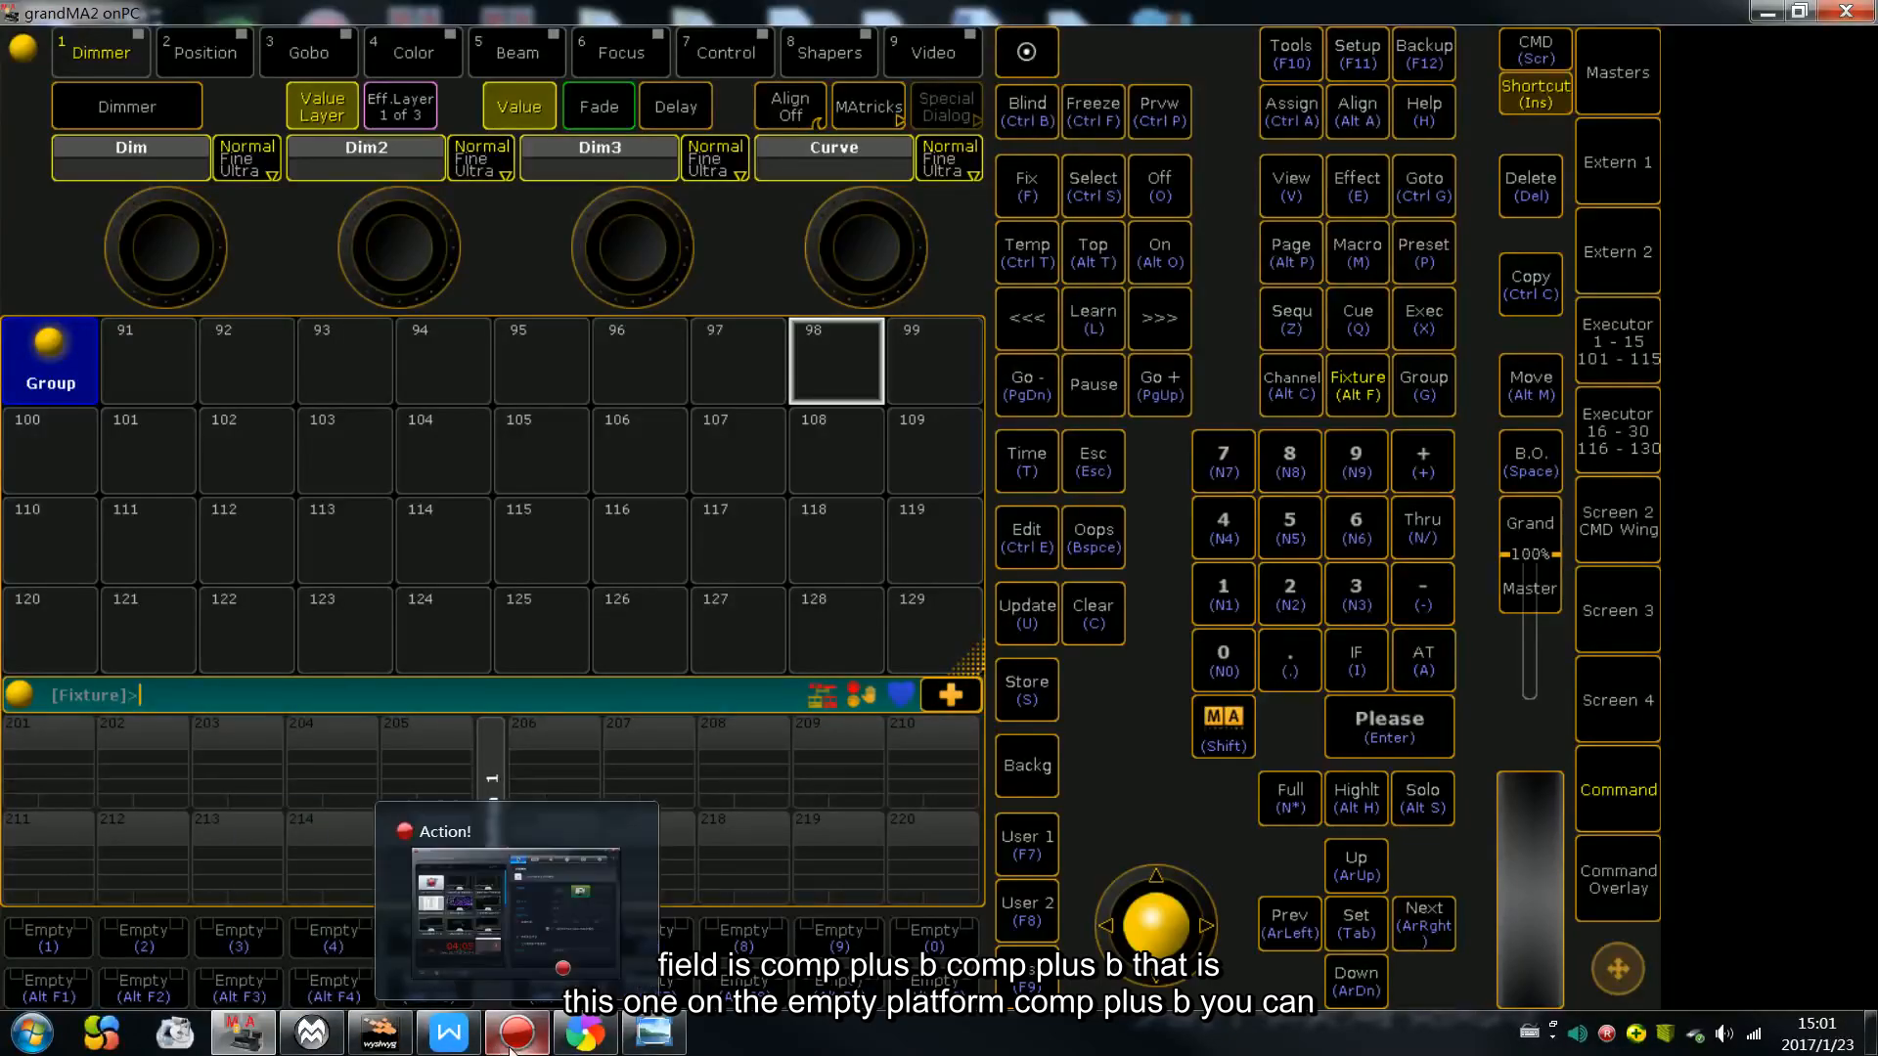
{"action": "left_click", "coordinate": [653, 1032]}
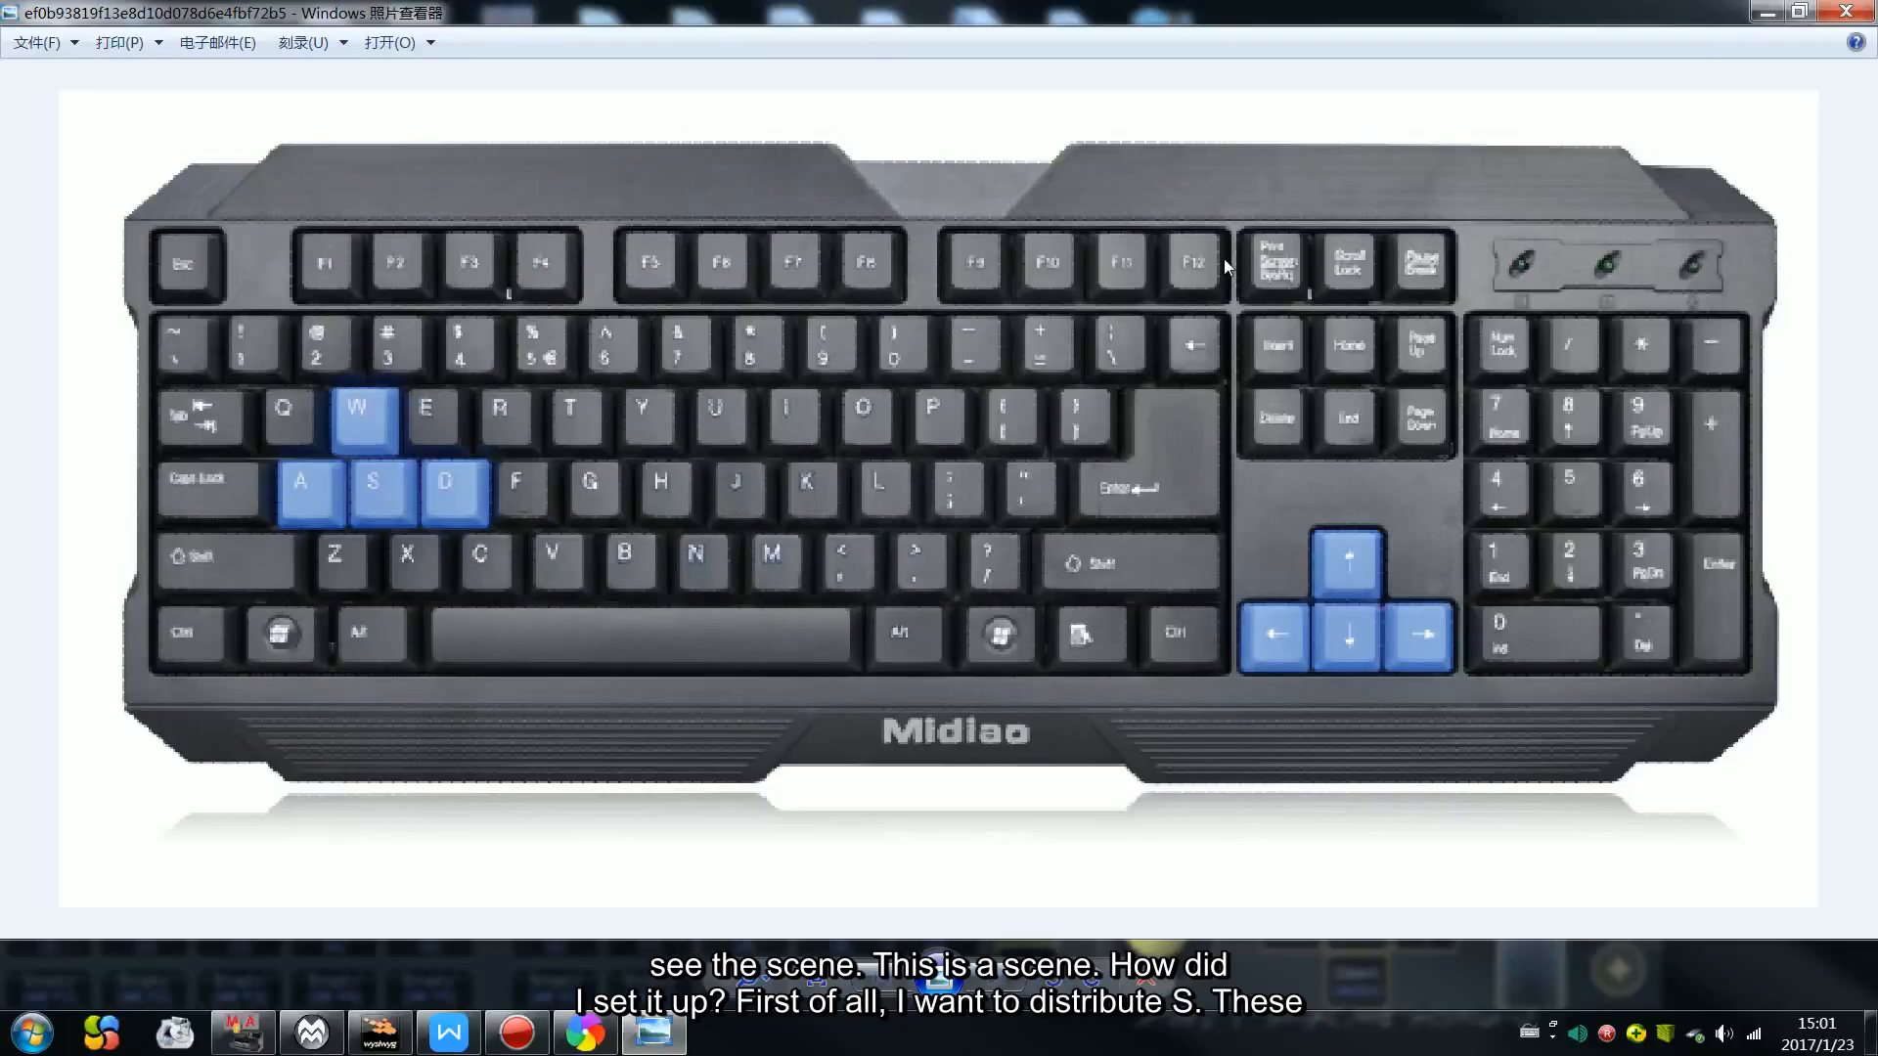
{"action": "left_click", "coordinate": [1766, 13]}
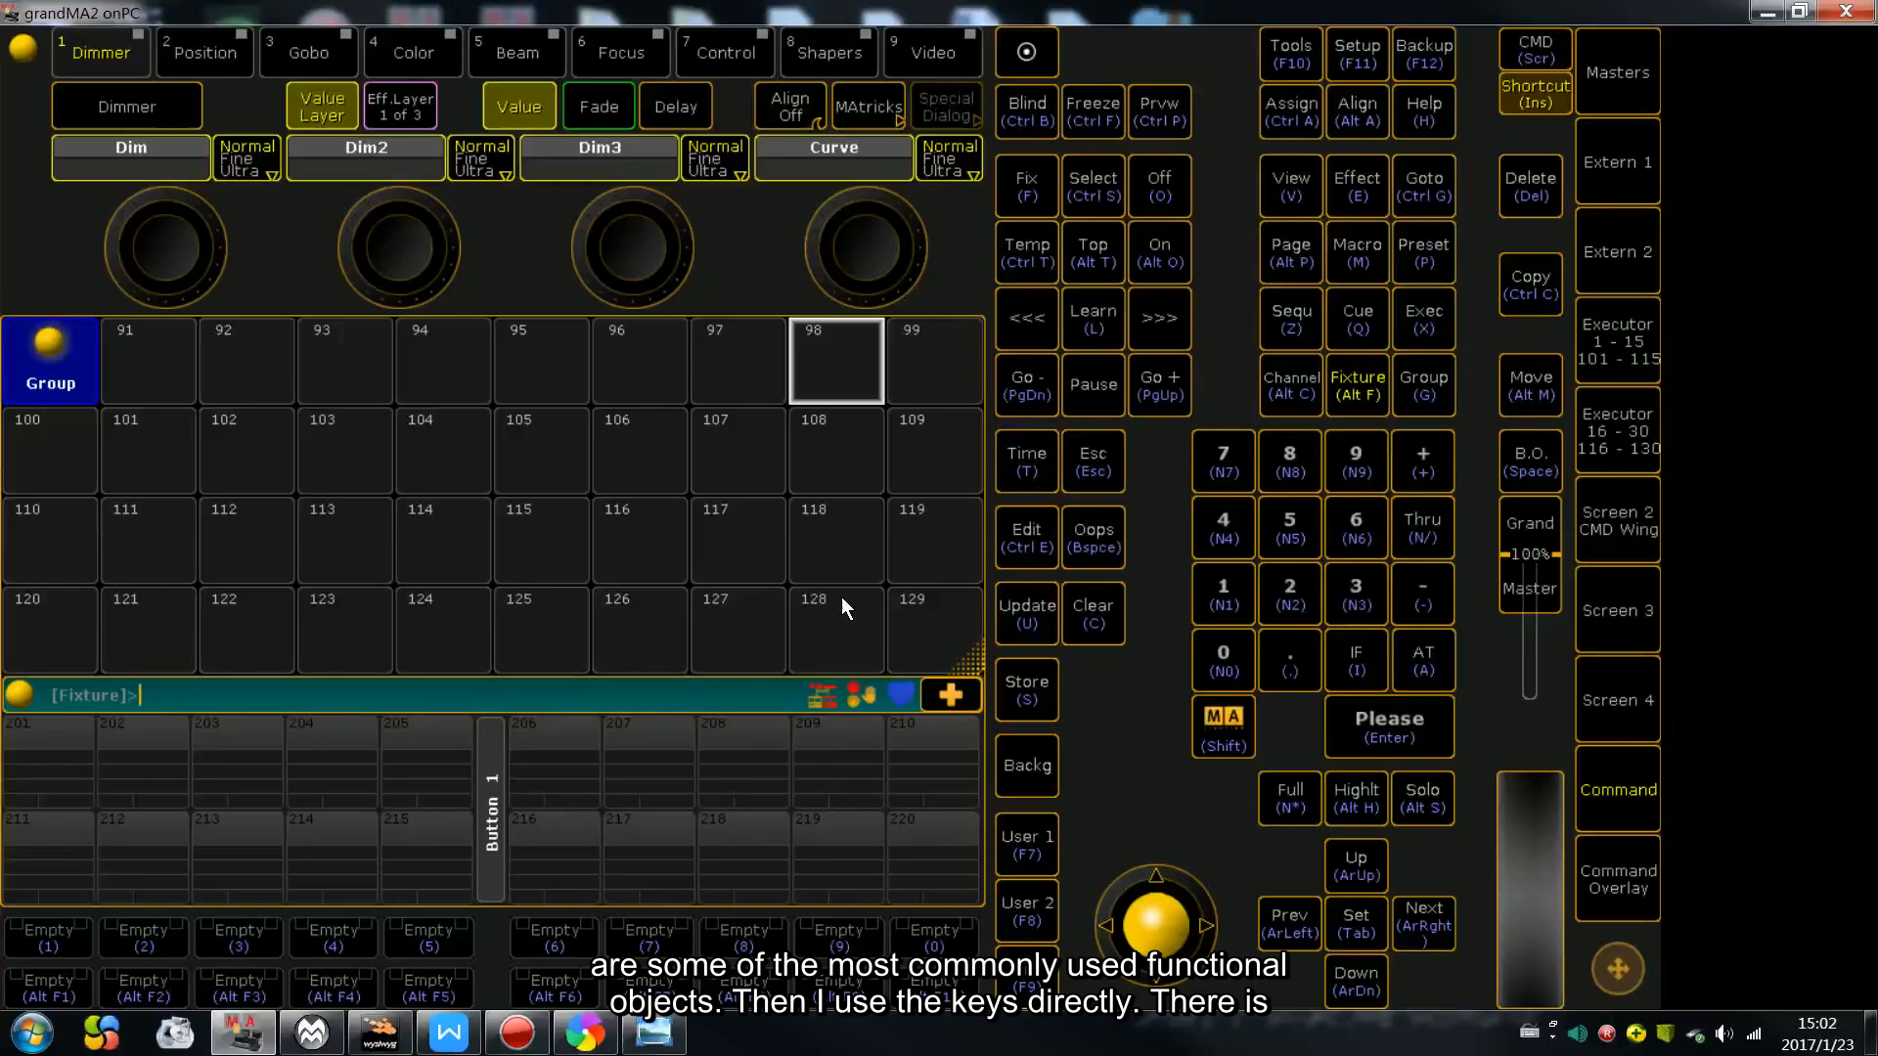
{"action": "left_click", "coordinate": [654, 1034]}
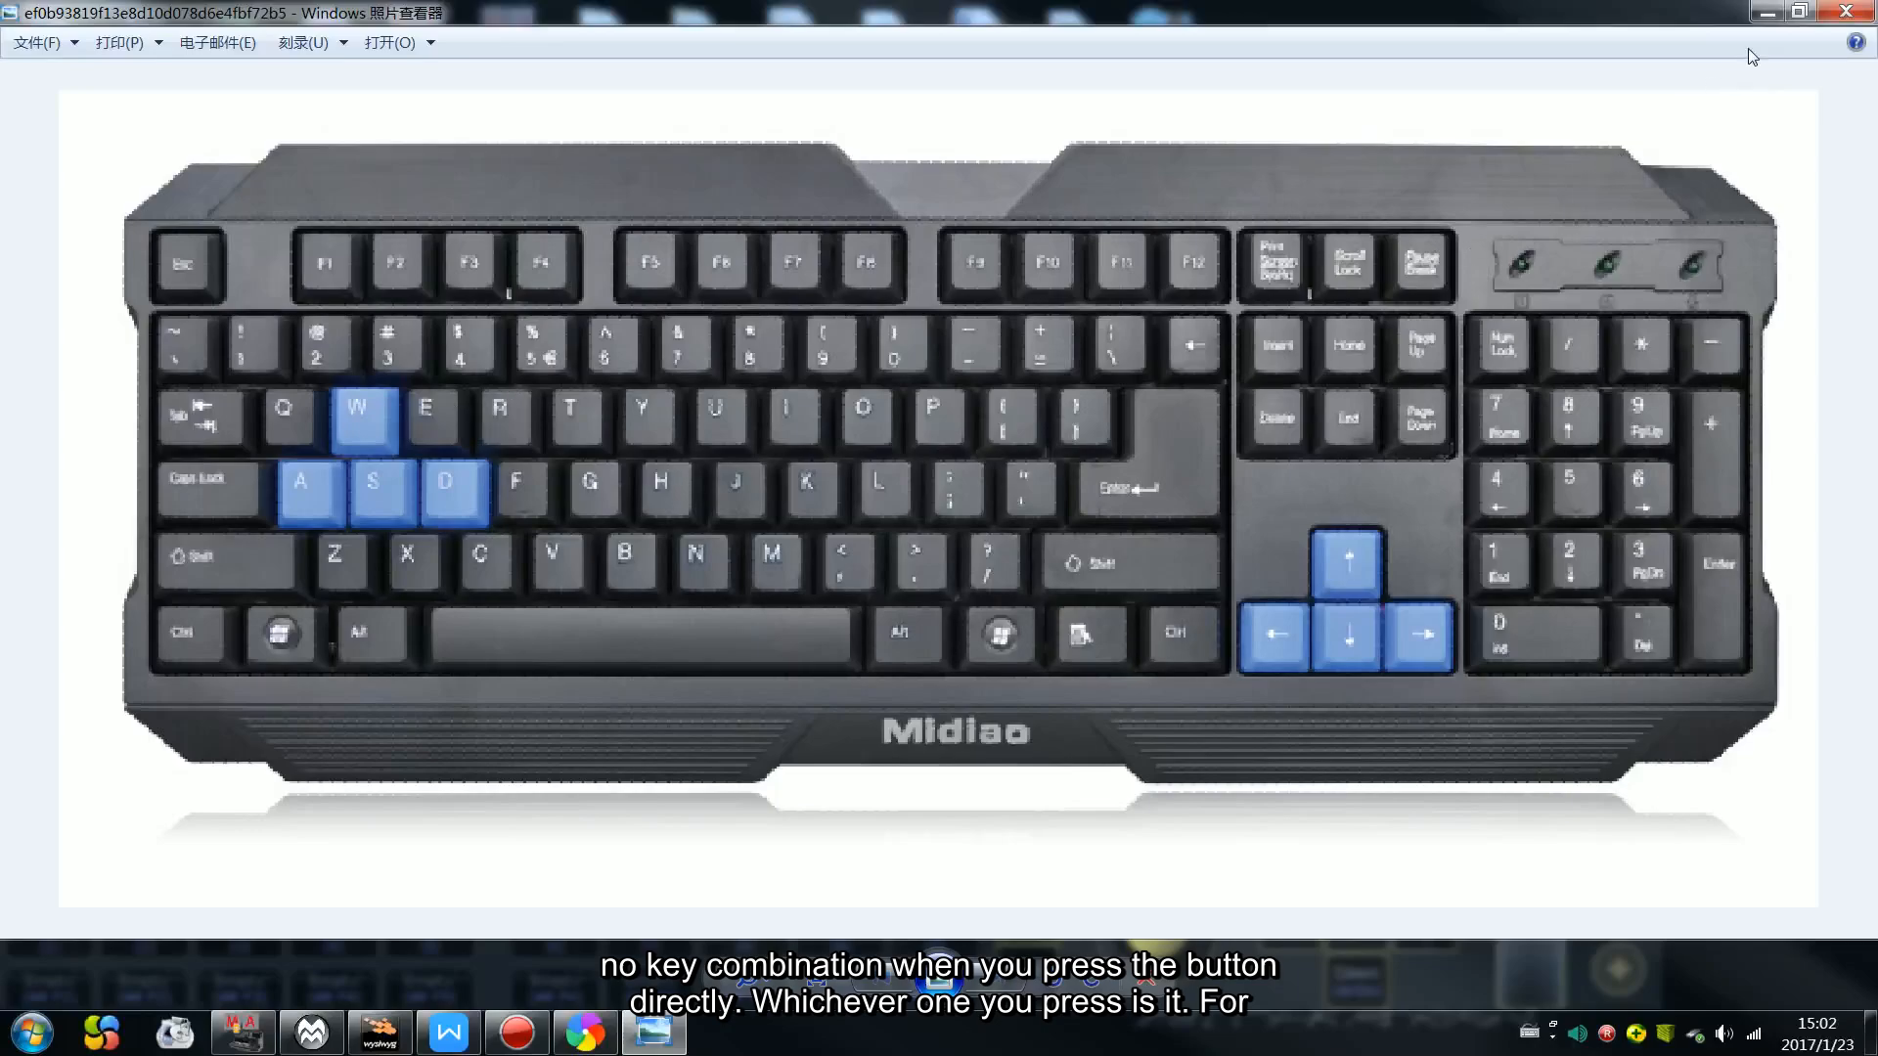
{"action": "key", "text": "alt+Tab"}
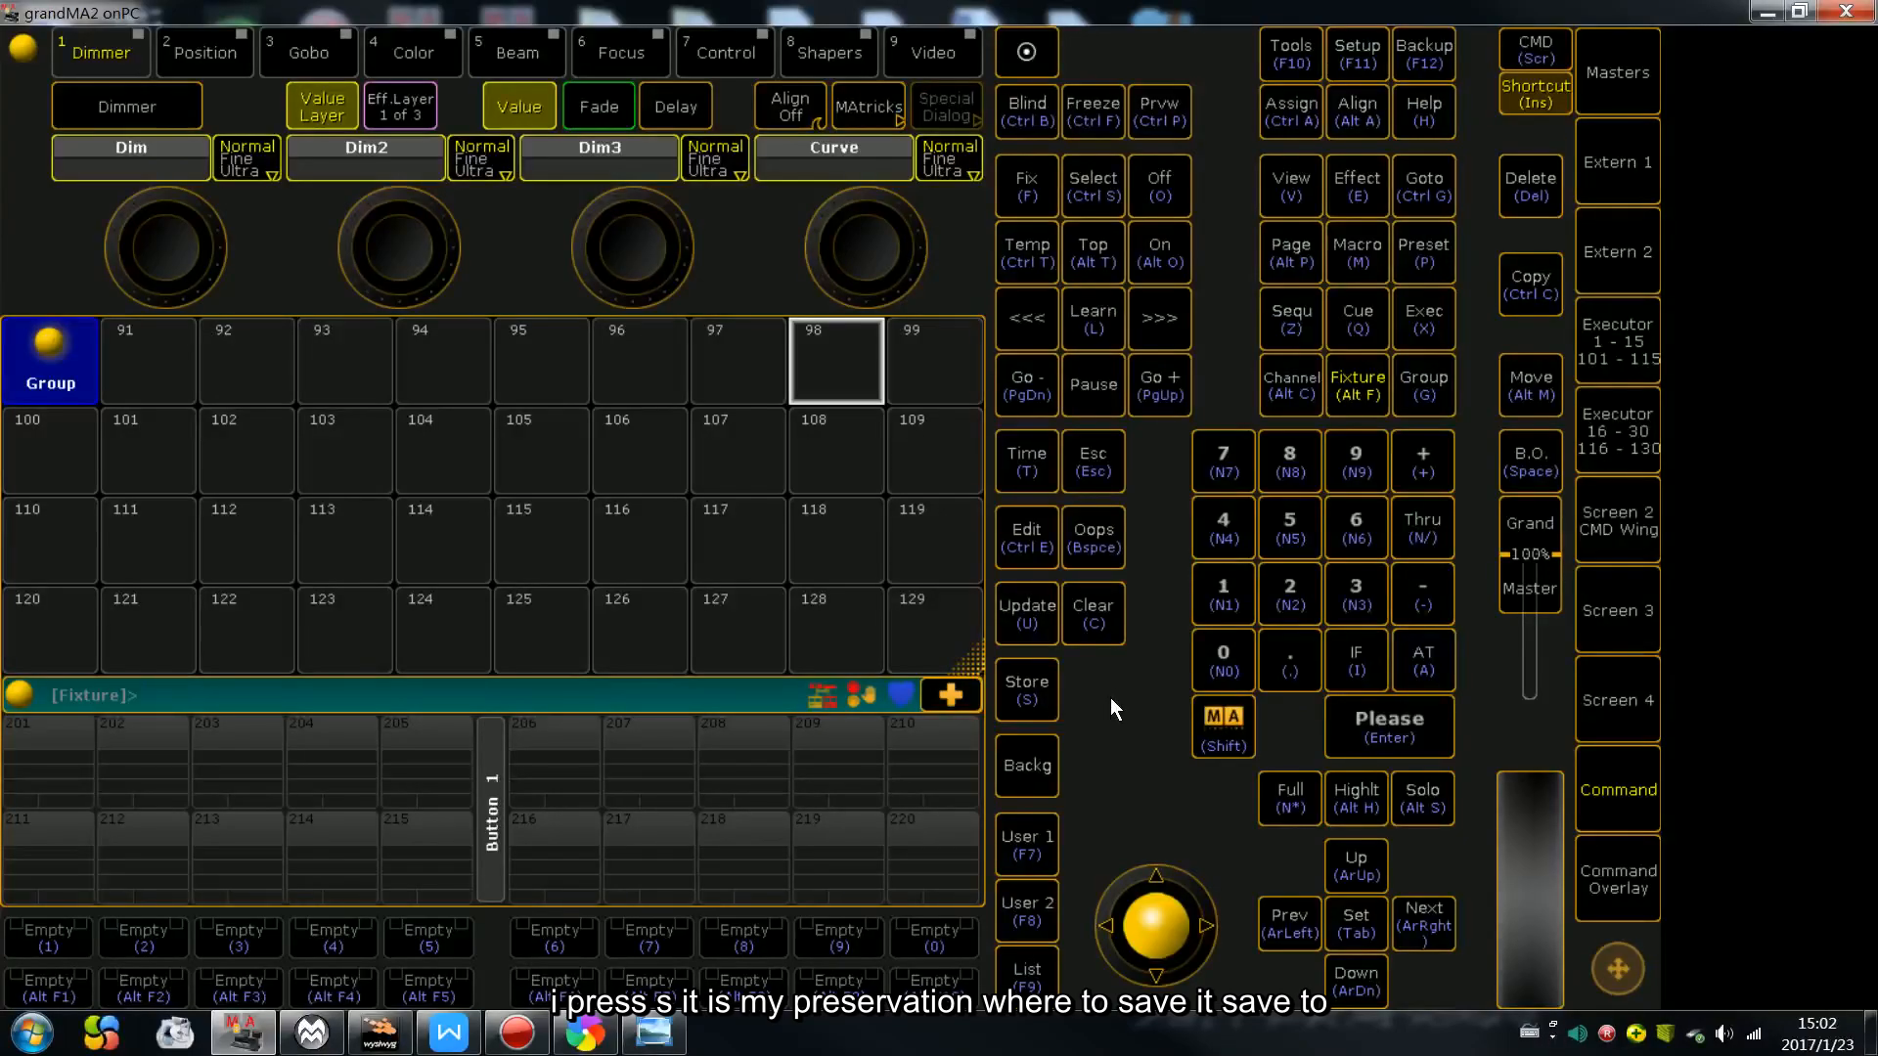
- Store a cue on executor 201 and check the keys used in the keyboard picture in Windows Photo Viewer
{"action": "key", "text": "s"}
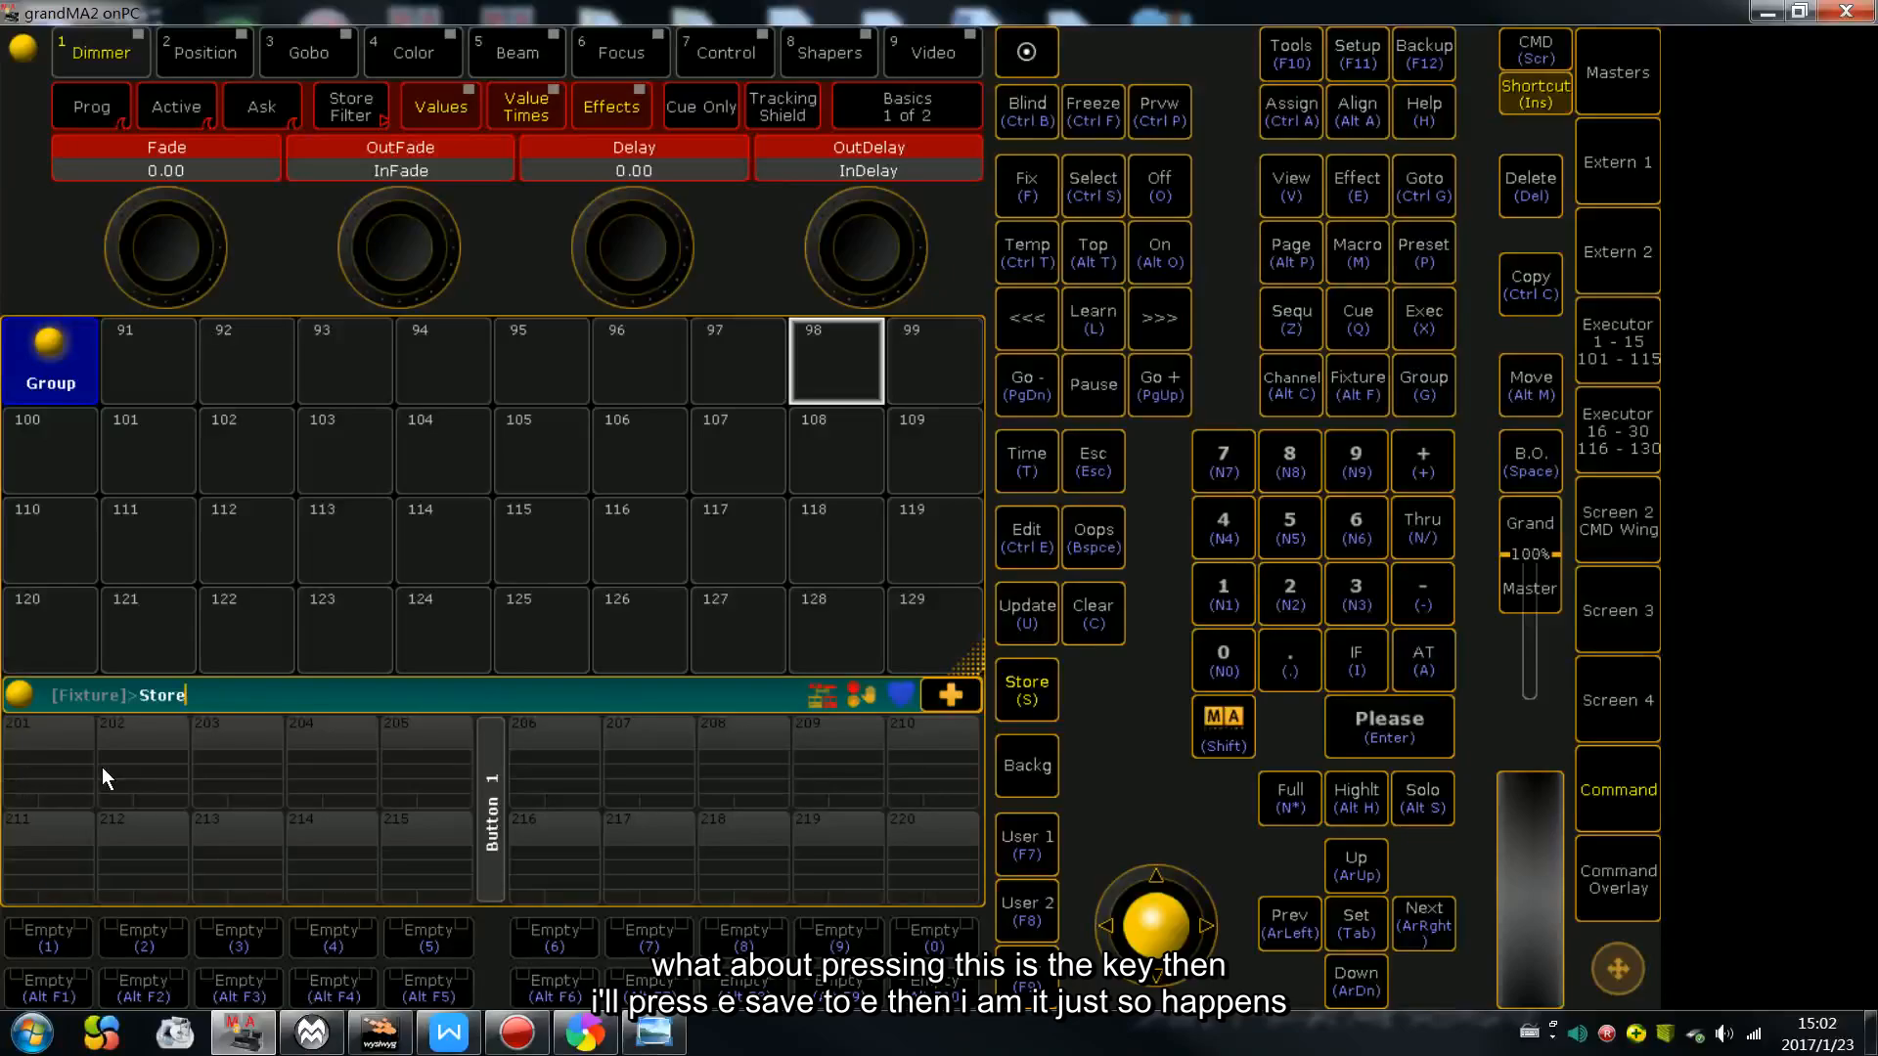
{"action": "key", "text": "1"}
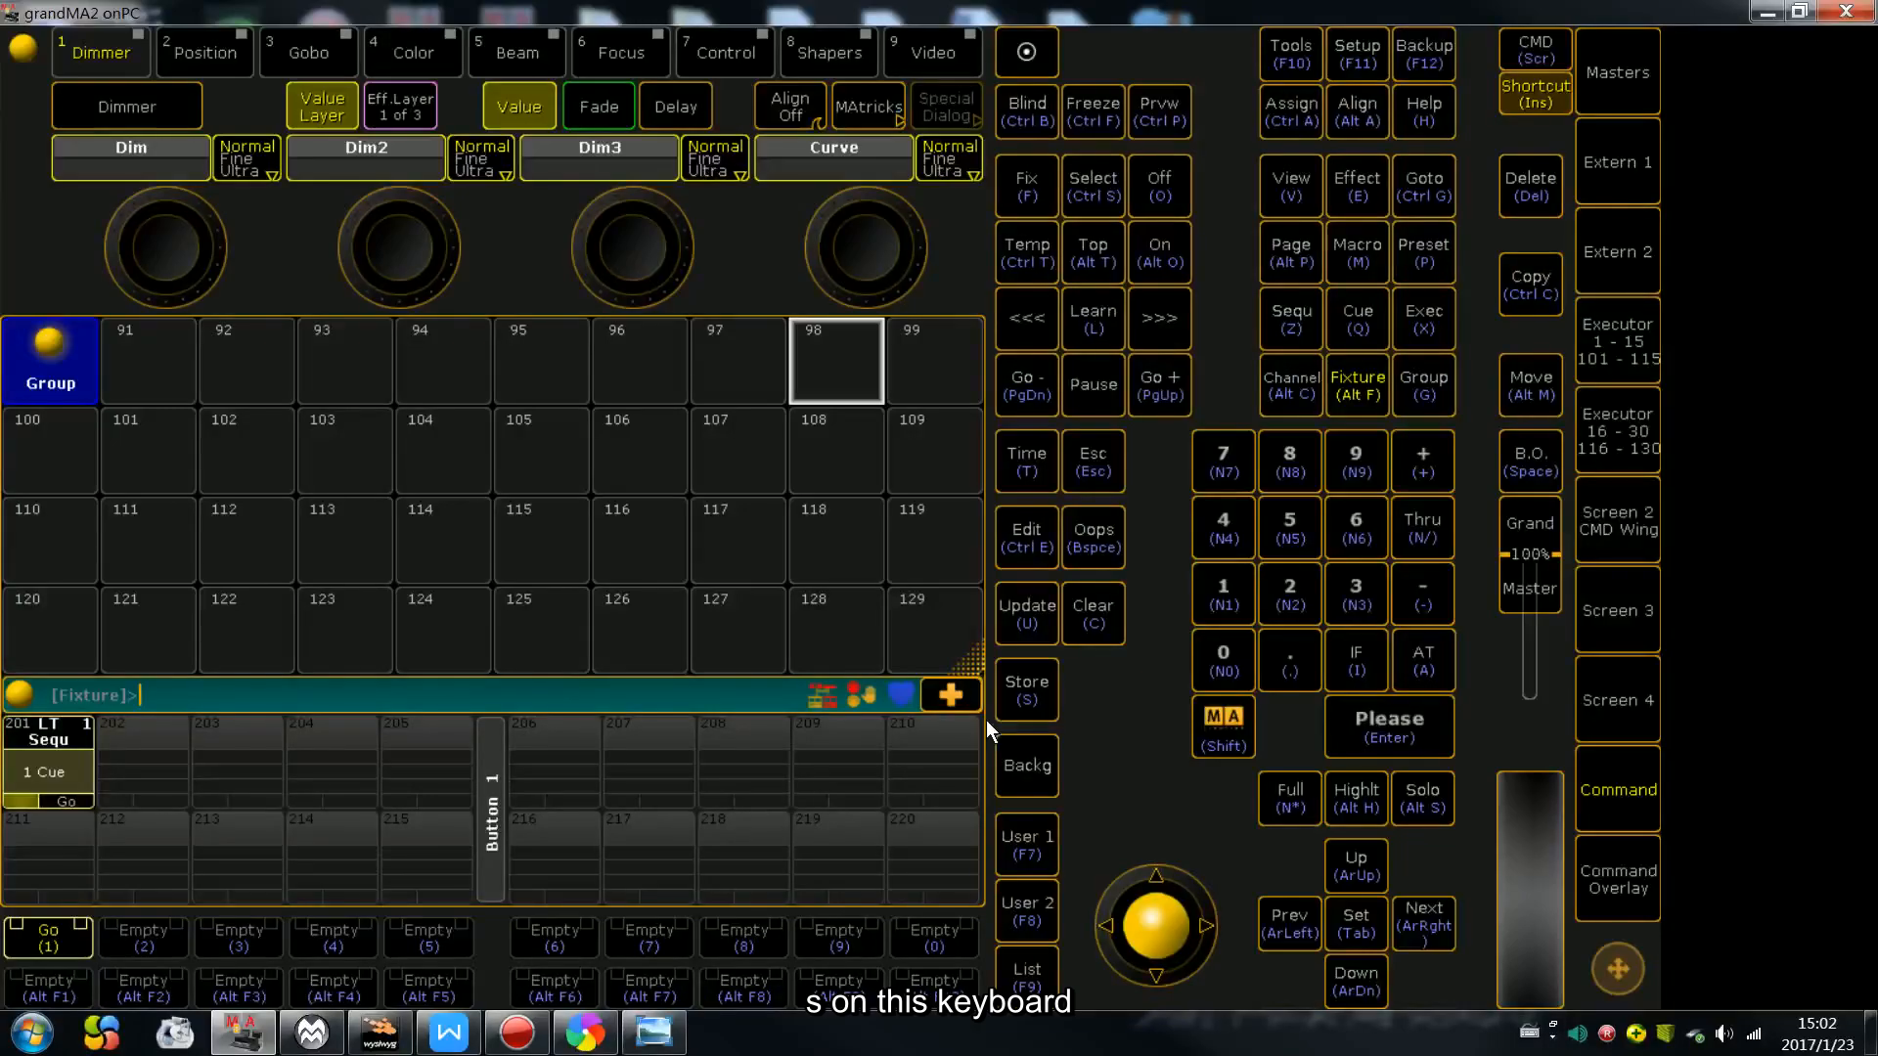
{"action": "left_click", "coordinate": [653, 1032]}
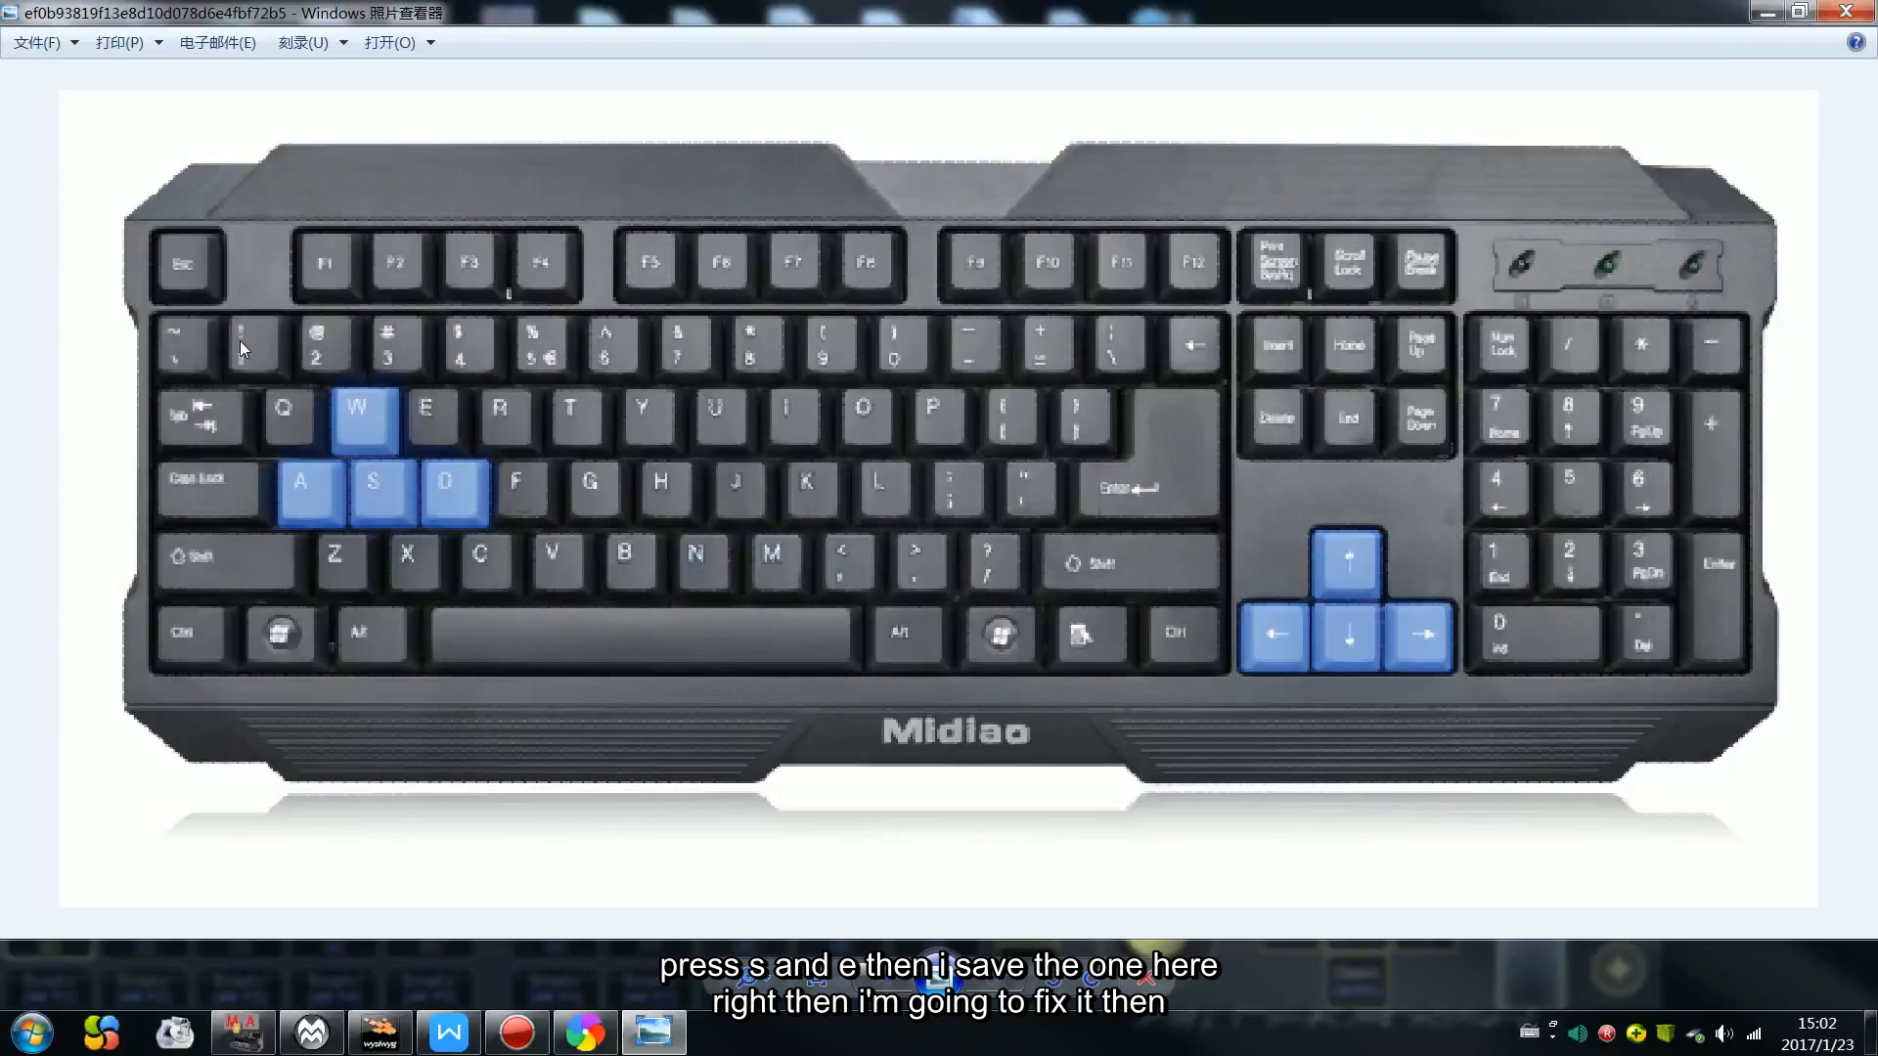
{"action": "left_click", "coordinate": [1768, 12]}
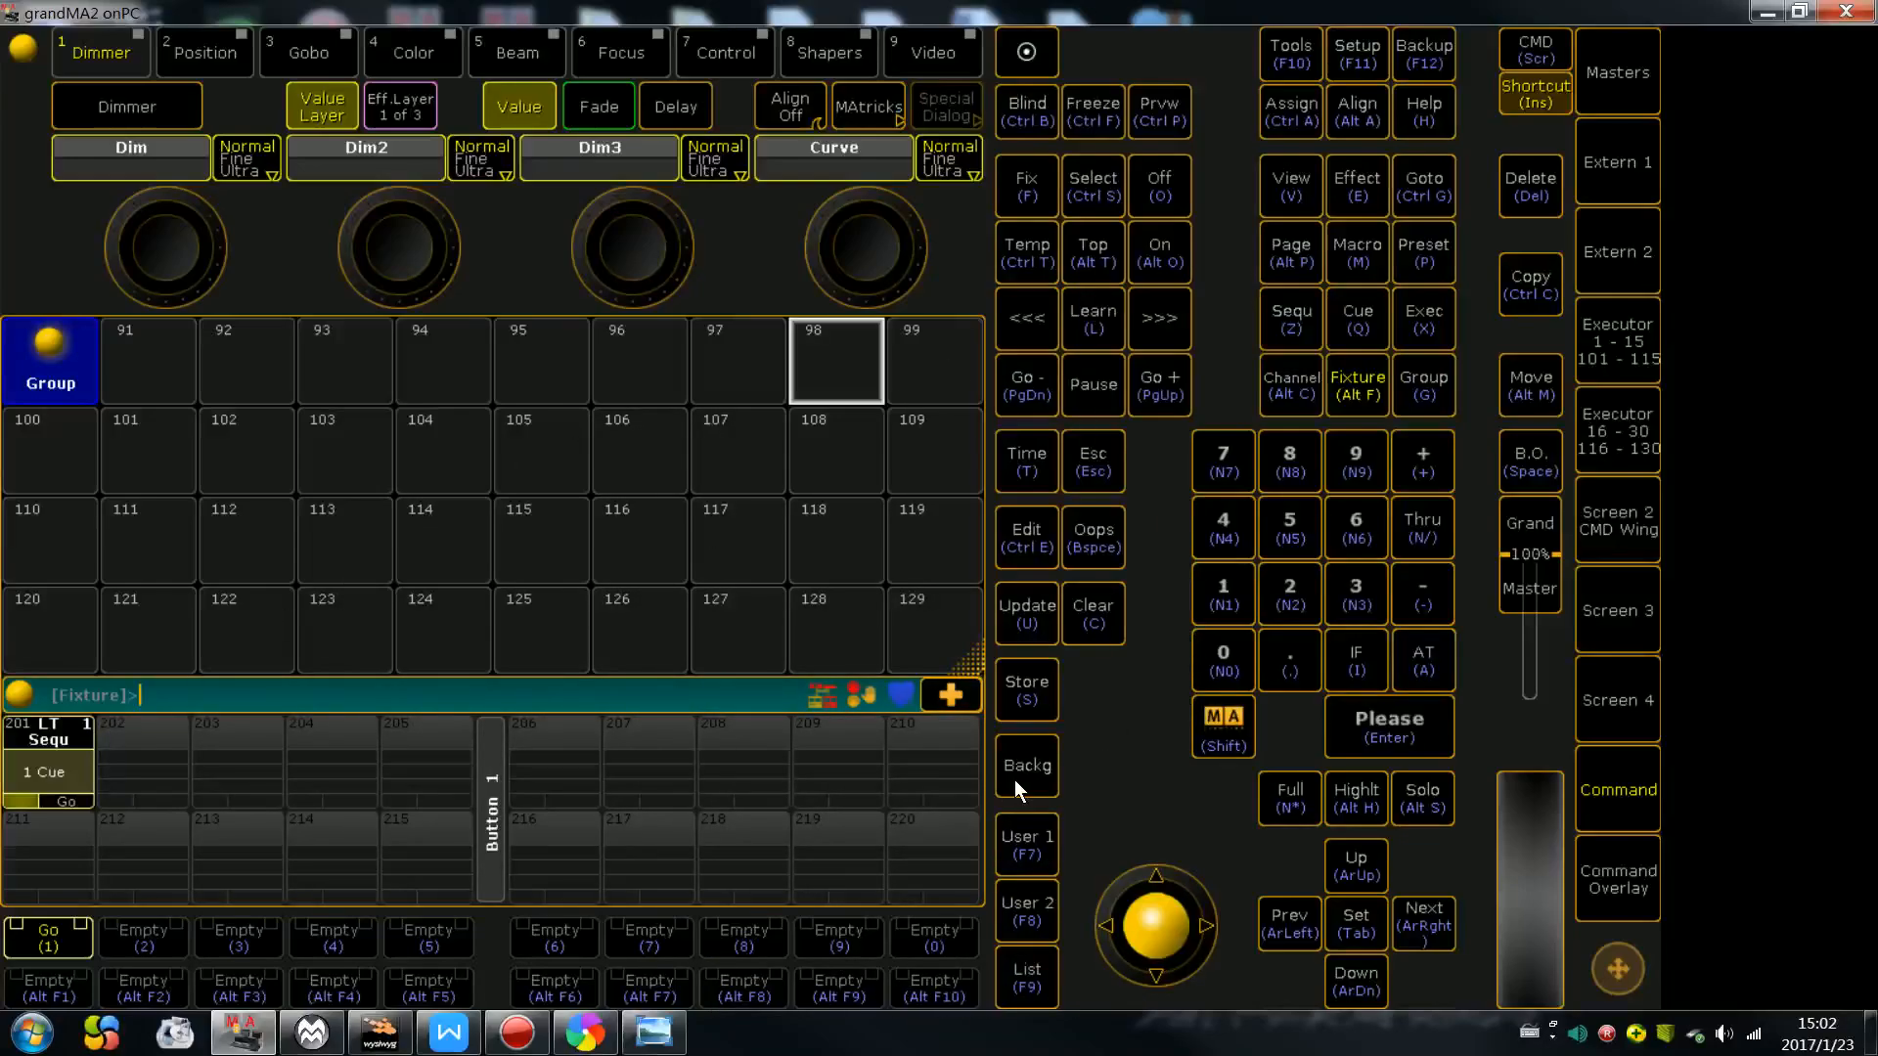
- View the keyboard picture again, return to grandMA2 onPC, apply Fix to executor 201 and undo it
{"action": "left_click", "coordinate": [653, 1032]}
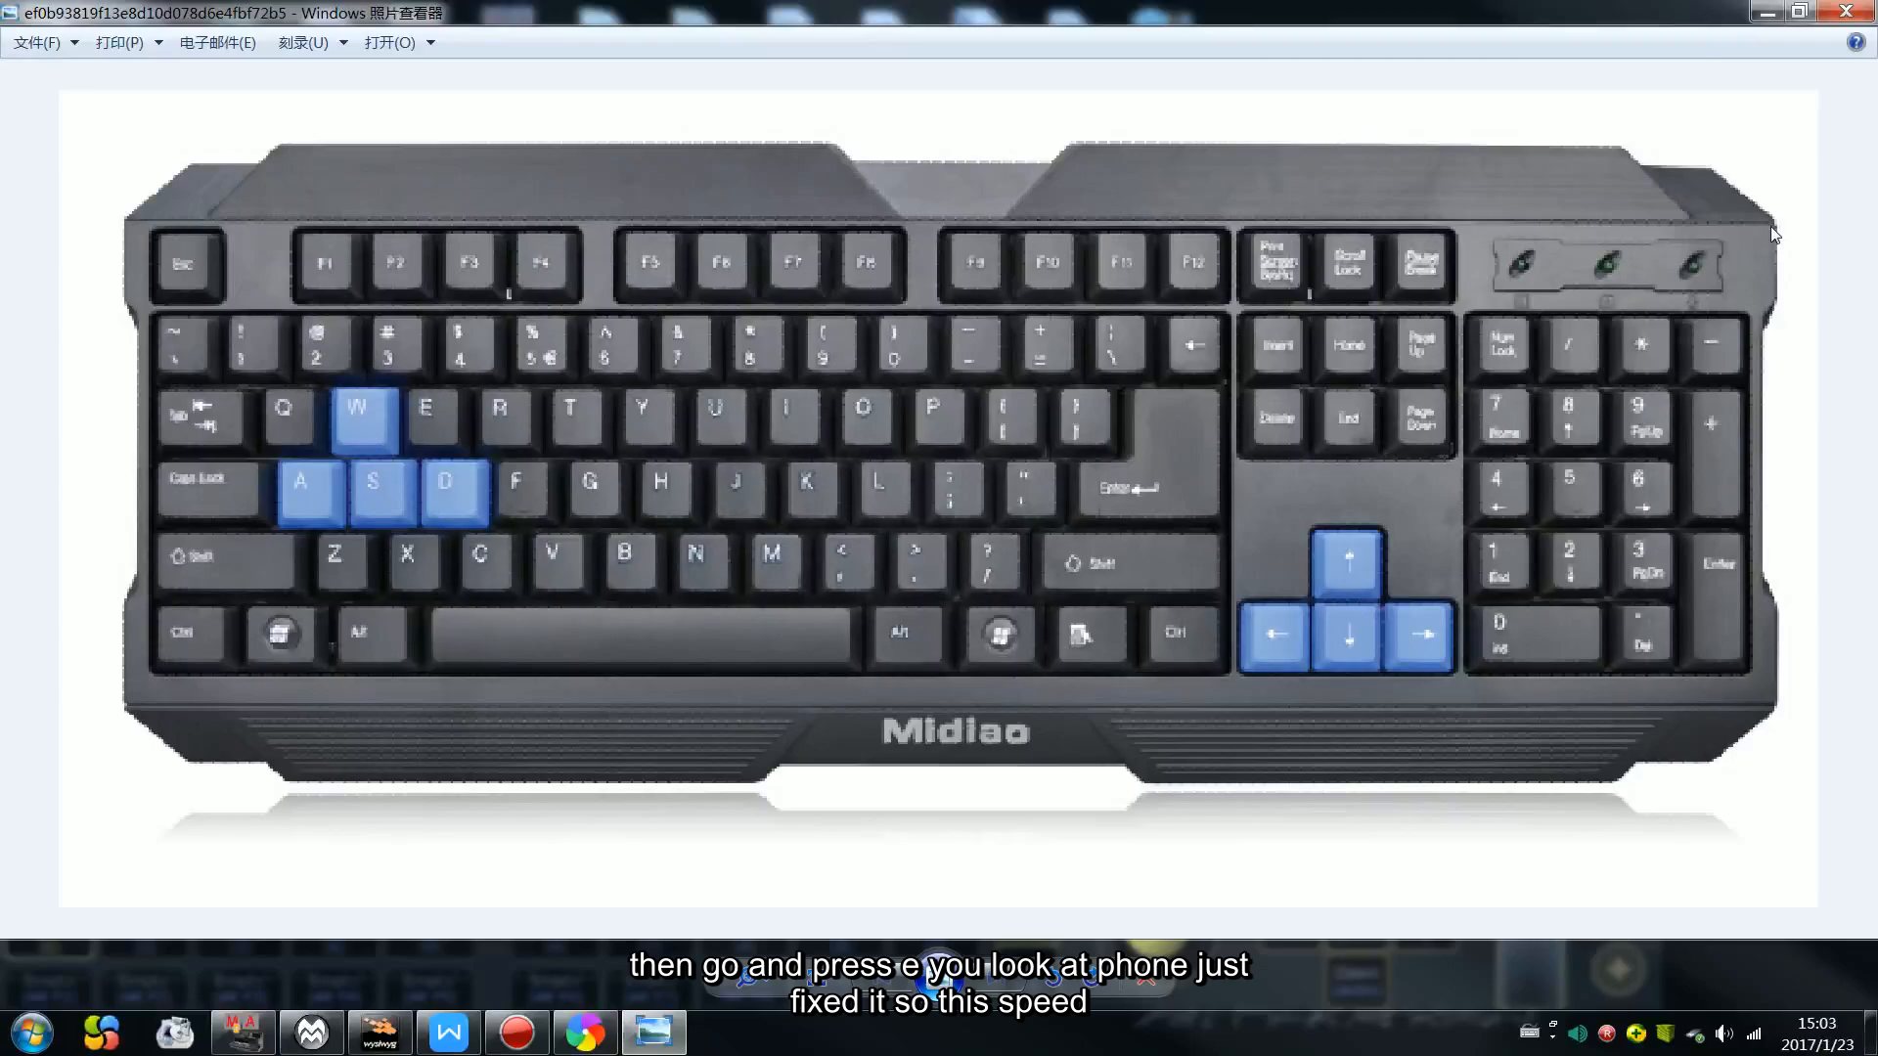
{"action": "left_click", "coordinate": [1766, 14]}
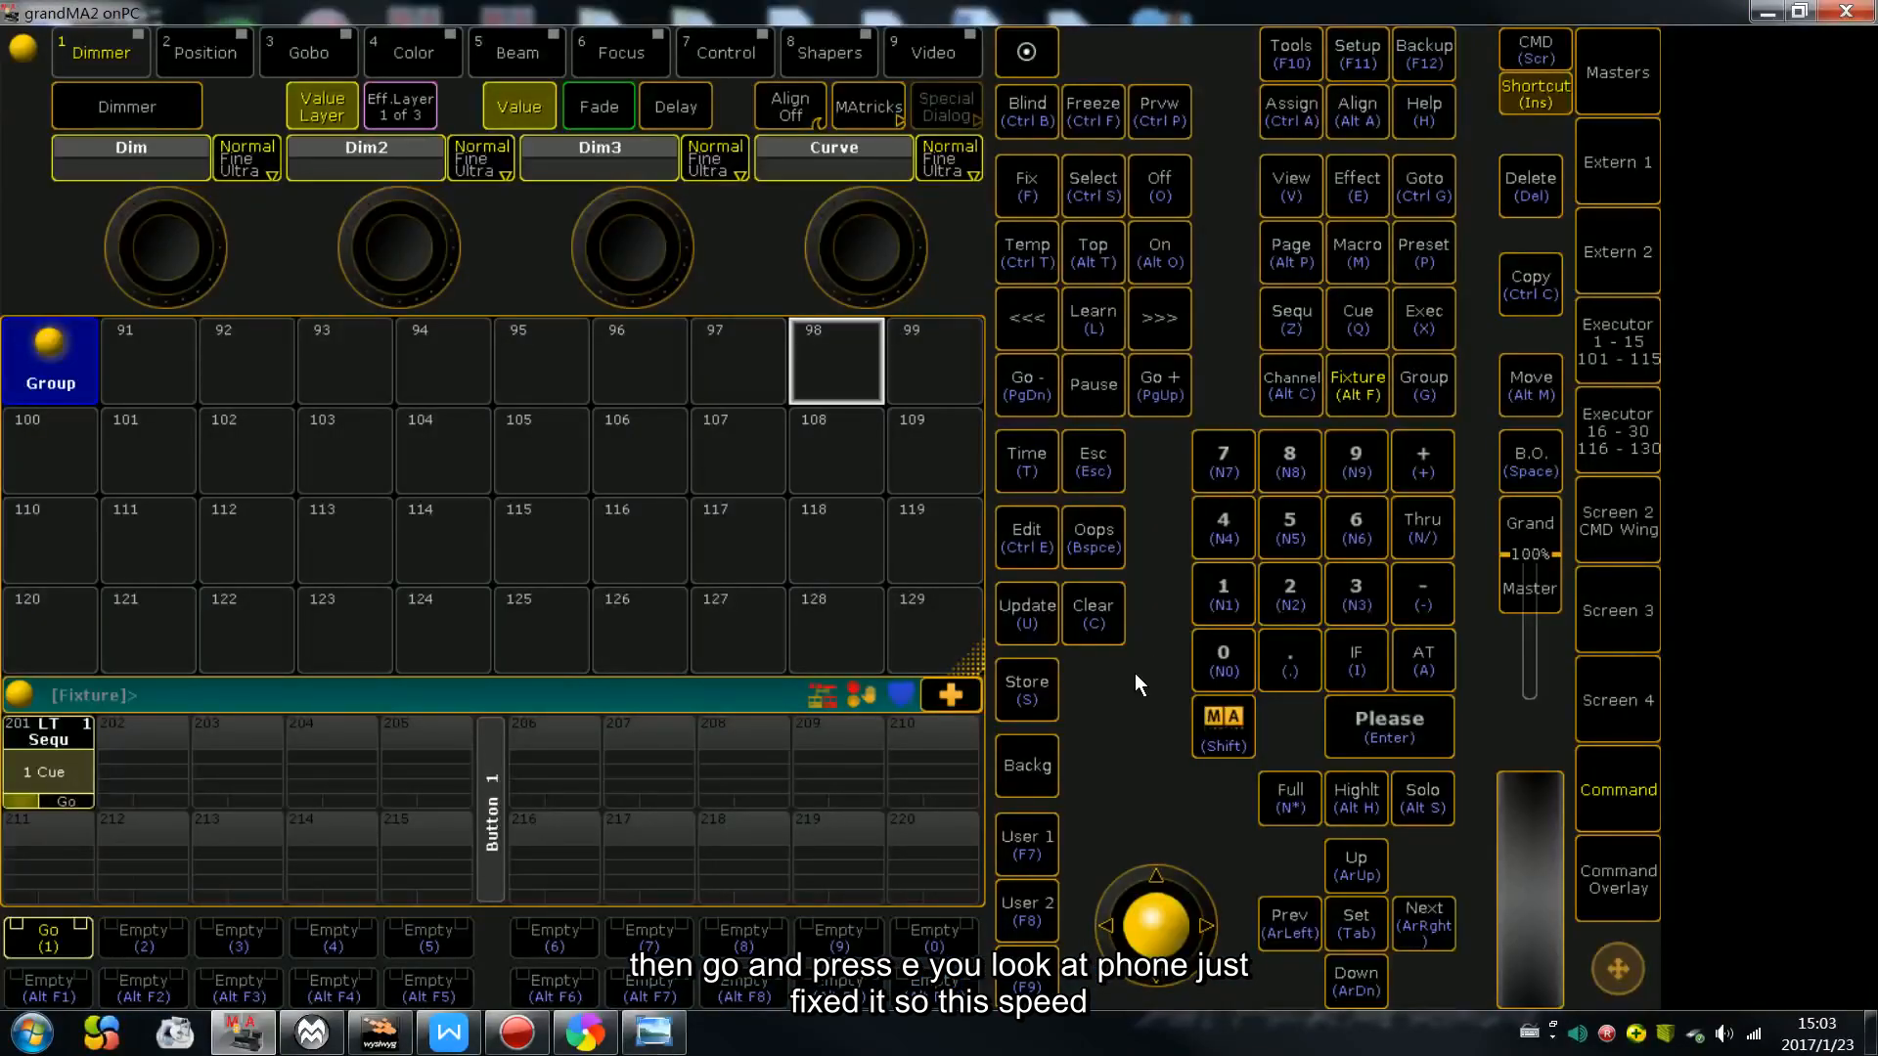
{"action": "key", "text": "1"}
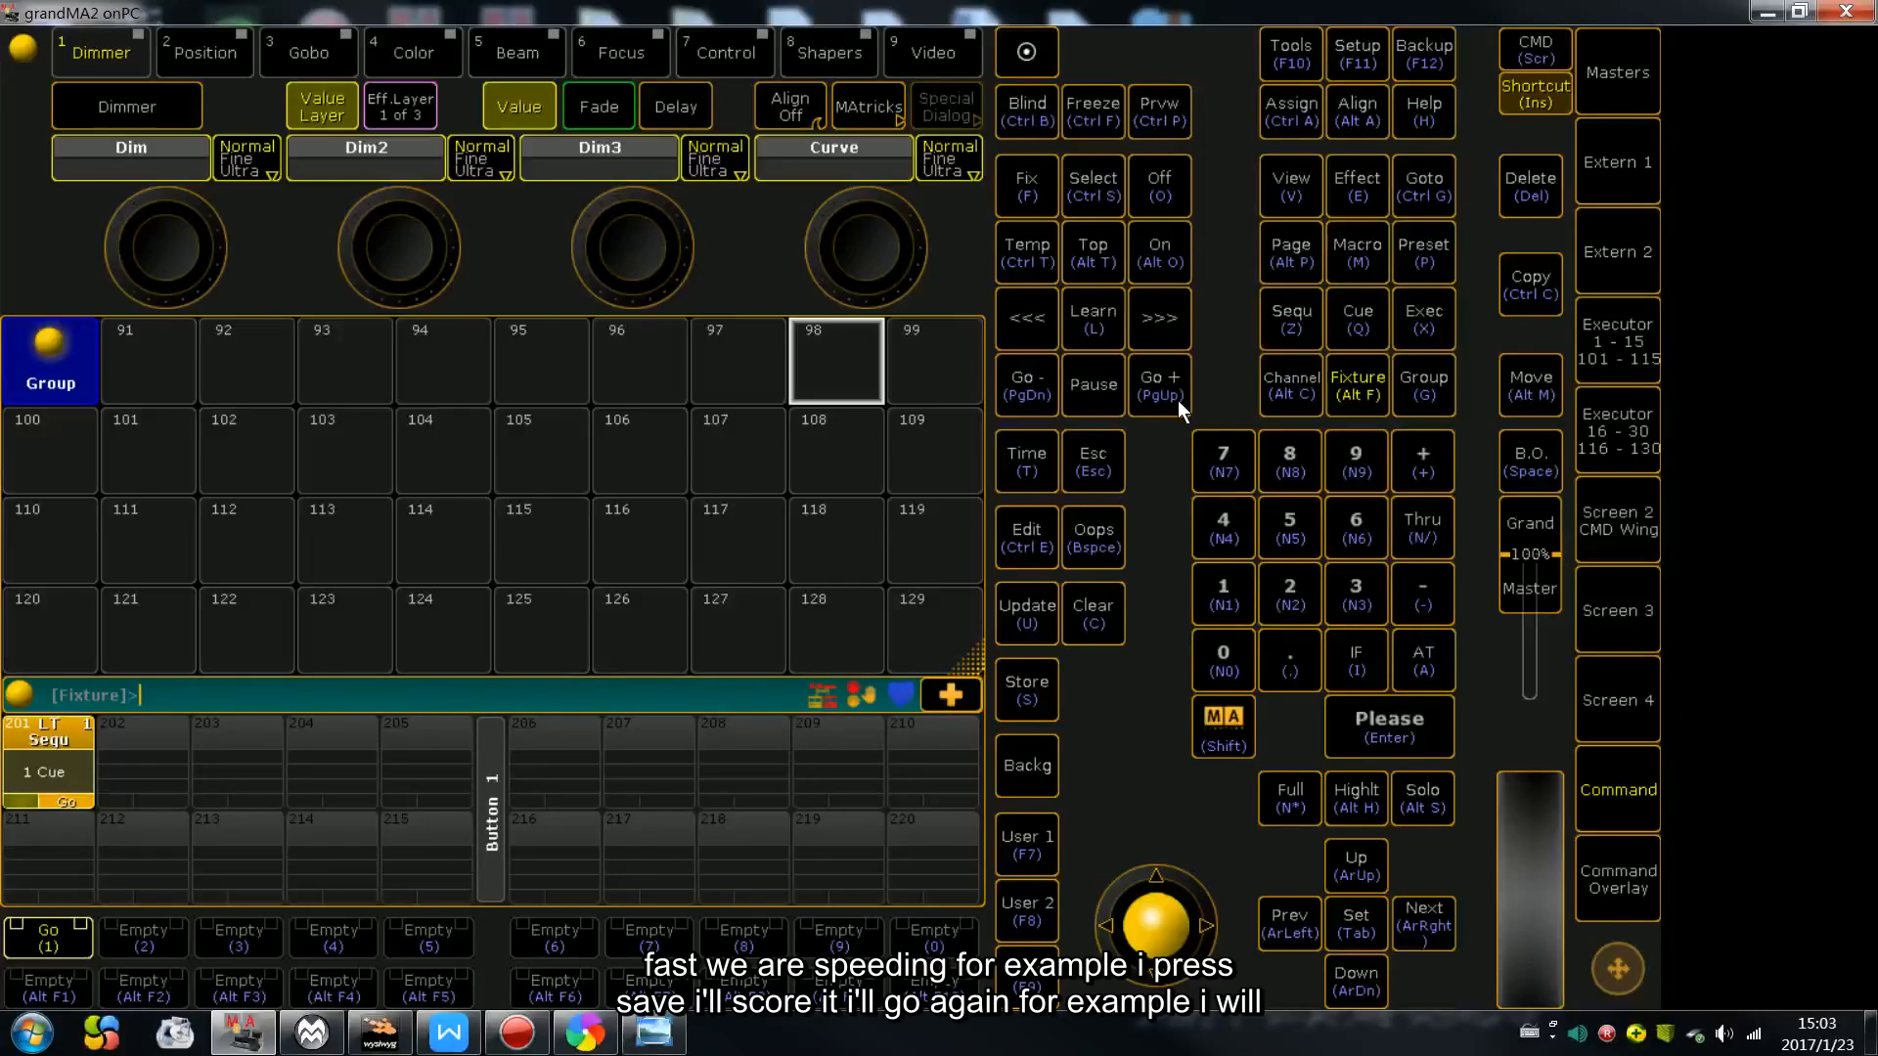
{"action": "left_click", "coordinate": [1102, 548]}
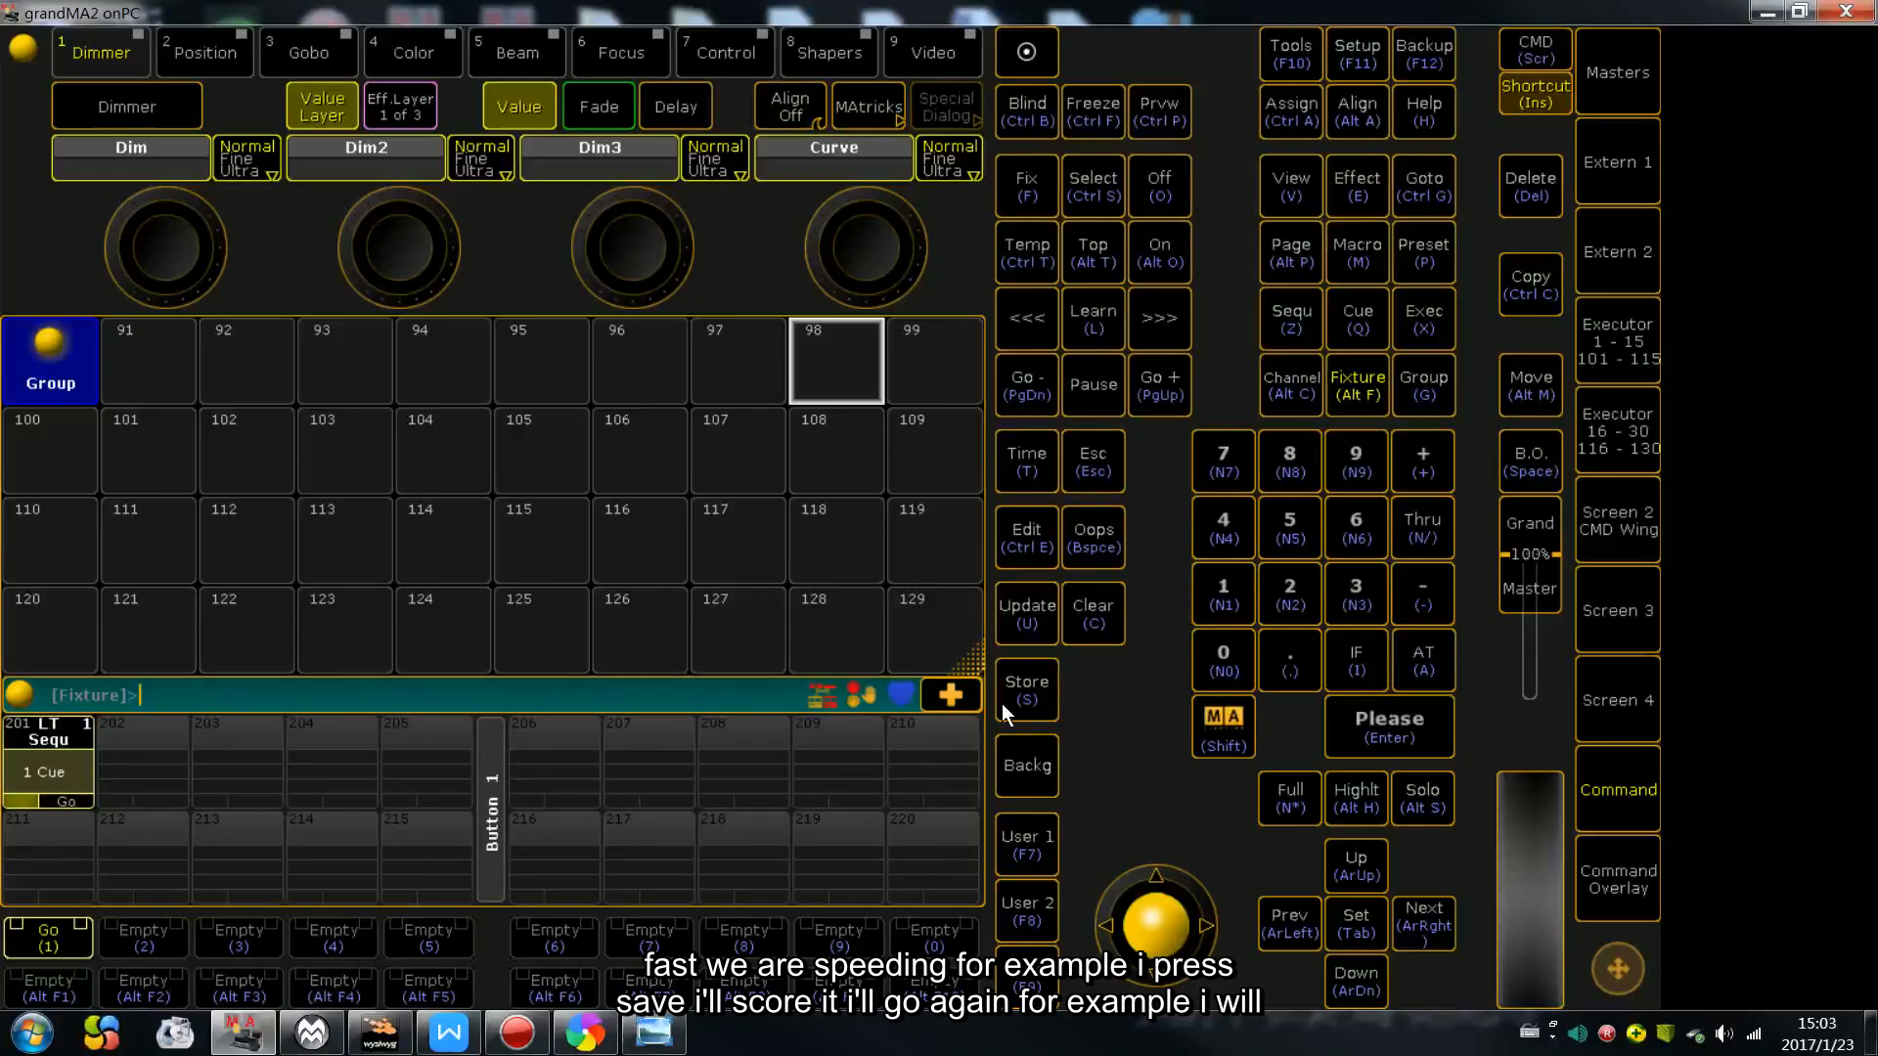
- Store a cue on executor 202 and apply Fix to that executor
{"action": "left_click", "coordinate": [1025, 693]}
{"action": "left_click", "coordinate": [181, 759]}
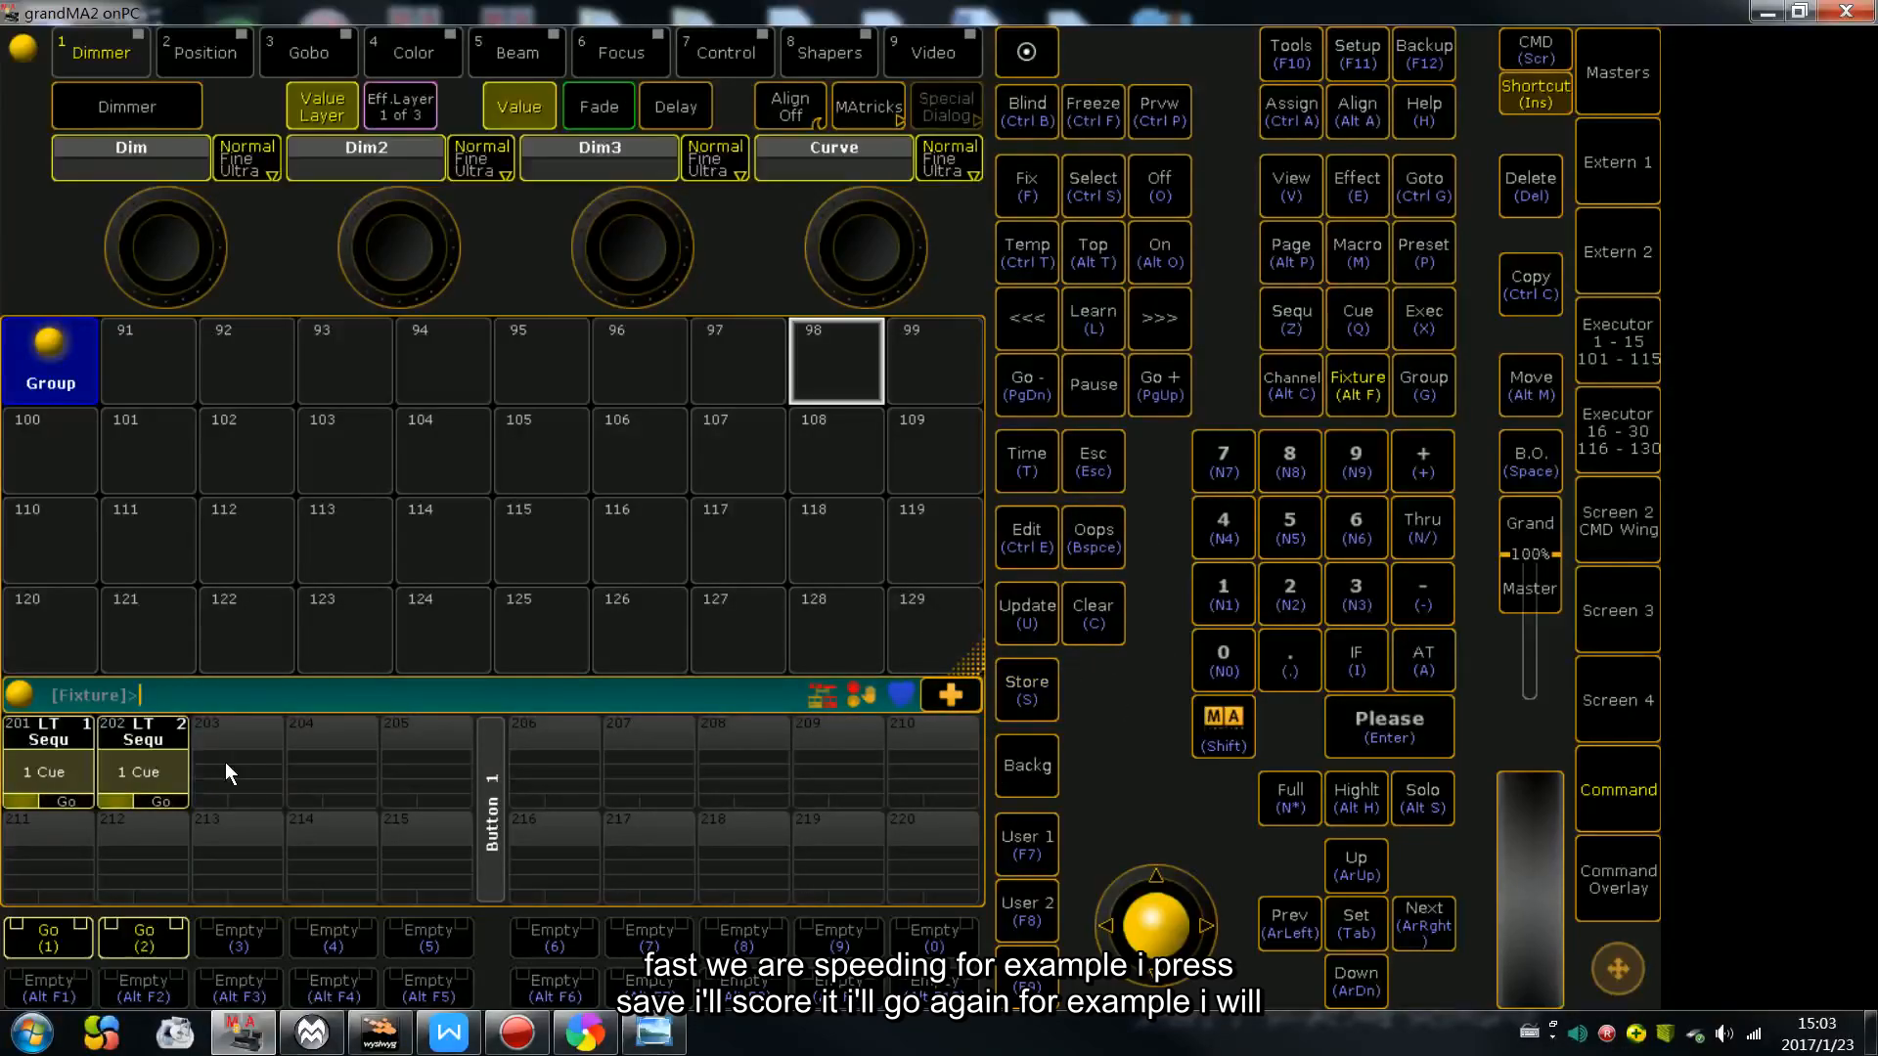
{"action": "left_click", "coordinate": [1025, 187]}
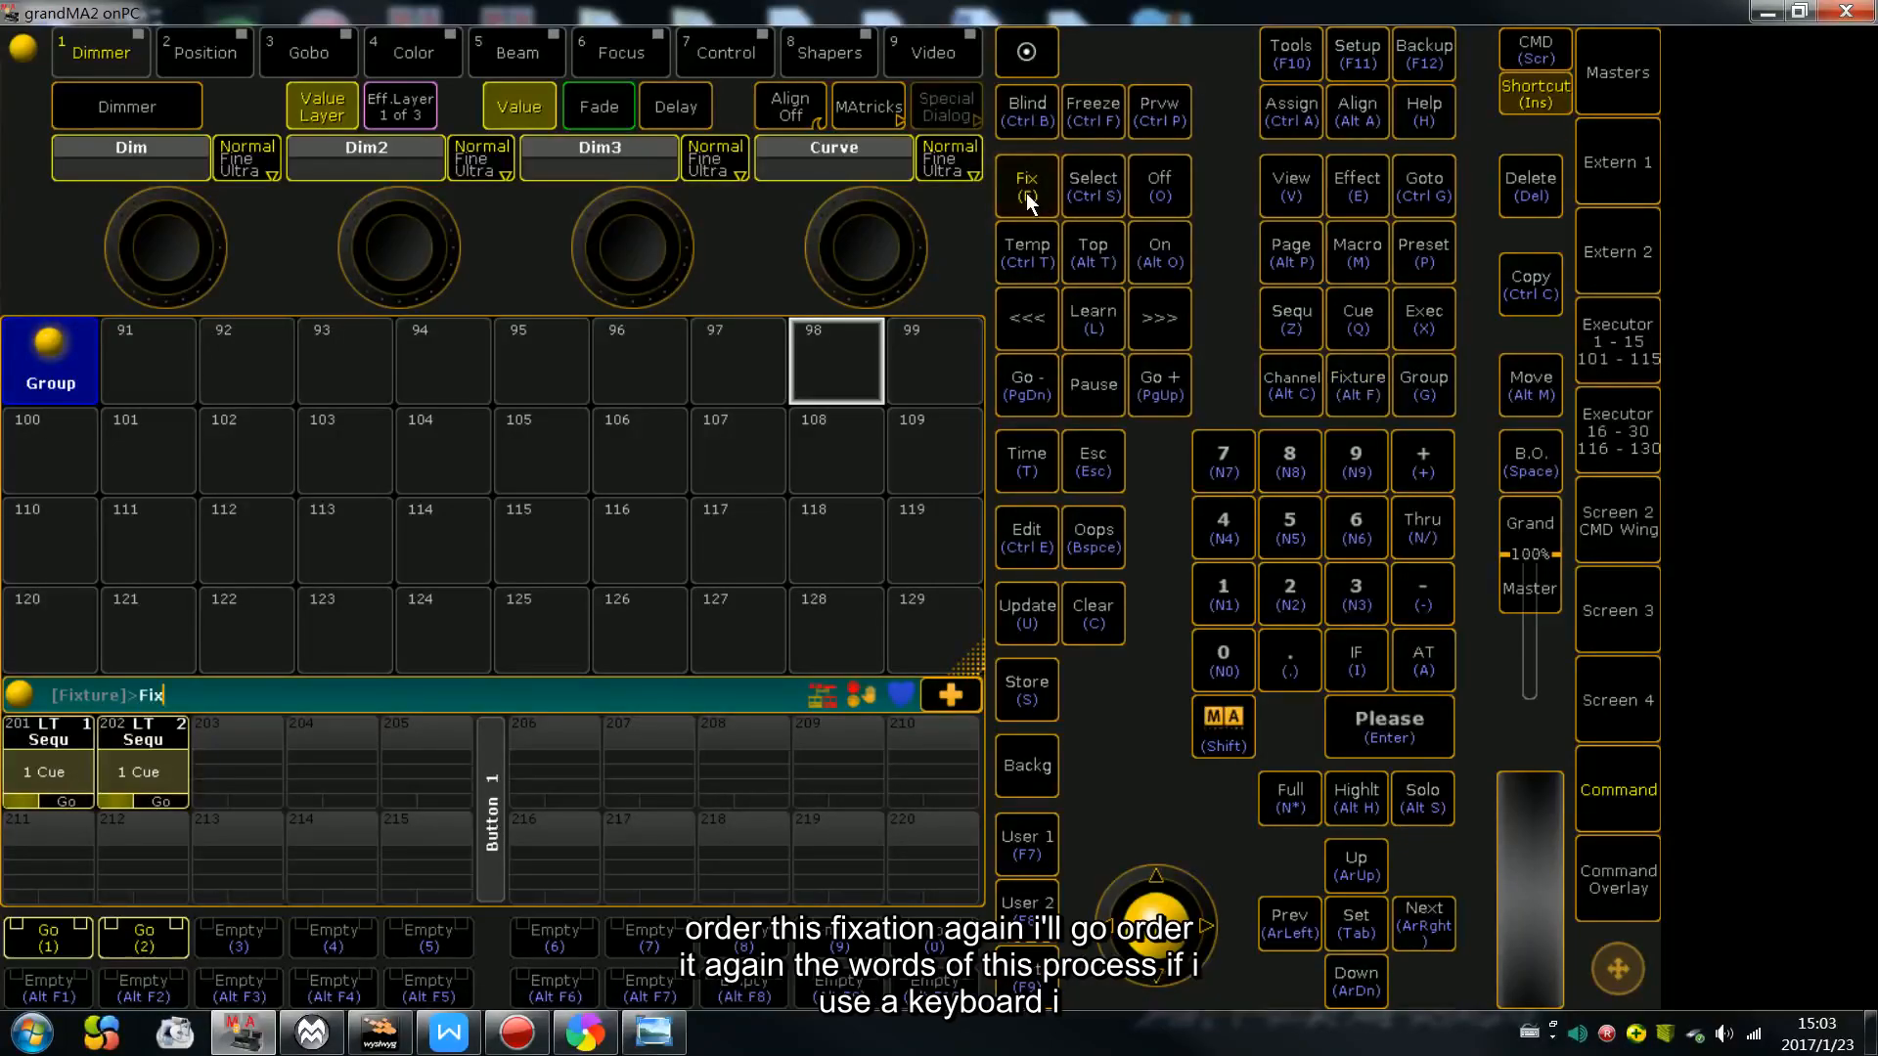
{"action": "left_click", "coordinate": [181, 756]}
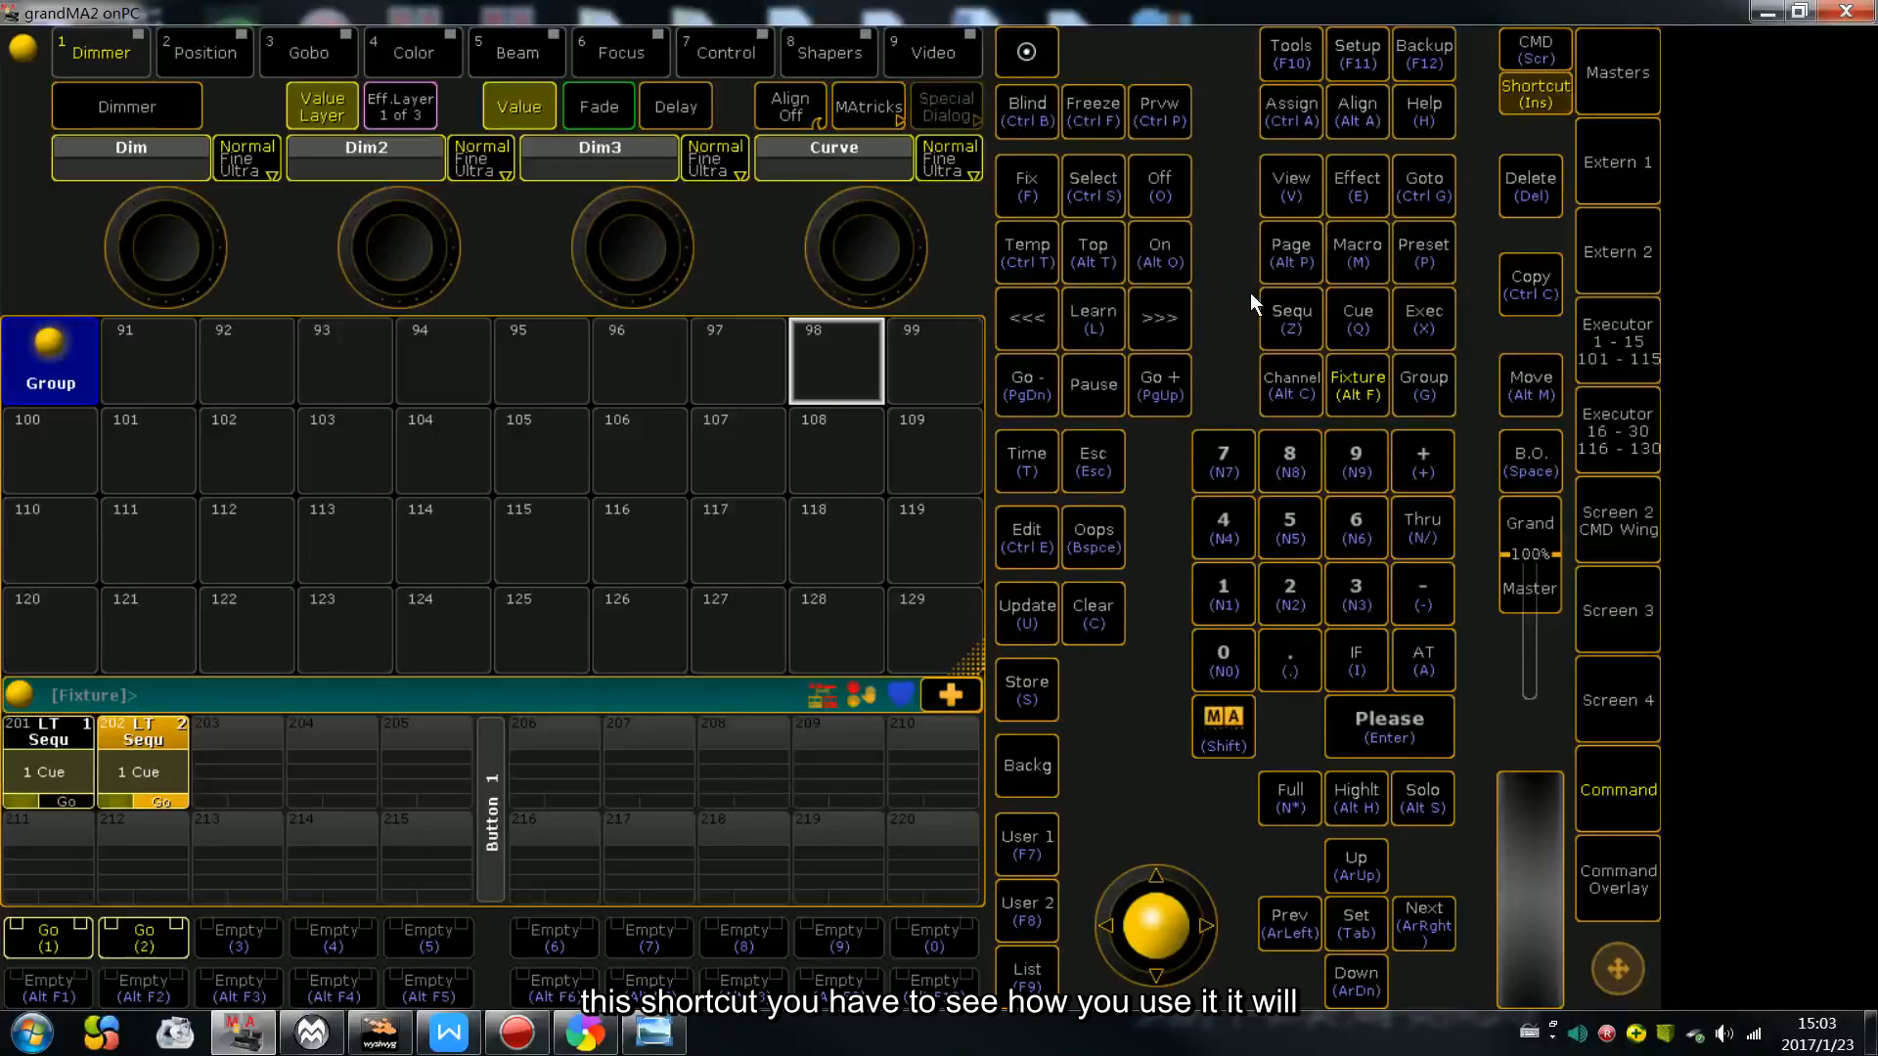
- Undo the Fix on executor 202 and the stored cues on executors 202 and 201 with Oops
{"action": "left_click", "coordinate": [1094, 552]}
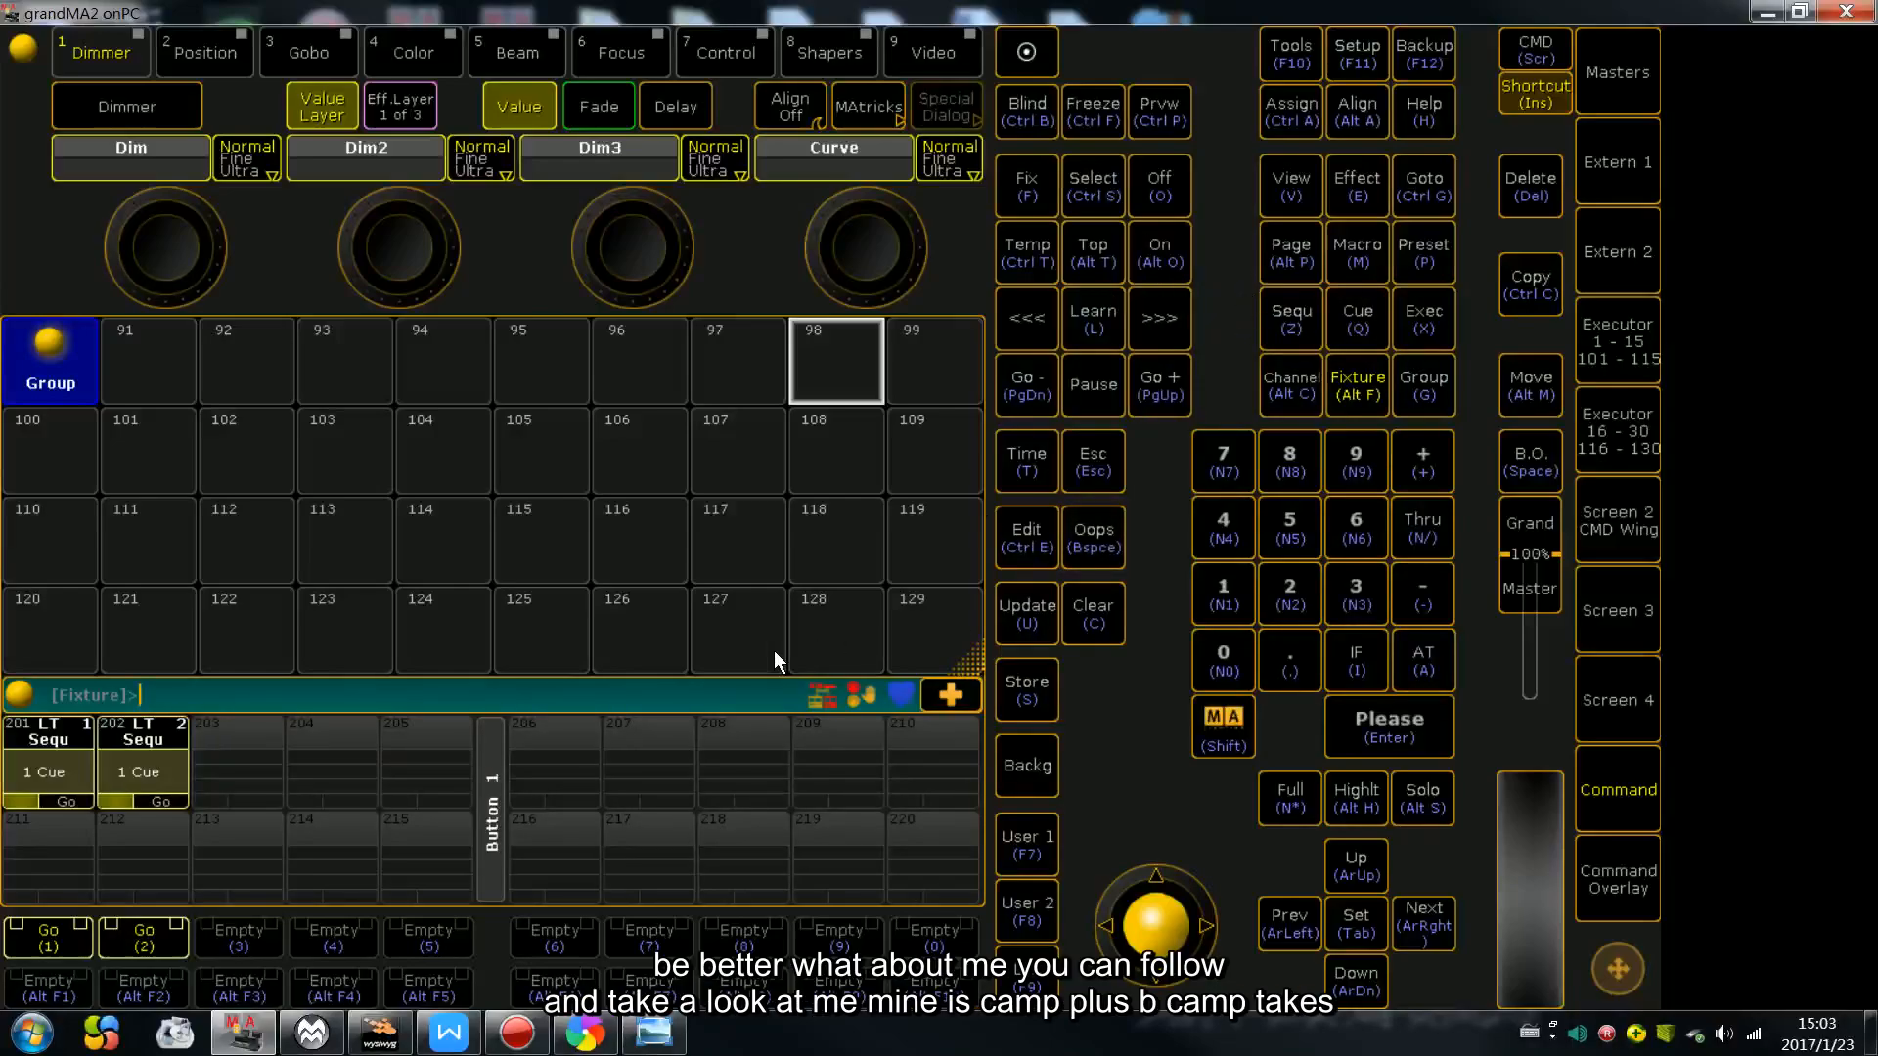
{"action": "left_click", "coordinate": [1094, 529]}
{"action": "key", "text": "Return"}
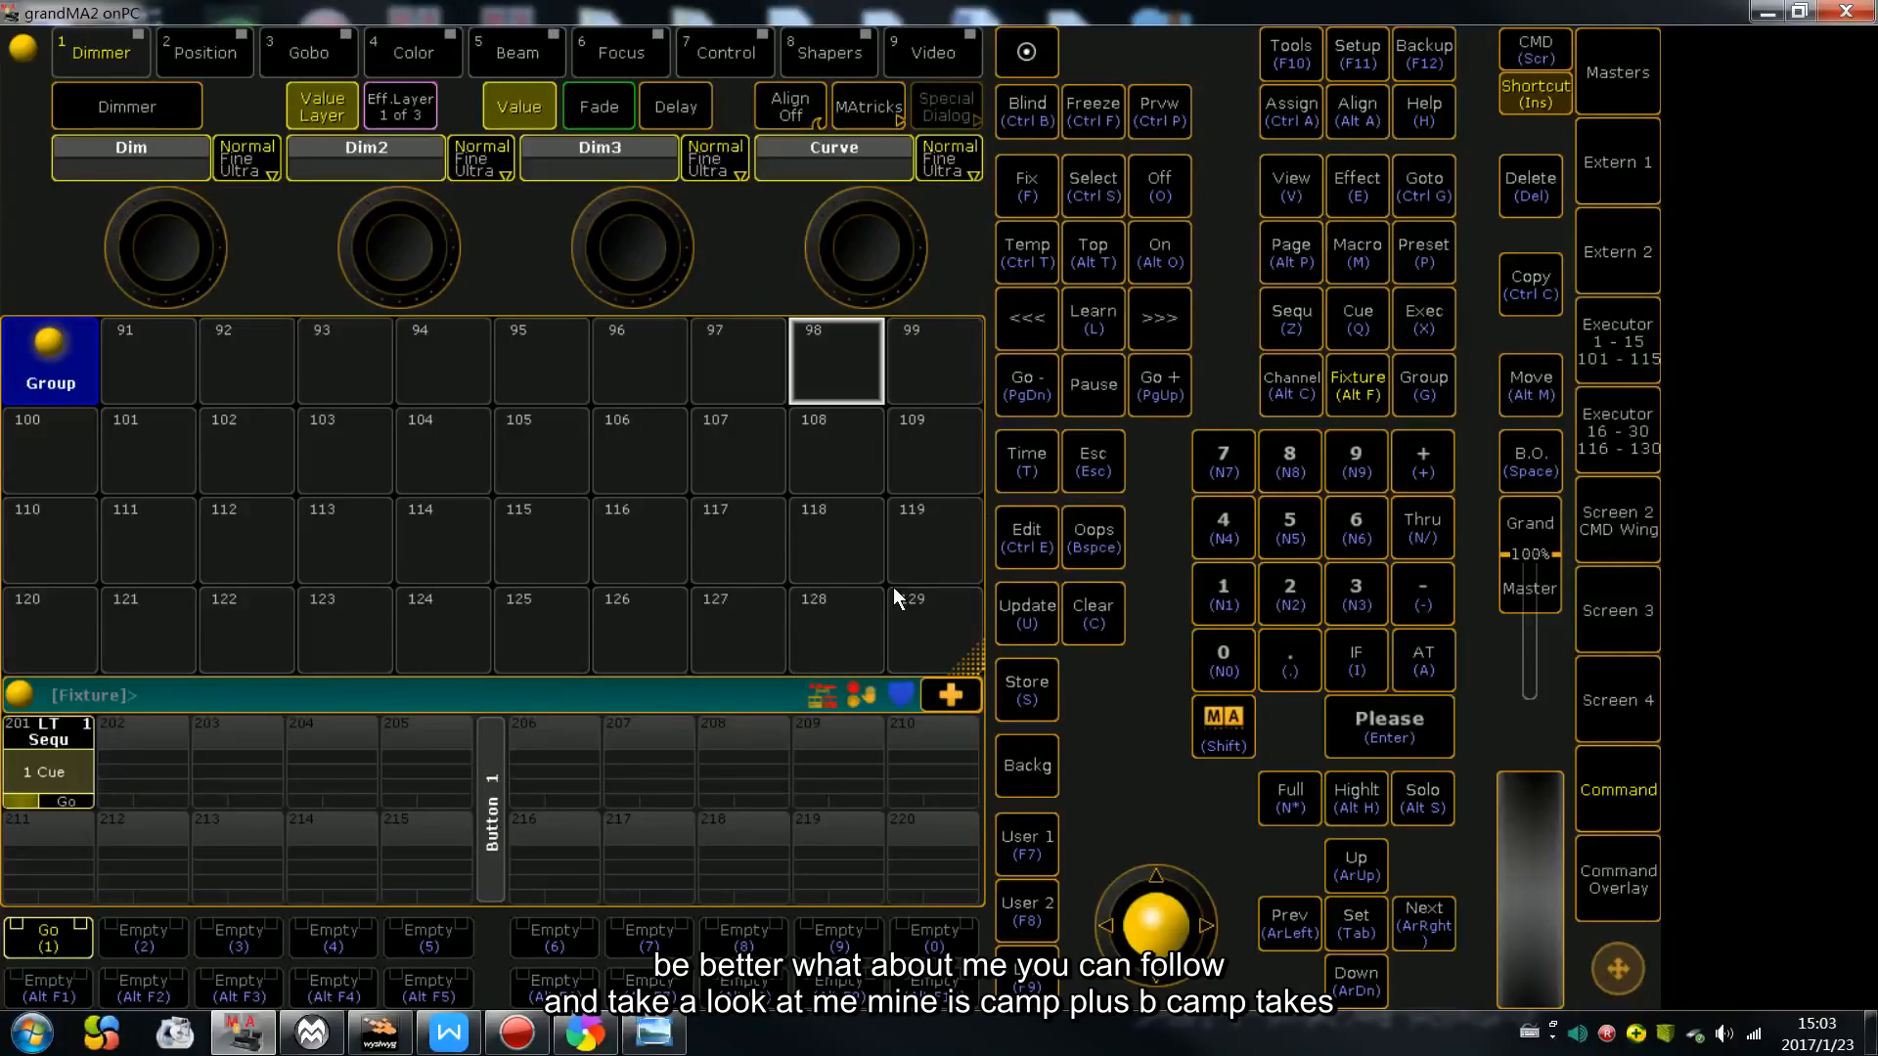
{"action": "left_click", "coordinate": [1078, 554]}
{"action": "key", "text": "Return"}
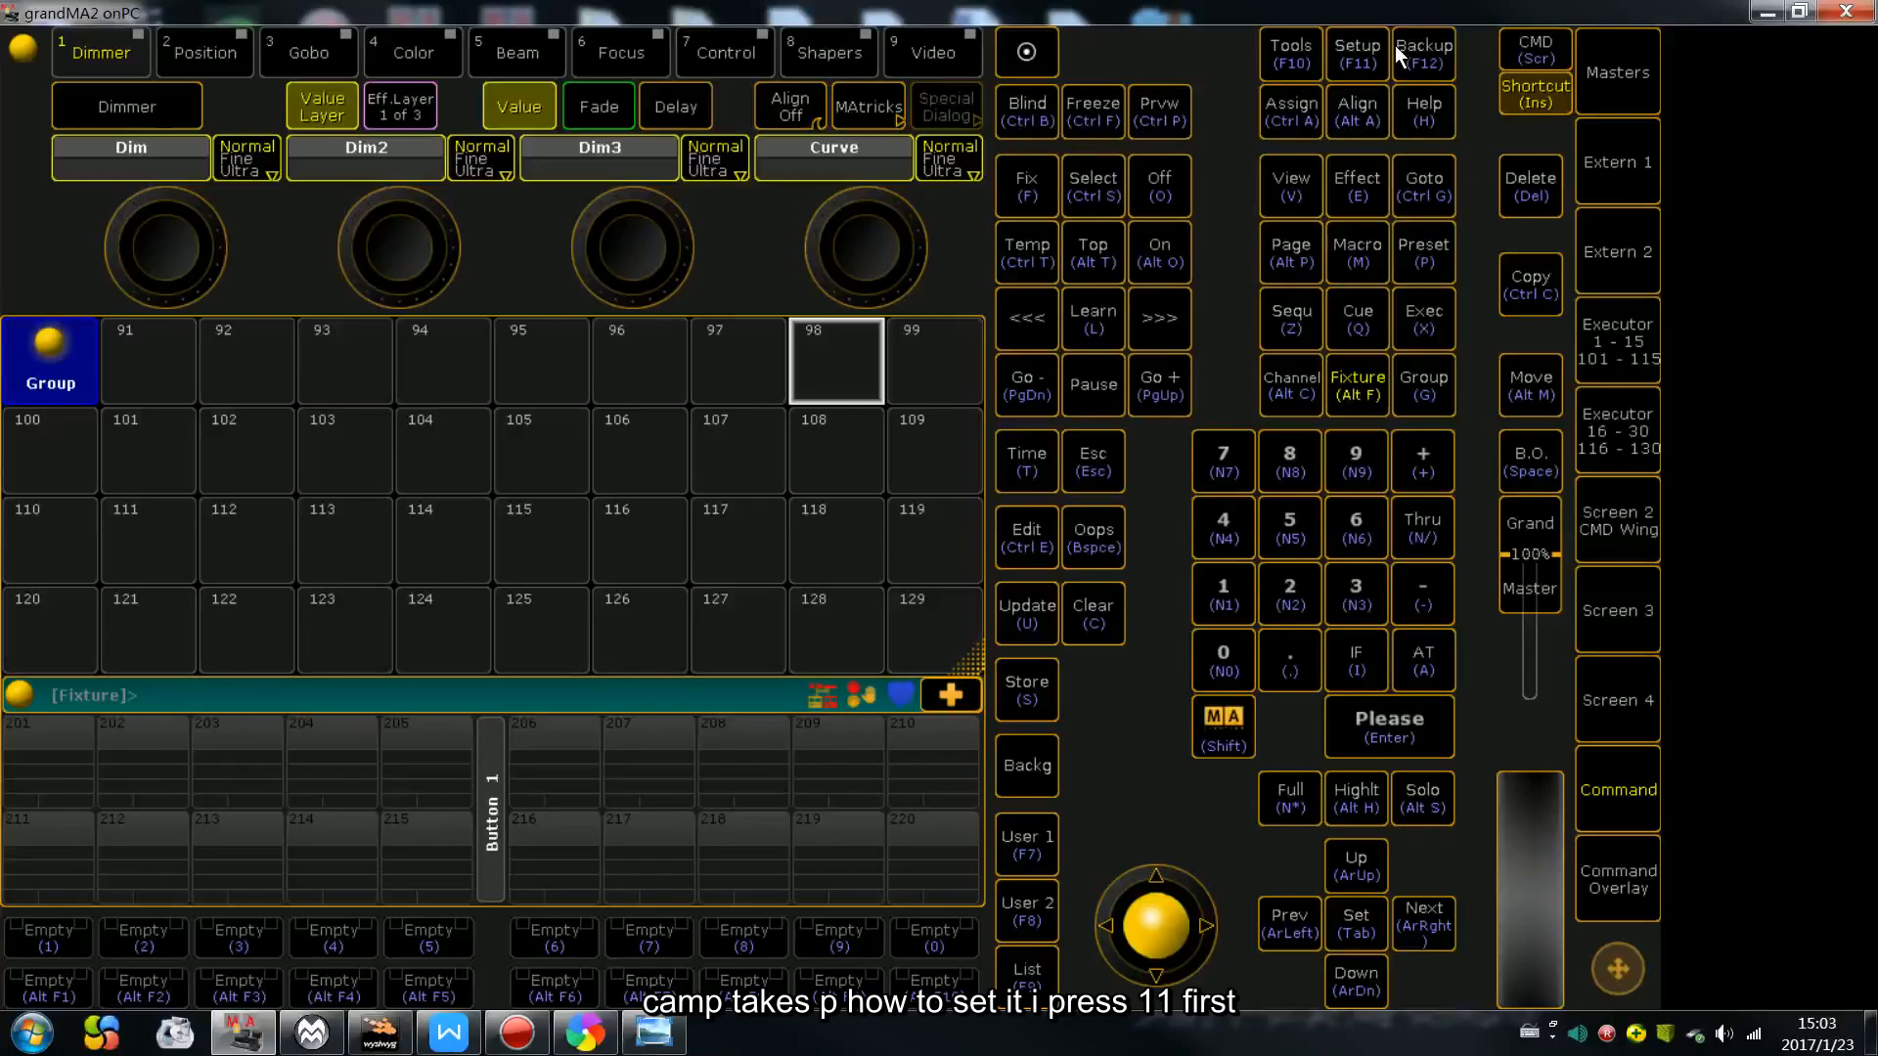
- Open the Edit Keyboard Shortcuts window from the console setup
{"action": "left_click", "coordinate": [1368, 48]}
{"action": "left_click", "coordinate": [939, 339]}
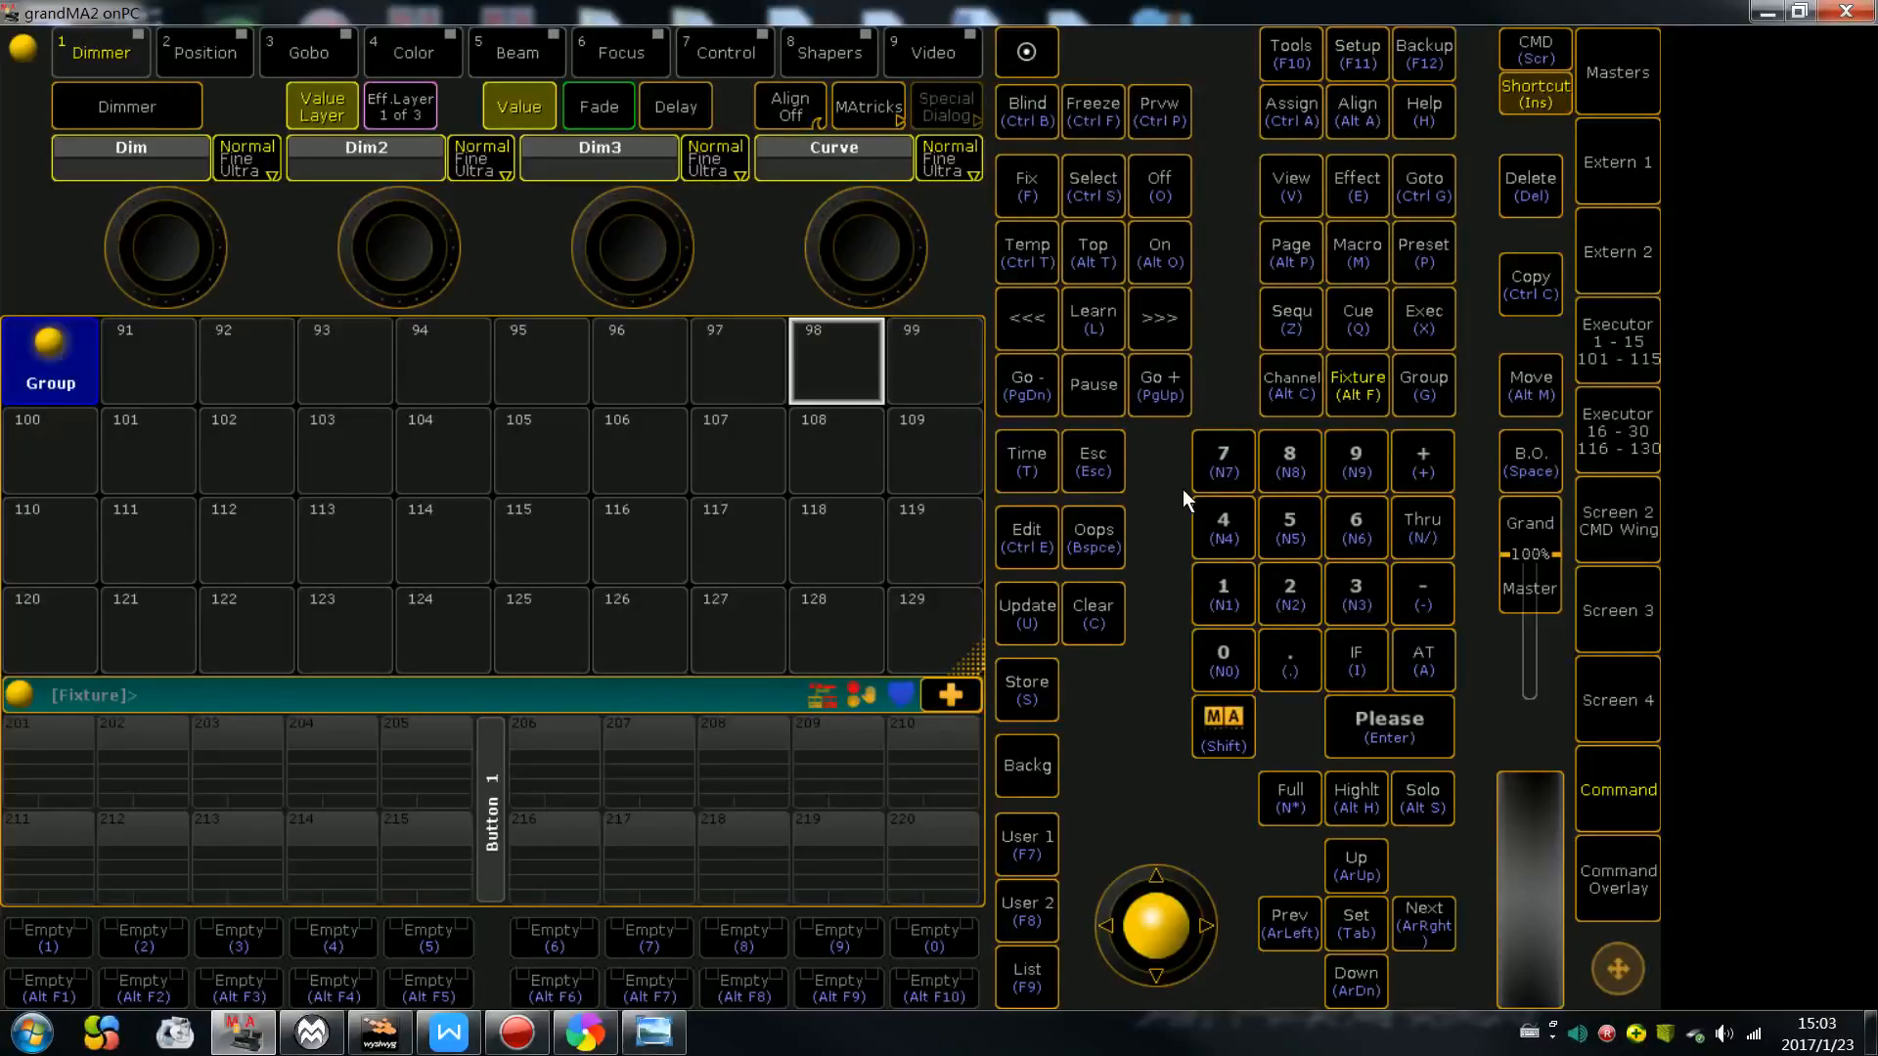
{"action": "key", "text": "F11"}
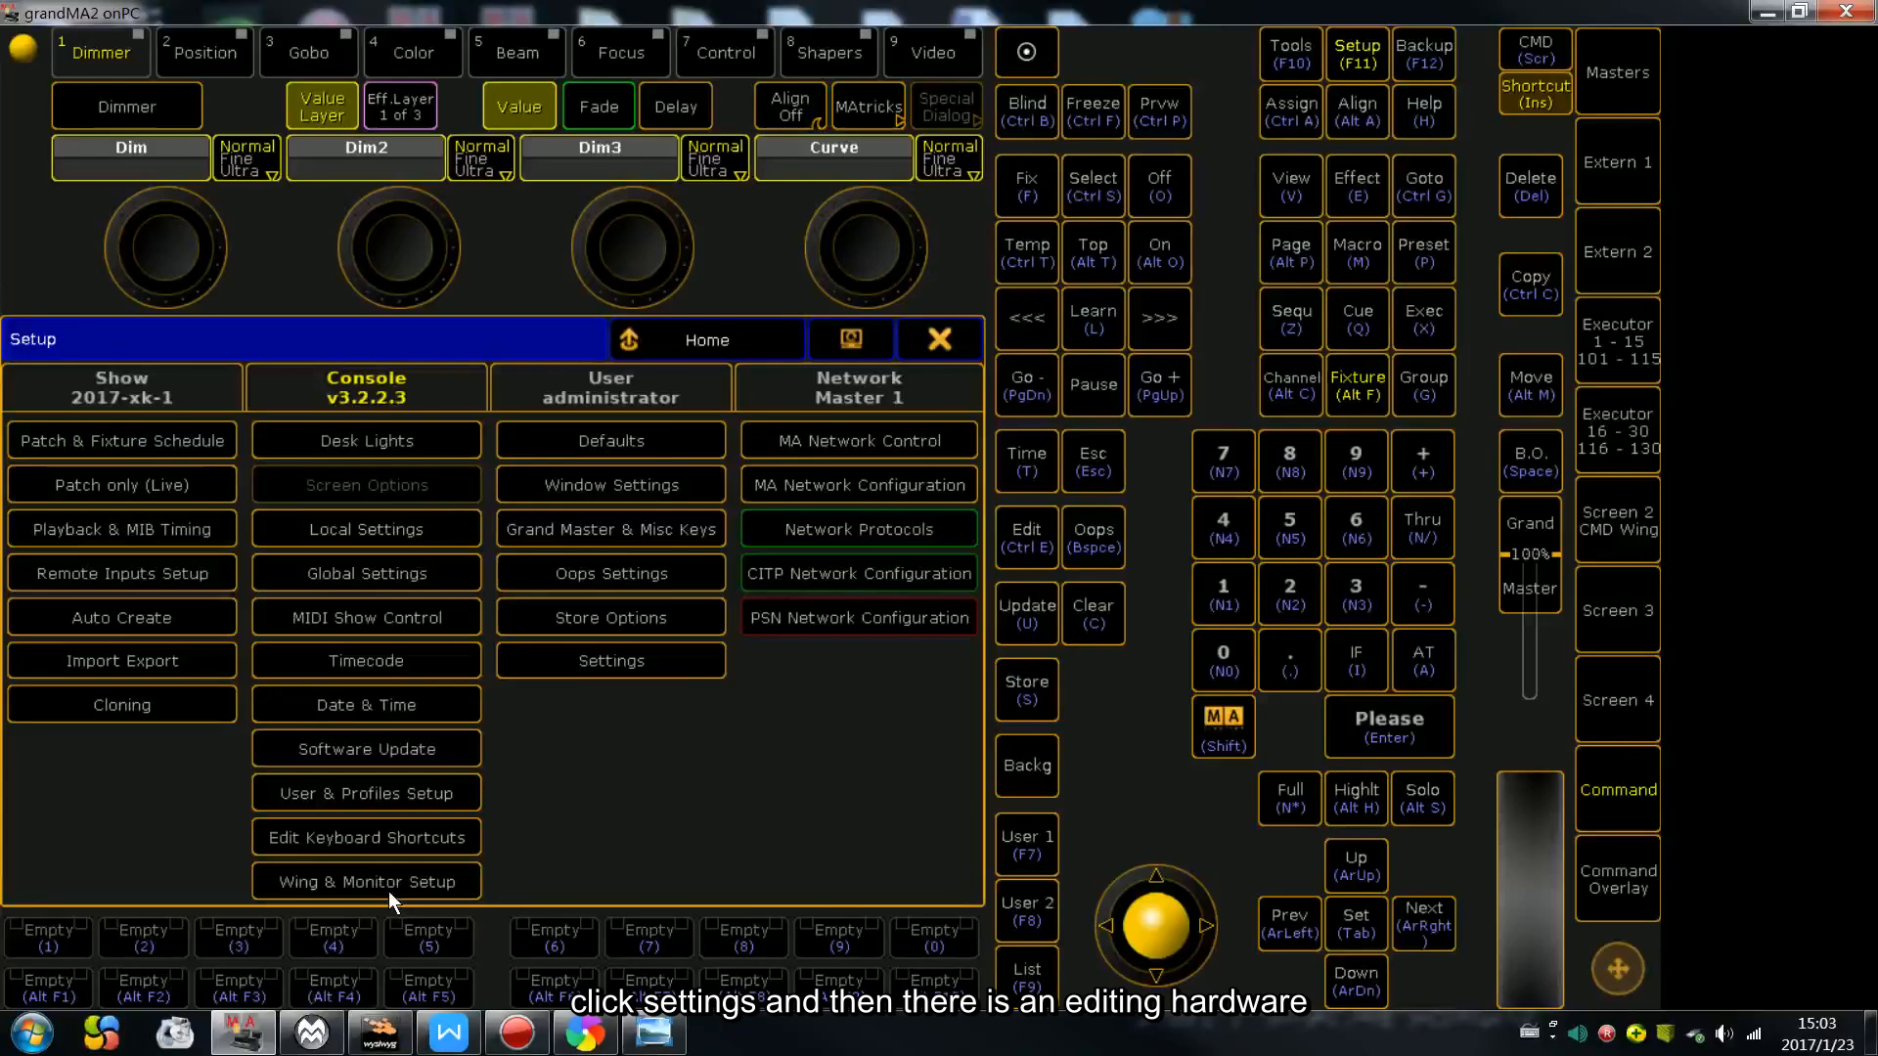
{"action": "left_click", "coordinate": [385, 836]}
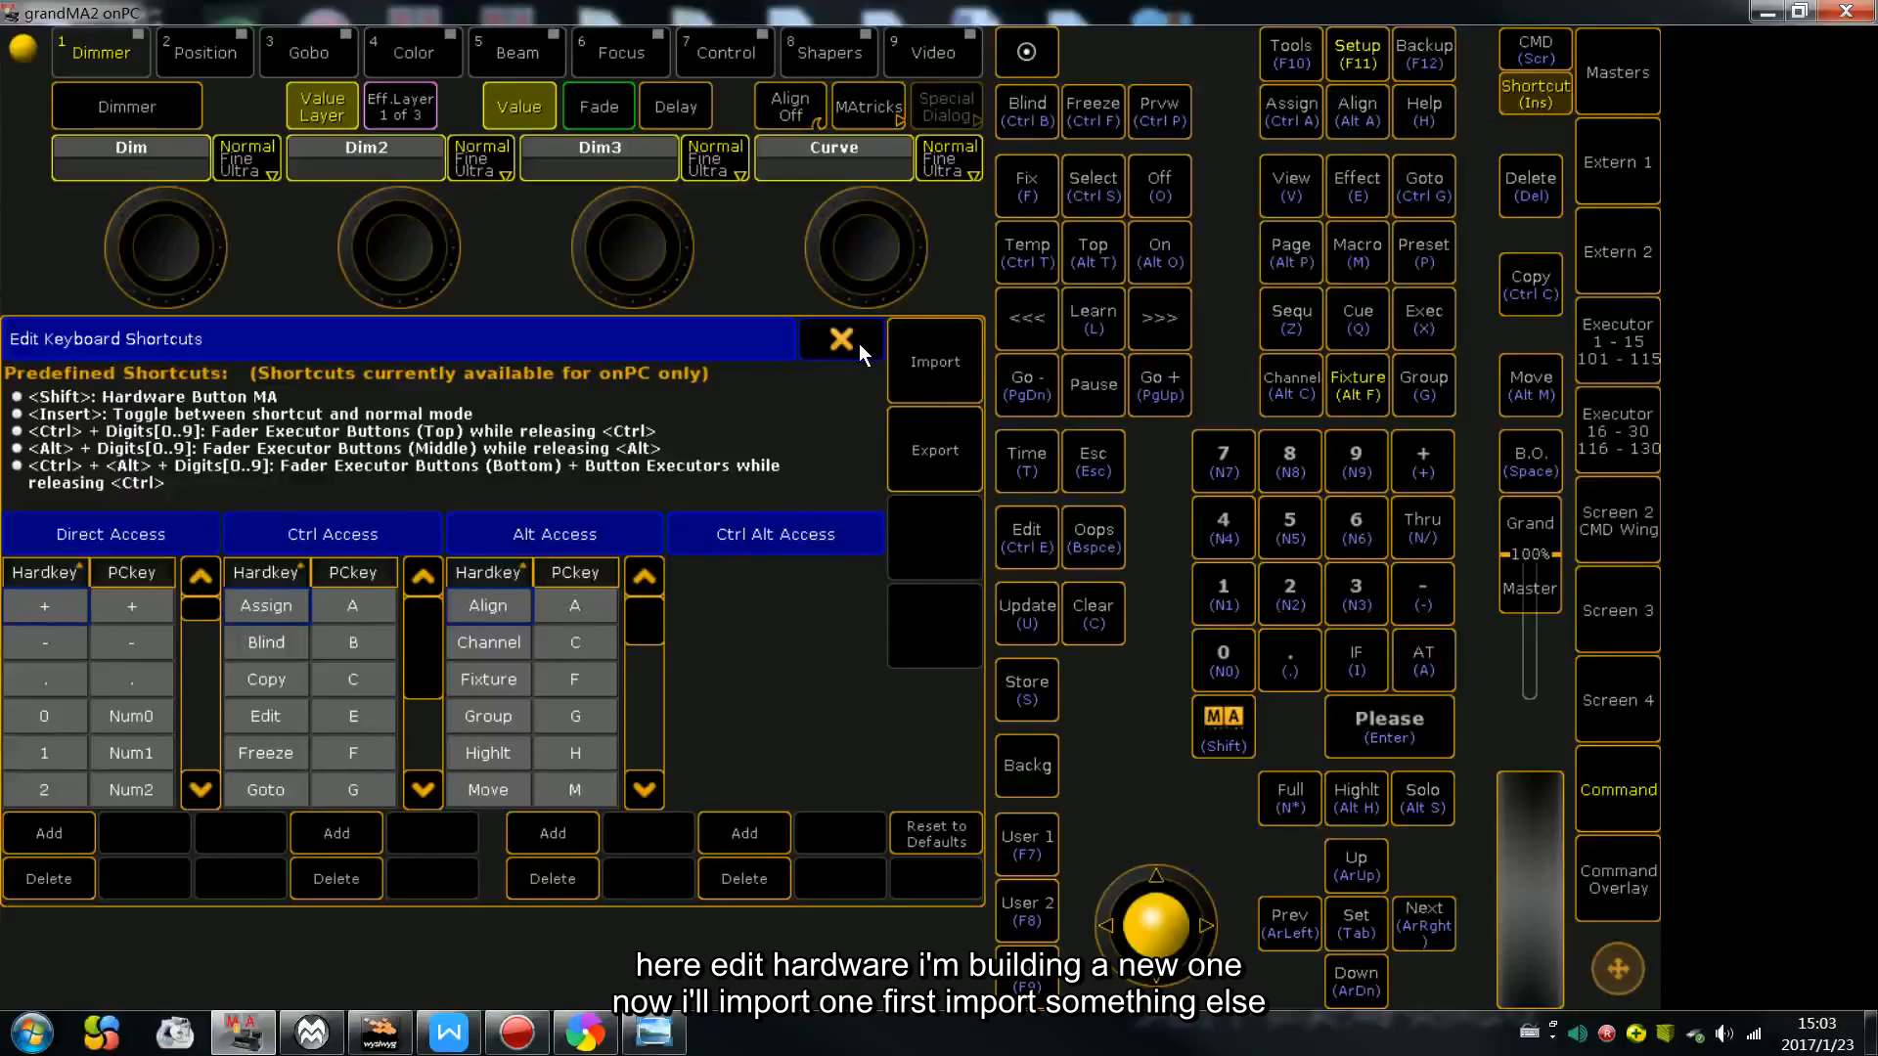
- Import the grandMA1_style.xml keyboard shortcuts from the internal drive
{"action": "left_click", "coordinate": [937, 371]}
{"action": "left_click", "coordinate": [382, 559]}
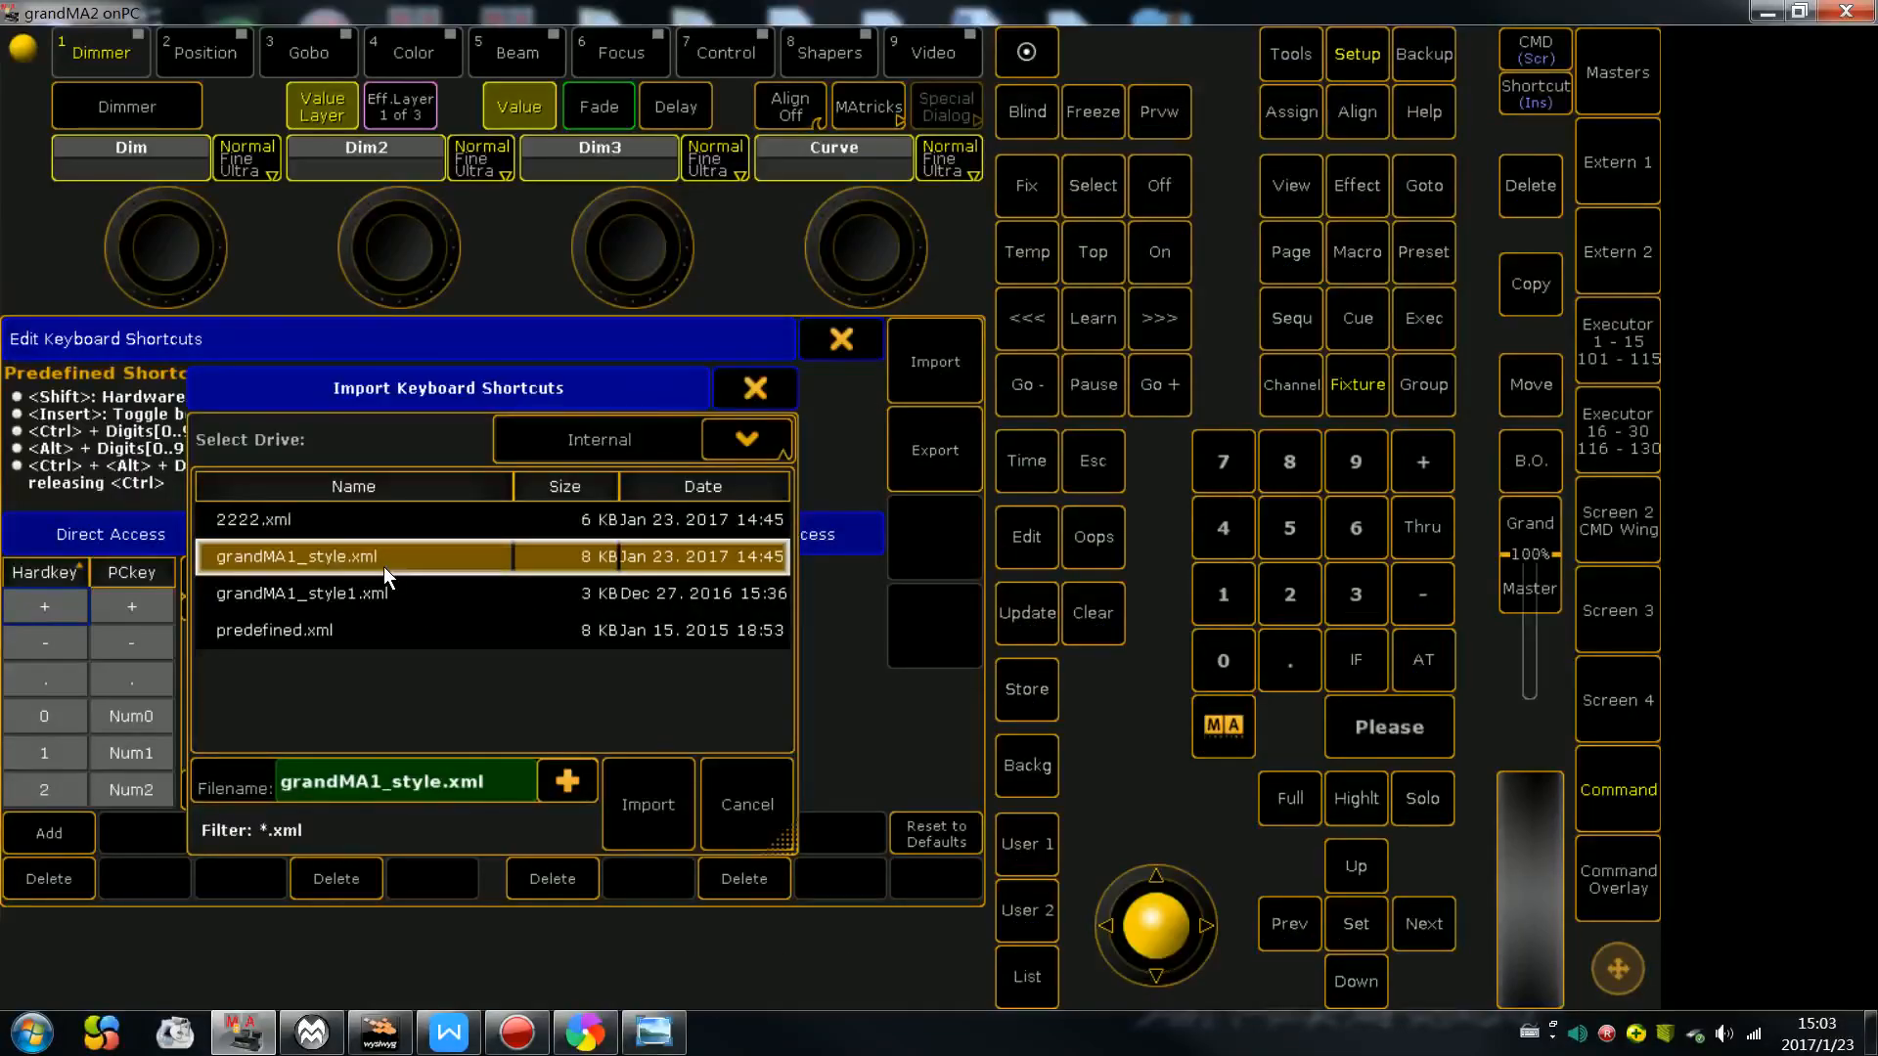
{"action": "left_click", "coordinate": [363, 595]}
{"action": "left_click", "coordinate": [360, 633]}
{"action": "left_click", "coordinate": [362, 525]}
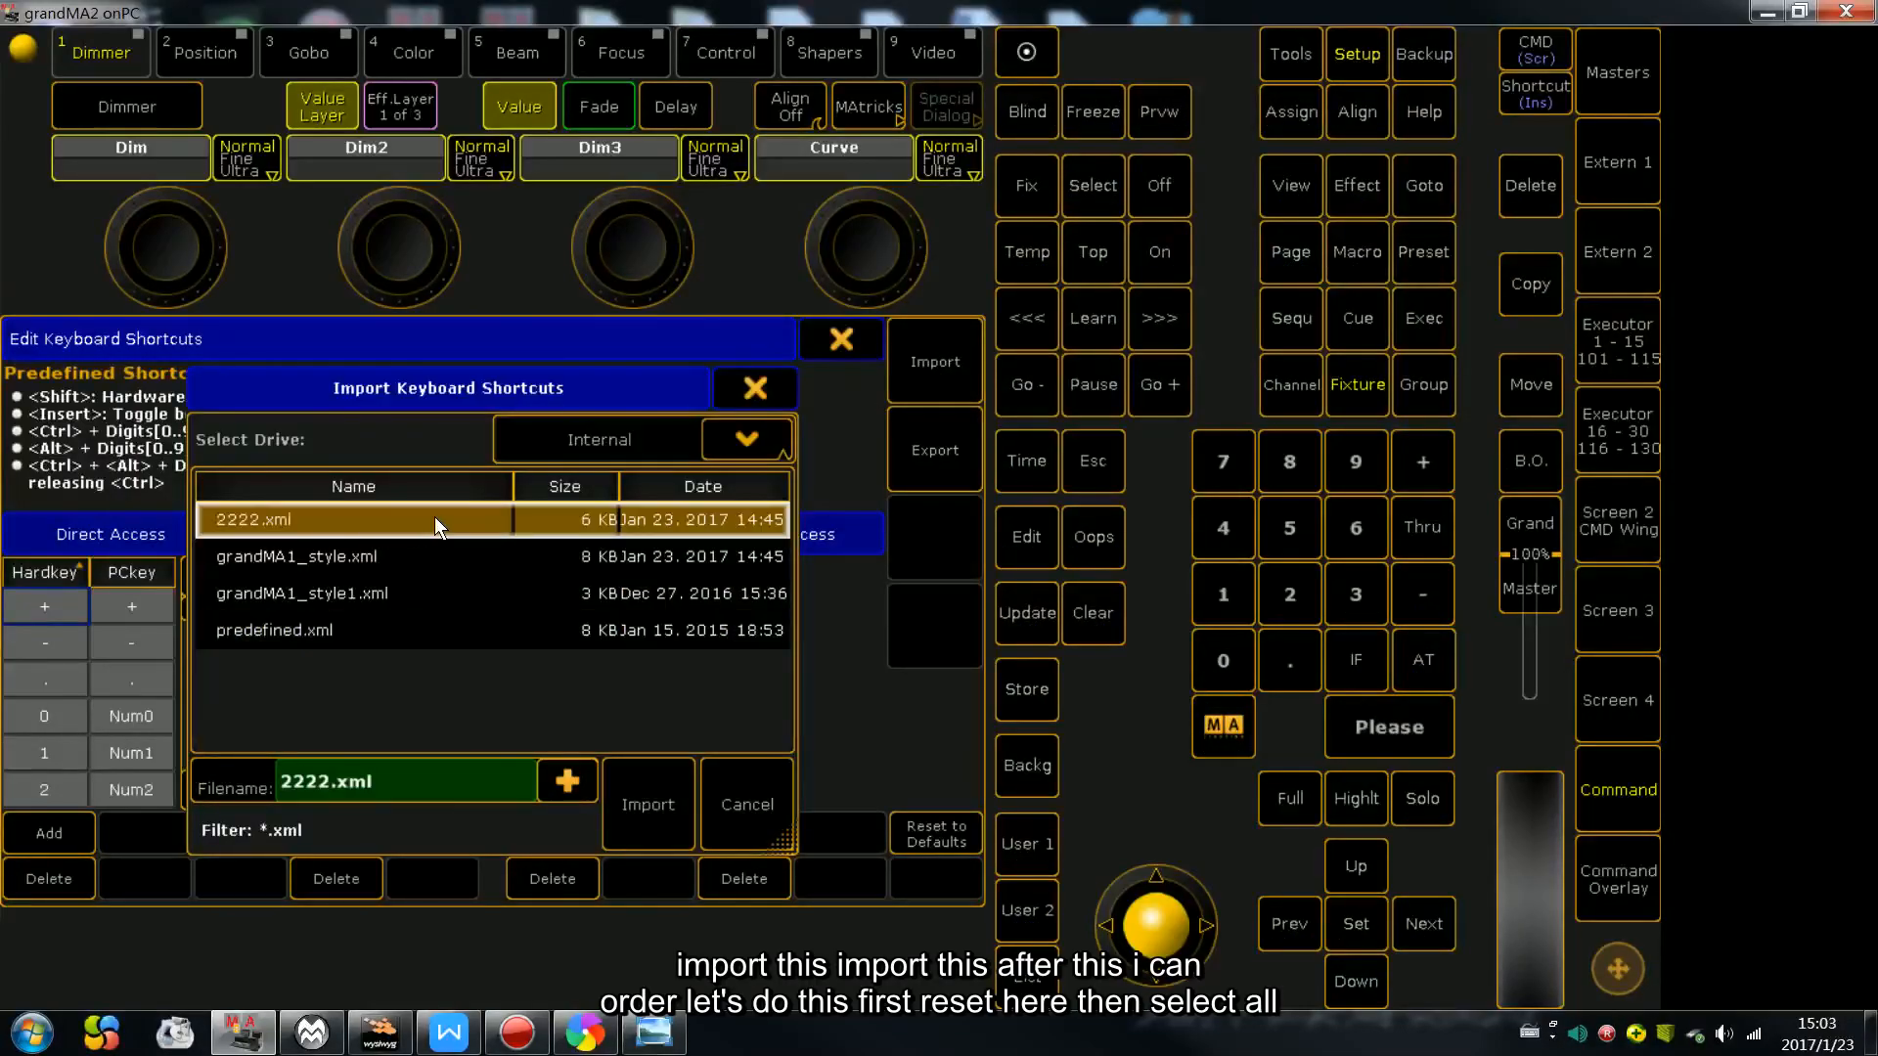
{"action": "left_click", "coordinate": [355, 565]}
{"action": "left_click", "coordinate": [648, 804]}
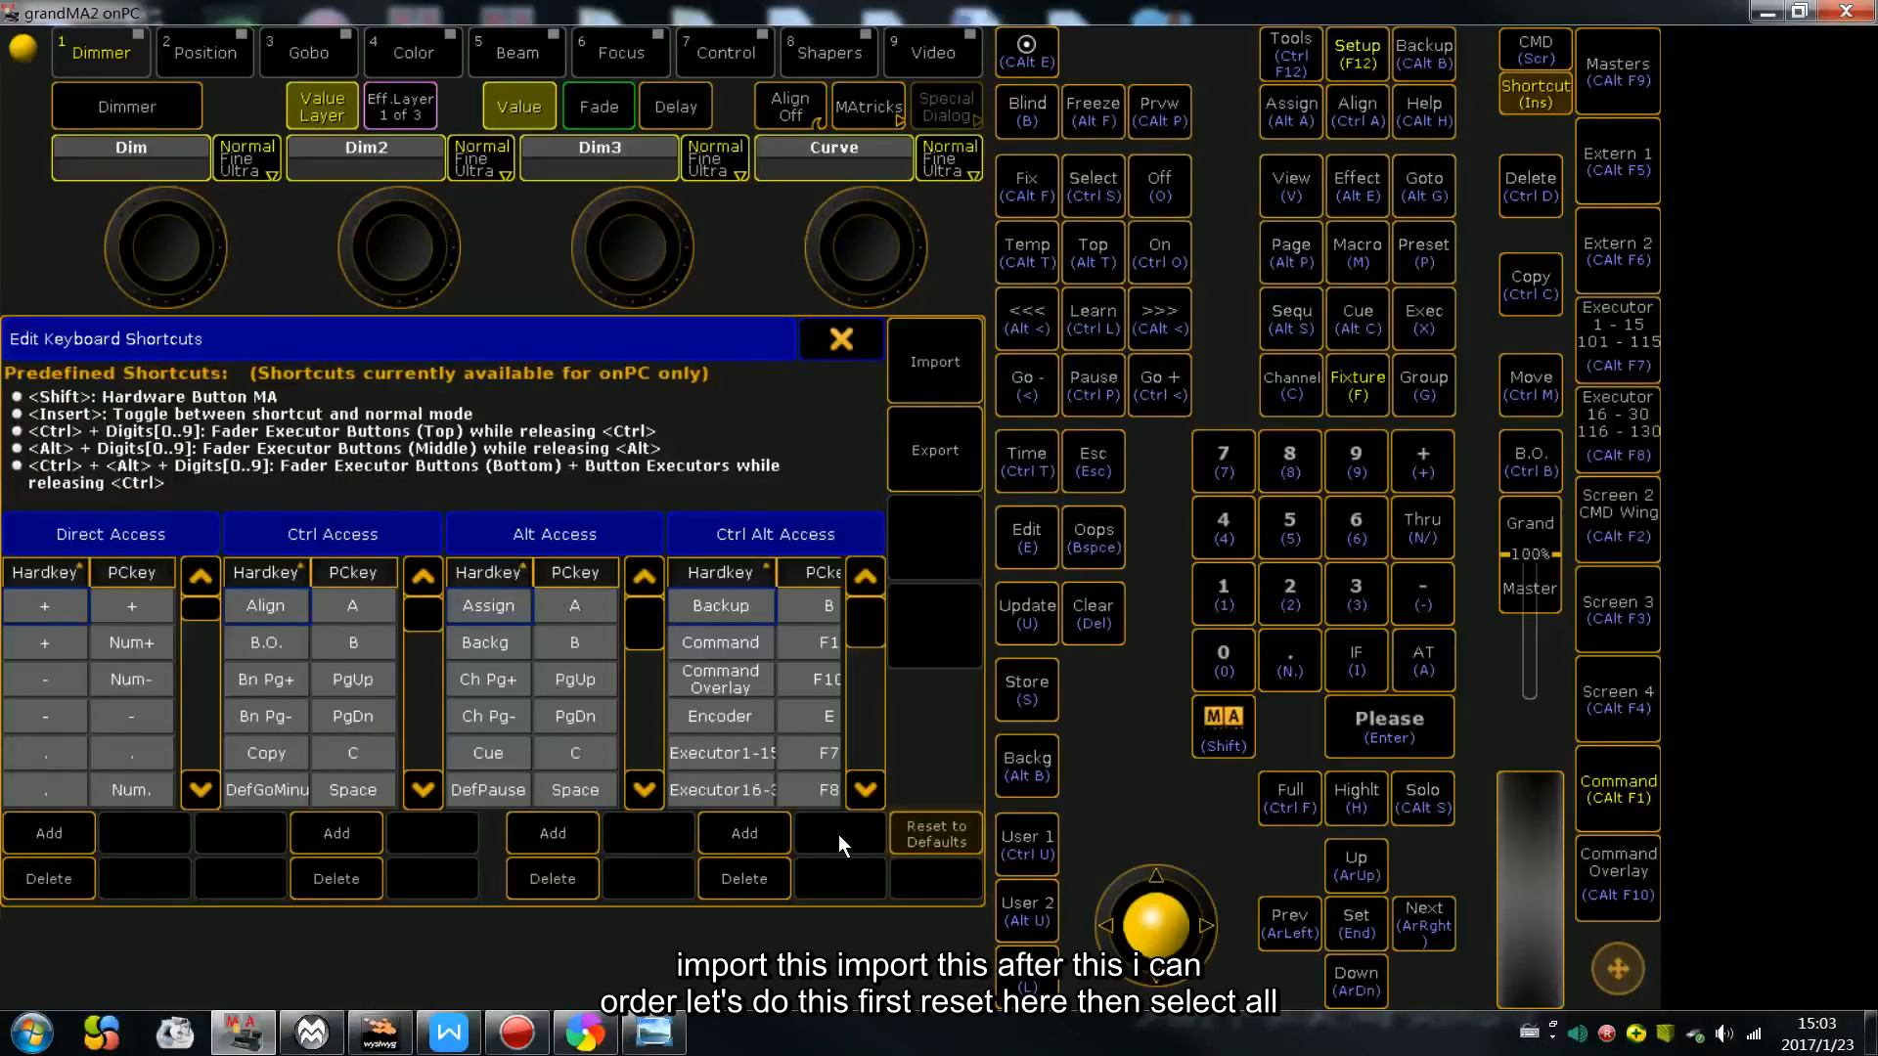
- Delete all imported shortcut entries from the Direct Access table
{"action": "left_click", "coordinate": [47, 608]}
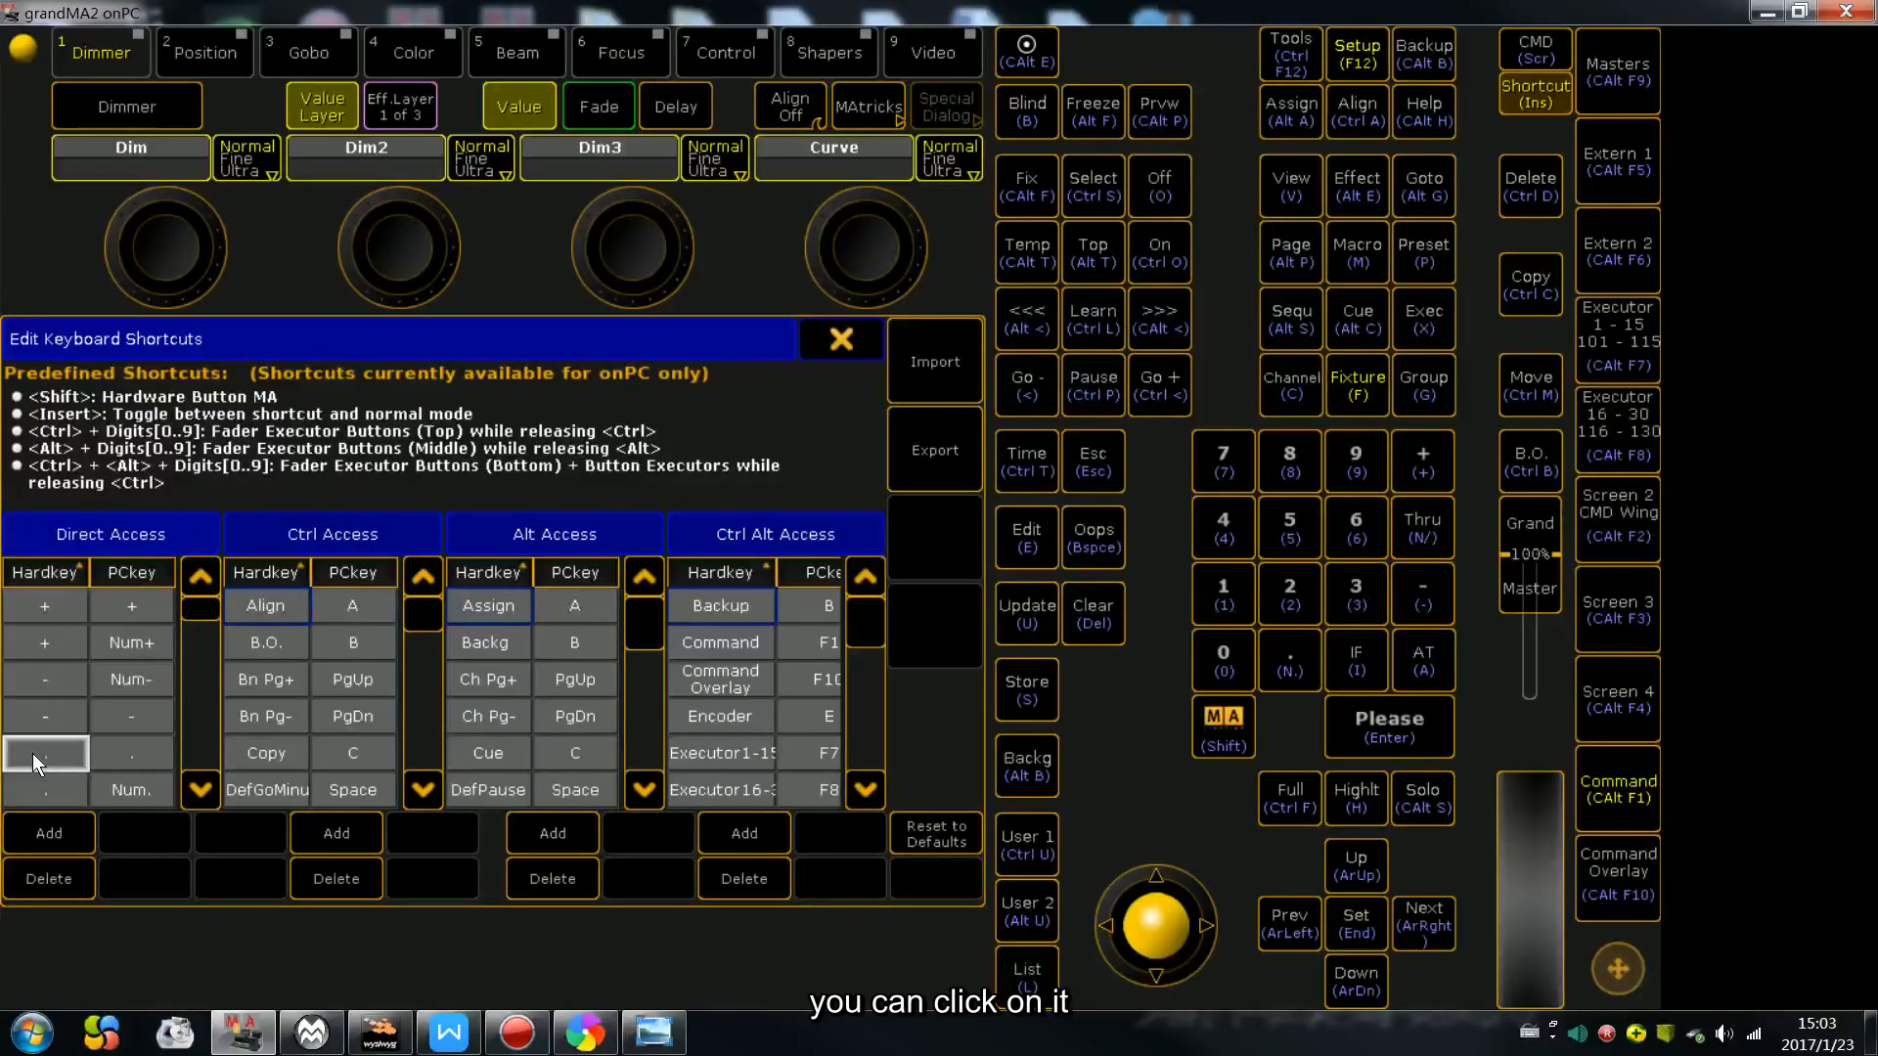
{"action": "scroll", "coordinate": [33, 753], "scroll_direction": "down", "scroll_amount": 8}
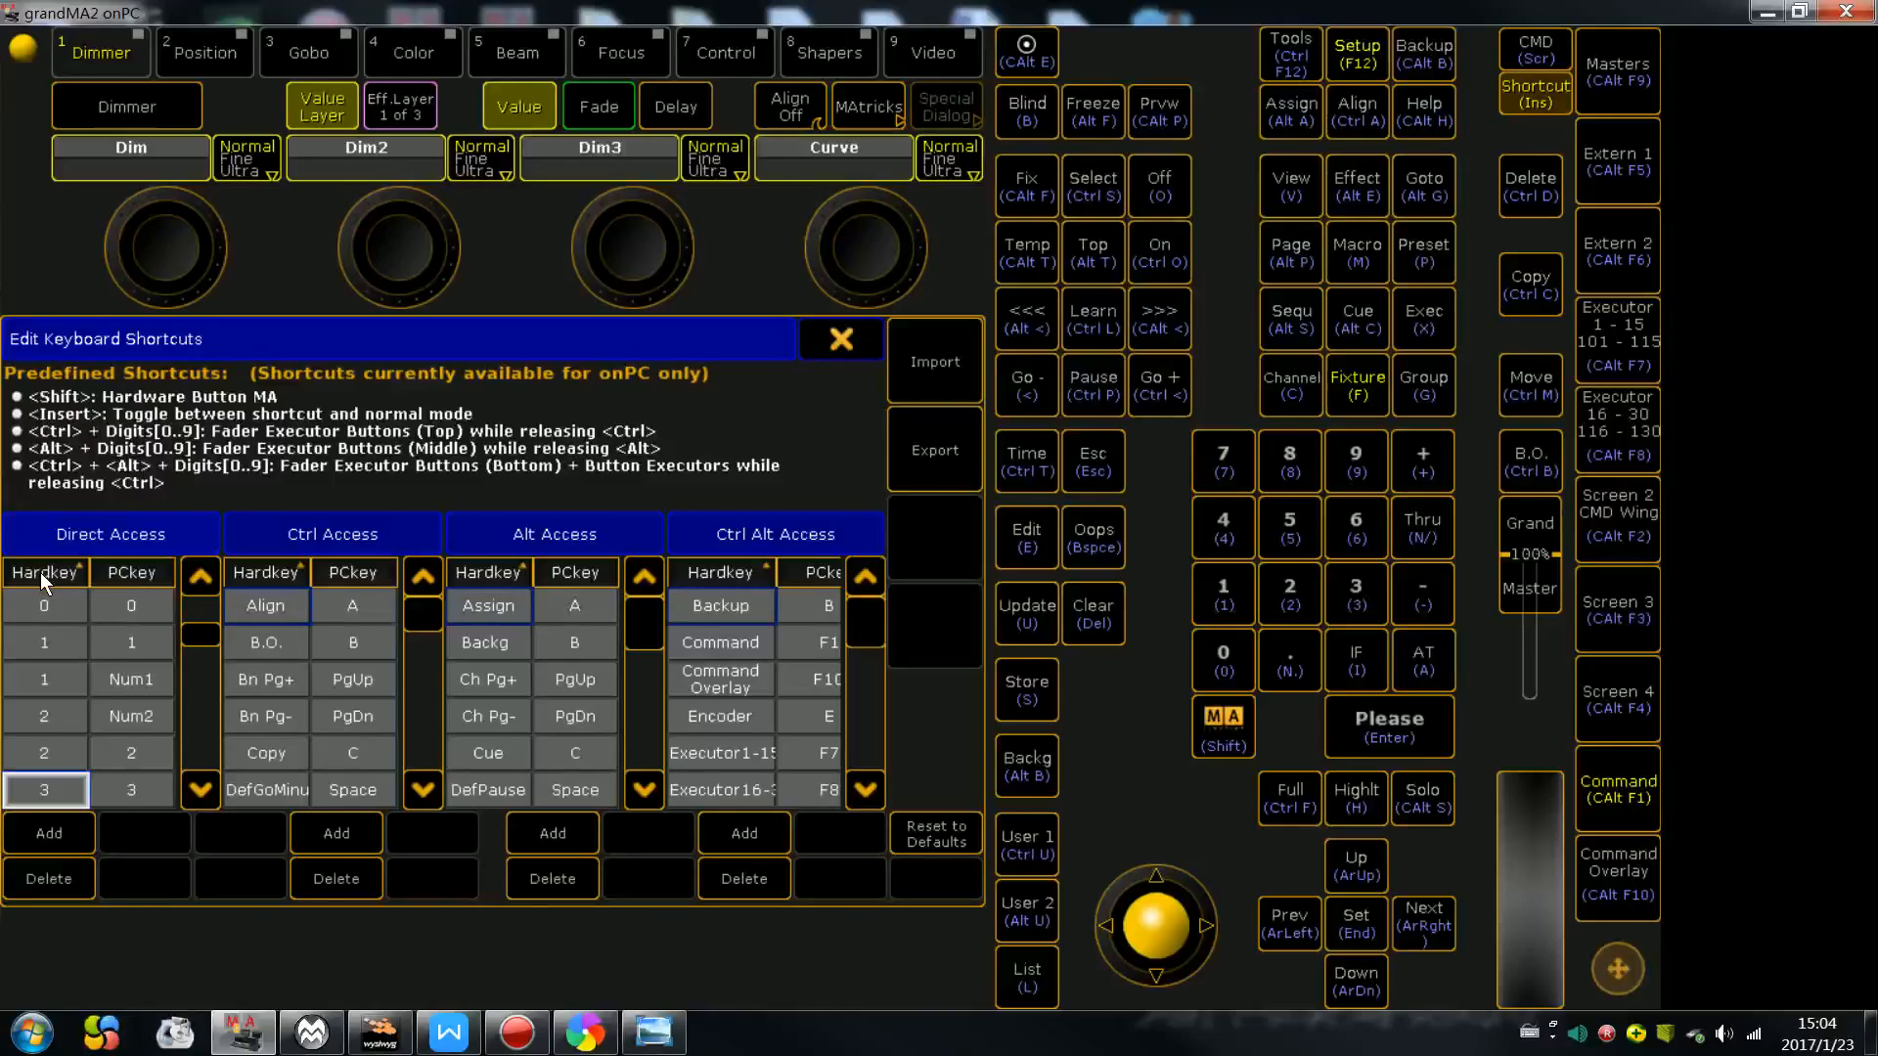
{"action": "scroll", "coordinate": [46, 617], "scroll_direction": "down", "scroll_amount": 5}
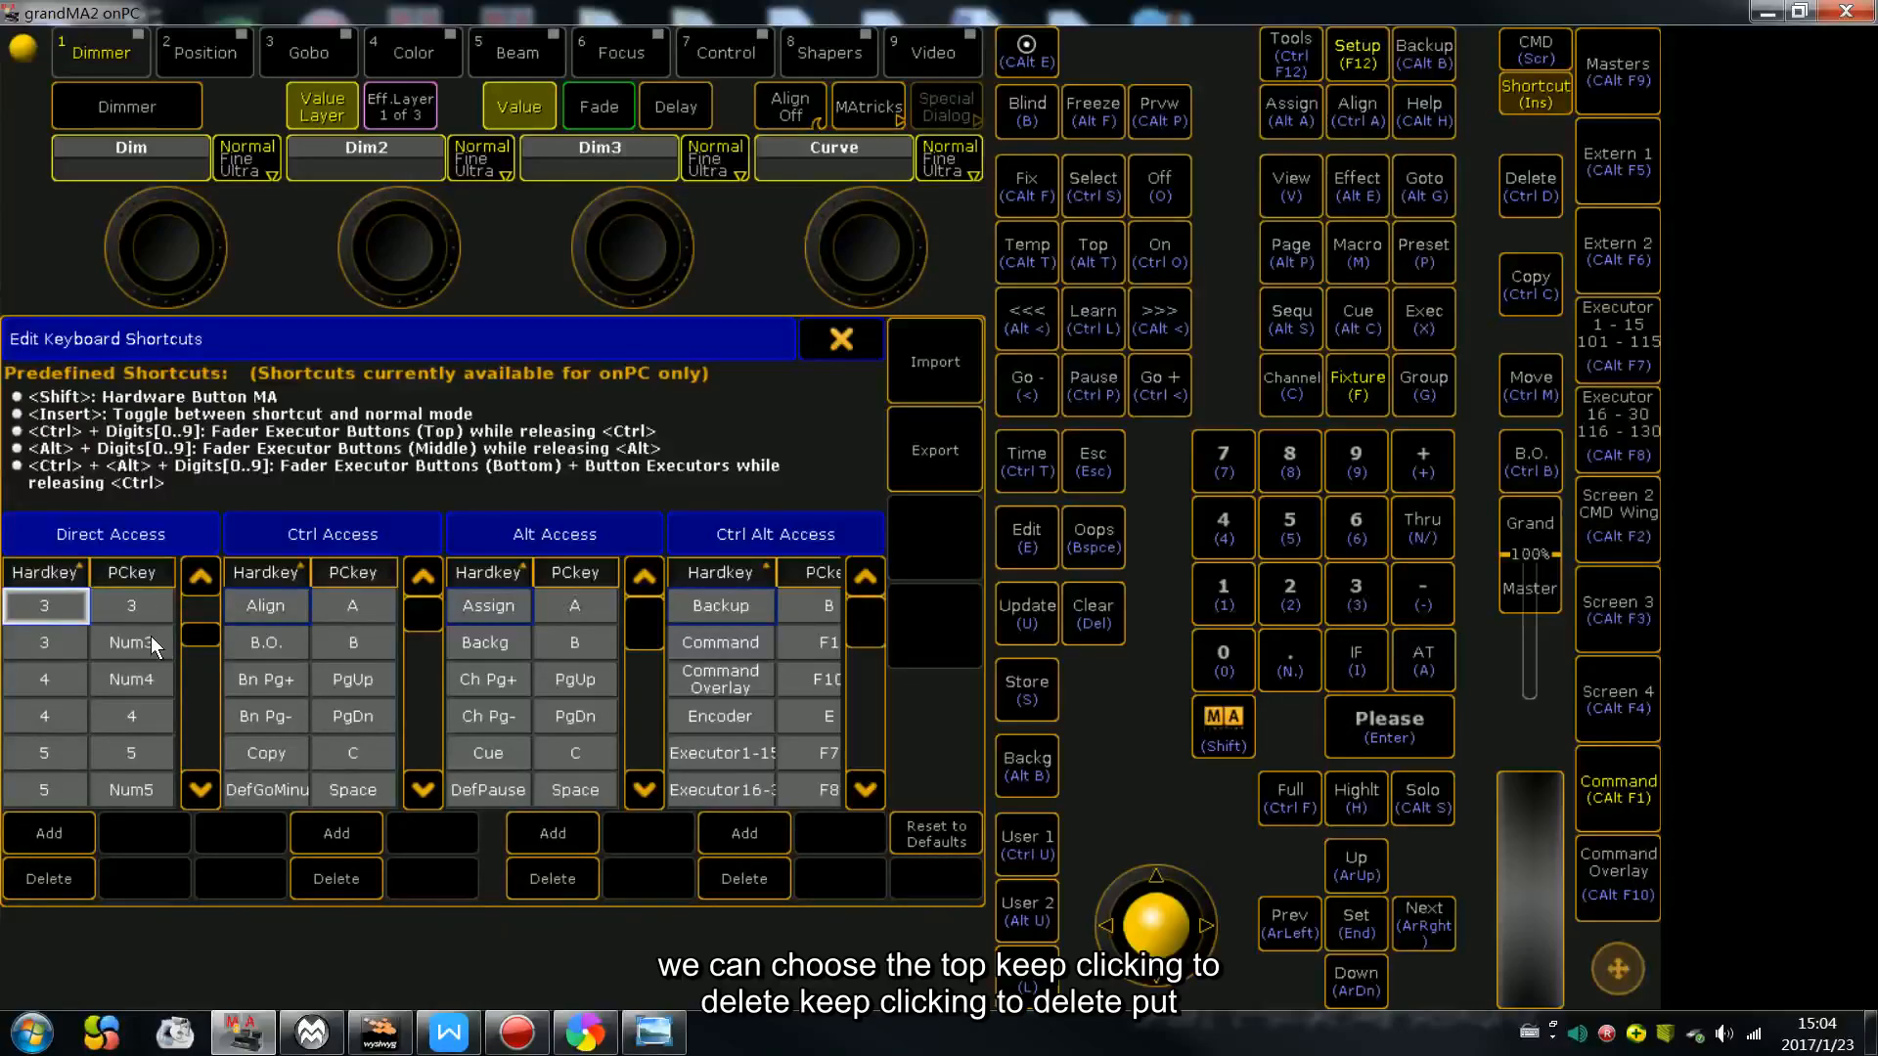
{"action": "left_click_drag", "start_coordinate": [200, 636], "coordinate": [209, 598]}
{"action": "left_click", "coordinate": [55, 880]}
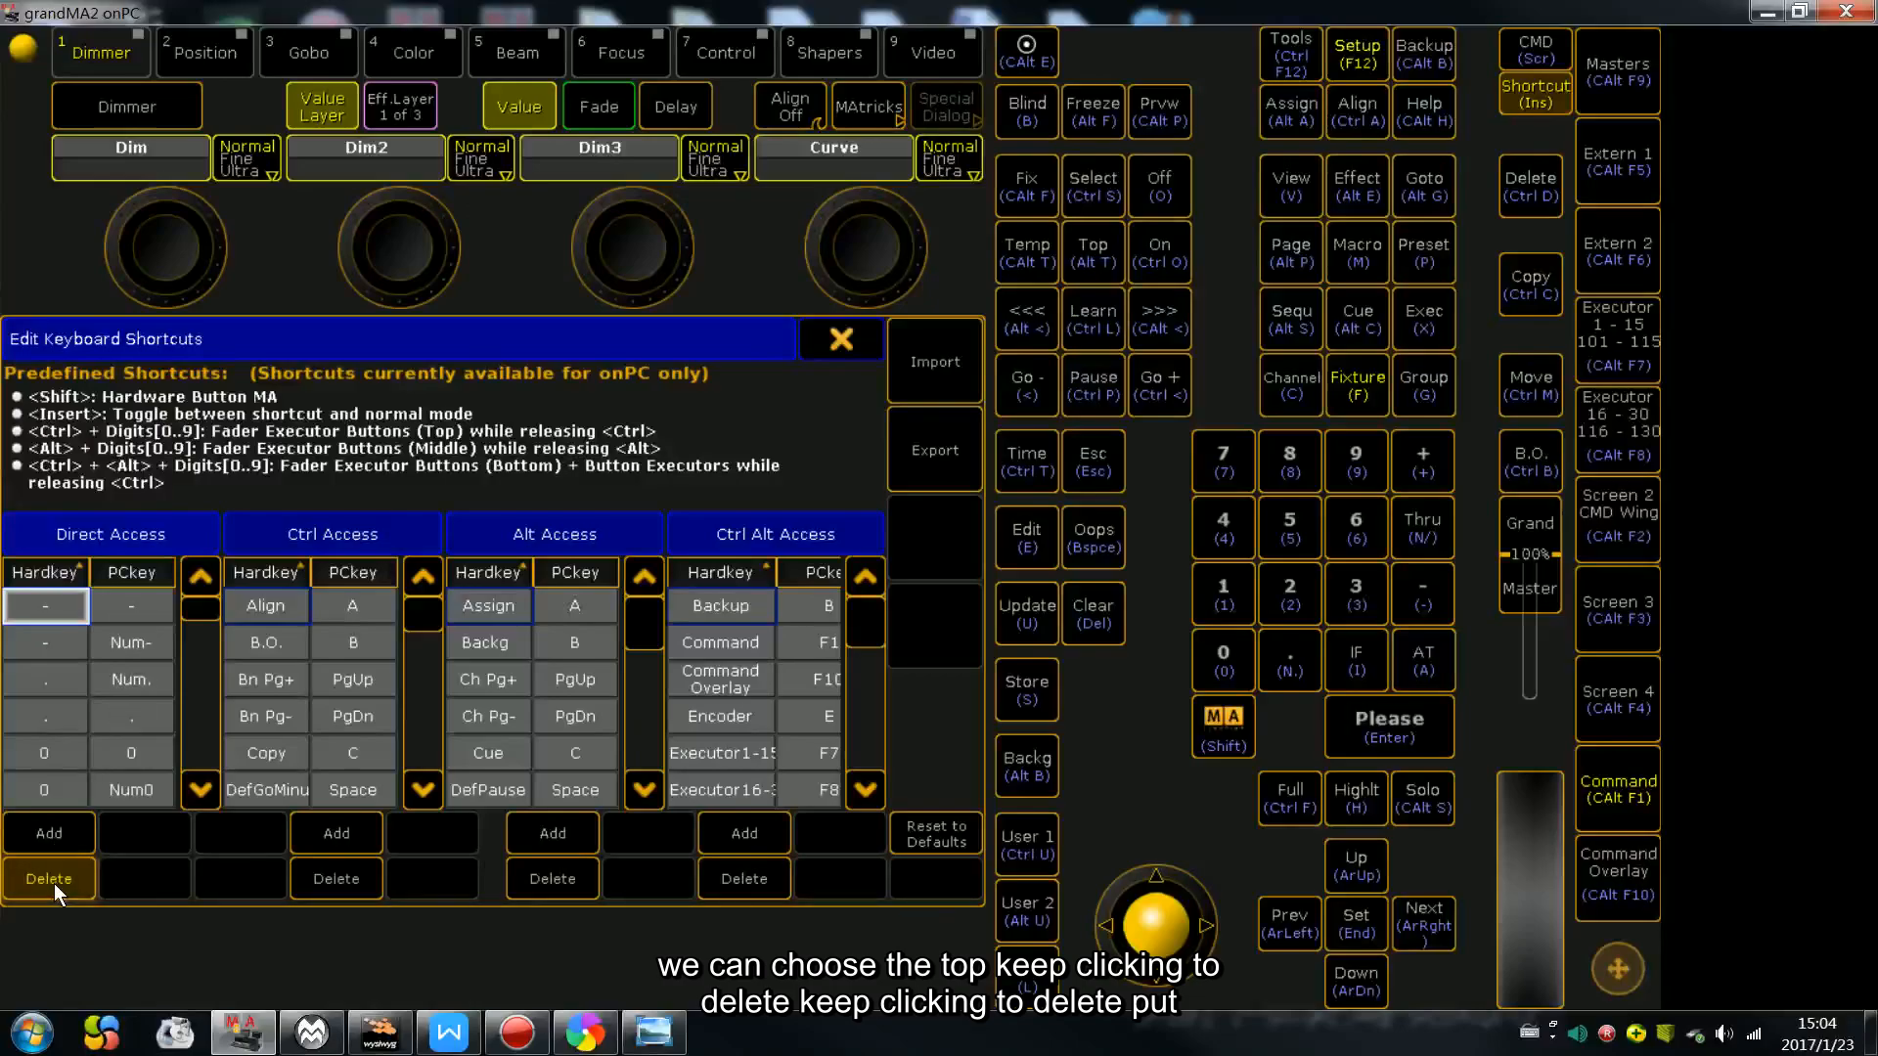
{"action": "left_click", "coordinate": [54, 882]}
{"action": "left_click", "coordinate": [55, 882]}
{"action": "left_click", "coordinate": [55, 882]}
{"action": "left_click", "coordinate": [55, 881]}
{"action": "left_click", "coordinate": [54, 881]}
{"action": "left_click", "coordinate": [54, 881]}
{"action": "left_click", "coordinate": [53, 882]}
{"action": "left_click", "coordinate": [54, 882]}
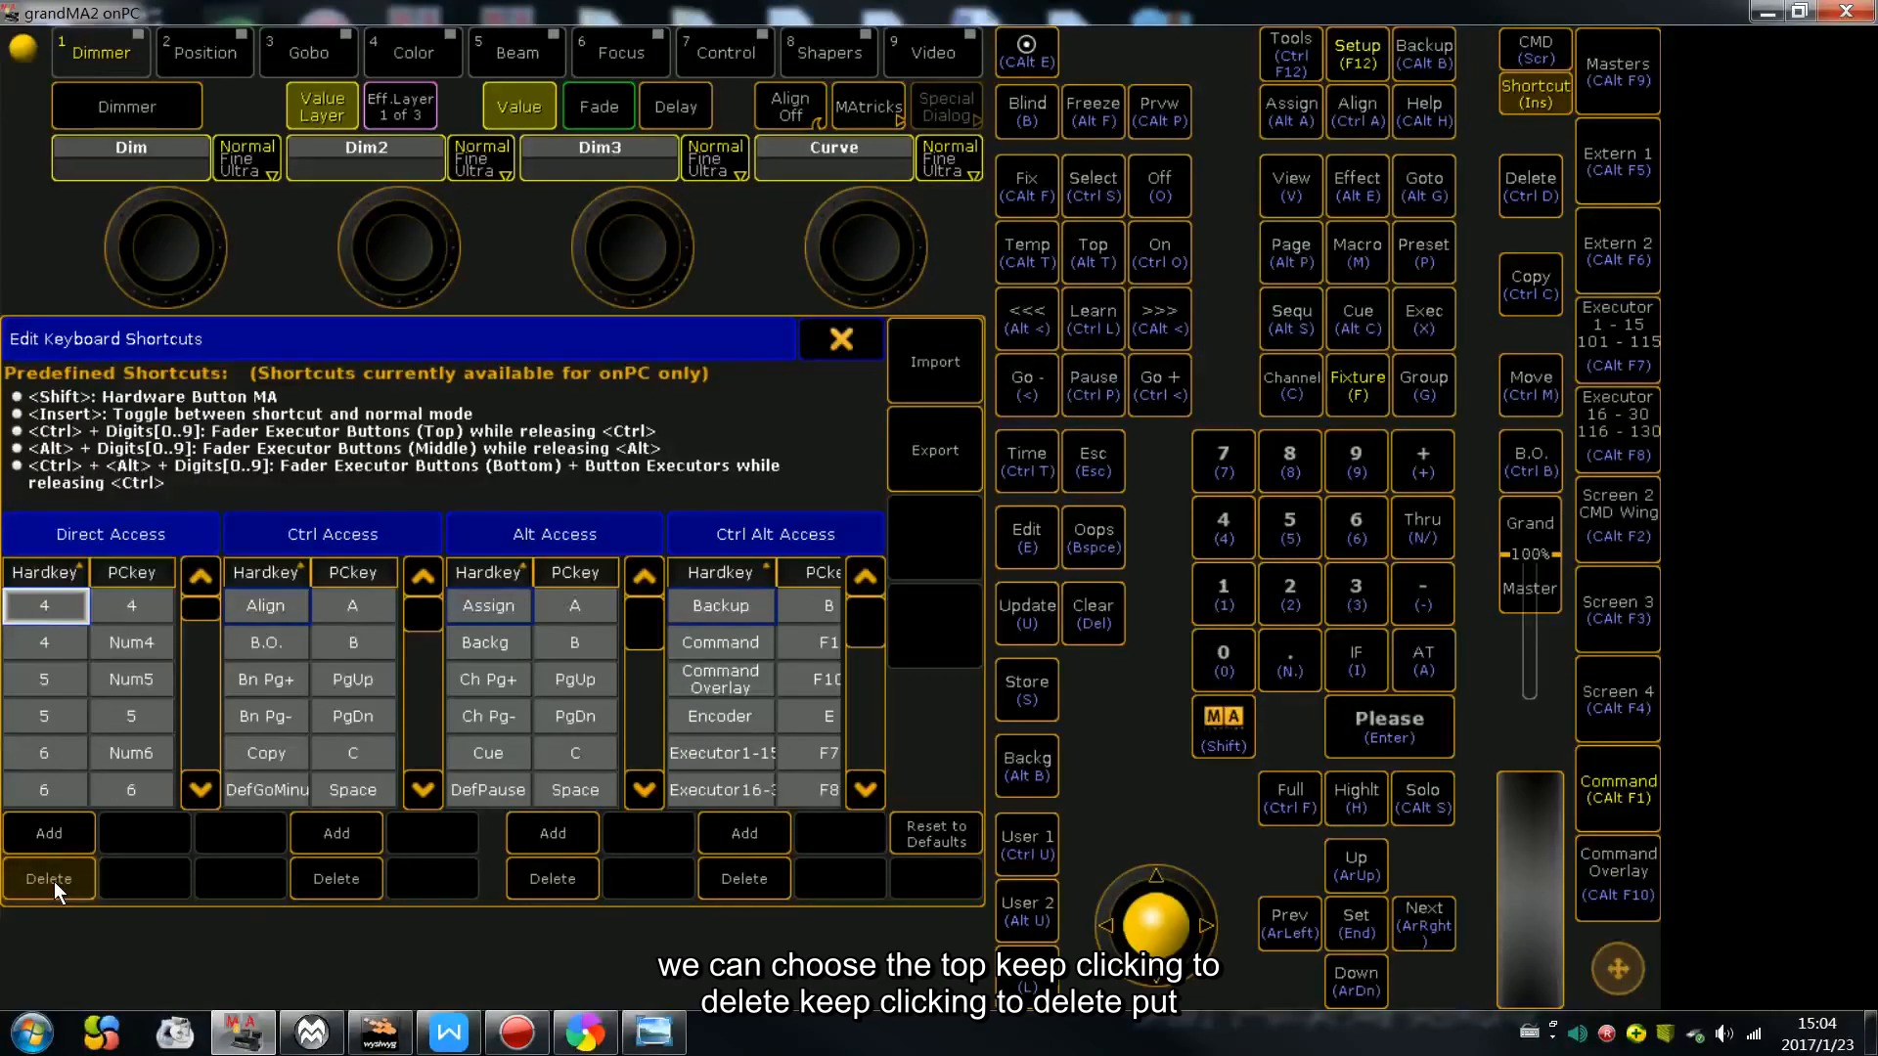
{"action": "left_click", "coordinate": [54, 881]}
{"action": "left_click", "coordinate": [54, 881]}
{"action": "left_click", "coordinate": [54, 882]}
{"action": "left_click", "coordinate": [55, 882]}
{"action": "left_click", "coordinate": [54, 882]}
{"action": "left_click", "coordinate": [55, 883]}
{"action": "left_click", "coordinate": [53, 882]}
{"action": "left_click", "coordinate": [54, 881]}
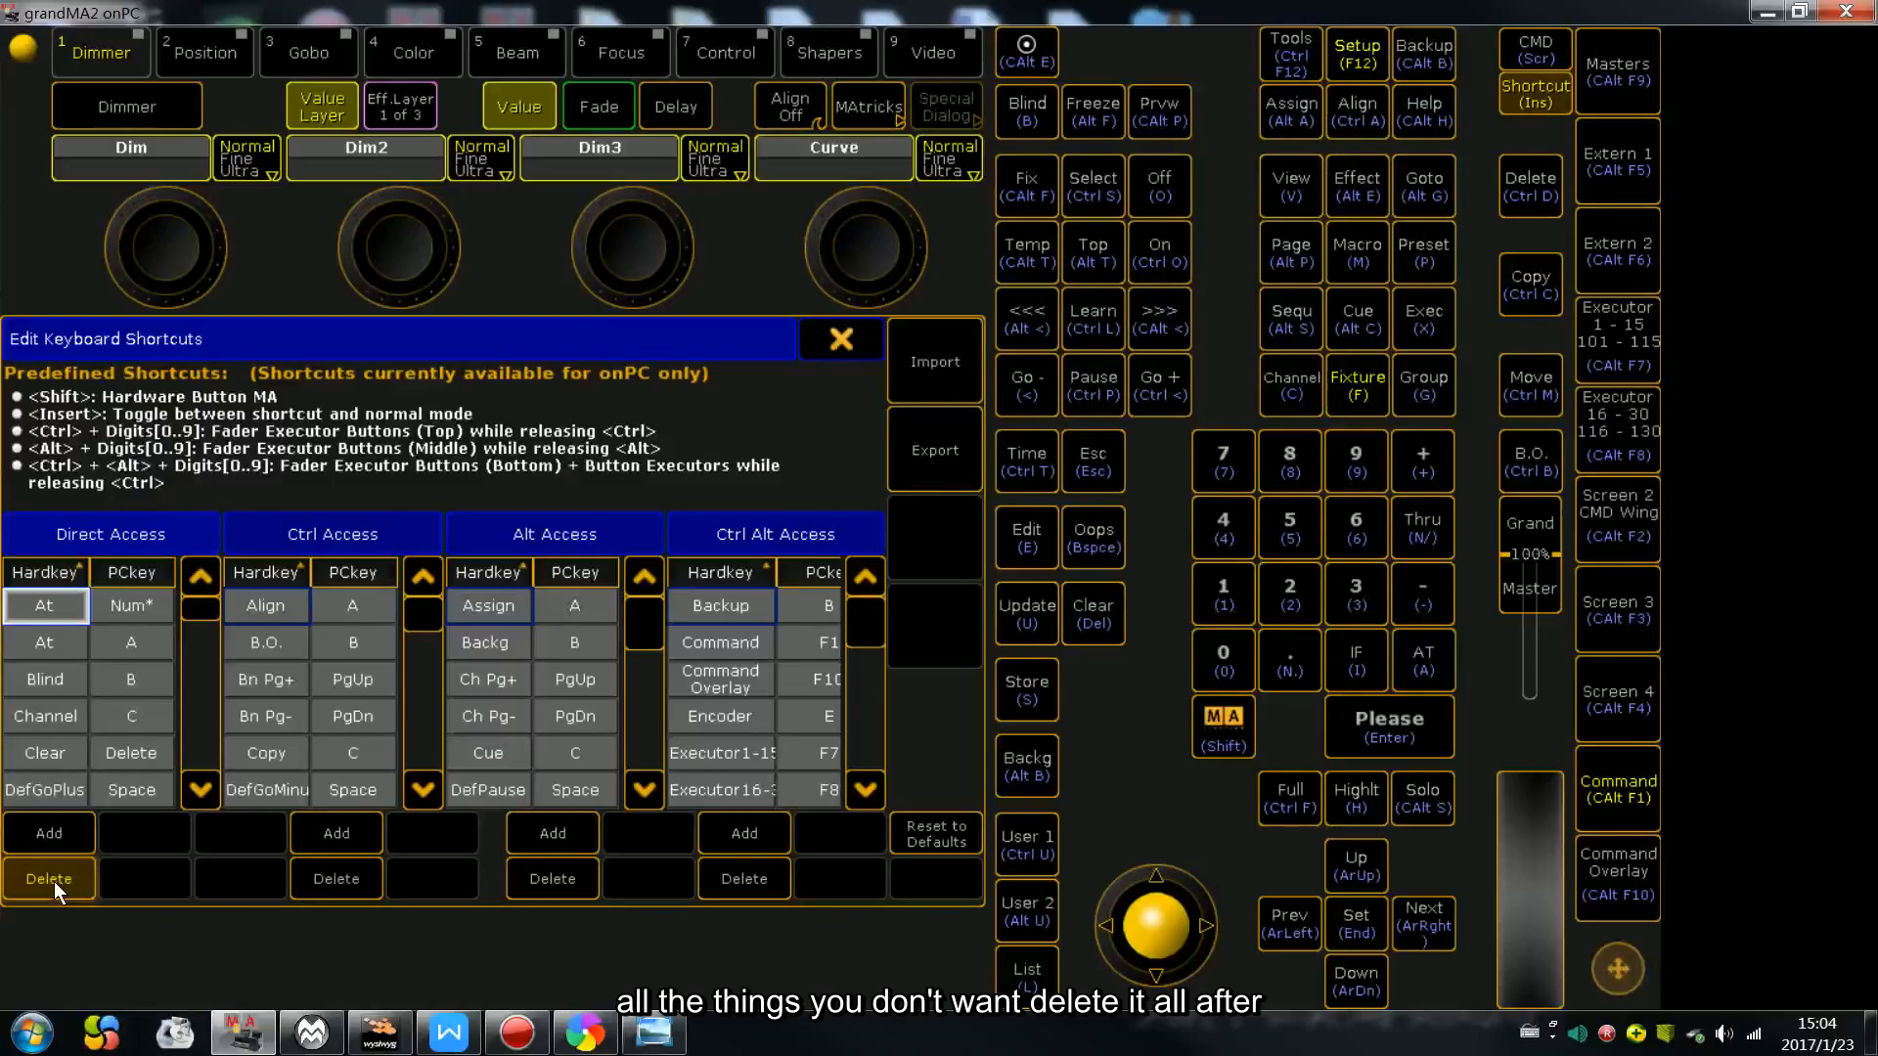
{"action": "left_click", "coordinate": [57, 877]}
{"action": "left_click", "coordinate": [58, 877]}
{"action": "left_click", "coordinate": [58, 876]}
{"action": "left_click", "coordinate": [58, 877]}
{"action": "left_click", "coordinate": [58, 875]}
{"action": "left_click", "coordinate": [58, 876]}
{"action": "left_click", "coordinate": [57, 876]}
{"action": "left_click", "coordinate": [58, 875]}
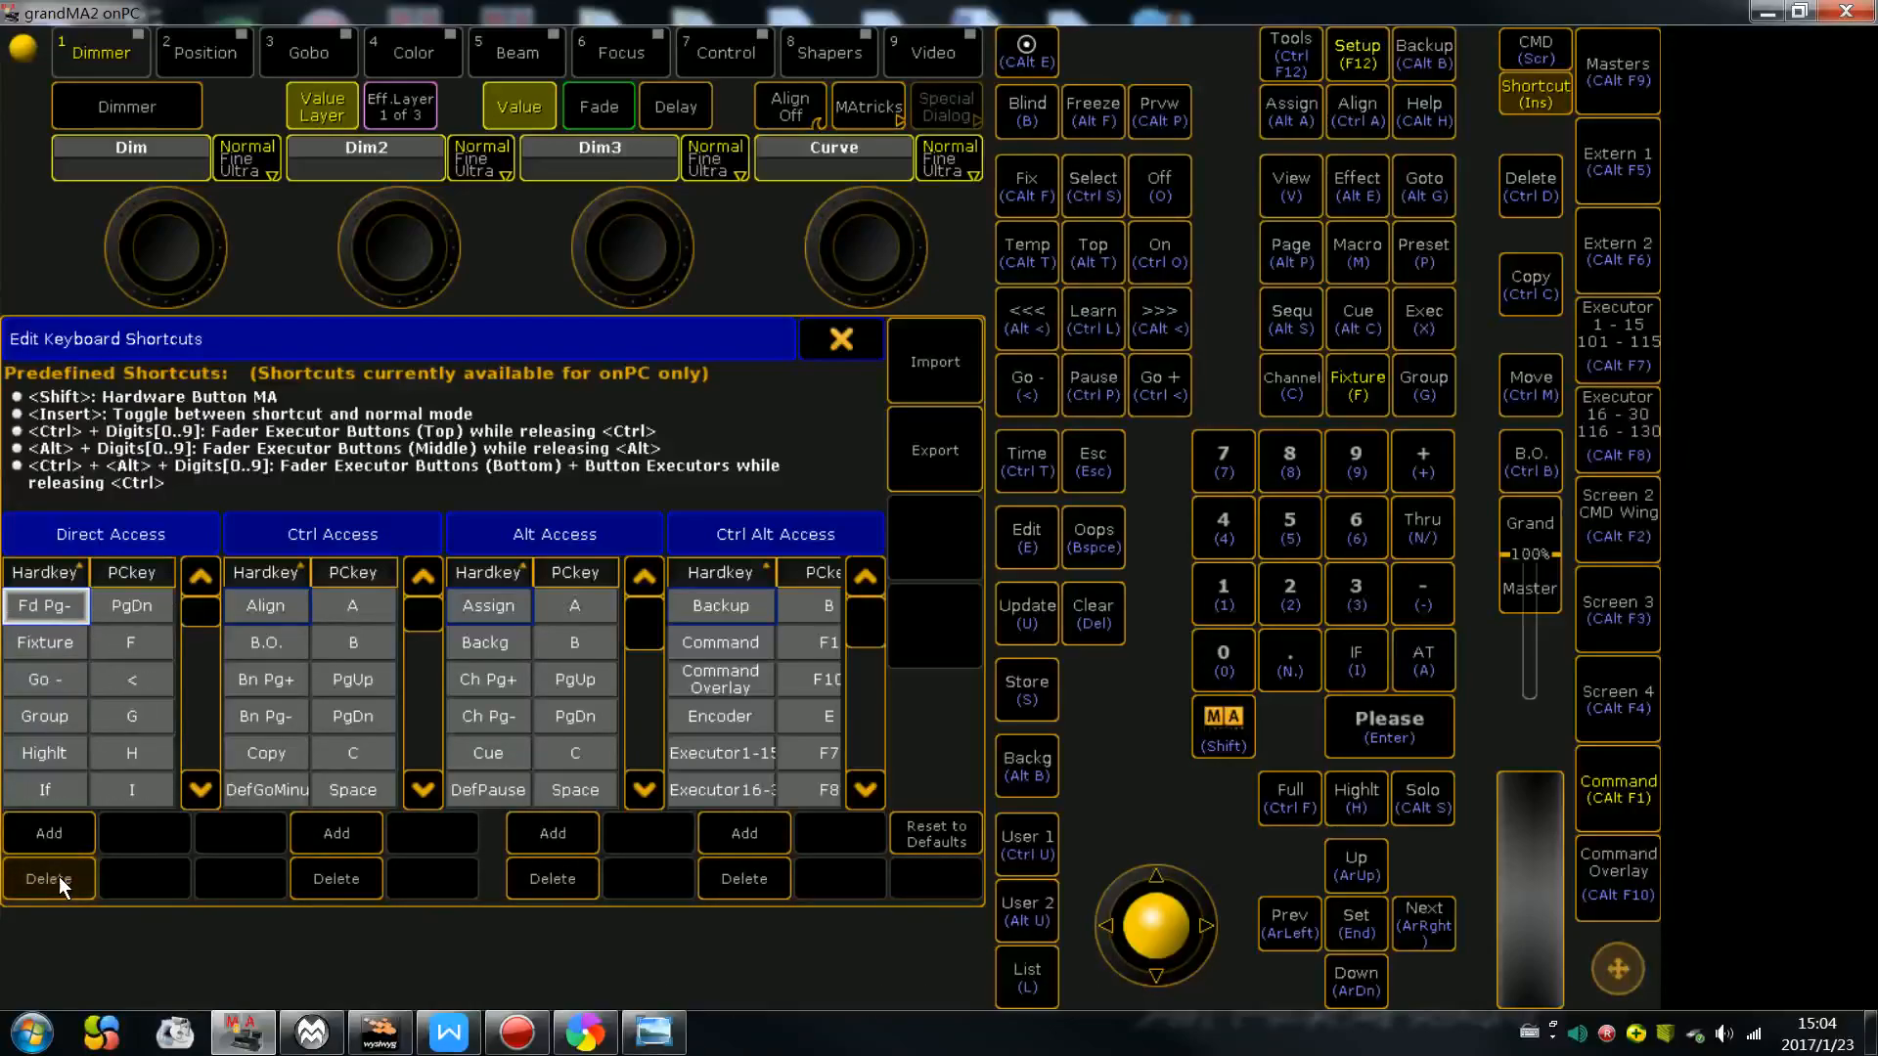
{"action": "left_click", "coordinate": [60, 876]}
{"action": "left_click", "coordinate": [60, 876]}
{"action": "left_click", "coordinate": [58, 876]}
{"action": "left_click", "coordinate": [58, 876]}
{"action": "left_click", "coordinate": [63, 876]}
{"action": "left_click", "coordinate": [63, 877]}
{"action": "left_click", "coordinate": [64, 877]}
{"action": "left_click", "coordinate": [63, 876]}
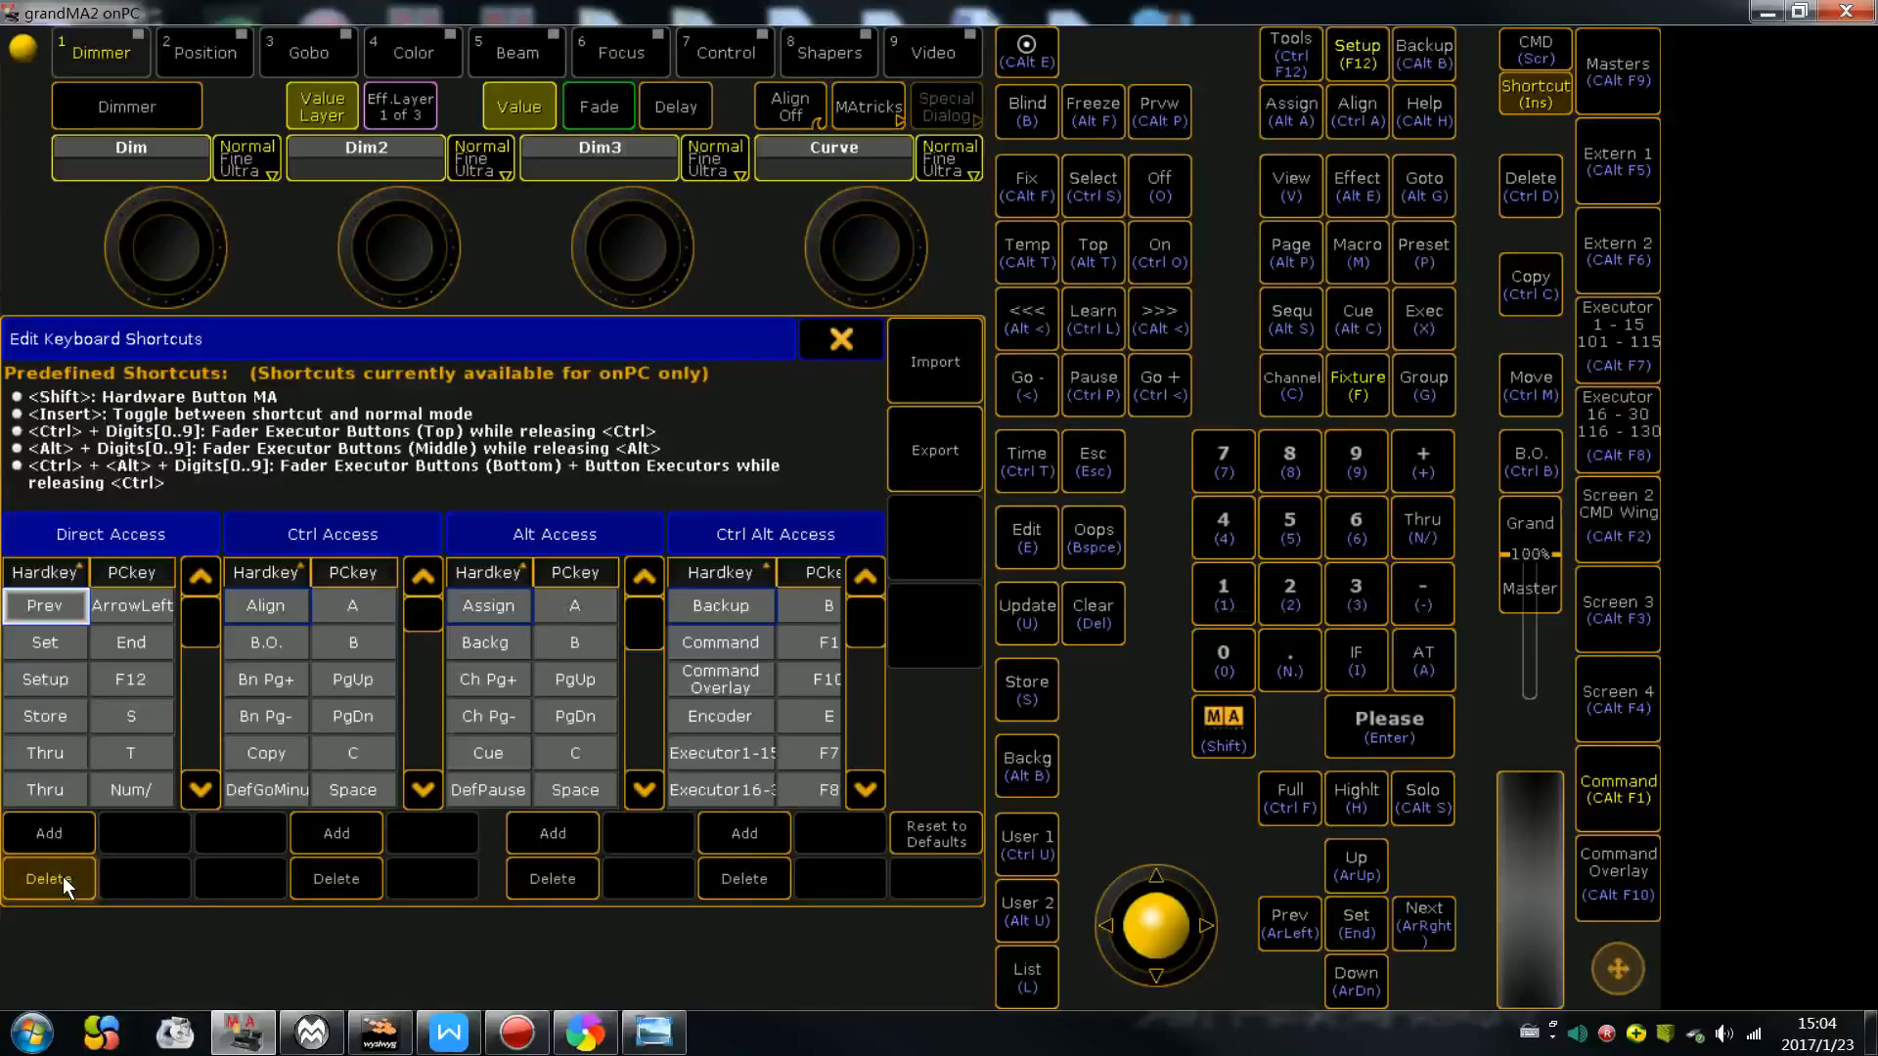
{"action": "left_click", "coordinate": [63, 875]}
{"action": "left_click", "coordinate": [63, 876]}
{"action": "left_click", "coordinate": [64, 877]}
{"action": "left_click", "coordinate": [62, 876]}
{"action": "left_click", "coordinate": [62, 876]}
{"action": "left_click", "coordinate": [63, 877]}
{"action": "left_click", "coordinate": [63, 875]}
{"action": "left_click", "coordinate": [63, 876]}
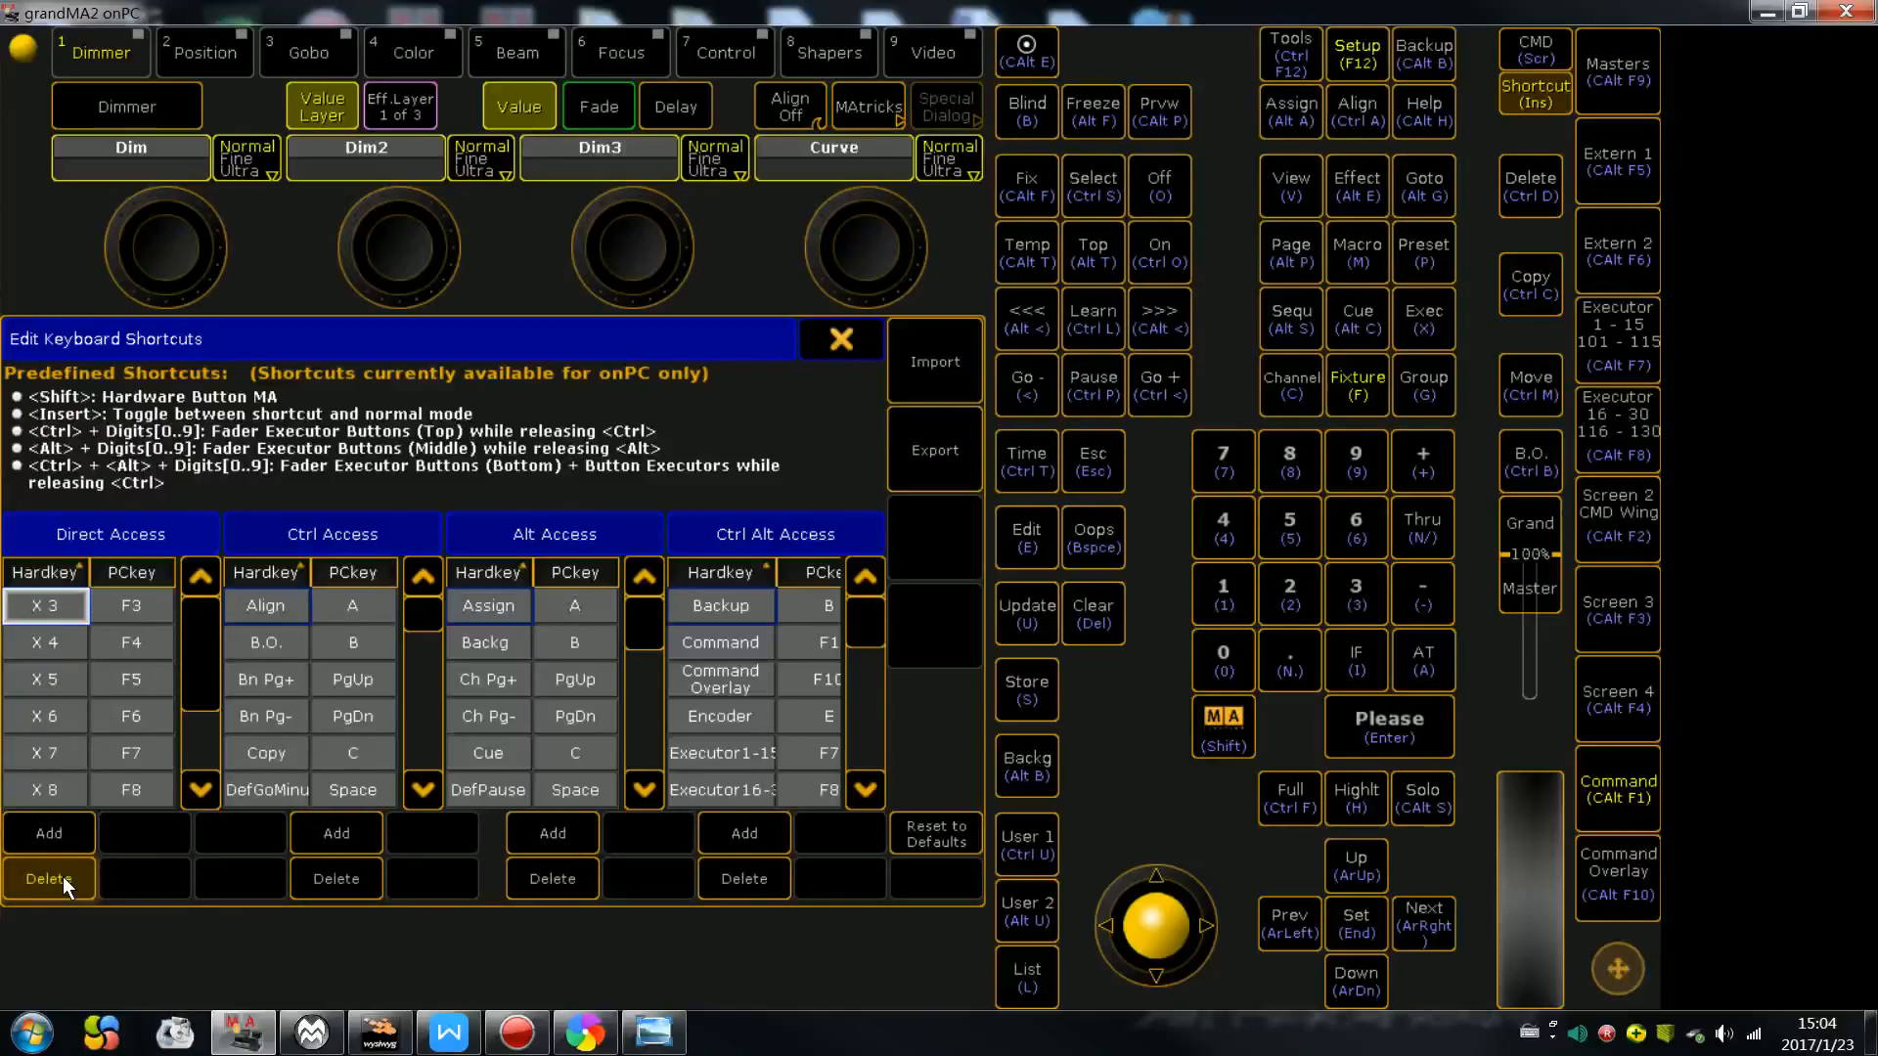
{"action": "left_click", "coordinate": [64, 876]}
{"action": "left_click", "coordinate": [63, 876]}
{"action": "left_click", "coordinate": [63, 877]}
{"action": "left_click", "coordinate": [64, 876]}
{"action": "left_click", "coordinate": [63, 875]}
{"action": "left_click", "coordinate": [64, 877]}
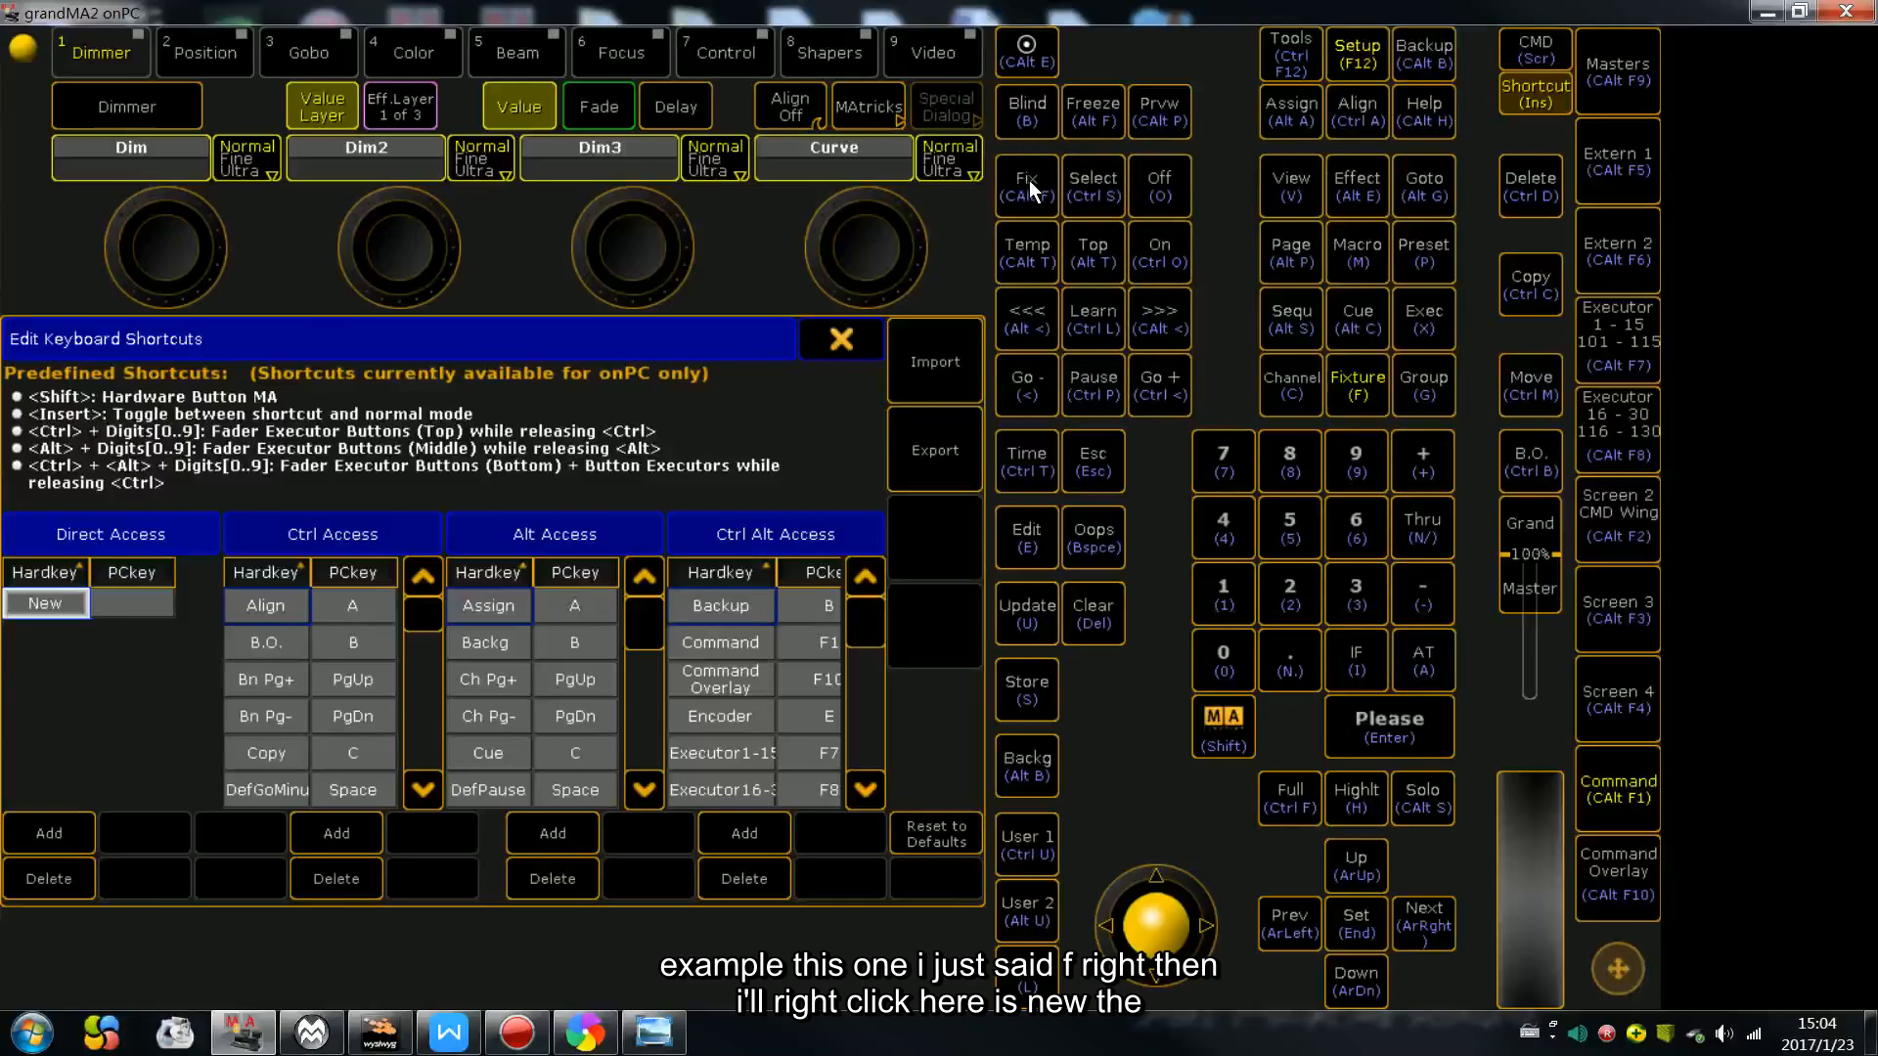
- Add a Direct Access shortcut that assigns the Fix hardkey to the F key
{"action": "right_click", "coordinate": [52, 604]}
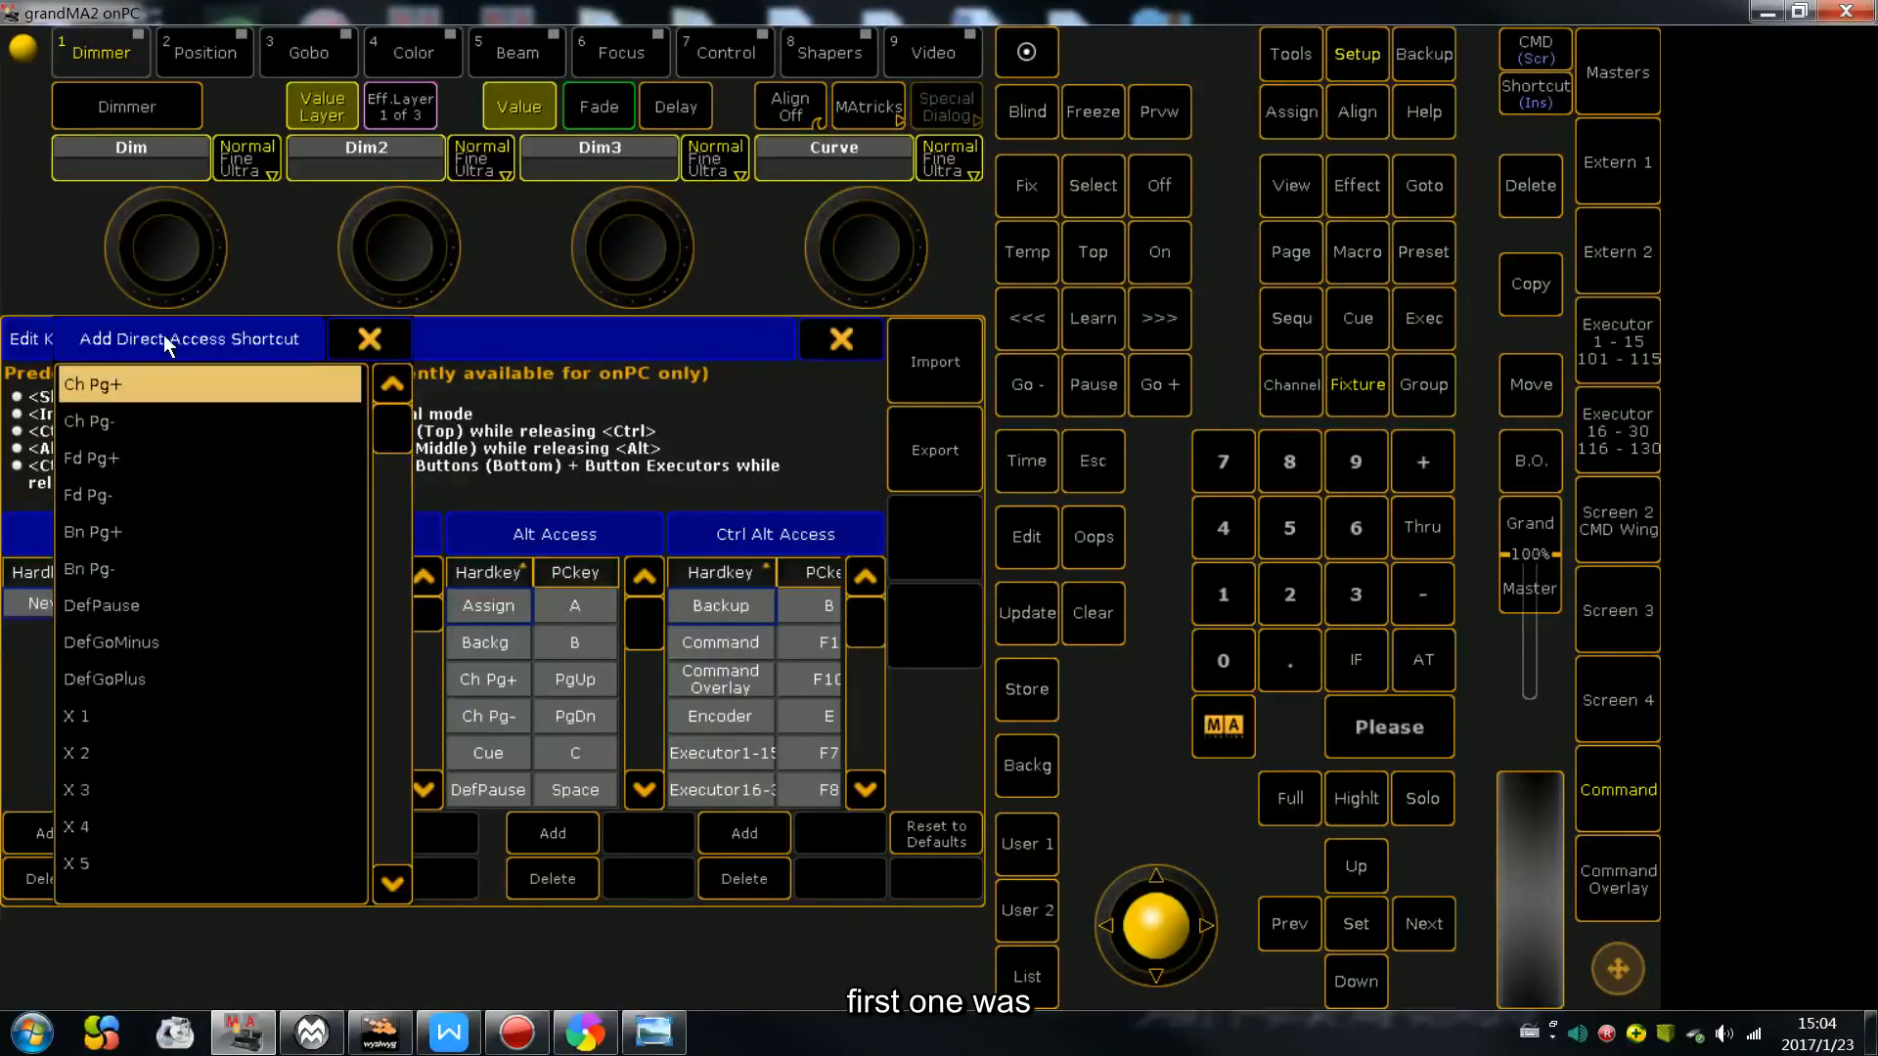
{"action": "left_click_drag", "start_coordinate": [506, 409], "coordinate": [422, 280]}
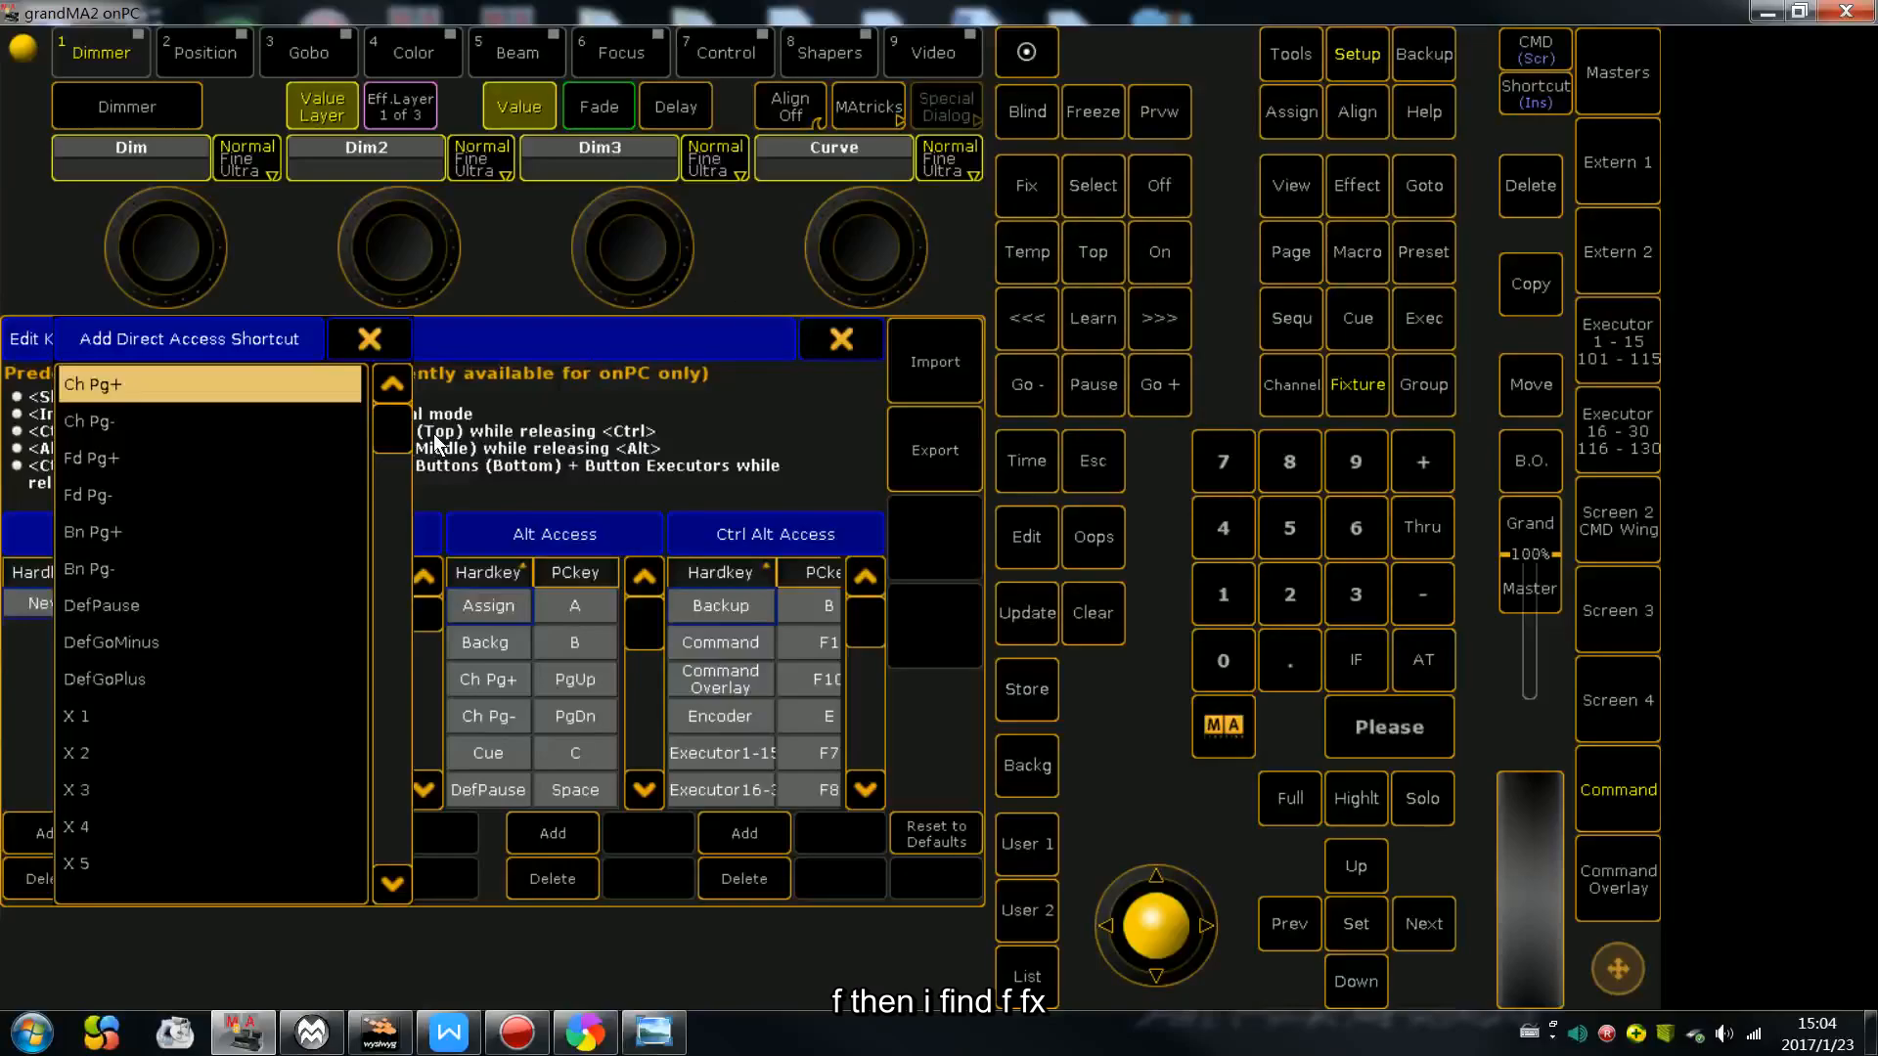
{"action": "left_click_drag", "start_coordinate": [387, 435], "coordinate": [388, 438]}
{"action": "left_click_drag", "start_coordinate": [377, 497], "coordinate": [373, 571]}
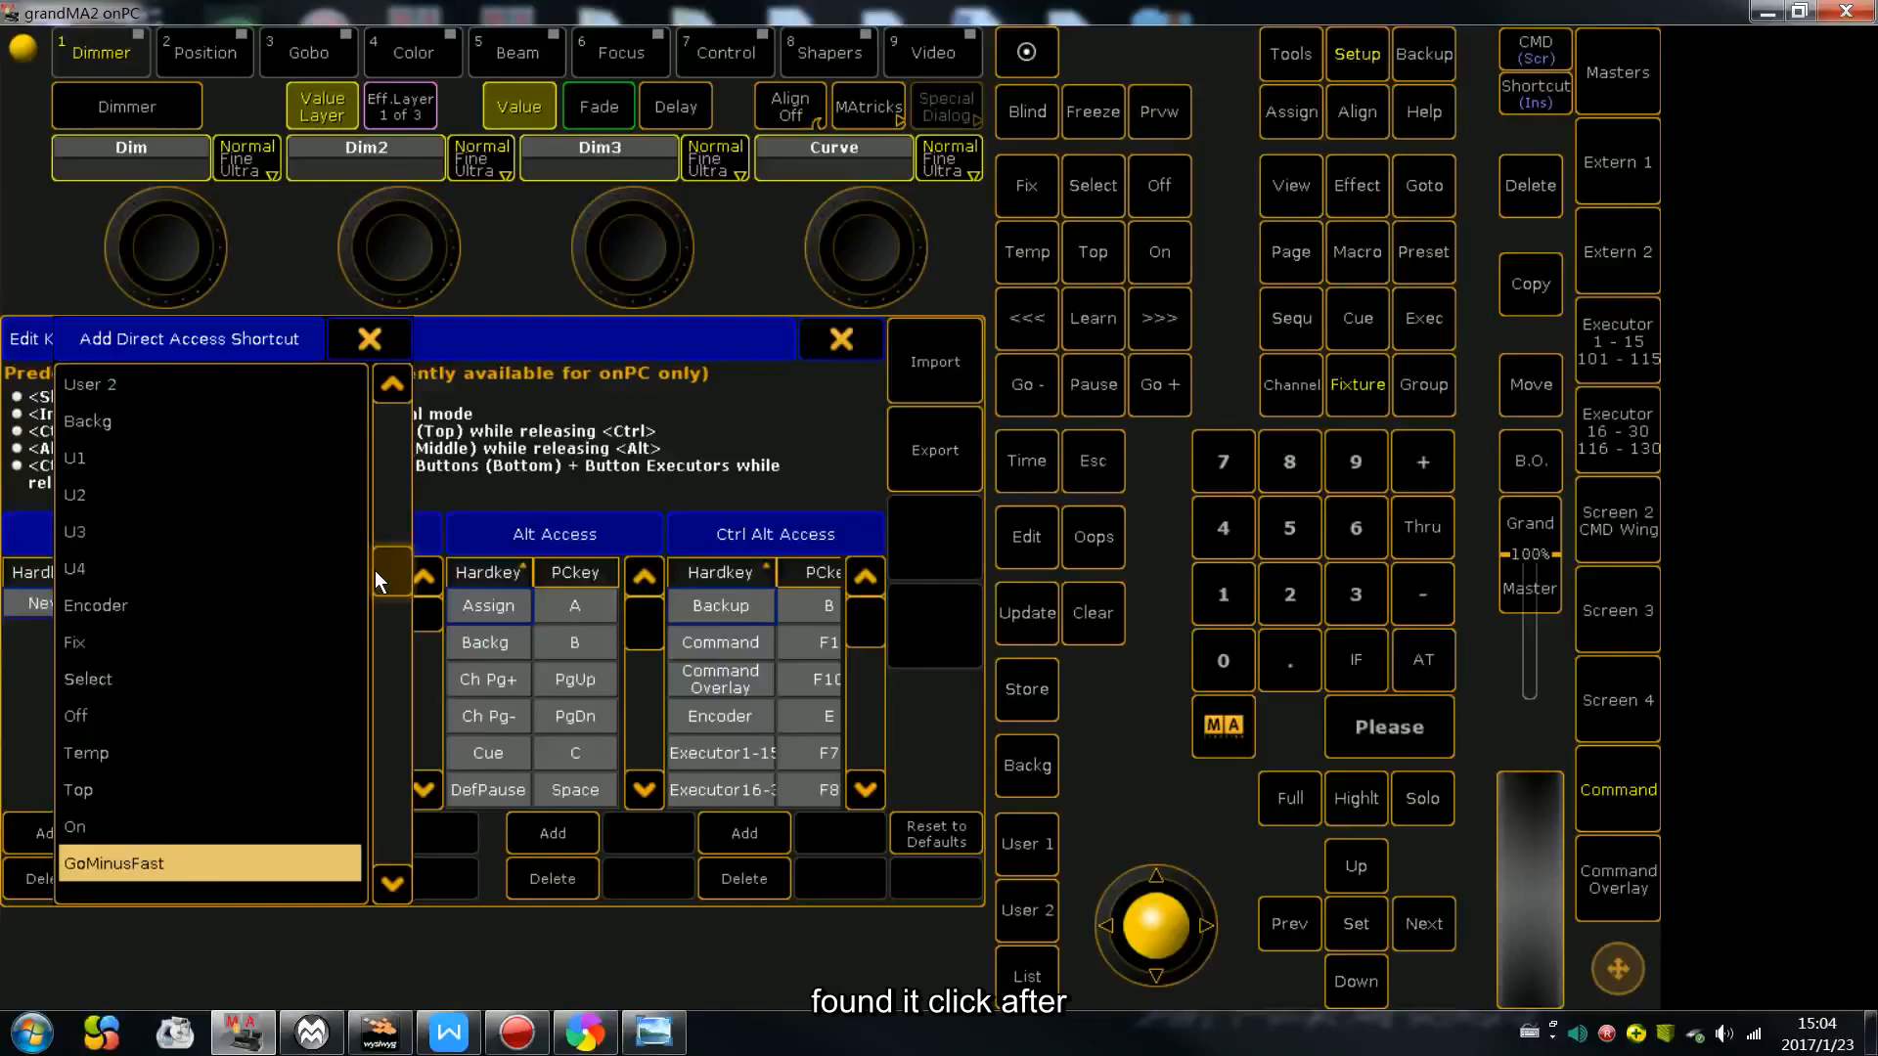
{"action": "left_click", "coordinate": [162, 645]}
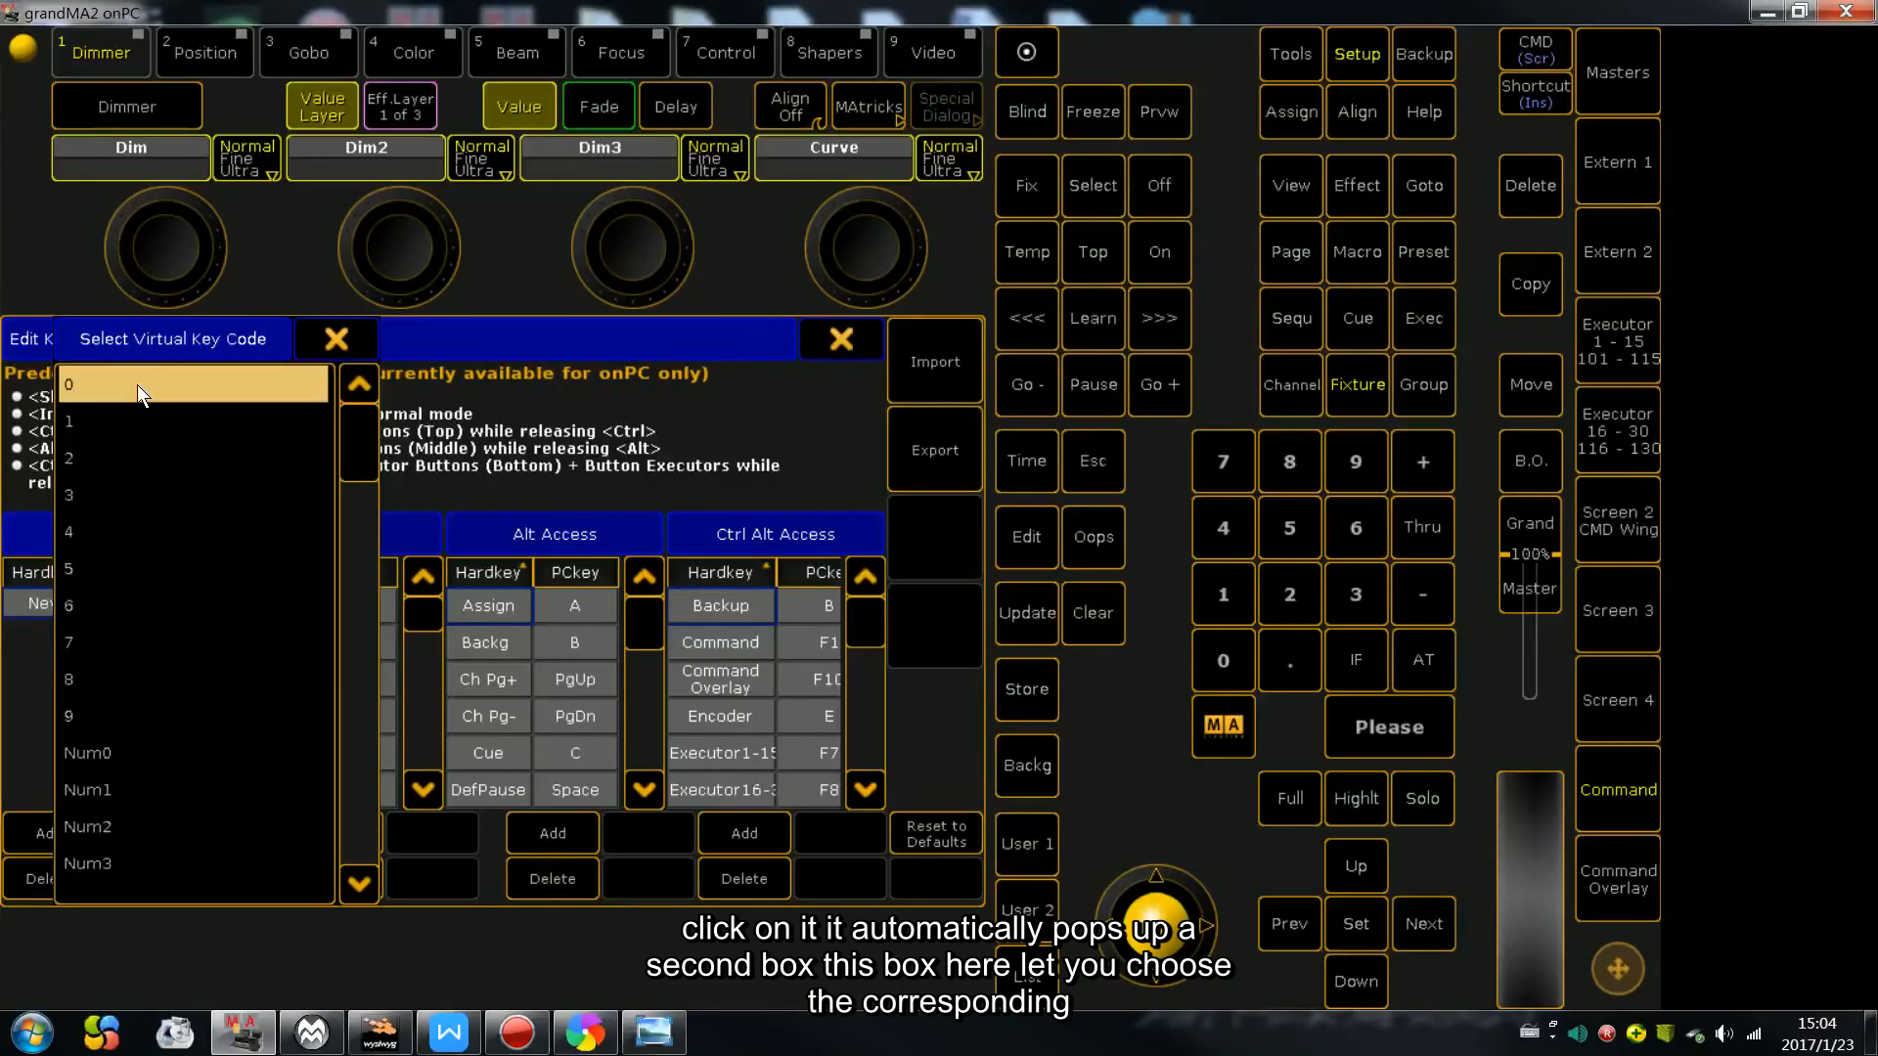
{"action": "left_click_drag", "start_coordinate": [177, 352], "coordinate": [374, 363]}
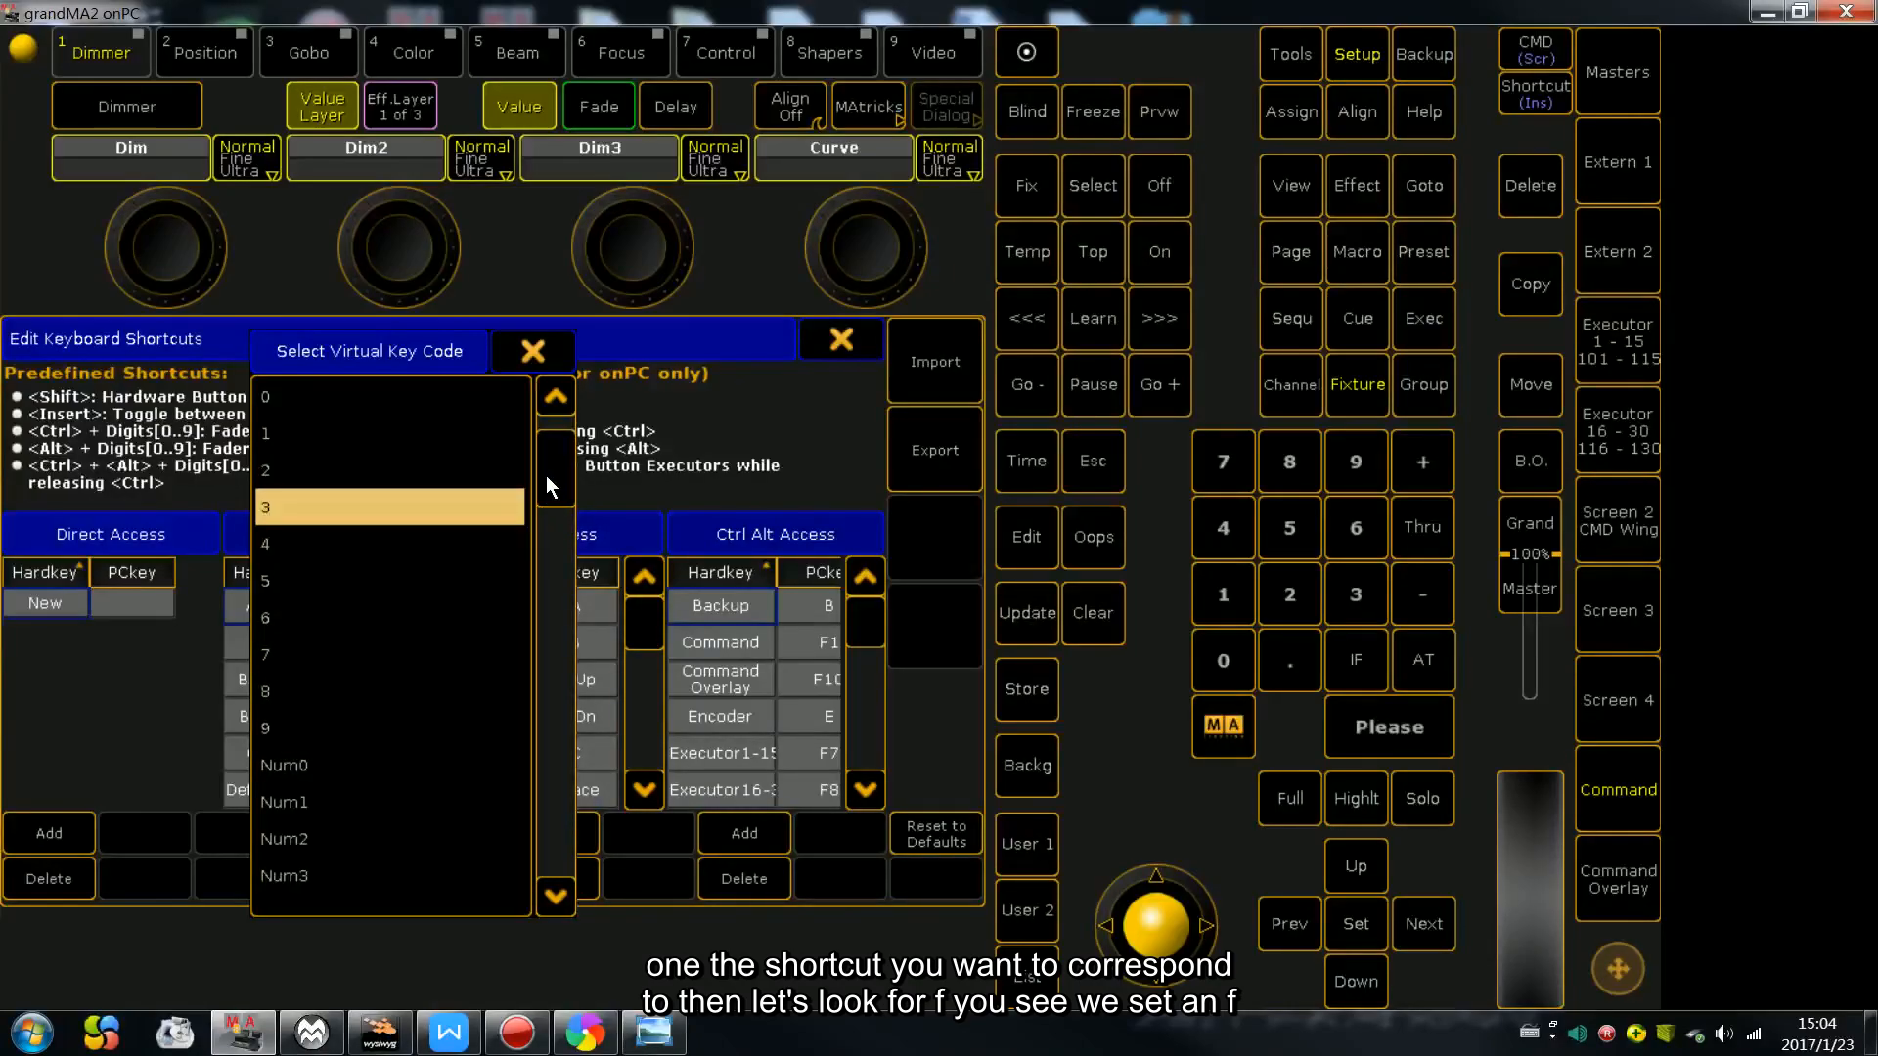
{"action": "left_click_drag", "start_coordinate": [546, 475], "coordinate": [533, 623]}
{"action": "left_click", "coordinate": [336, 836]}
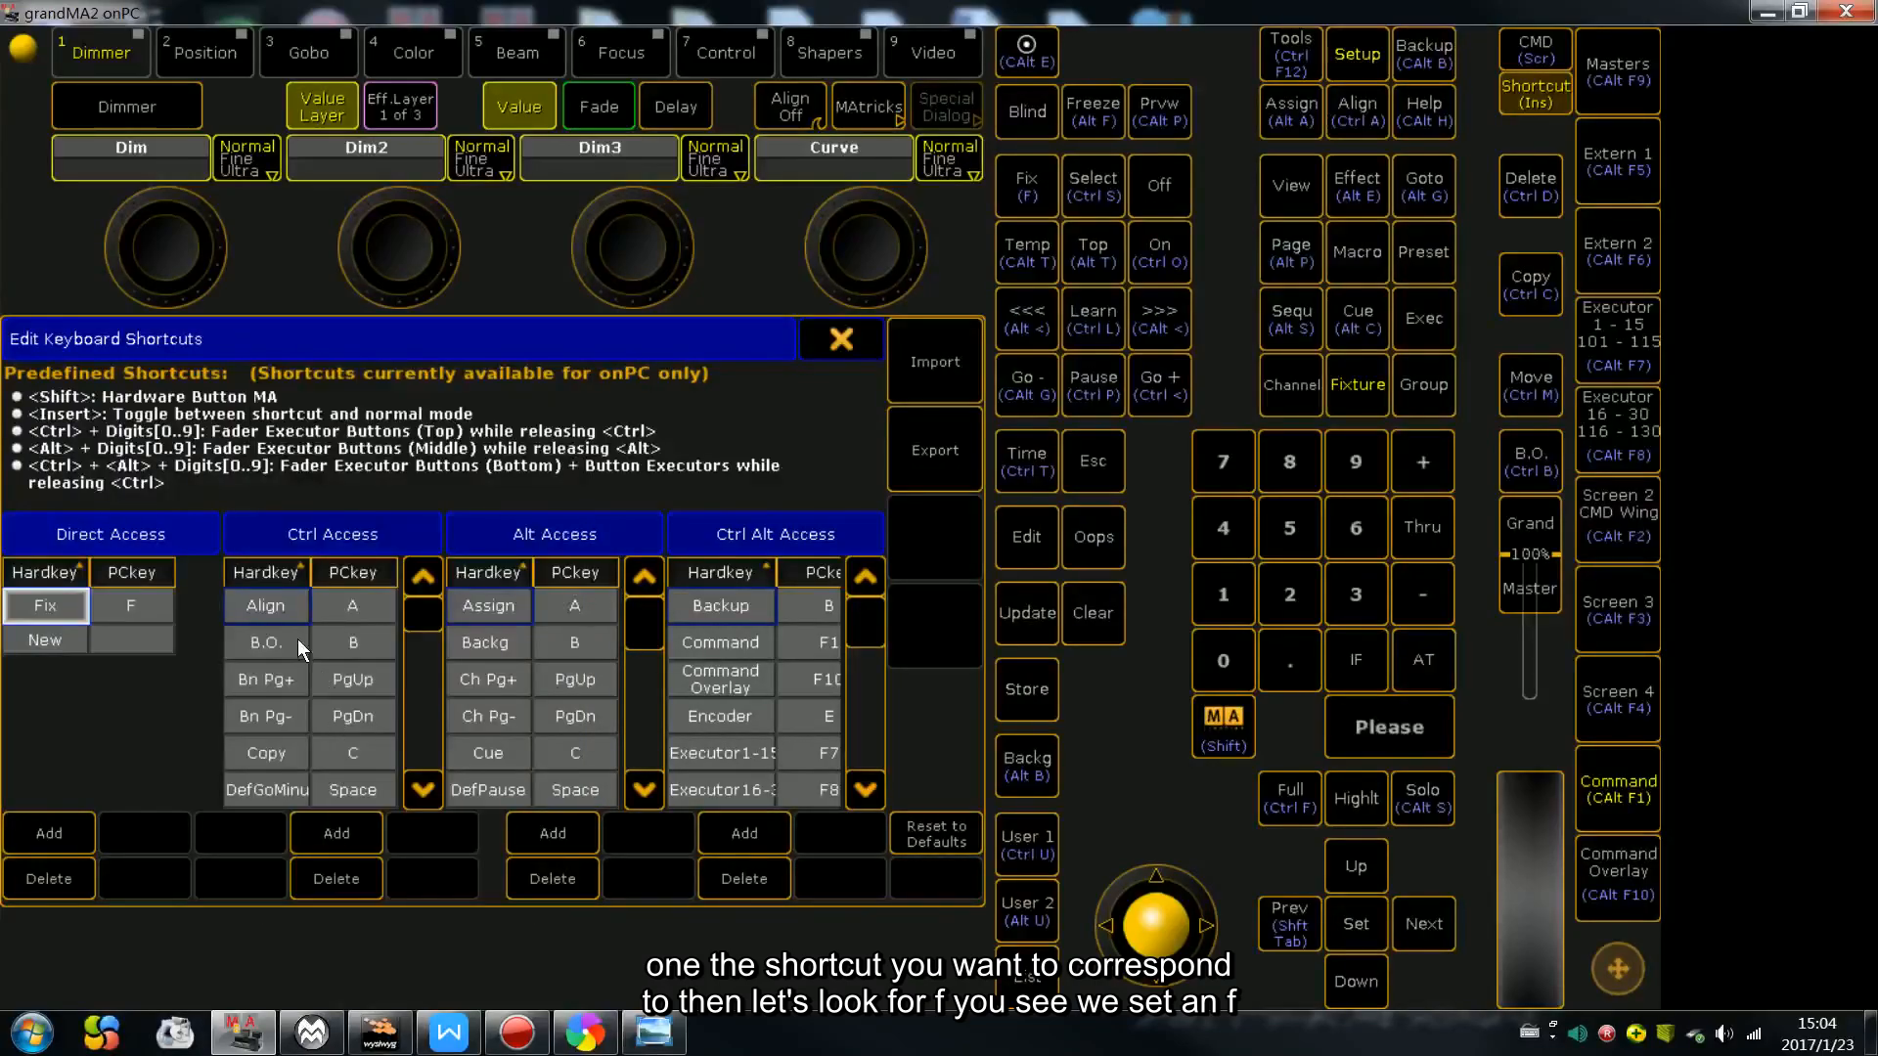
{"action": "key", "text": "Insert"}
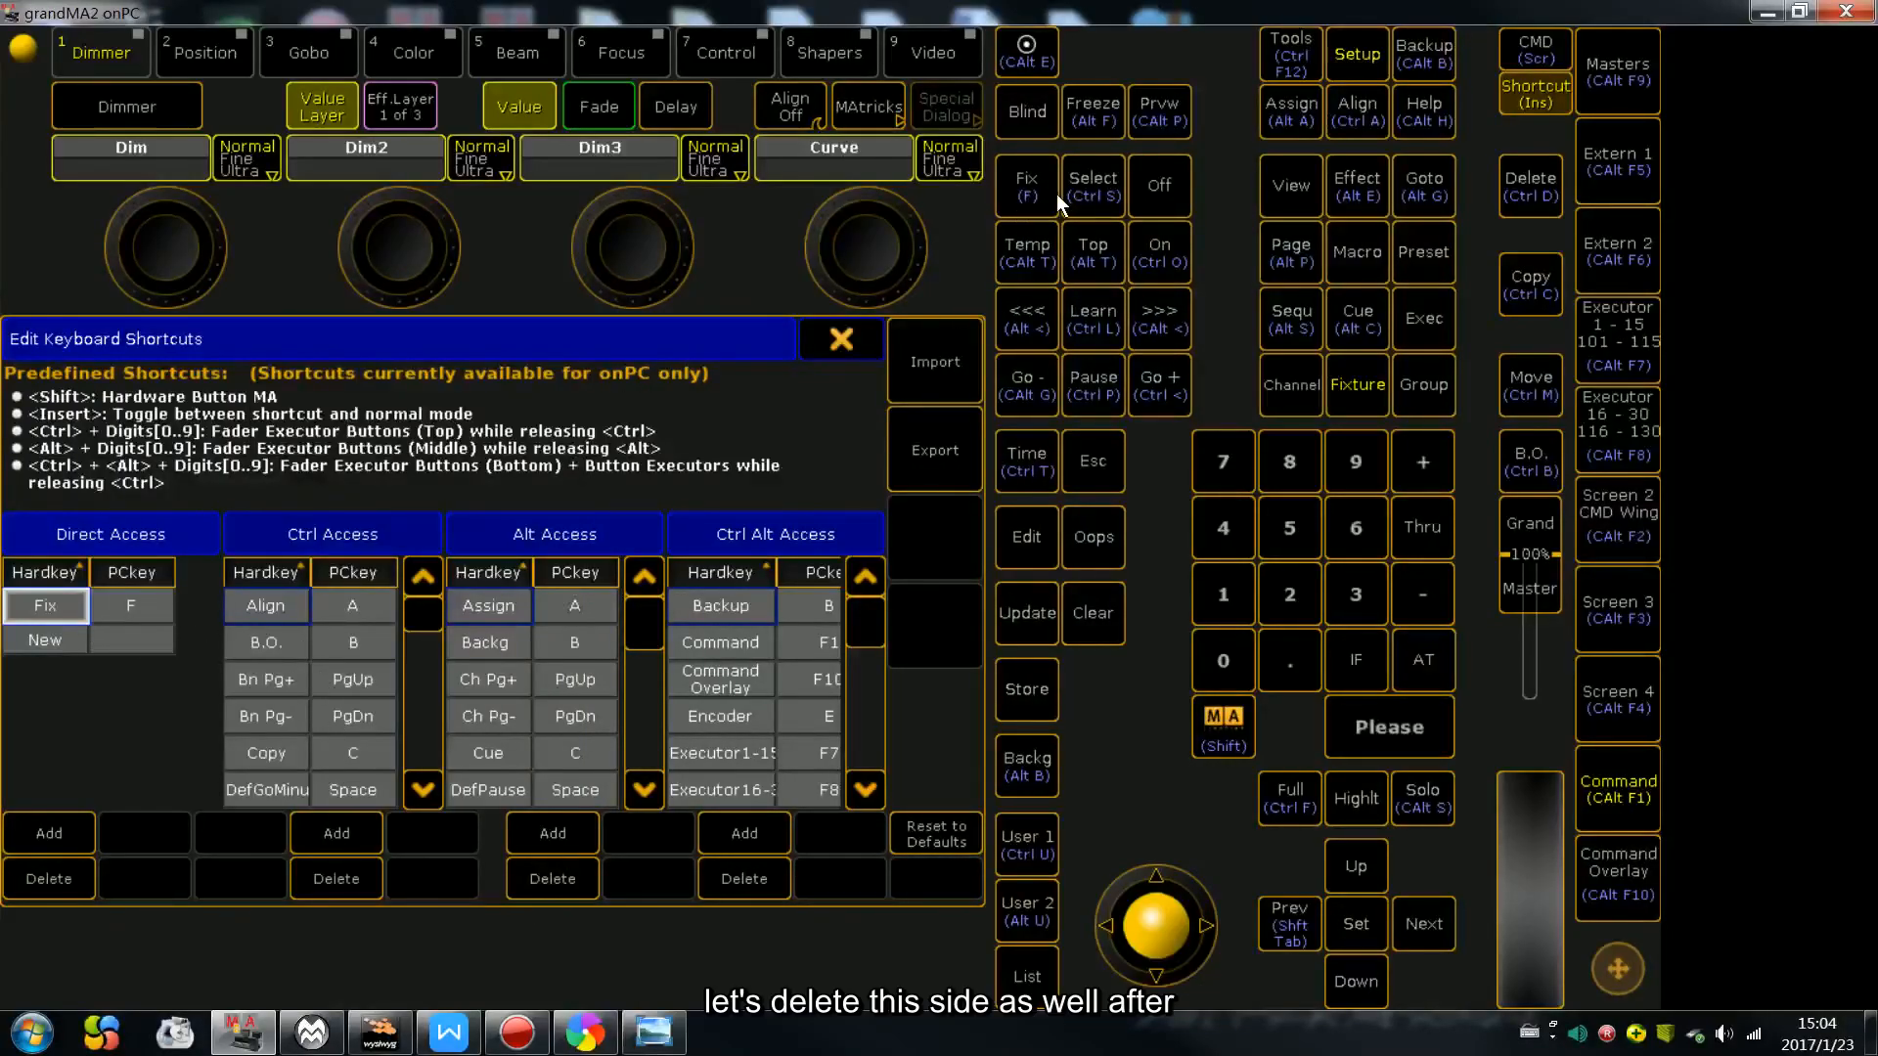
- Delete all shortcut entries from the Ctrl Access table
{"action": "left_click", "coordinate": [295, 603]}
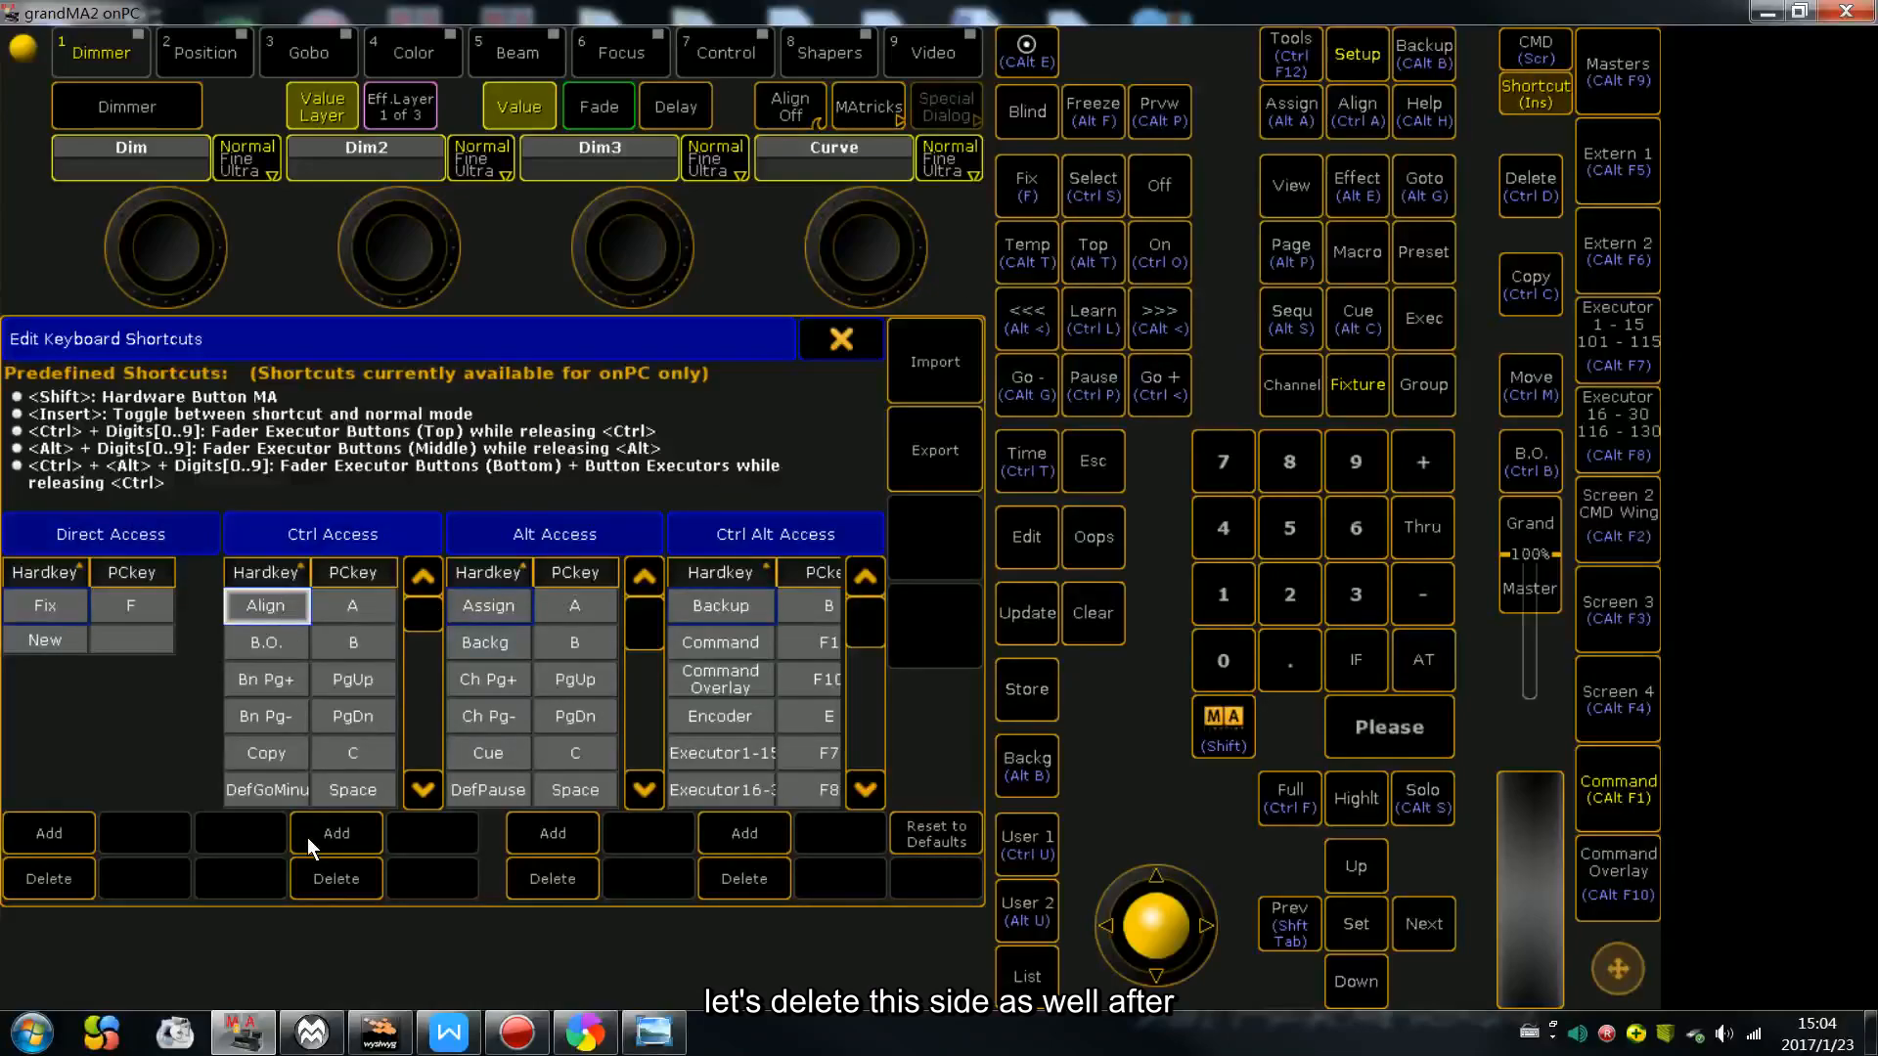
{"action": "left_click", "coordinate": [336, 879]}
{"action": "left_click", "coordinate": [336, 879]}
{"action": "left_click", "coordinate": [337, 879]}
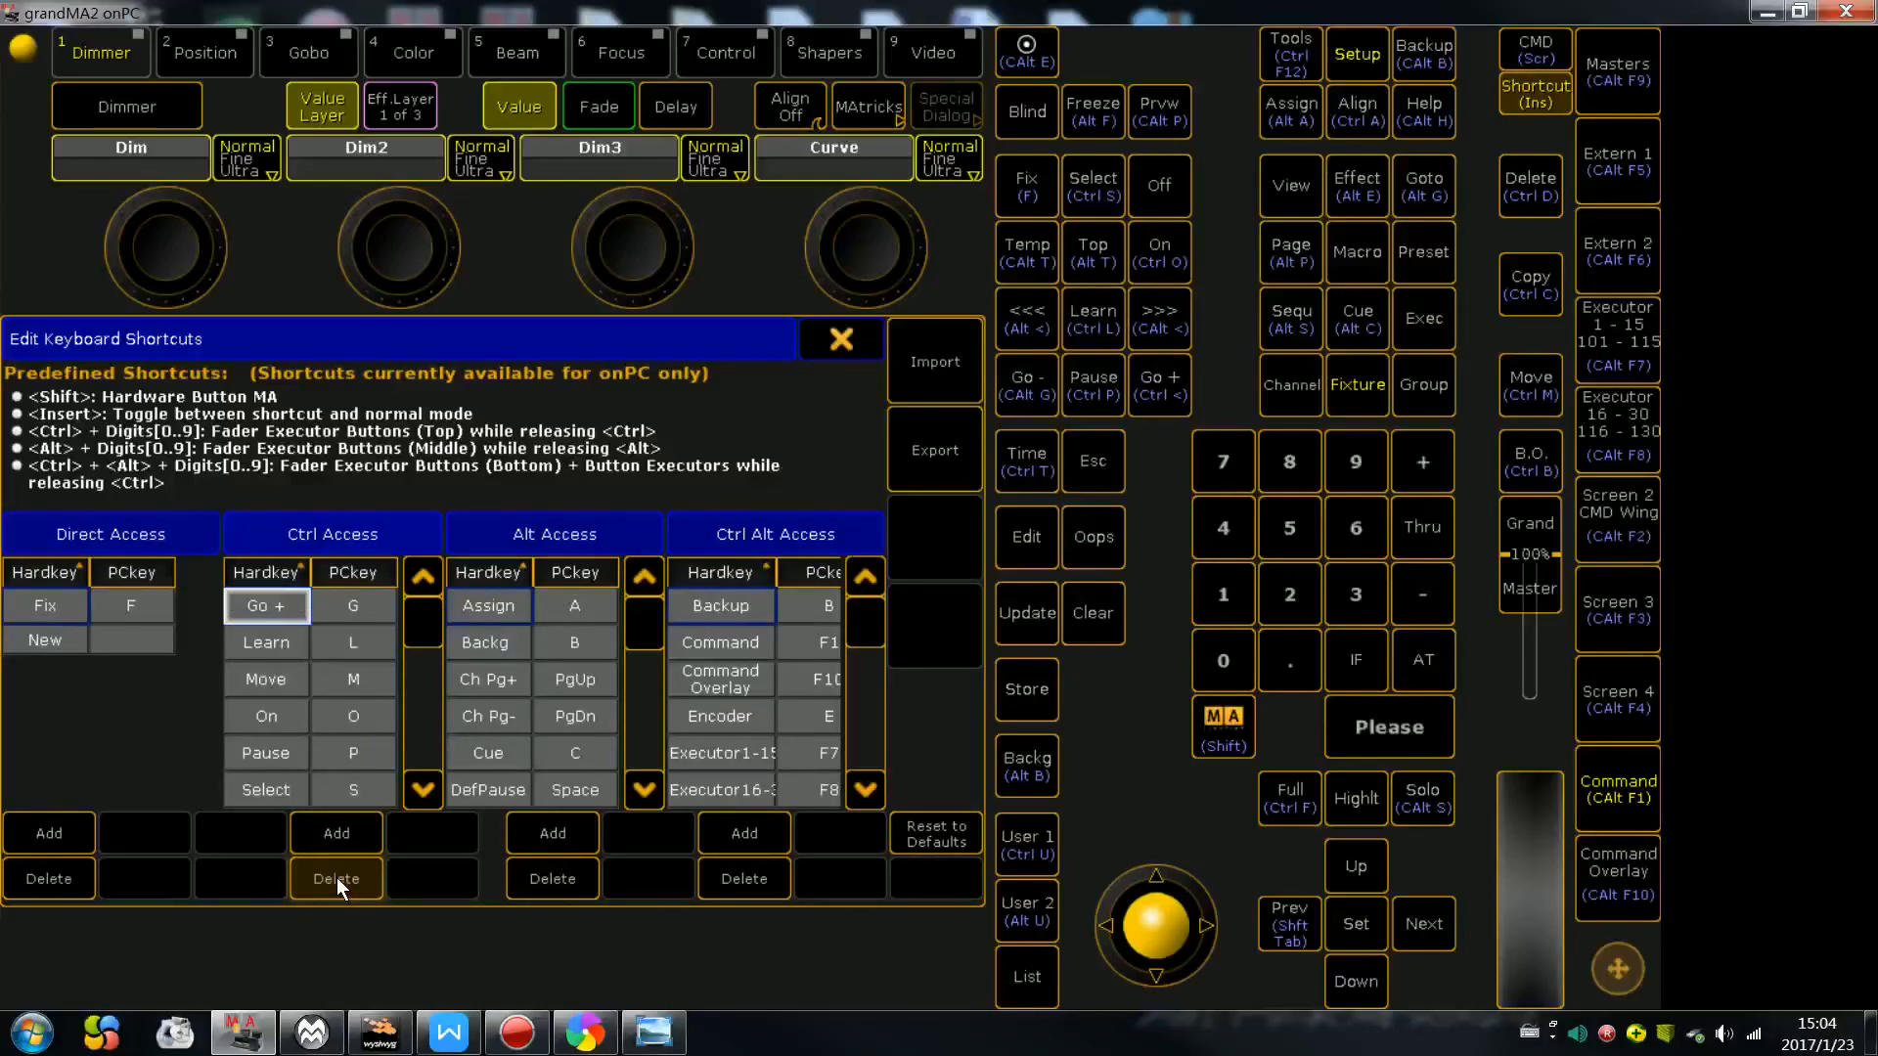
{"action": "left_click", "coordinate": [337, 878]}
{"action": "left_click", "coordinate": [335, 879]}
{"action": "left_click", "coordinate": [336, 878]}
{"action": "left_click", "coordinate": [336, 878]}
{"action": "left_click", "coordinate": [337, 879]}
{"action": "left_click", "coordinate": [337, 878]}
{"action": "left_click", "coordinate": [335, 878]}
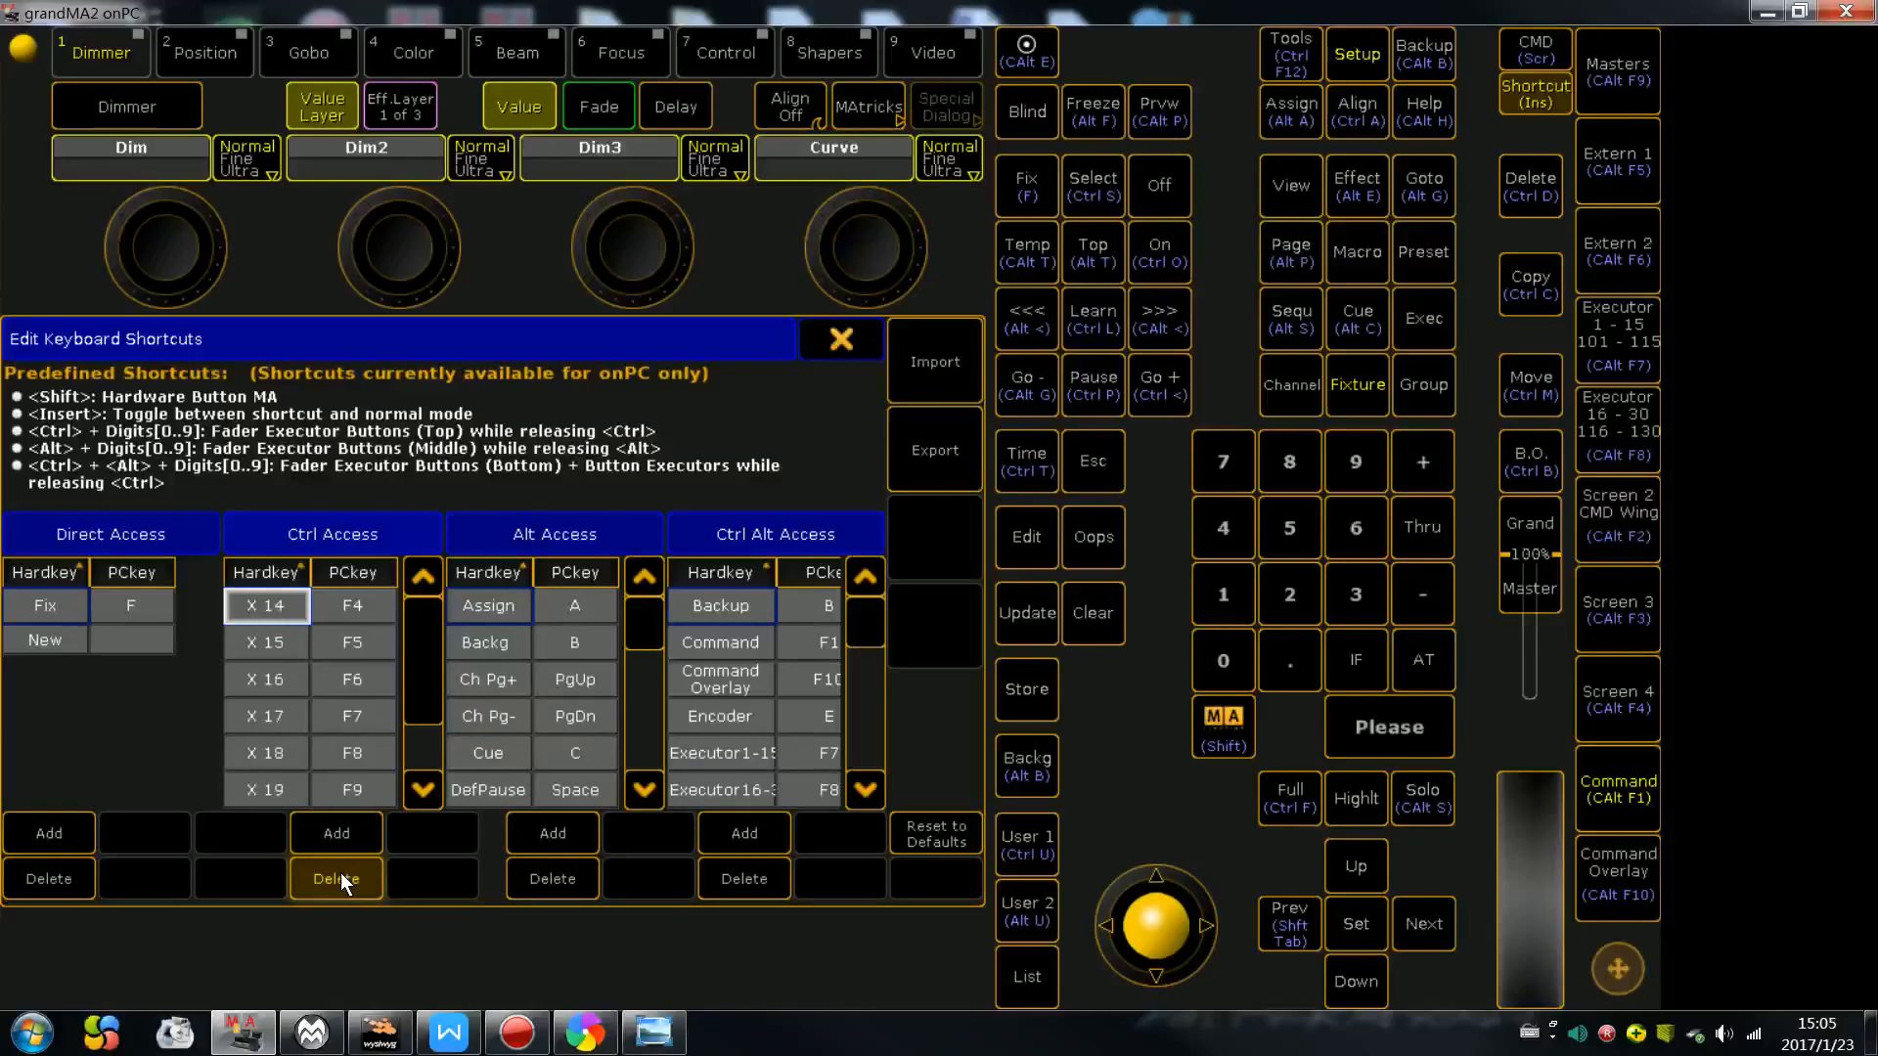
{"action": "left_click", "coordinate": [336, 879]}
{"action": "left_click", "coordinate": [337, 879]}
{"action": "left_click", "coordinate": [335, 878]}
{"action": "left_click", "coordinate": [336, 879]}
{"action": "left_click", "coordinate": [336, 879]}
{"action": "left_click", "coordinate": [336, 880]}
- Delete all shortcut entries from the Alt Access table
{"action": "left_click", "coordinate": [492, 613]}
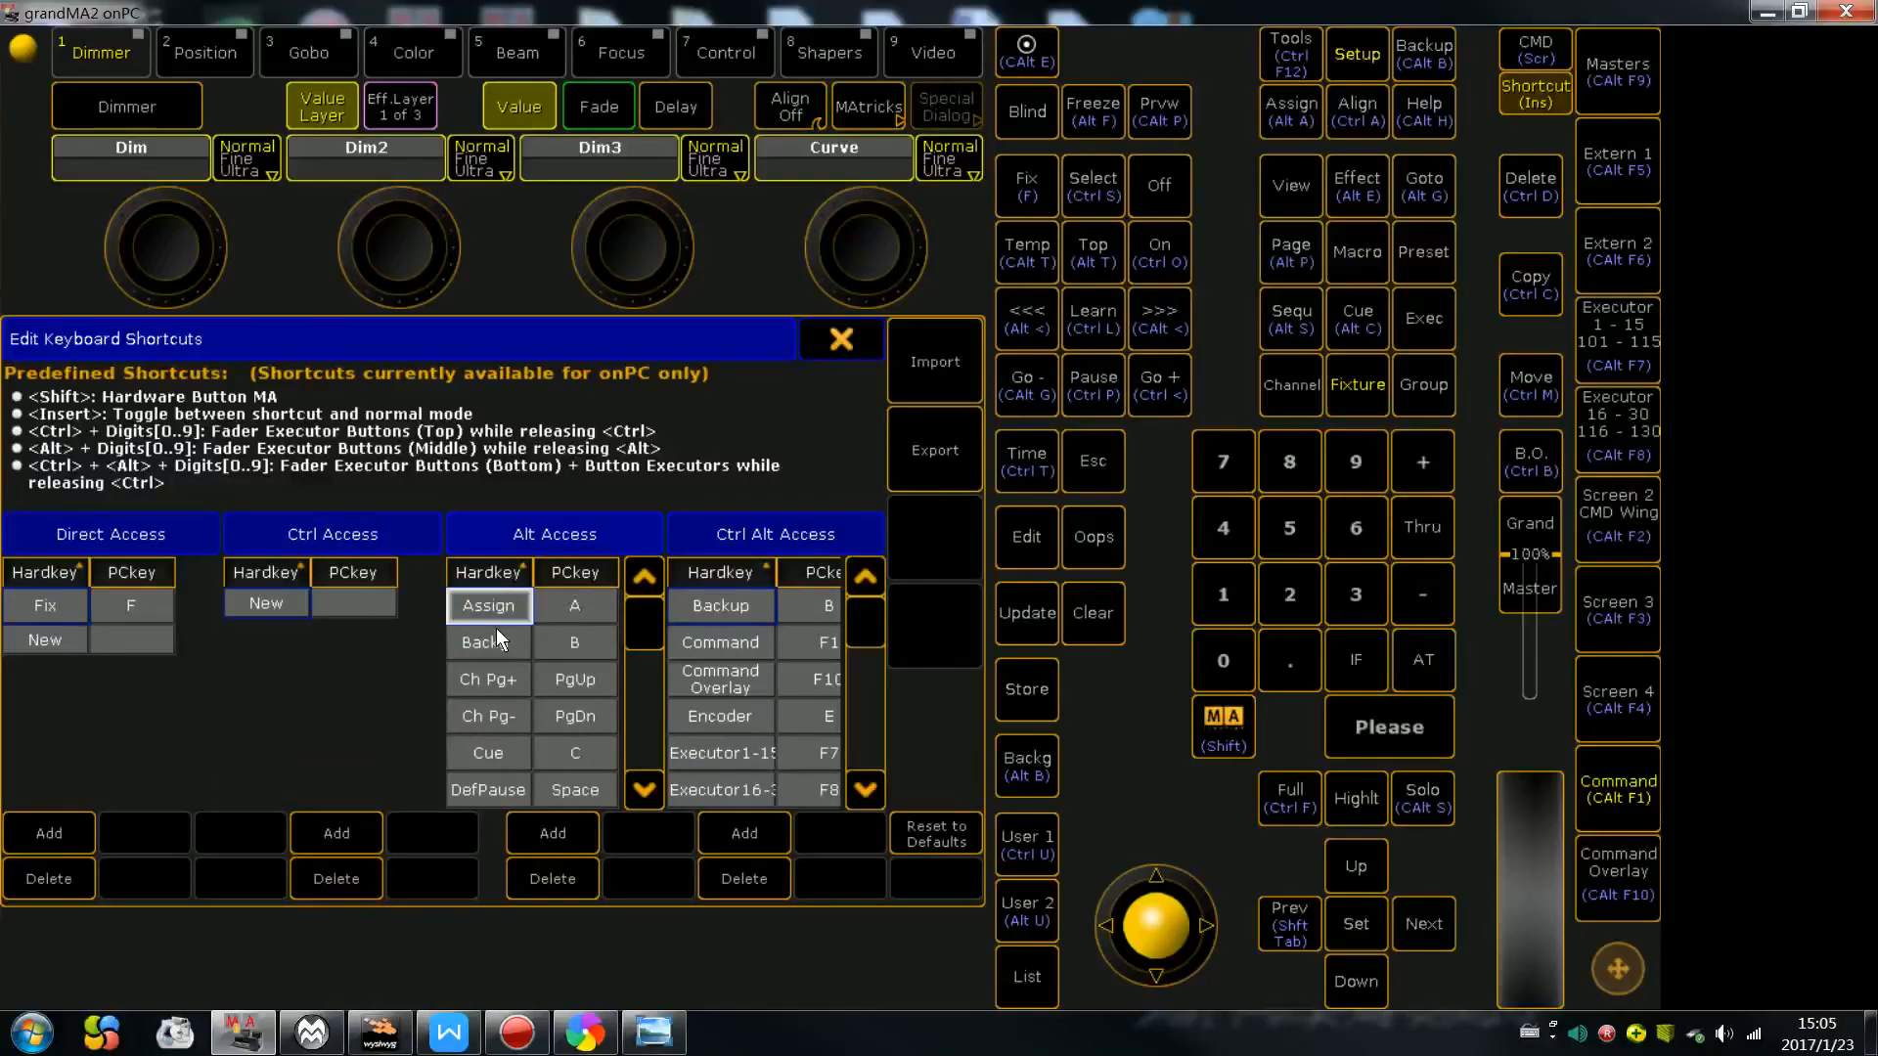
{"action": "left_click", "coordinate": [547, 866]}
{"action": "left_click", "coordinate": [549, 878]}
{"action": "left_click", "coordinate": [549, 879]}
{"action": "left_click", "coordinate": [549, 879]}
{"action": "left_click", "coordinate": [548, 878]}
{"action": "left_click", "coordinate": [549, 880]}
{"action": "left_click", "coordinate": [549, 878]}
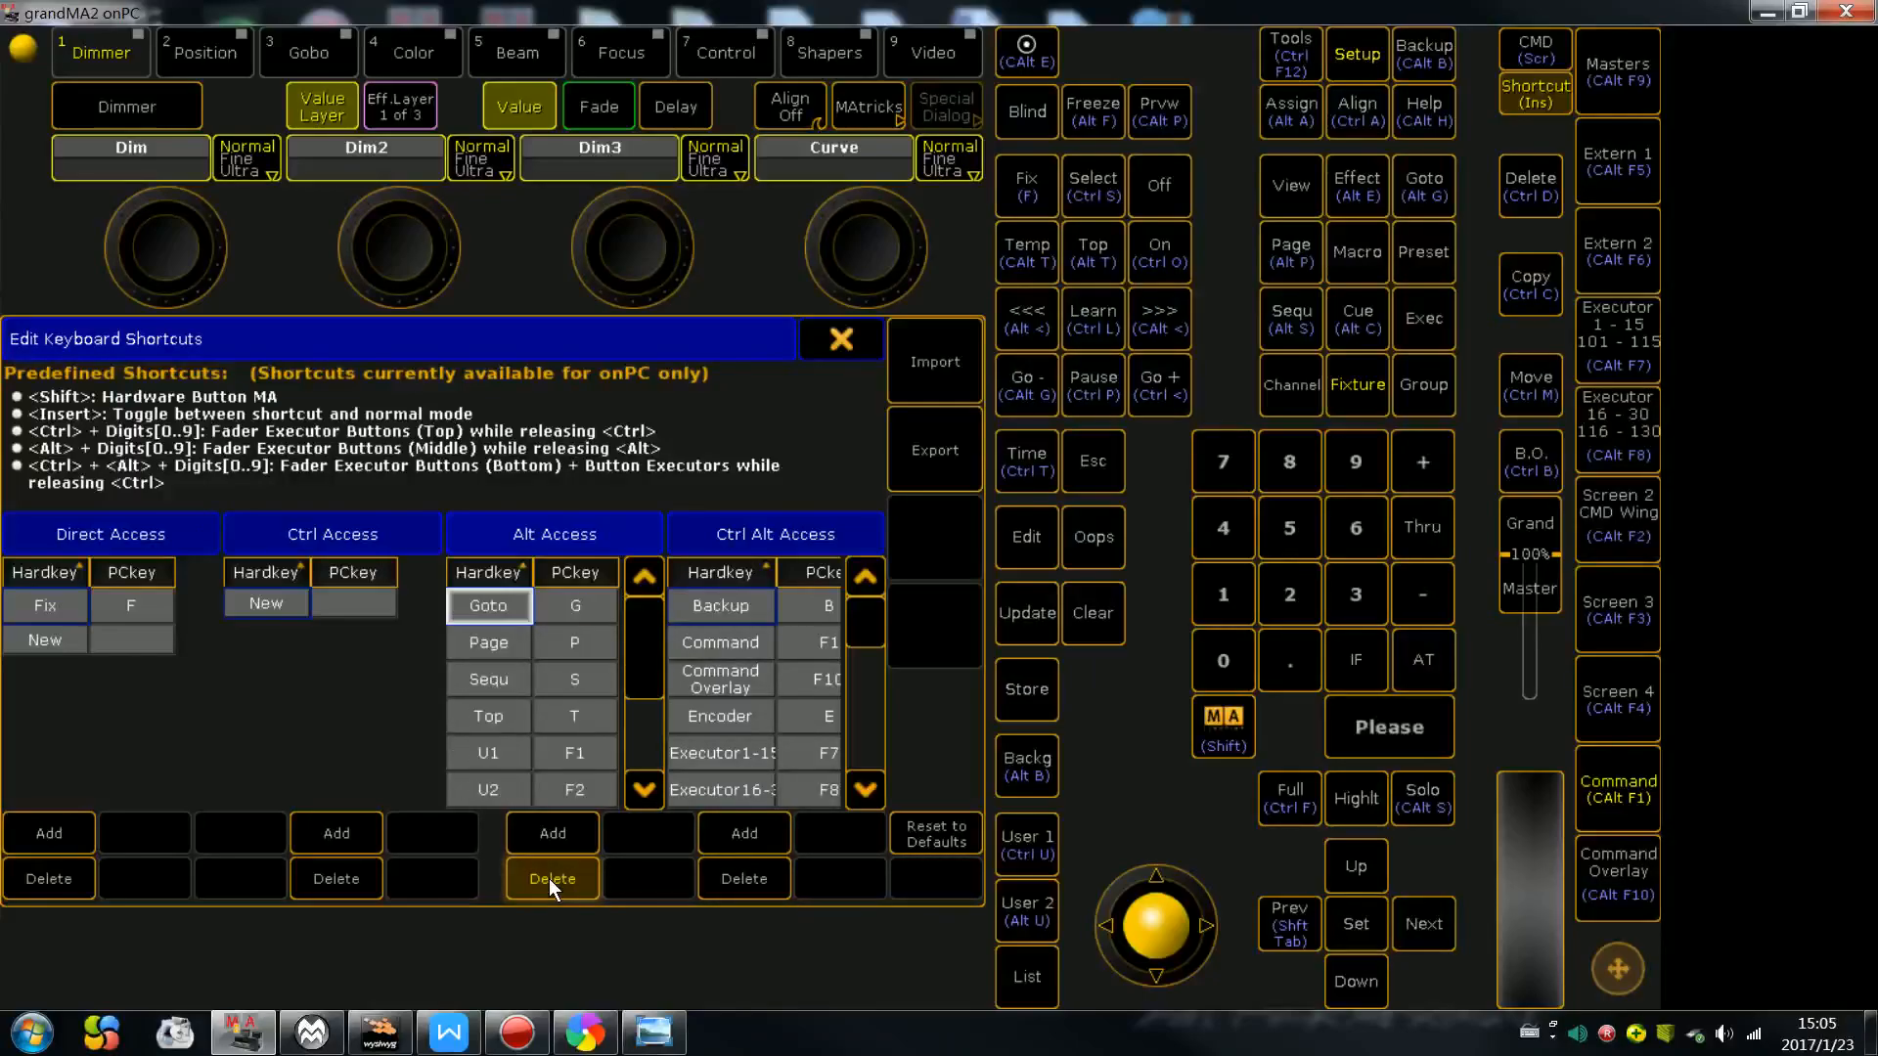
{"action": "left_click", "coordinate": [548, 879]}
{"action": "left_click", "coordinate": [549, 879]}
{"action": "left_click", "coordinate": [549, 878]}
{"action": "left_click", "coordinate": [550, 880]}
{"action": "left_click", "coordinate": [549, 879]}
{"action": "left_click", "coordinate": [549, 879]}
{"action": "left_click", "coordinate": [549, 879]}
{"action": "left_click", "coordinate": [548, 879]}
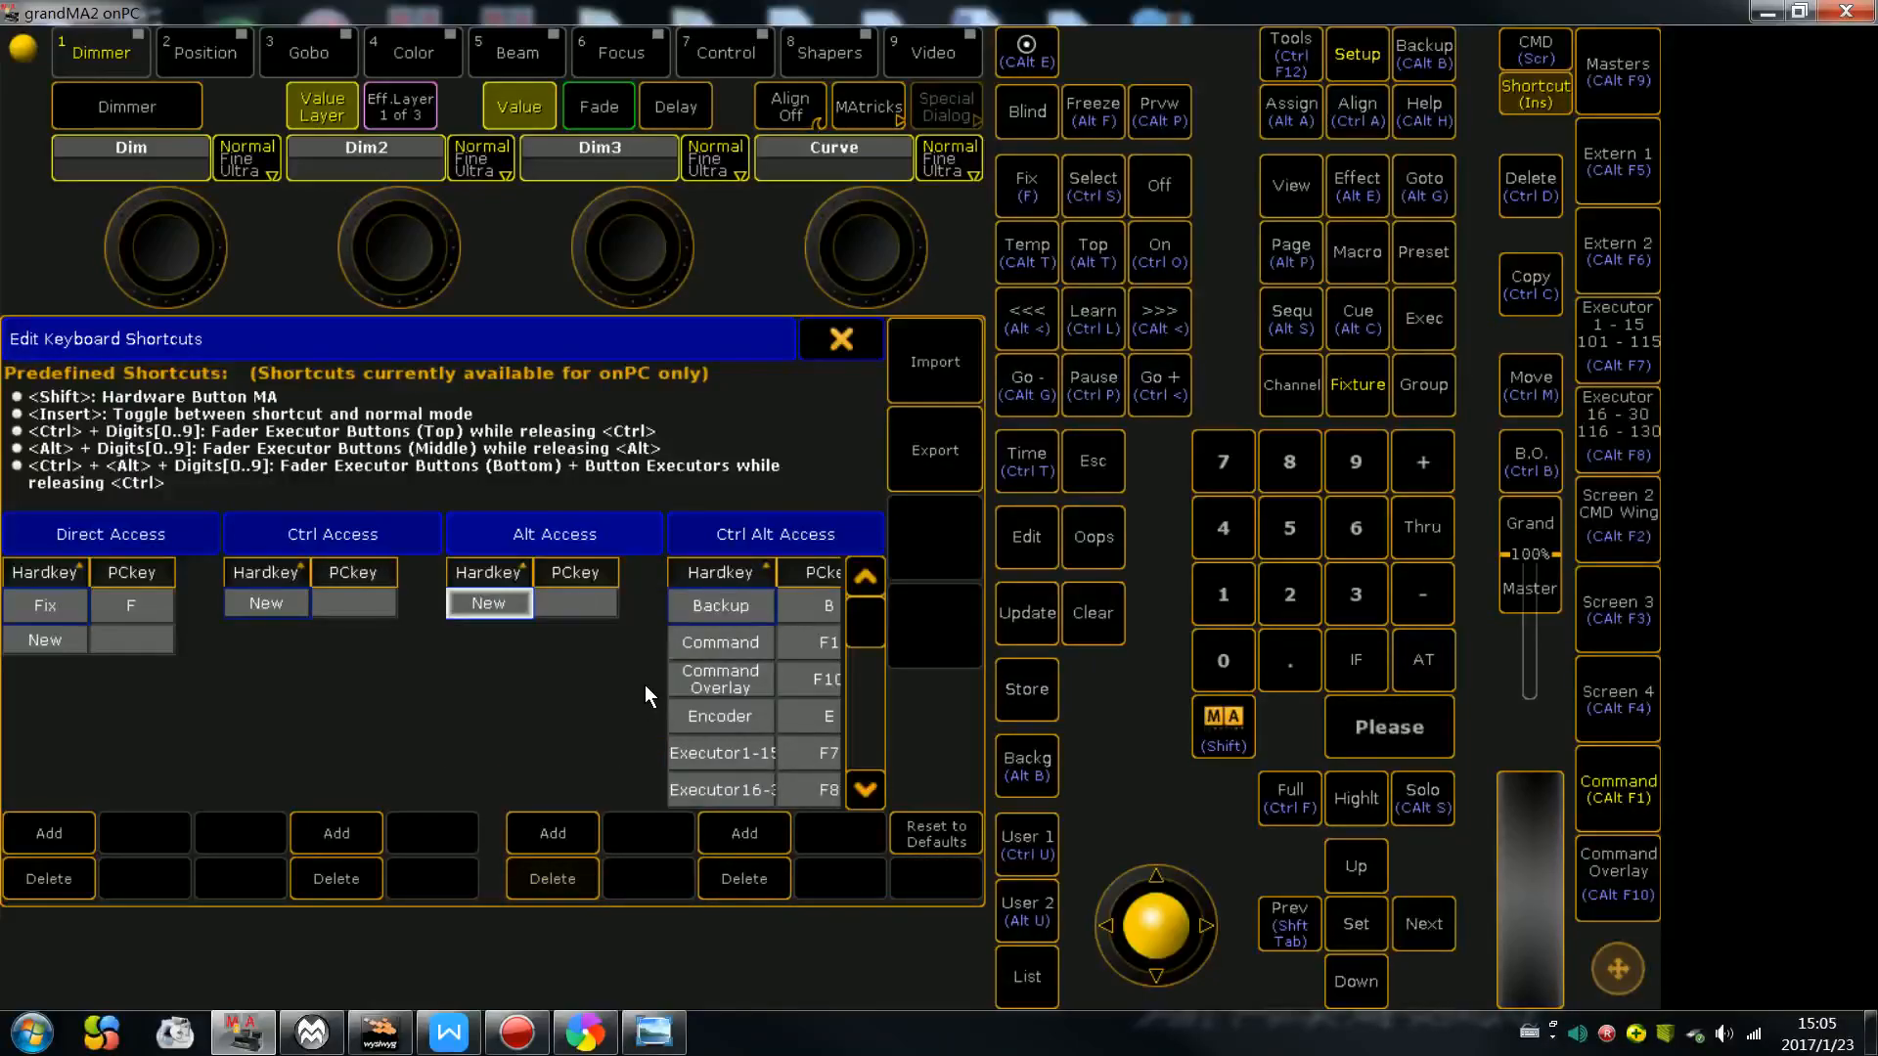
- Delete all shortcut entries from the Ctrl Alt Access table
{"action": "left_click", "coordinate": [720, 609]}
{"action": "left_click", "coordinate": [747, 880]}
{"action": "left_click", "coordinate": [747, 880]}
{"action": "left_click", "coordinate": [747, 881]}
{"action": "left_click", "coordinate": [747, 881]}
{"action": "left_click", "coordinate": [747, 881]}
{"action": "left_click", "coordinate": [747, 880]}
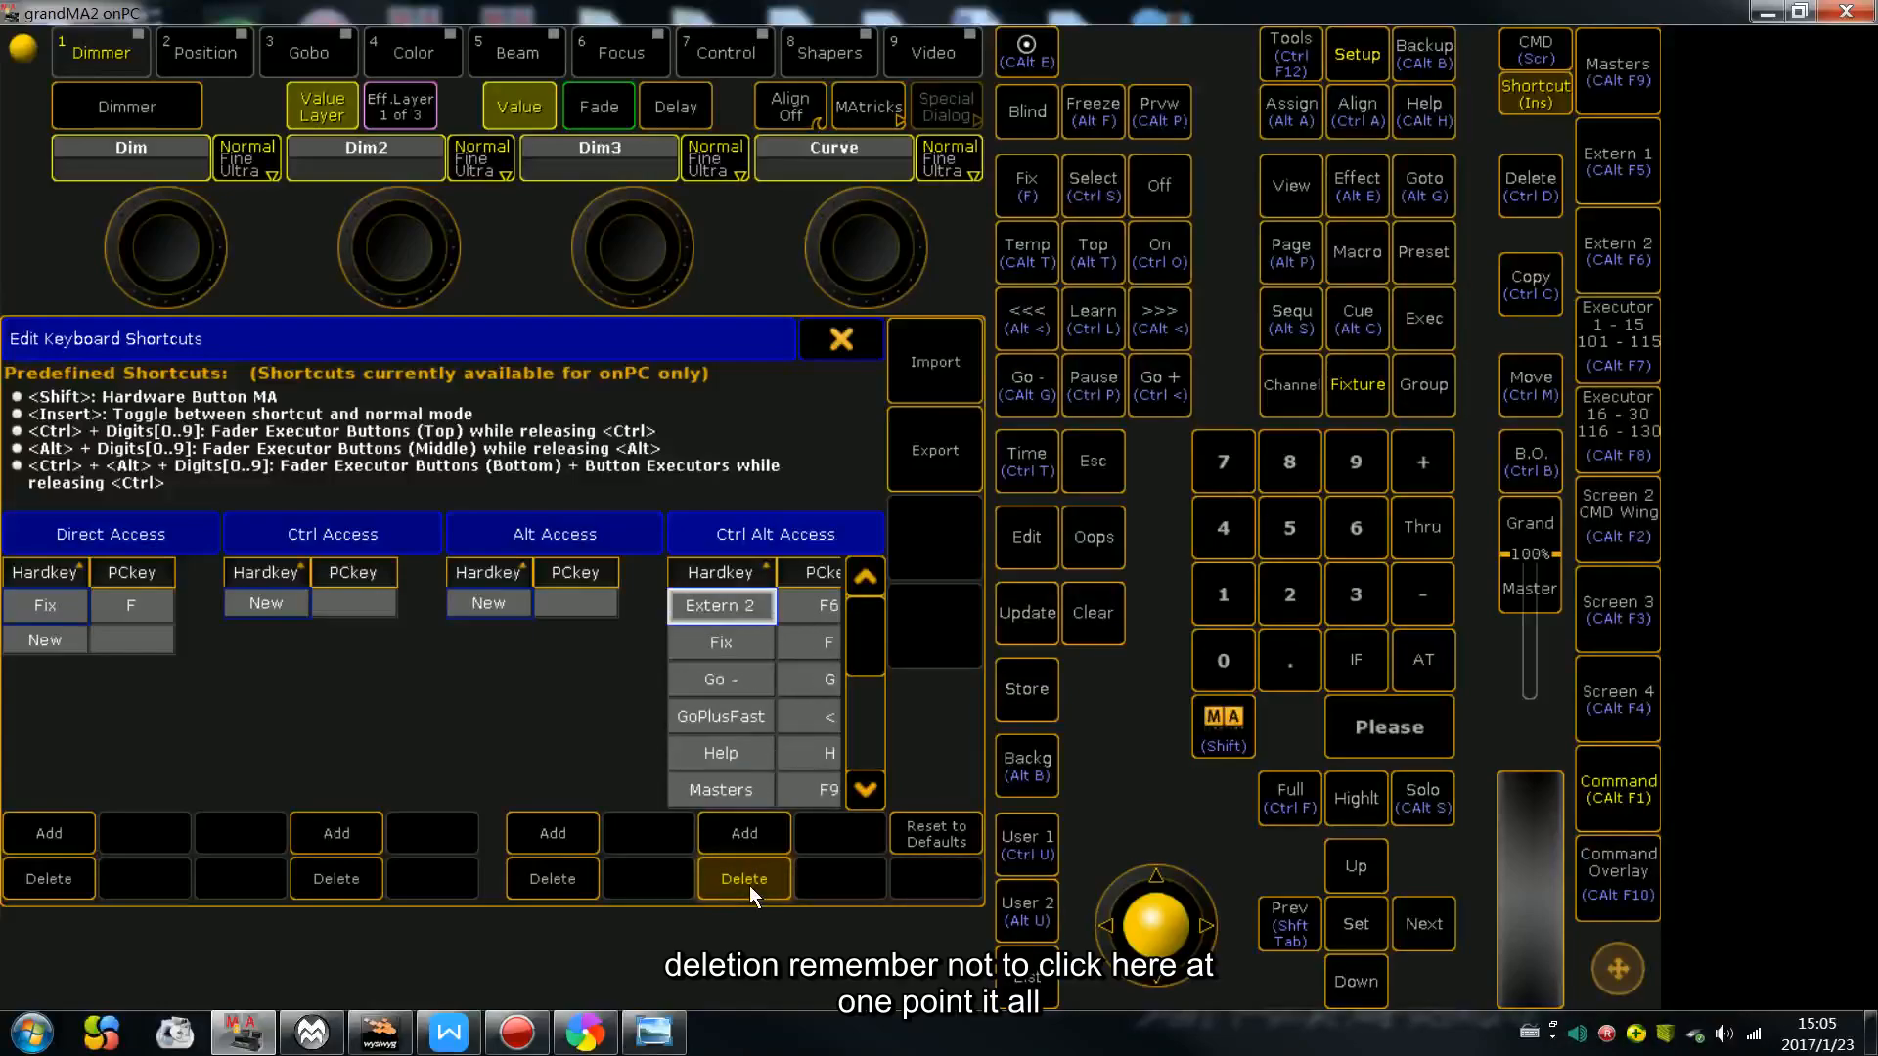
{"action": "left_click", "coordinate": [746, 881]}
{"action": "left_click", "coordinate": [747, 880]}
{"action": "left_click", "coordinate": [749, 880]}
{"action": "left_click", "coordinate": [749, 880]}
{"action": "left_click", "coordinate": [750, 881]}
{"action": "left_click", "coordinate": [750, 881]}
{"action": "left_click", "coordinate": [749, 881]}
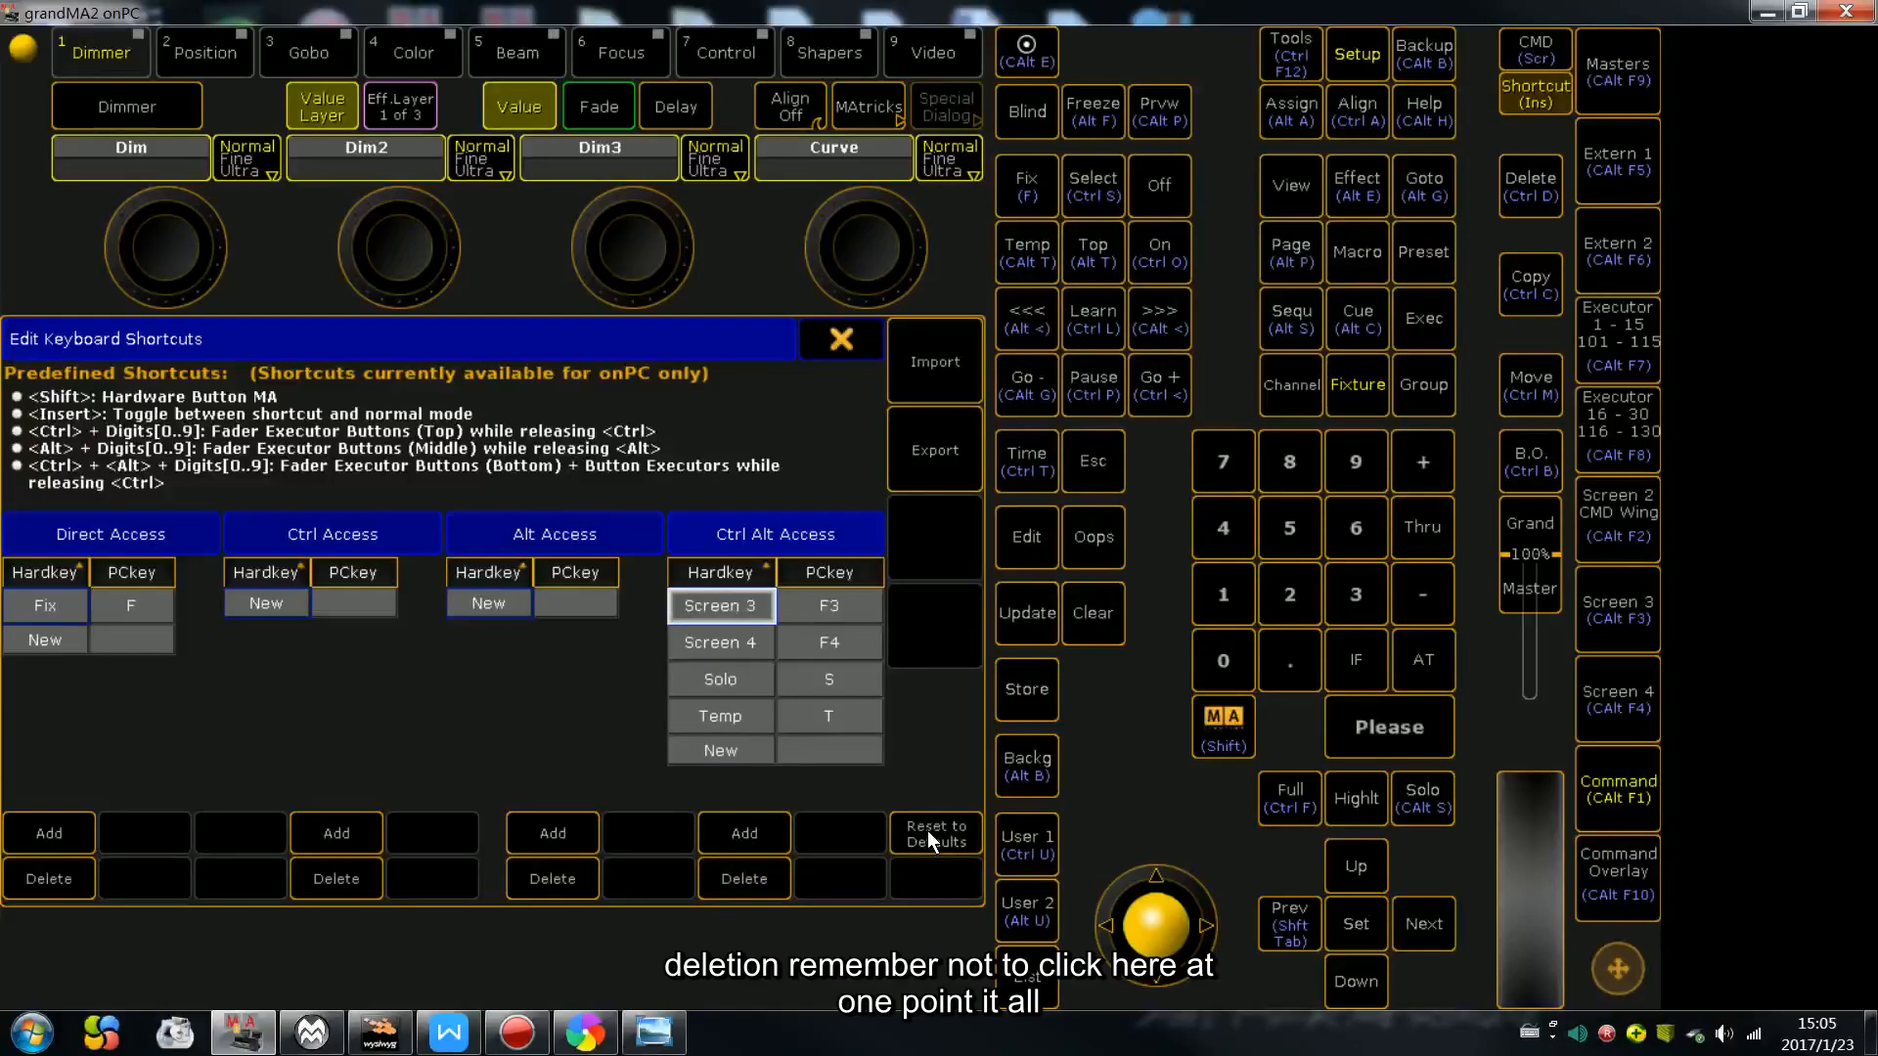
{"action": "left_click", "coordinate": [752, 882]}
{"action": "left_click", "coordinate": [753, 882]}
{"action": "left_click", "coordinate": [752, 883]}
{"action": "left_click", "coordinate": [752, 882]}
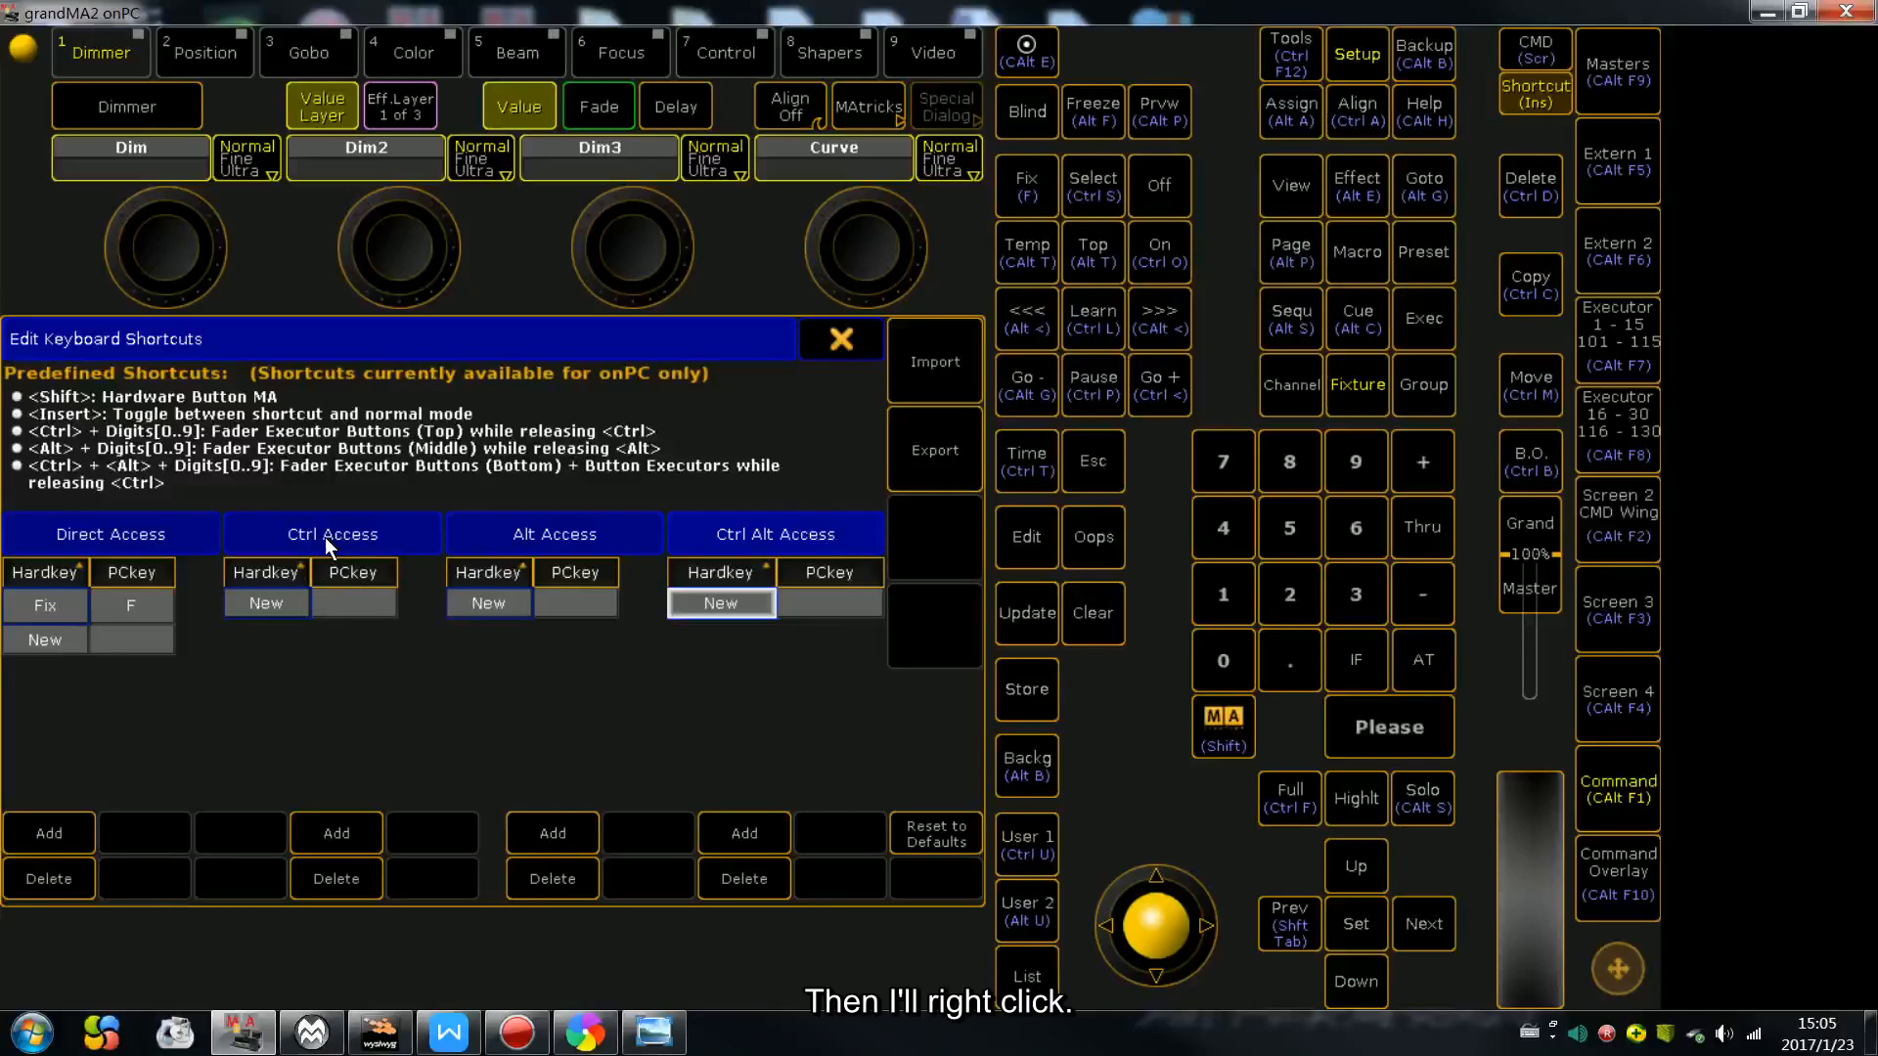
- Add a Ctrl Access shortcut that assigns the Blind hardkey to the B key
{"action": "right_click", "coordinate": [261, 602]}
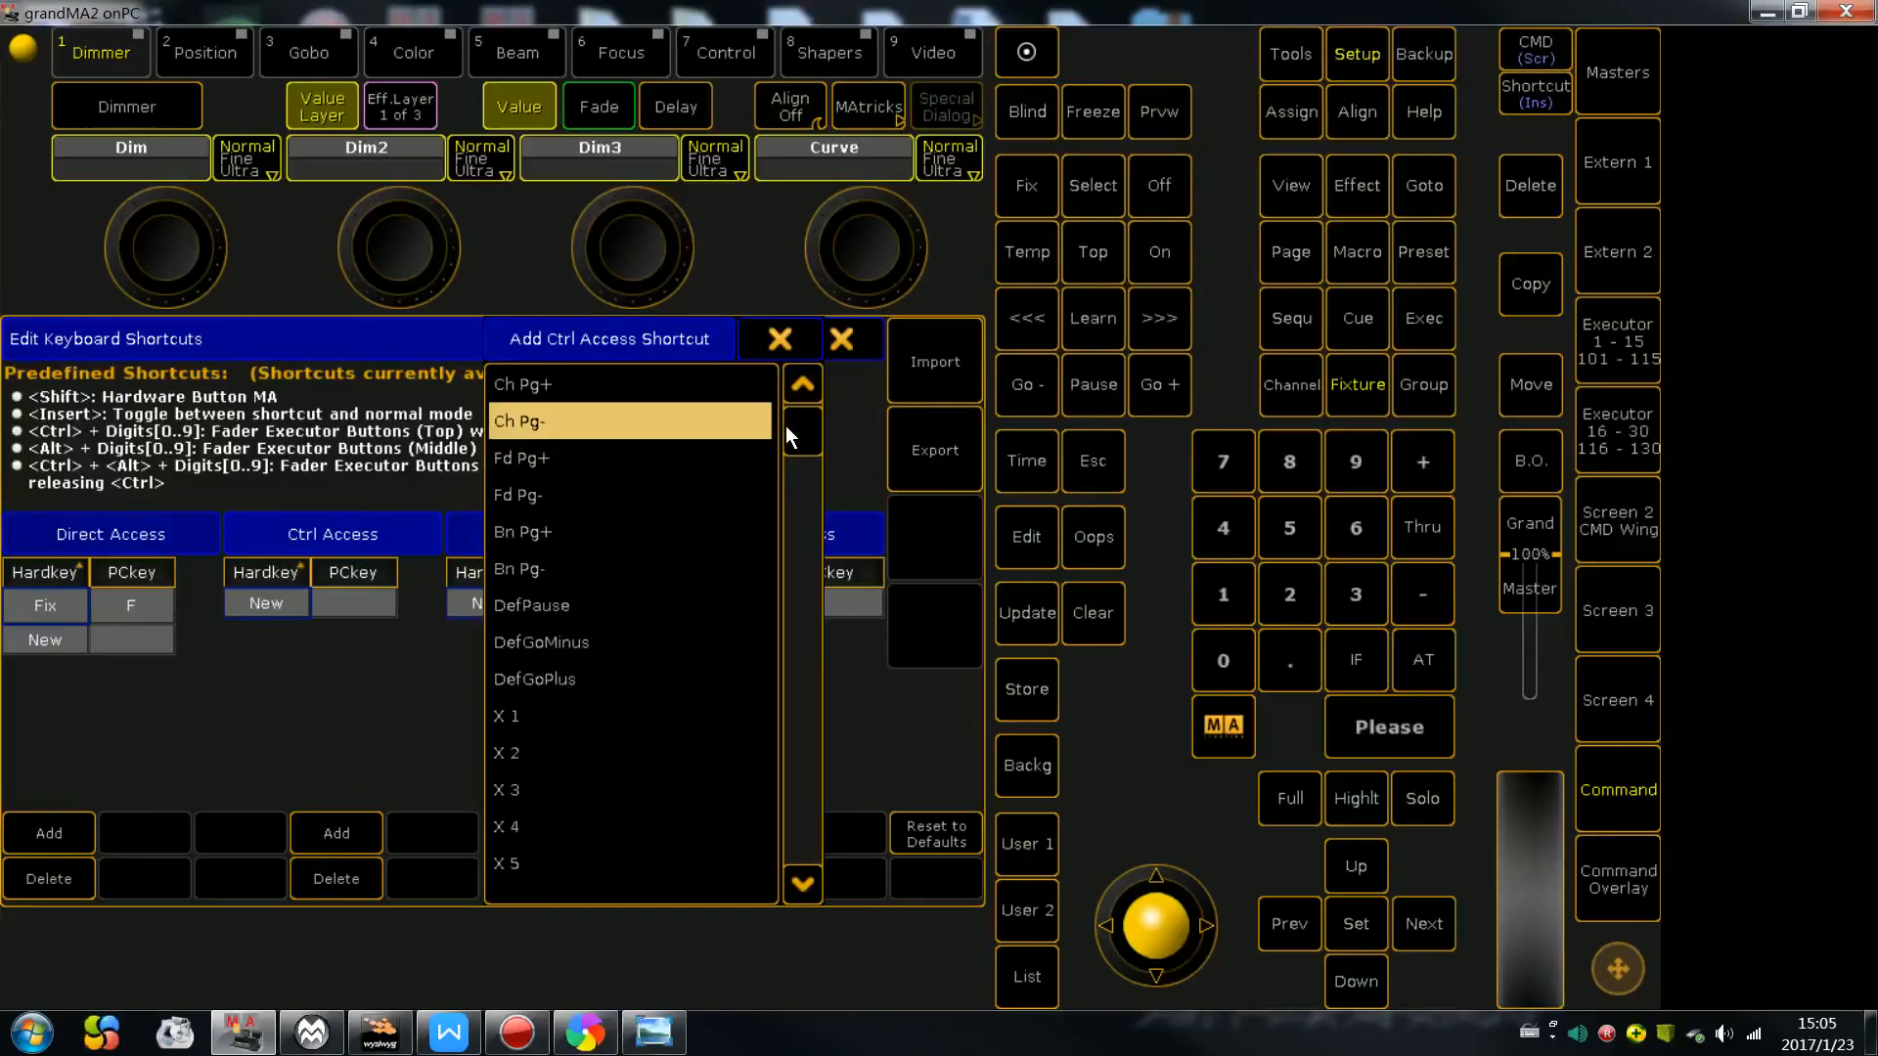
{"action": "left_click_drag", "start_coordinate": [797, 435], "coordinate": [782, 631]}
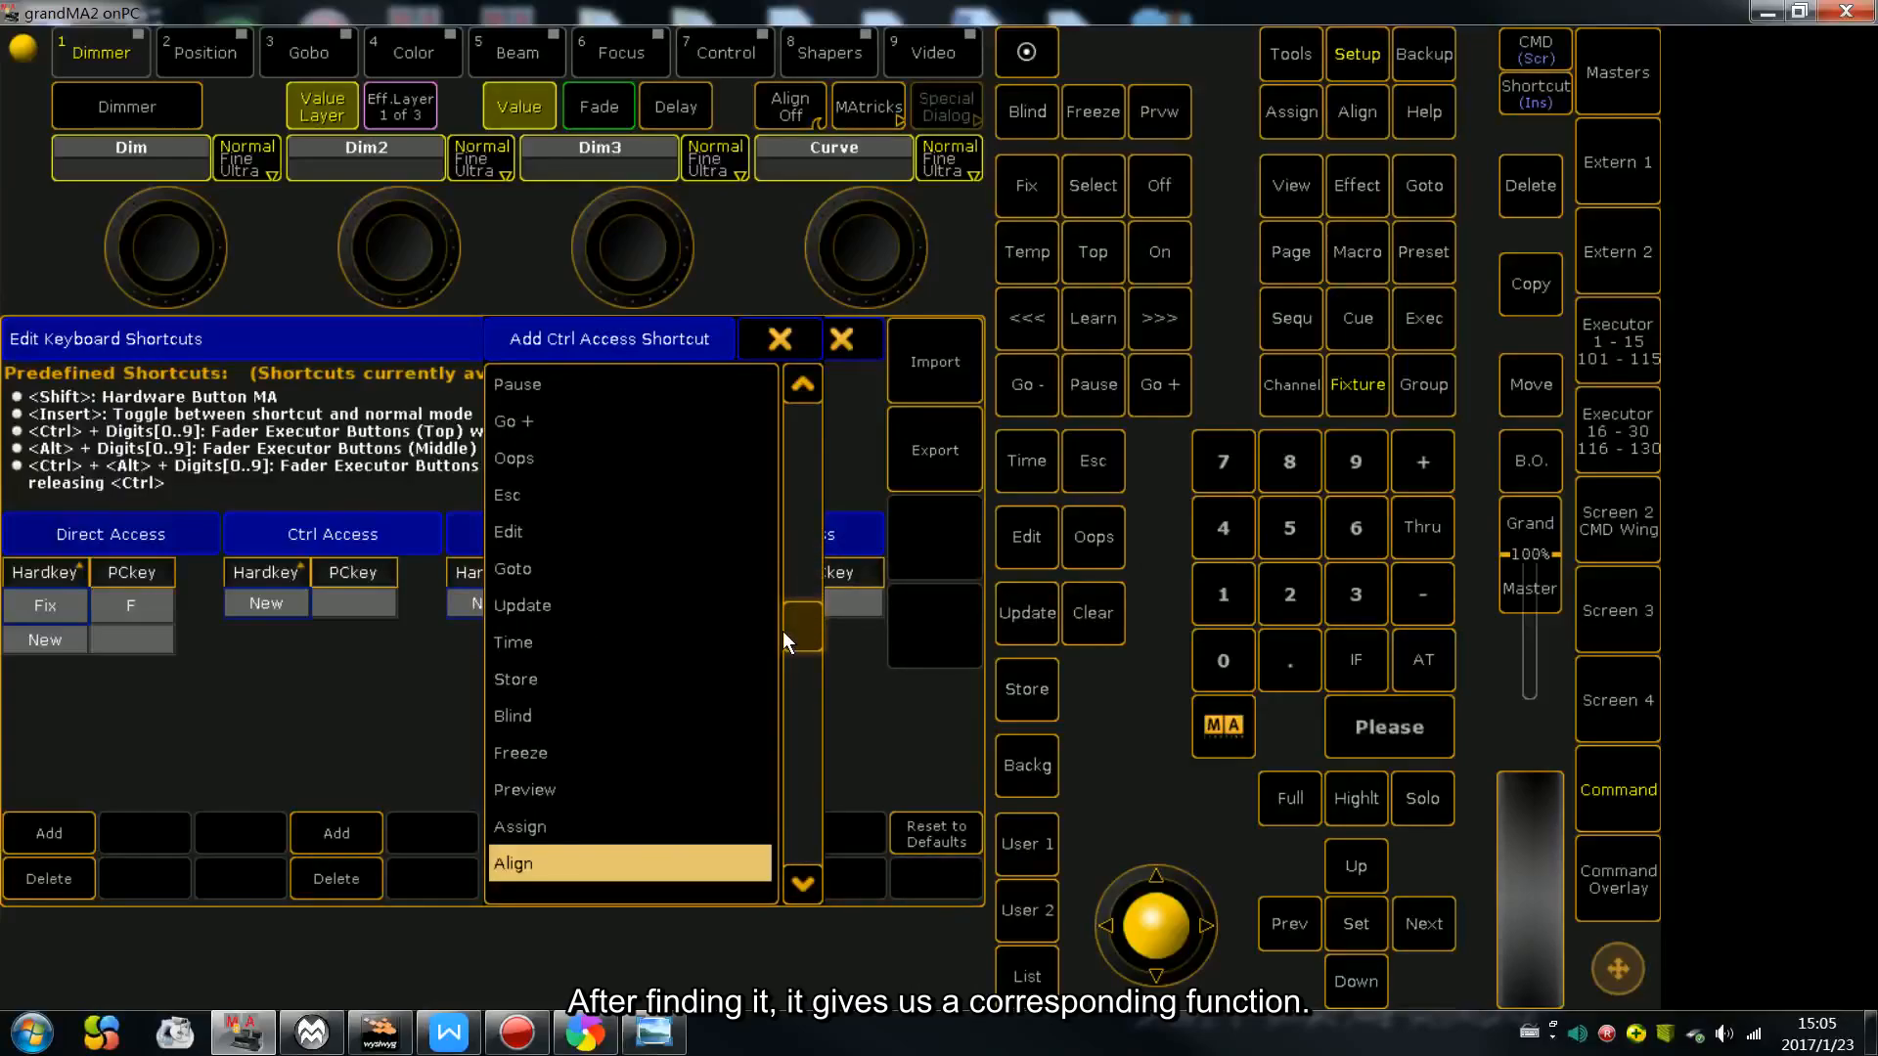
{"action": "left_click", "coordinate": [588, 711]}
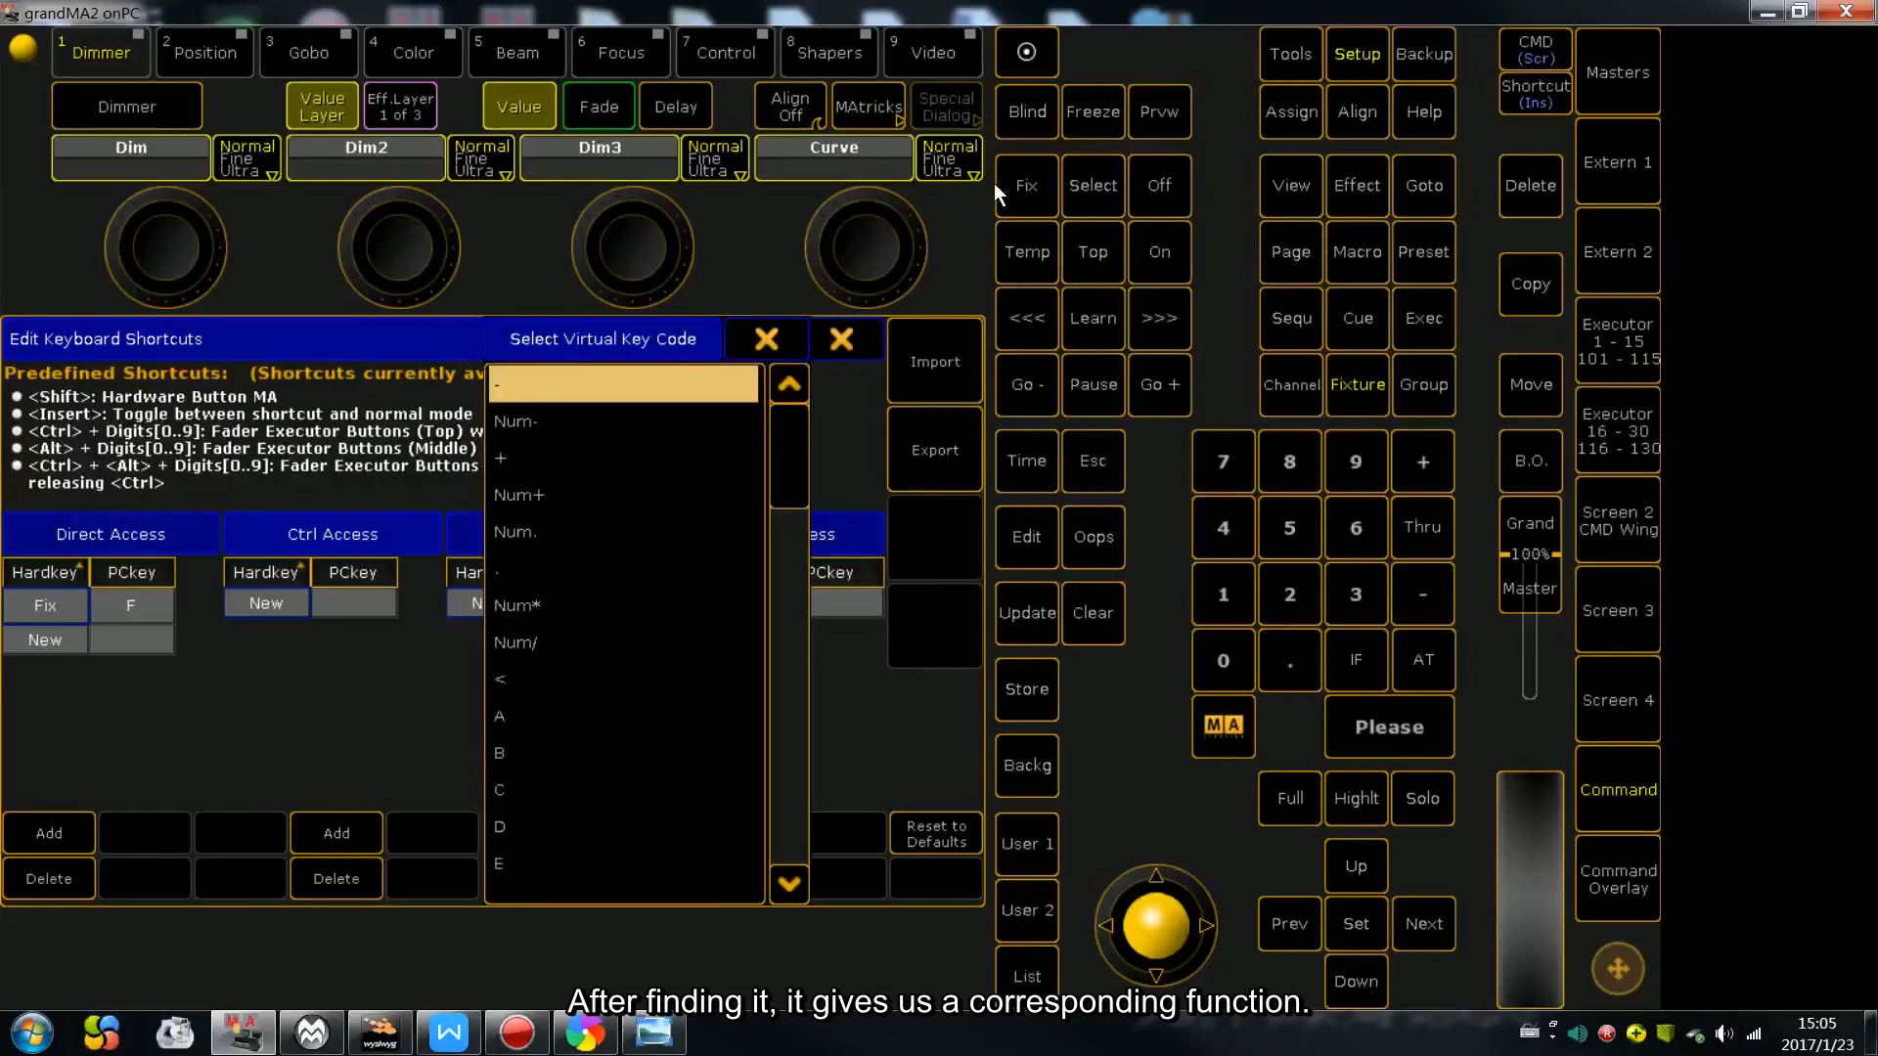
{"action": "left_click_drag", "start_coordinate": [789, 455], "coordinate": [783, 497]}
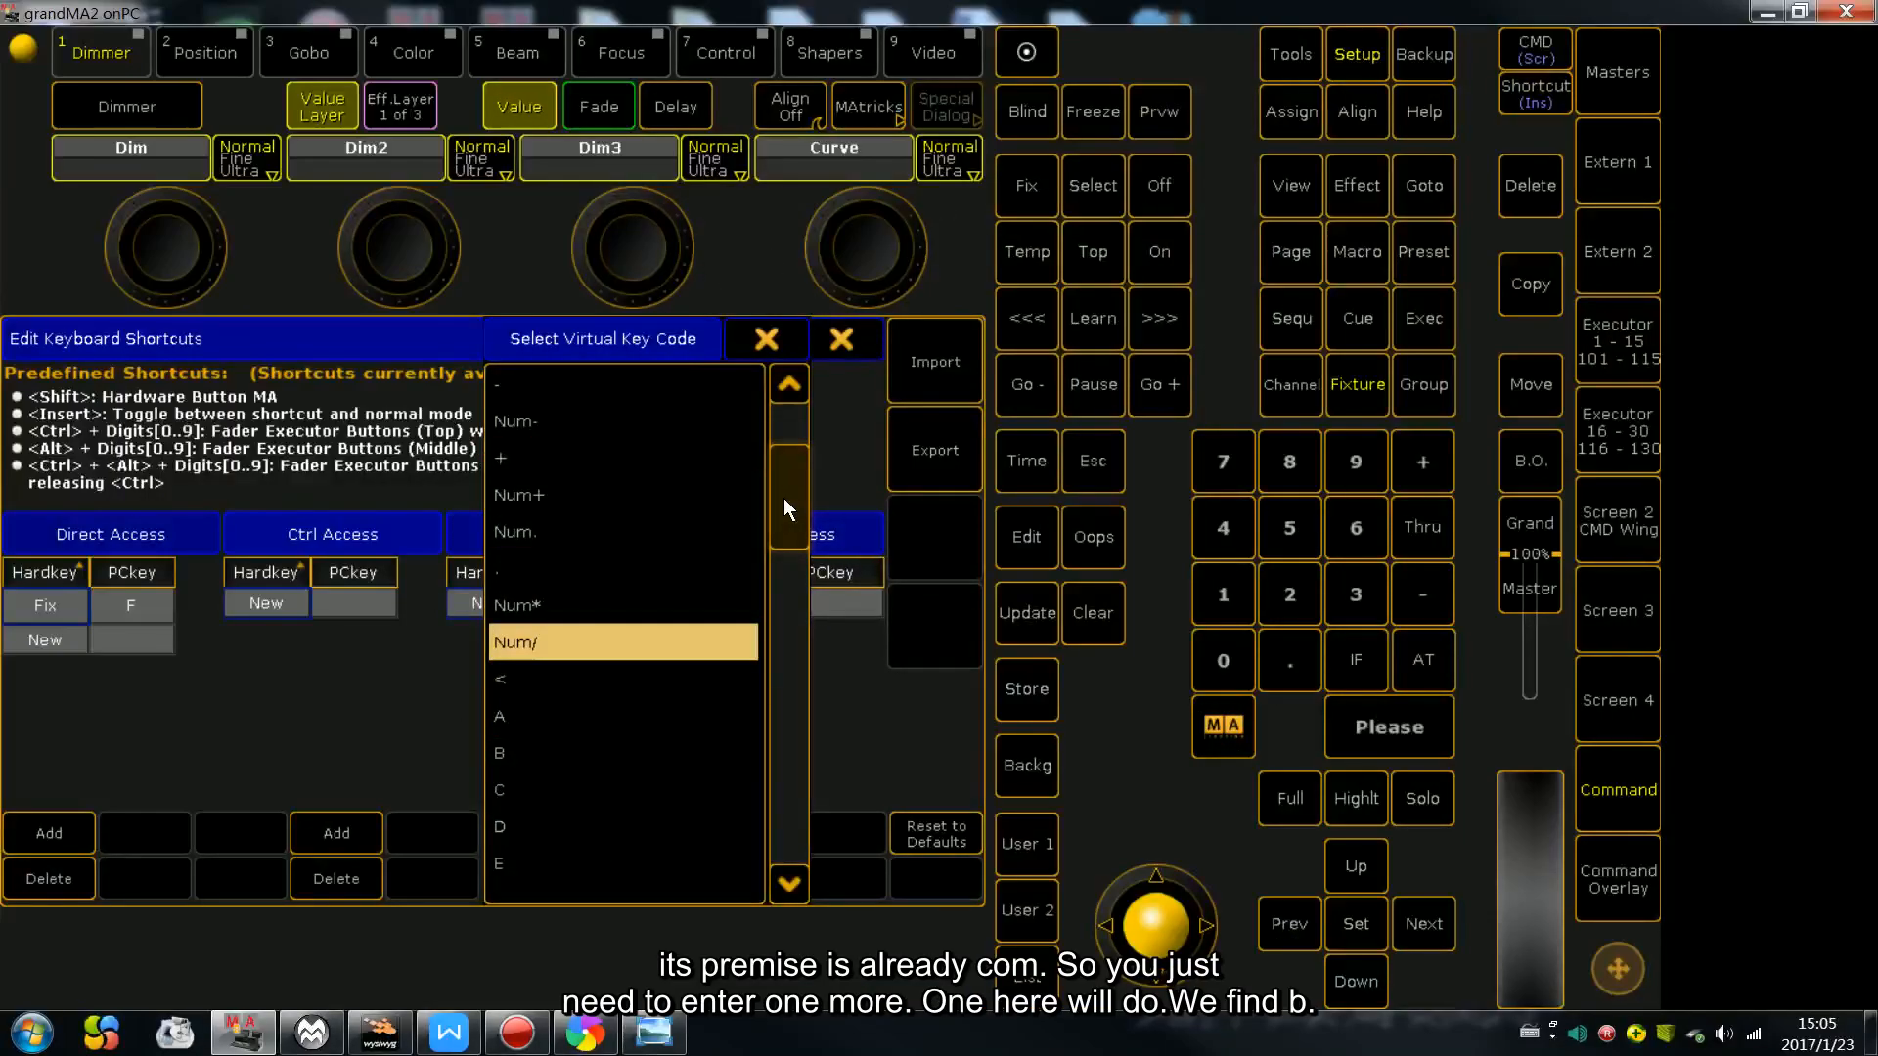
{"action": "left_click", "coordinate": [733, 495]}
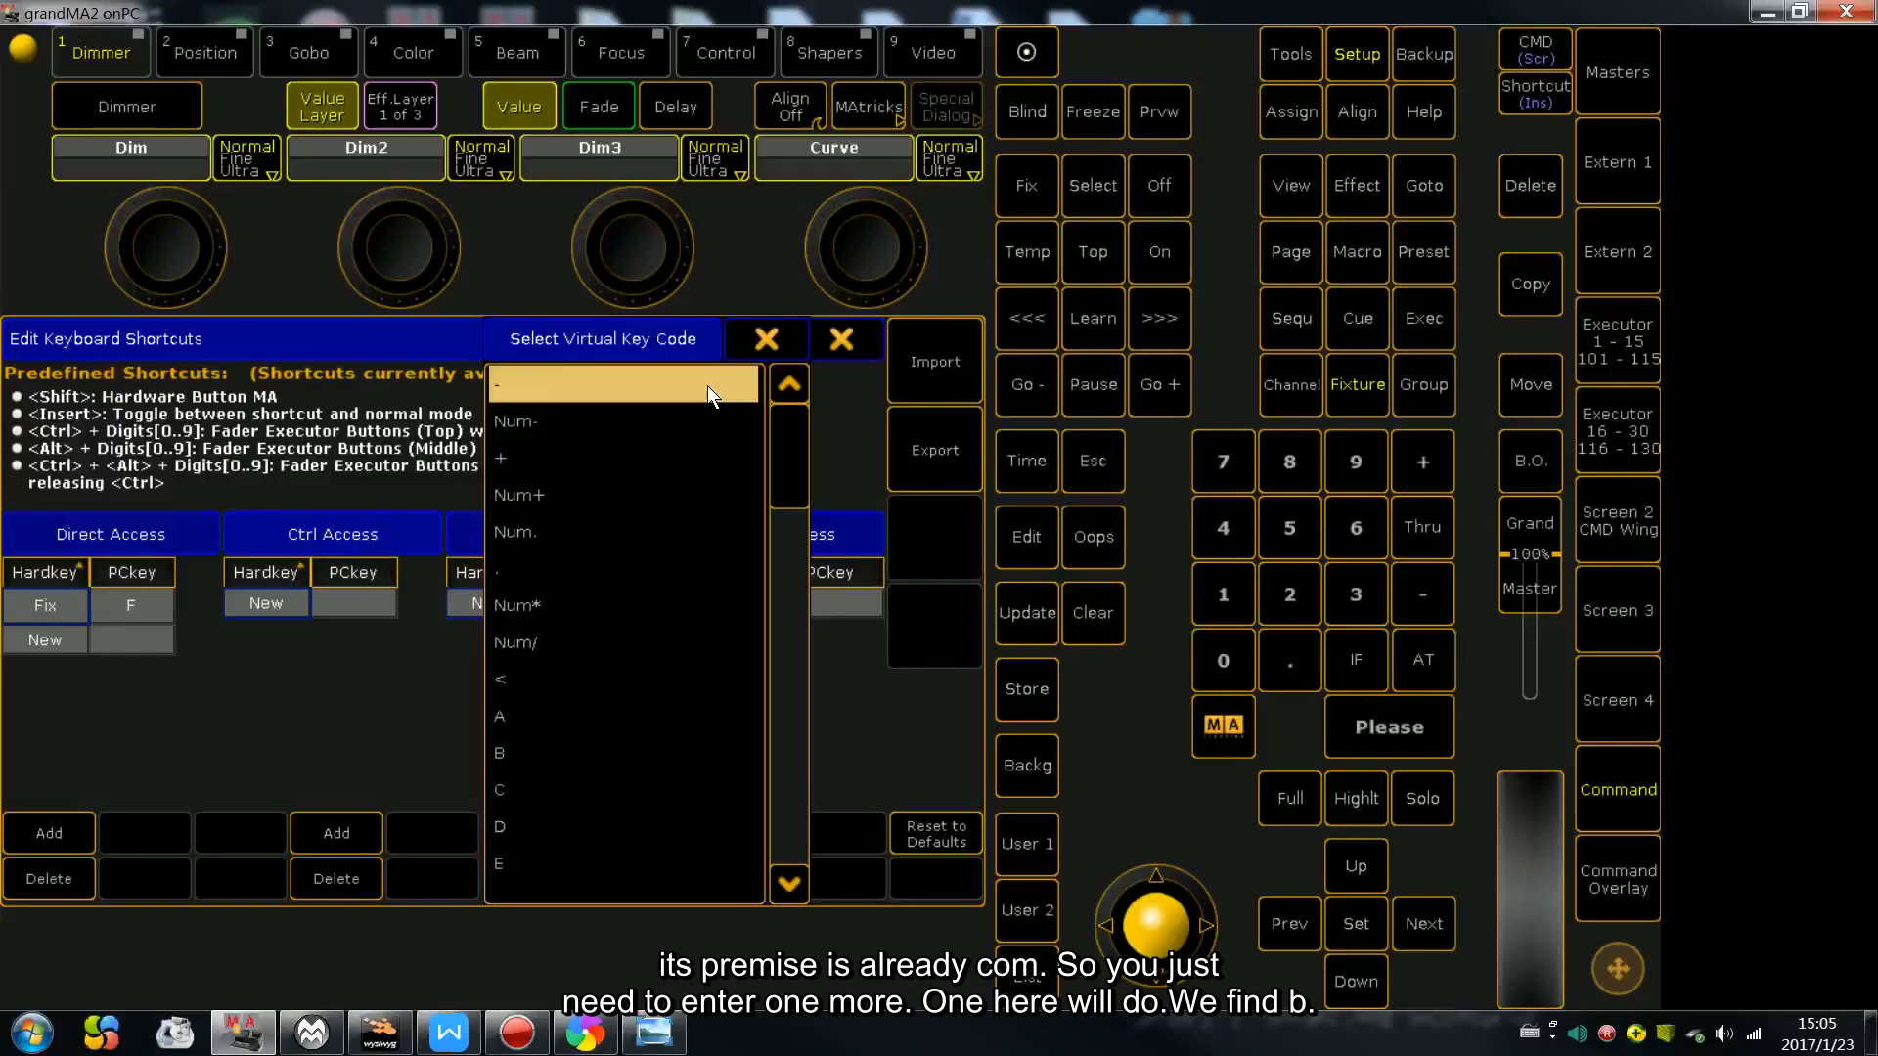
{"action": "left_click_drag", "start_coordinate": [778, 460], "coordinate": [767, 551]}
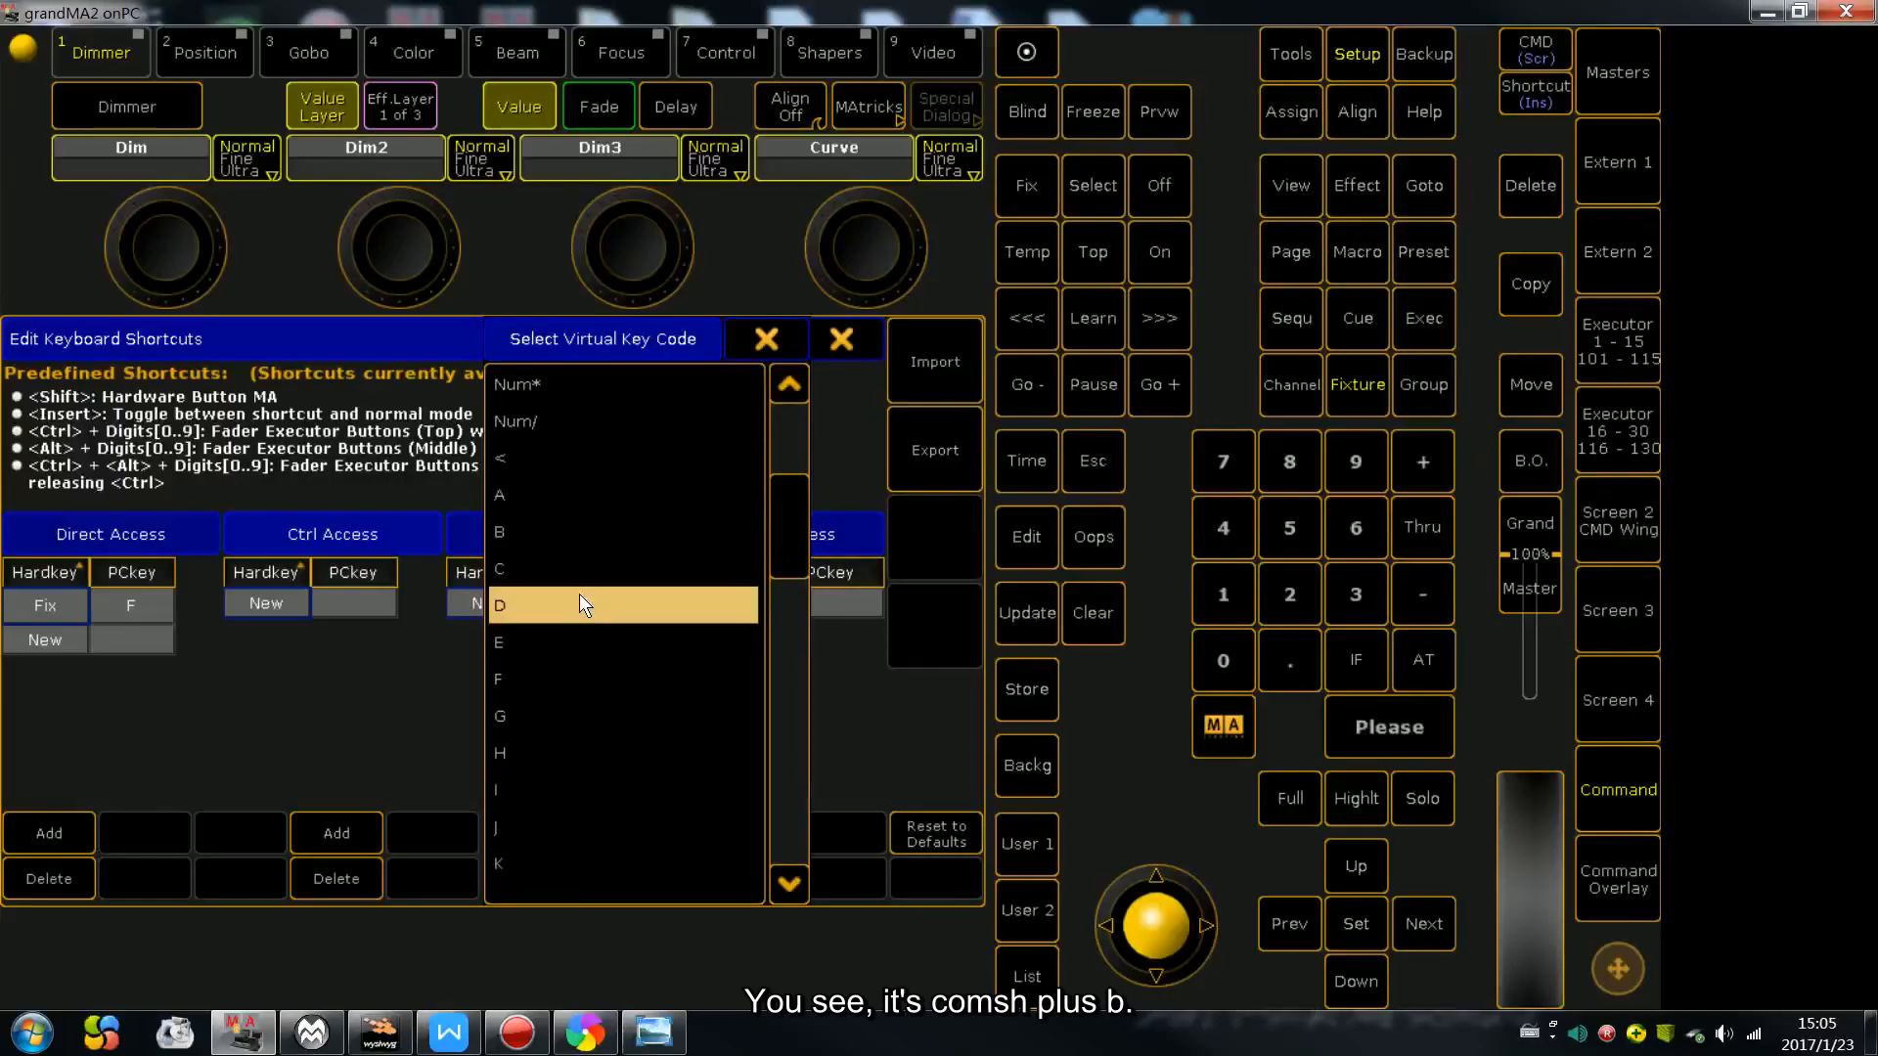
{"action": "left_click", "coordinate": [542, 542]}
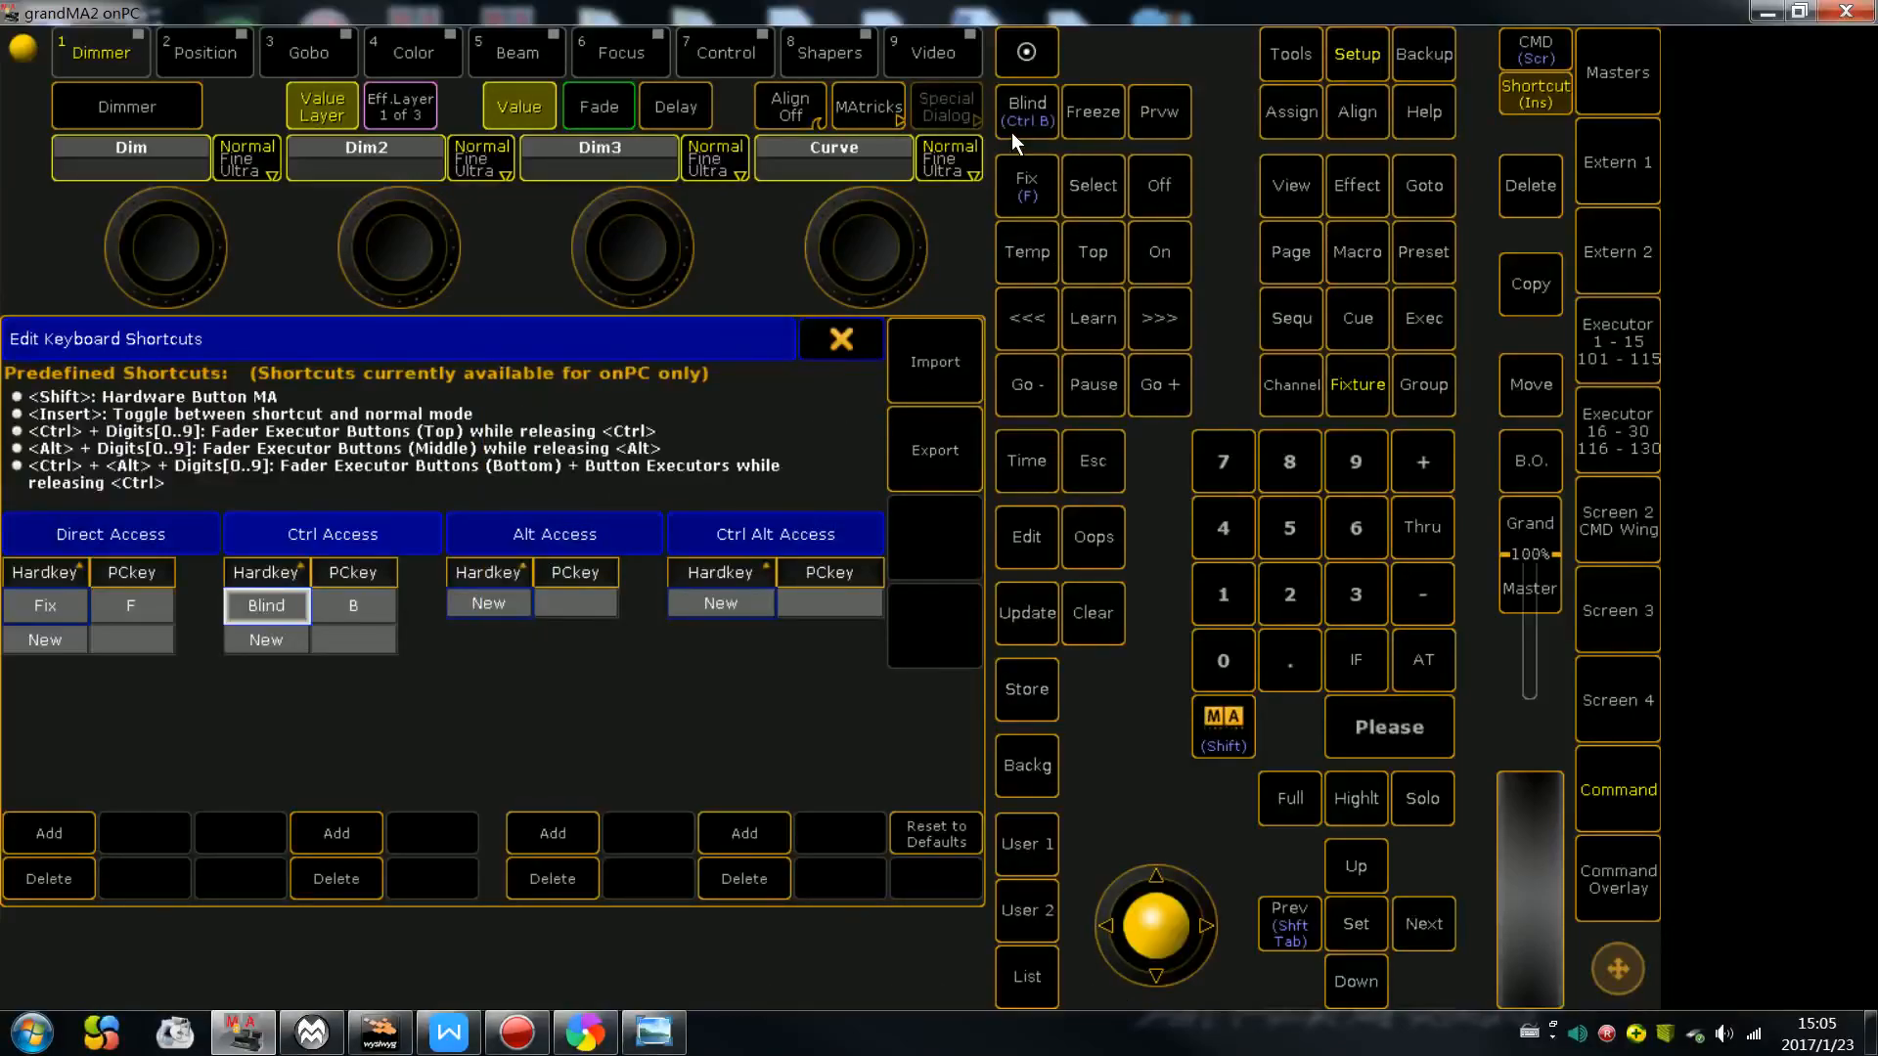
- View the keyboard picture in Windows Photo Viewer and return to grandMA2 onPC
{"action": "left_click", "coordinate": [654, 1032]}
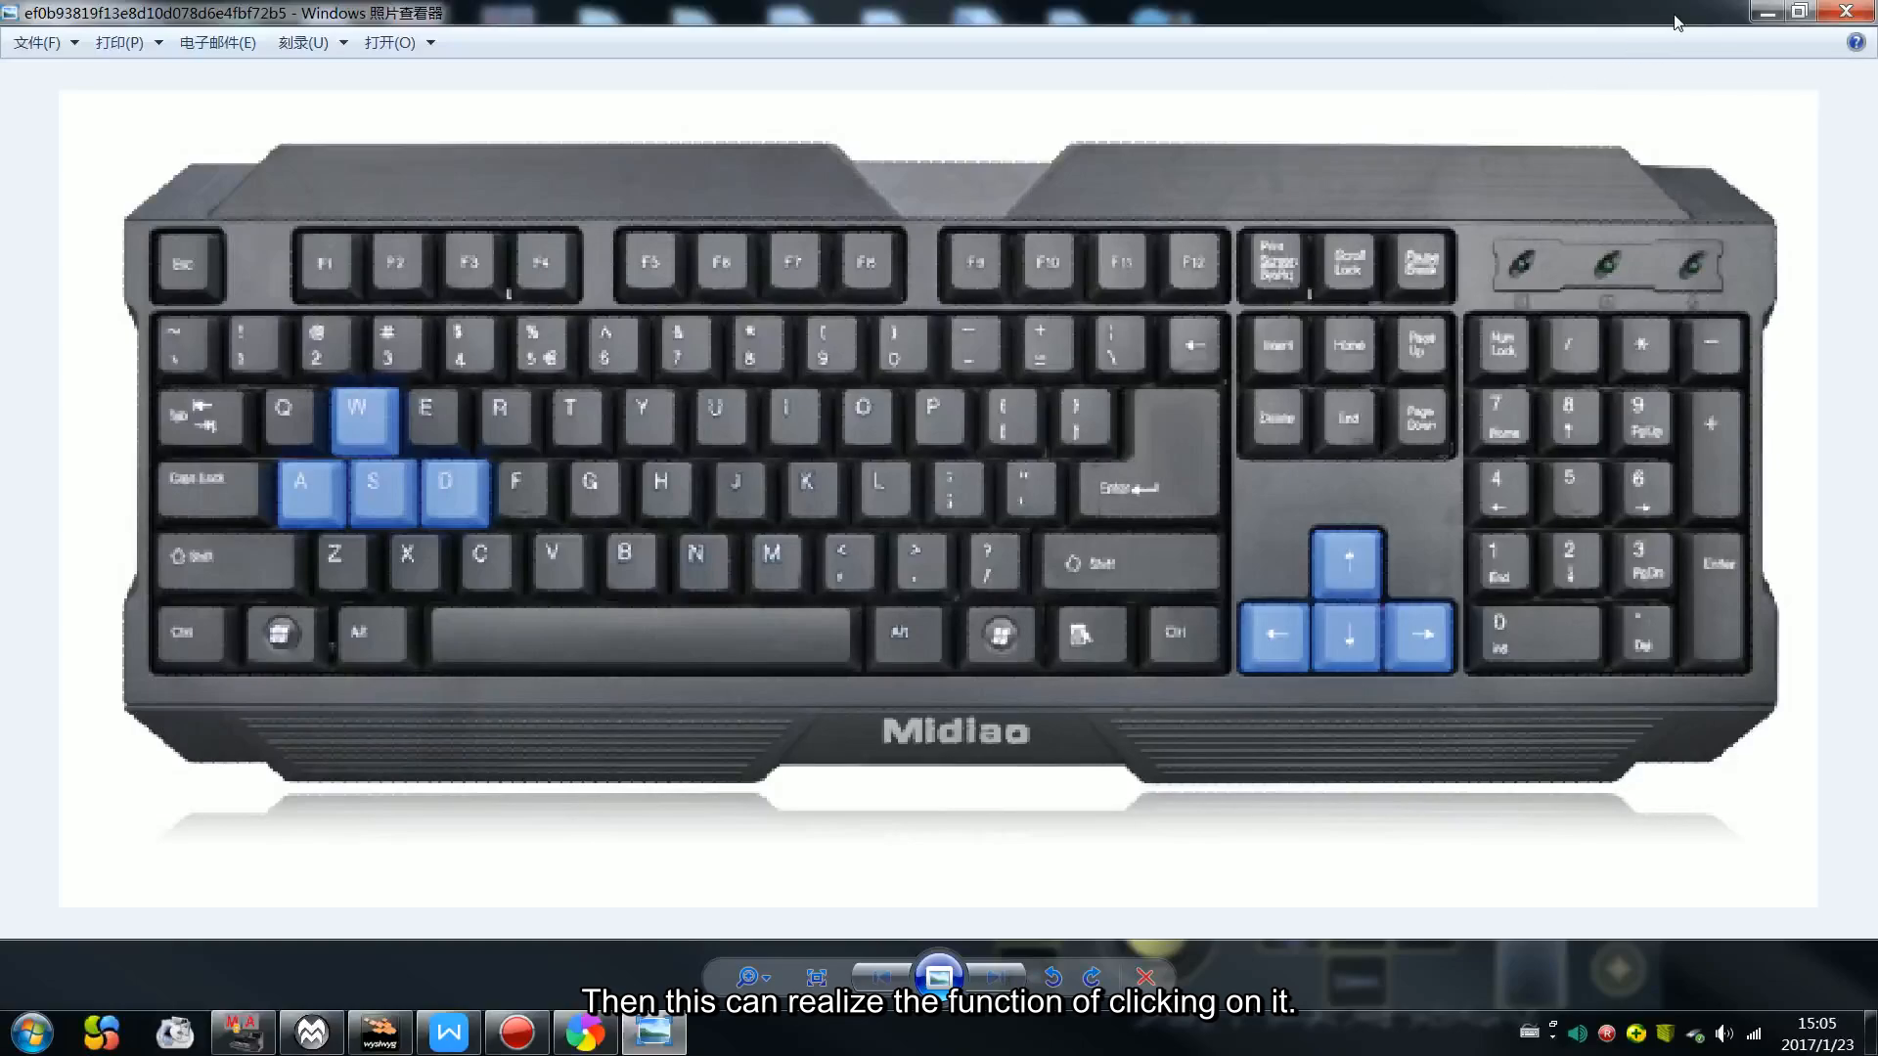
{"action": "left_click", "coordinate": [1766, 12]}
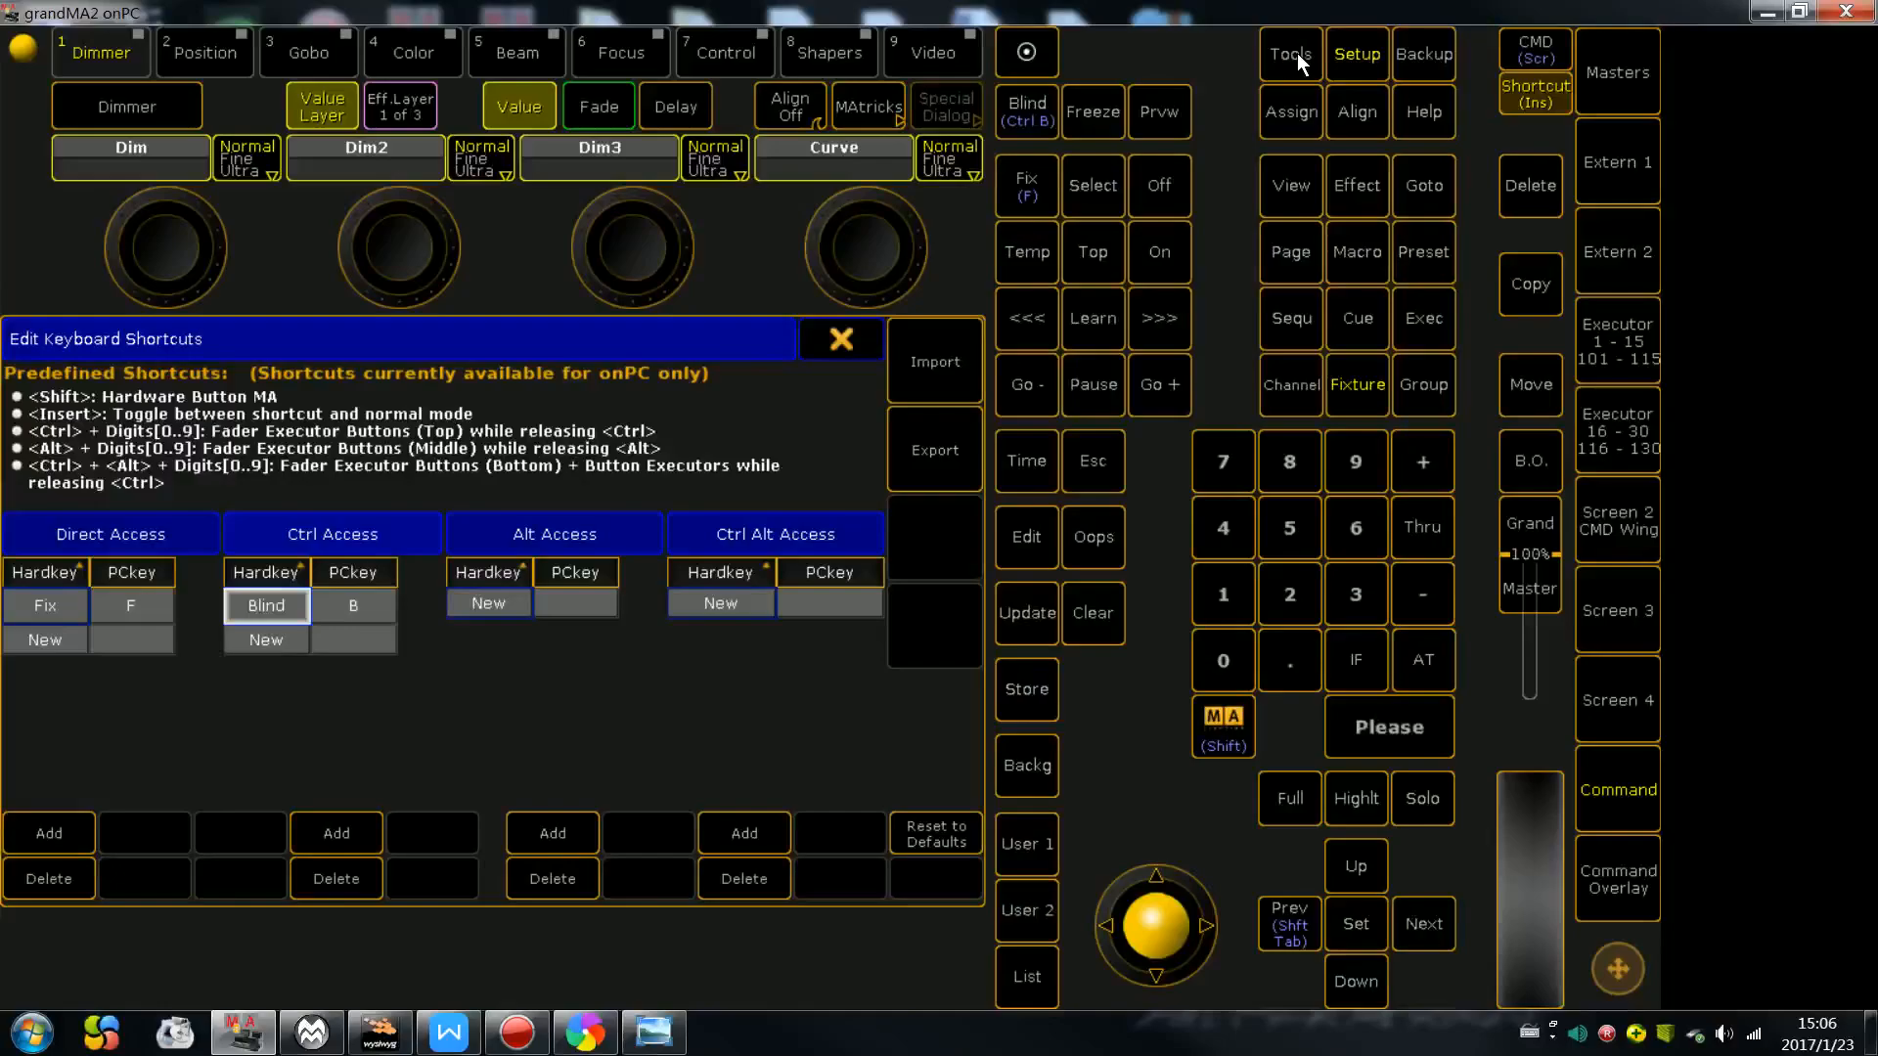
- Import the 2222.xml keyboard shortcuts from the internal drive and close the shortcut editor and setup
{"action": "left_click", "coordinate": [895, 354]}
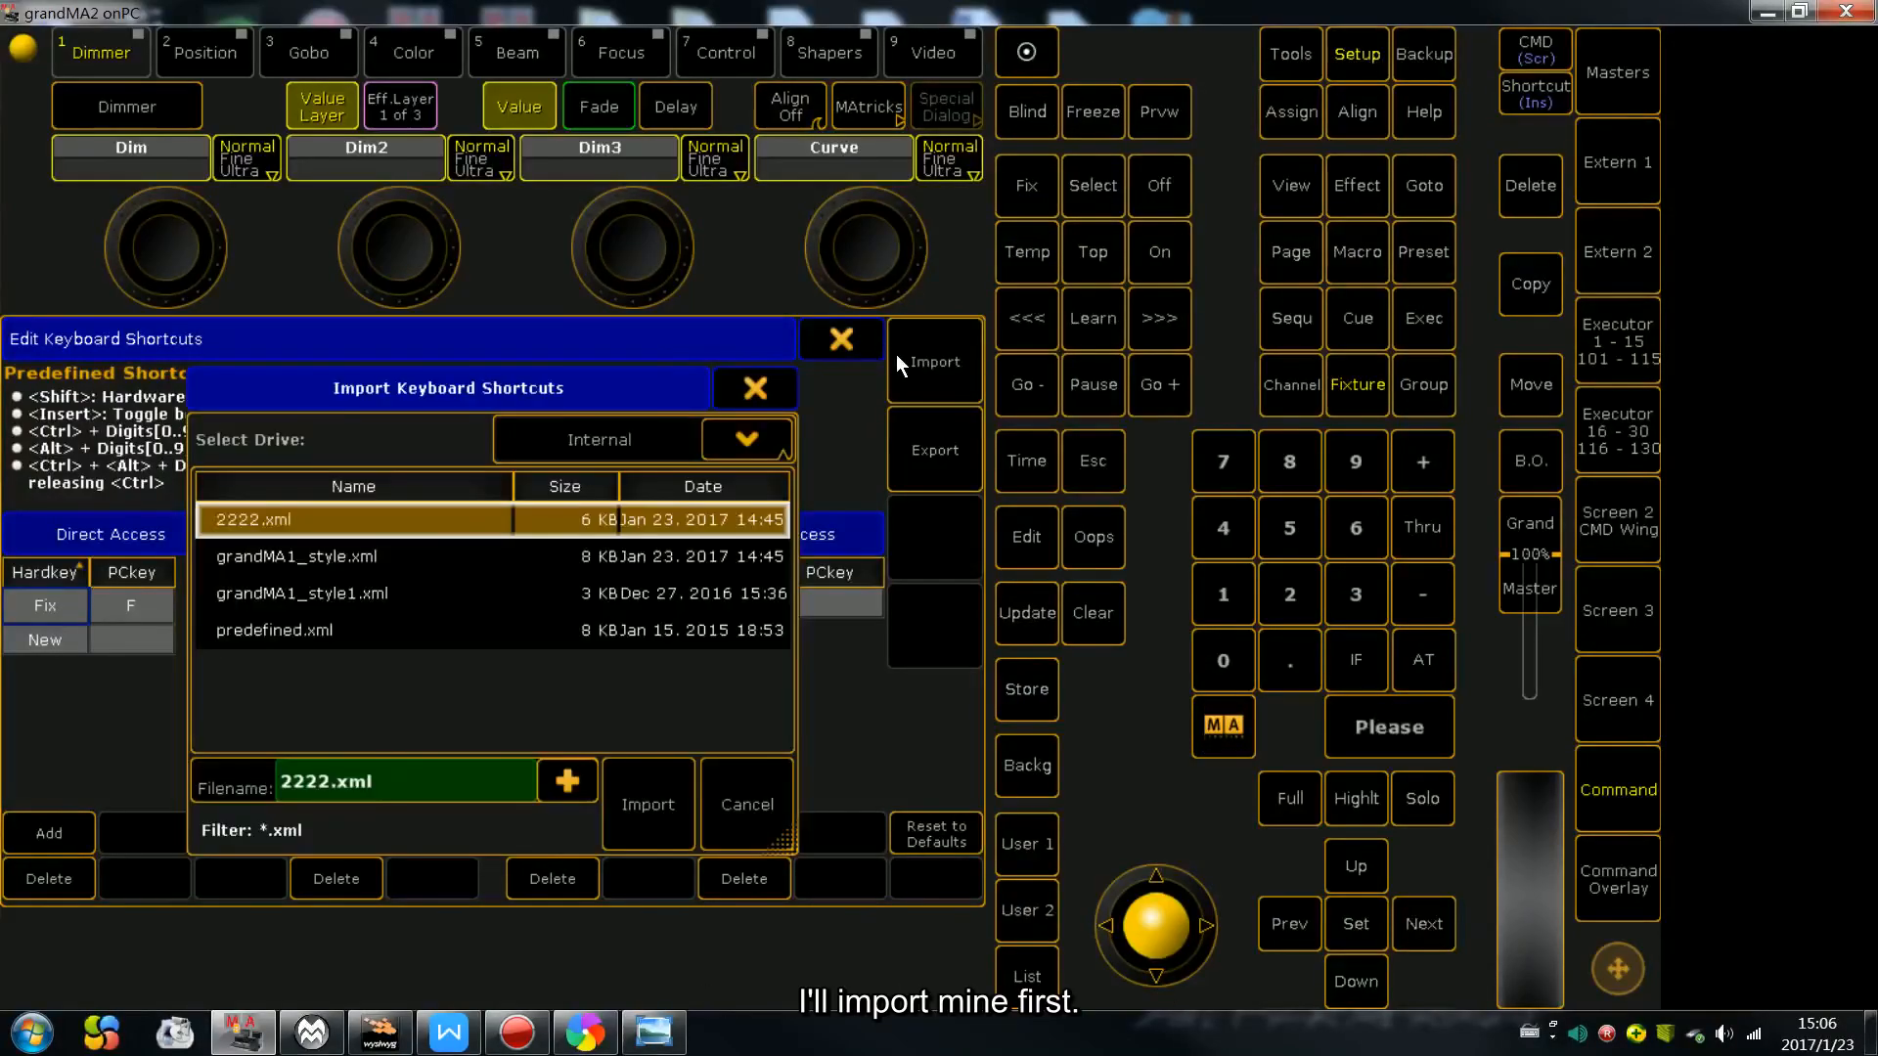
{"action": "left_click", "coordinate": [654, 802]}
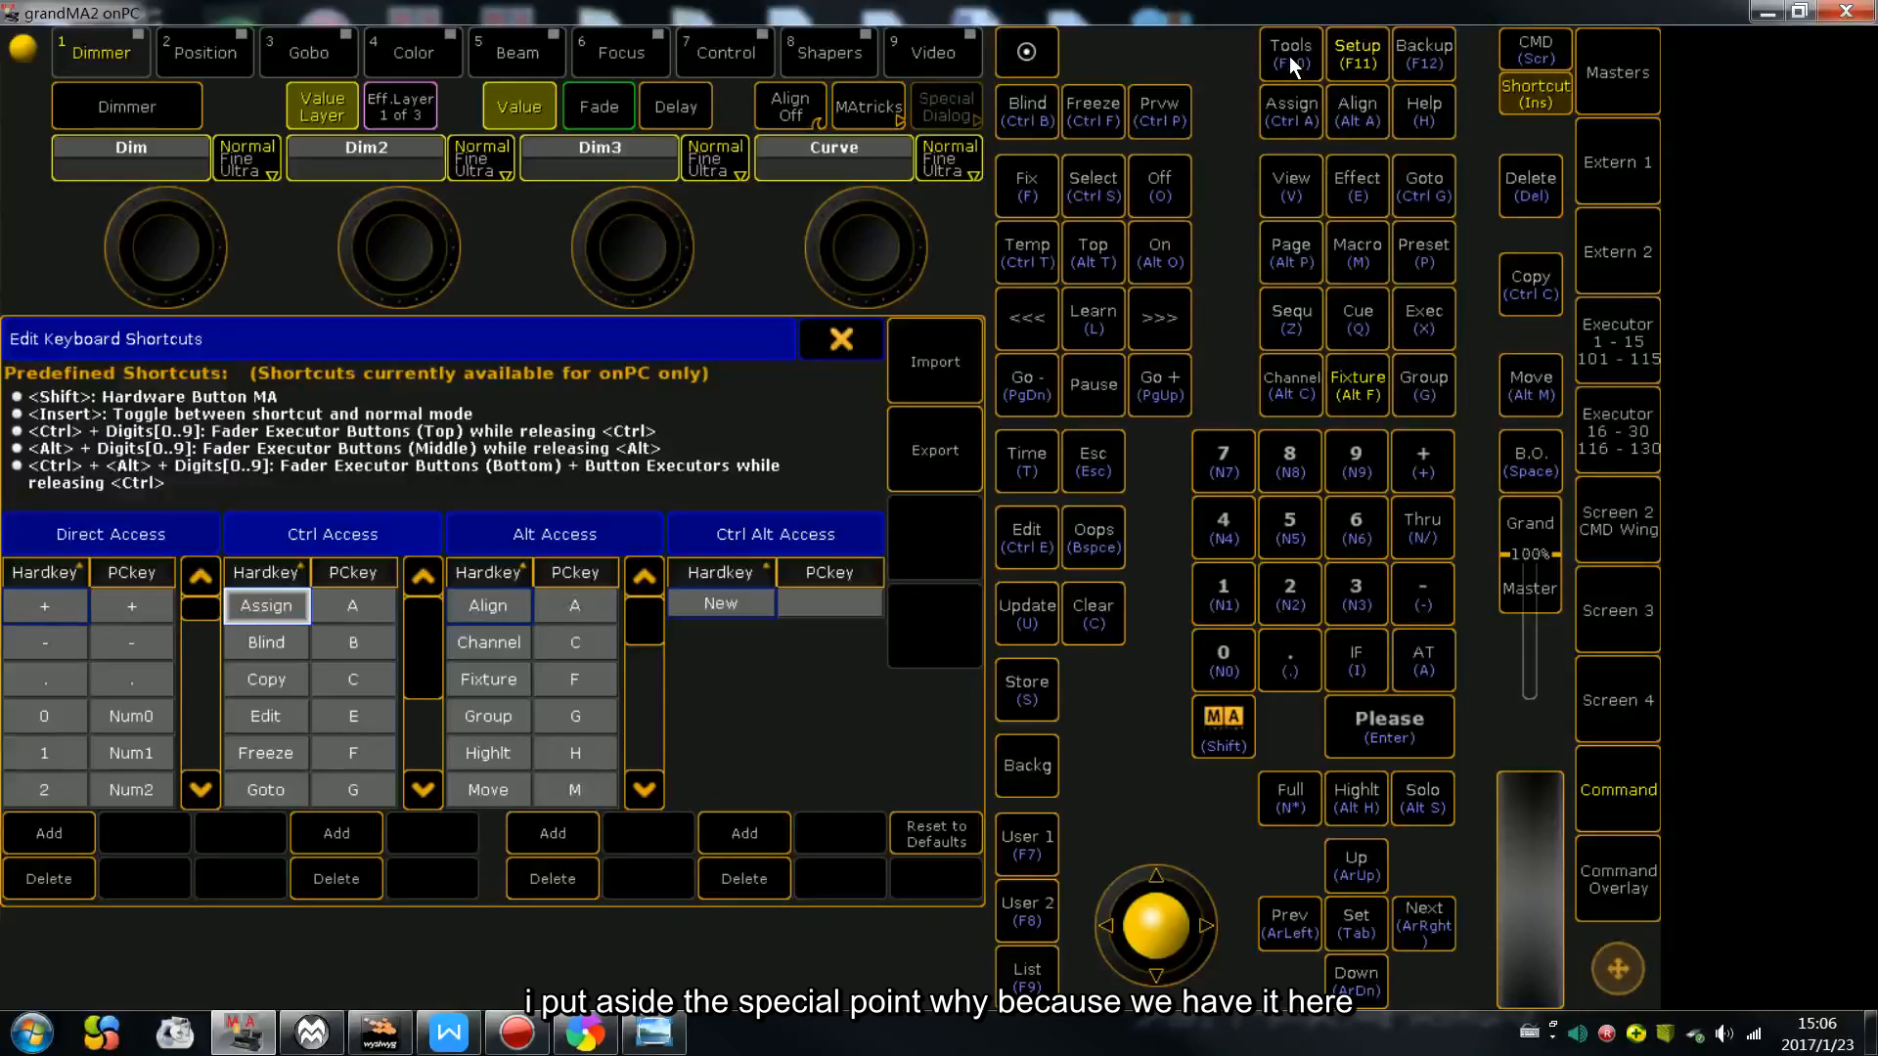
{"action": "left_click", "coordinate": [841, 340]}
{"action": "left_click", "coordinate": [941, 336]}
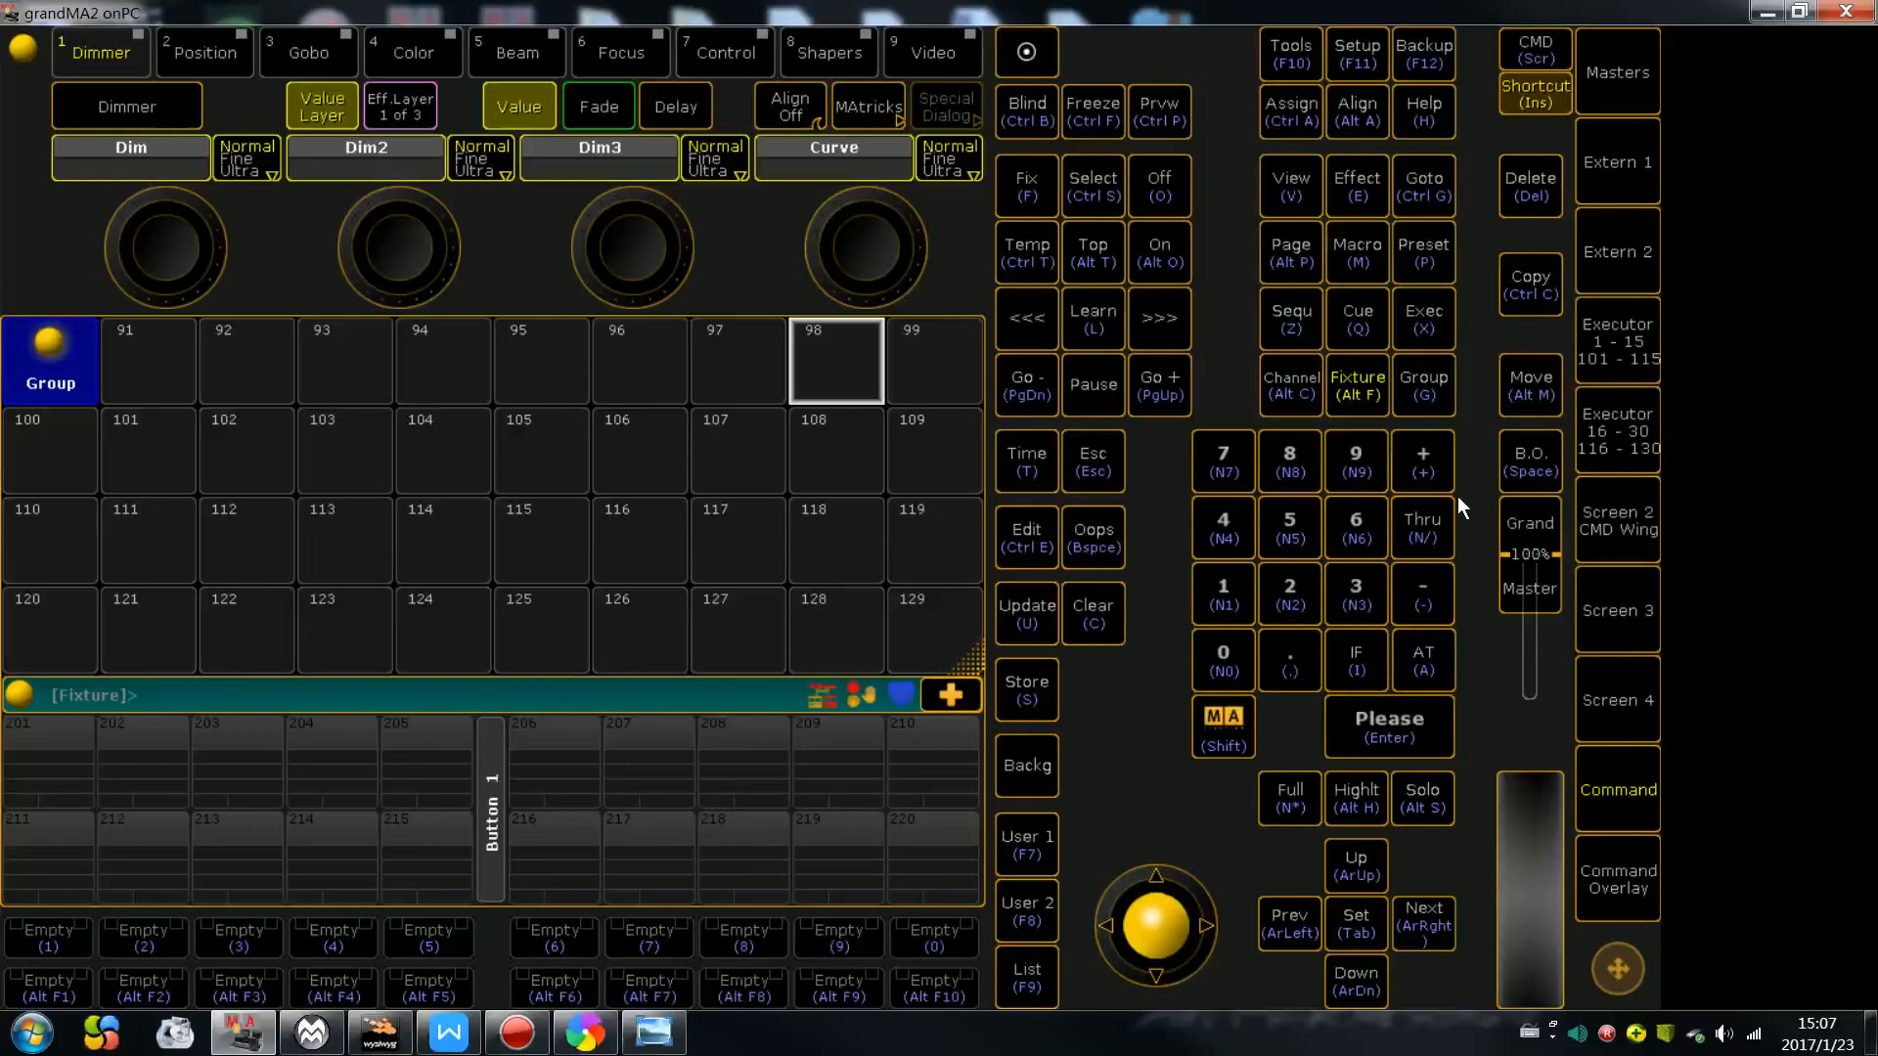
- View the Executor 1-15, Executor 16-30 and Screen 2 displays and return to the Command screen
{"action": "left_click", "coordinate": [1624, 351]}
{"action": "left_click", "coordinate": [1620, 440]}
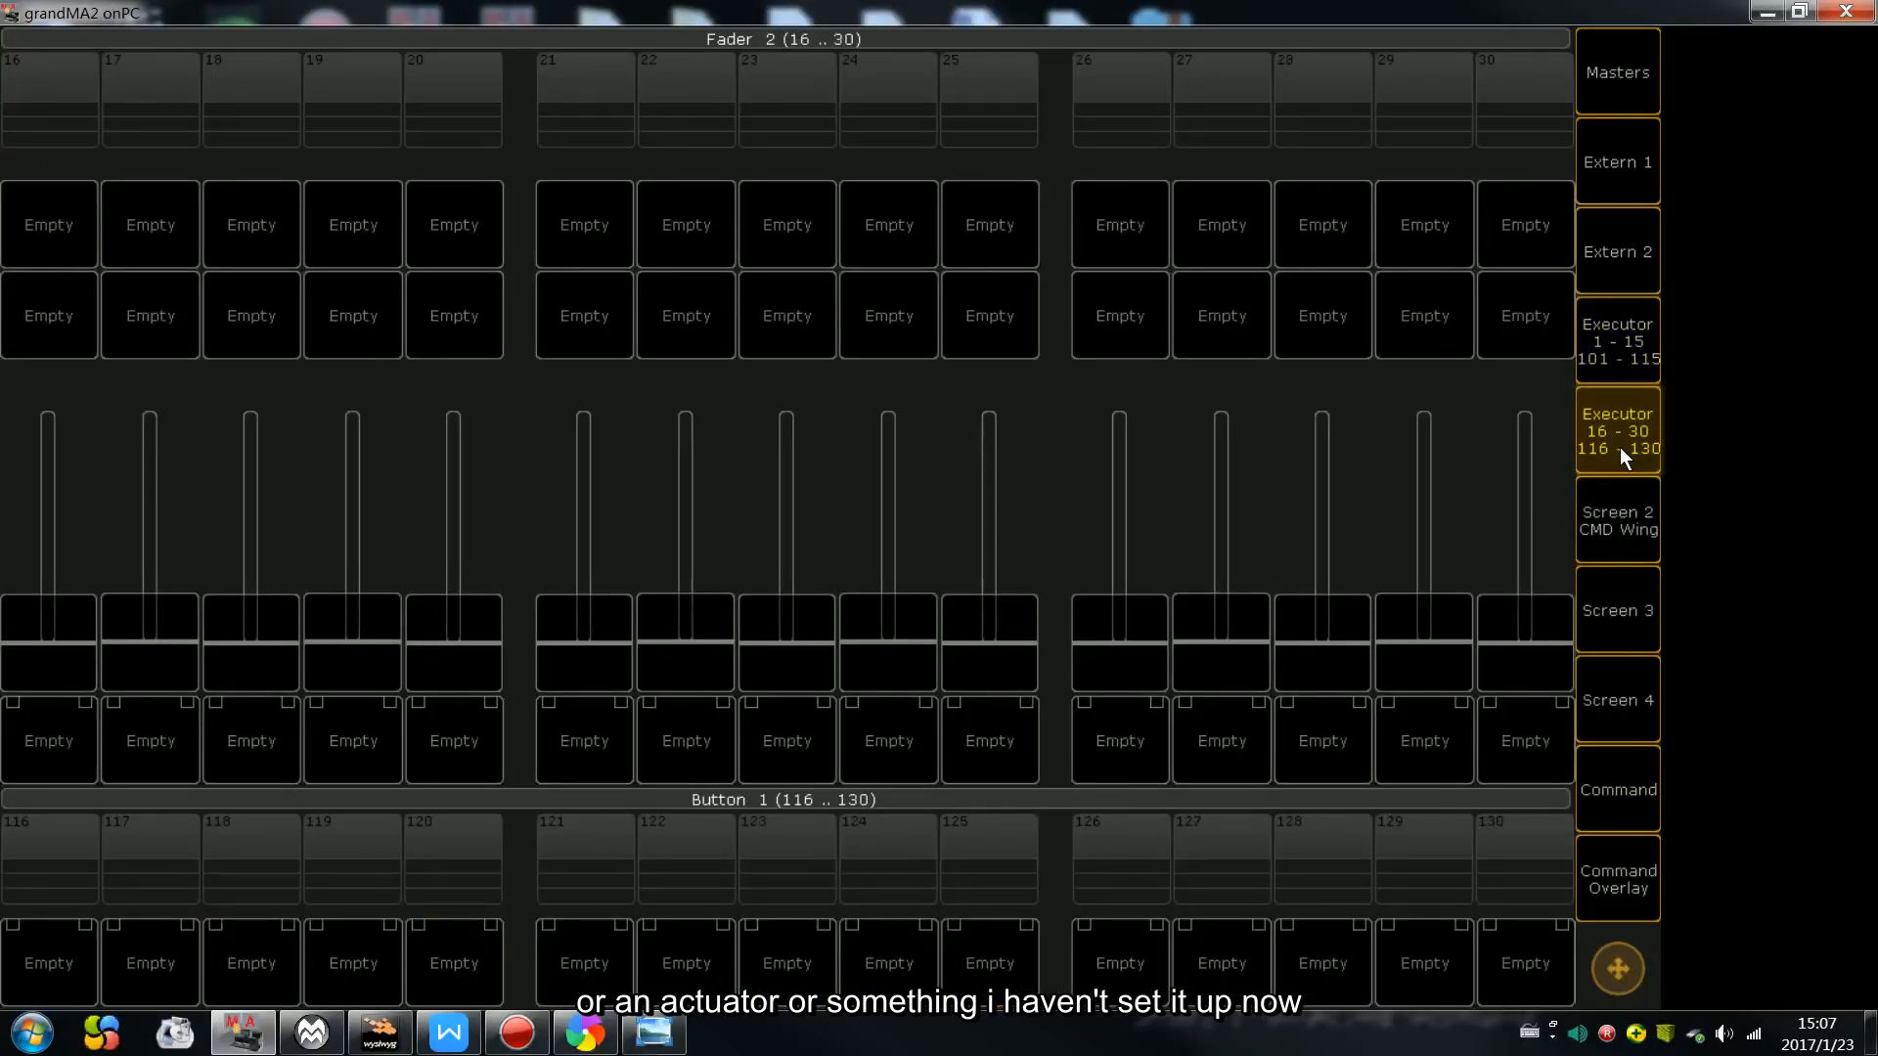
{"action": "left_click", "coordinate": [1631, 337]}
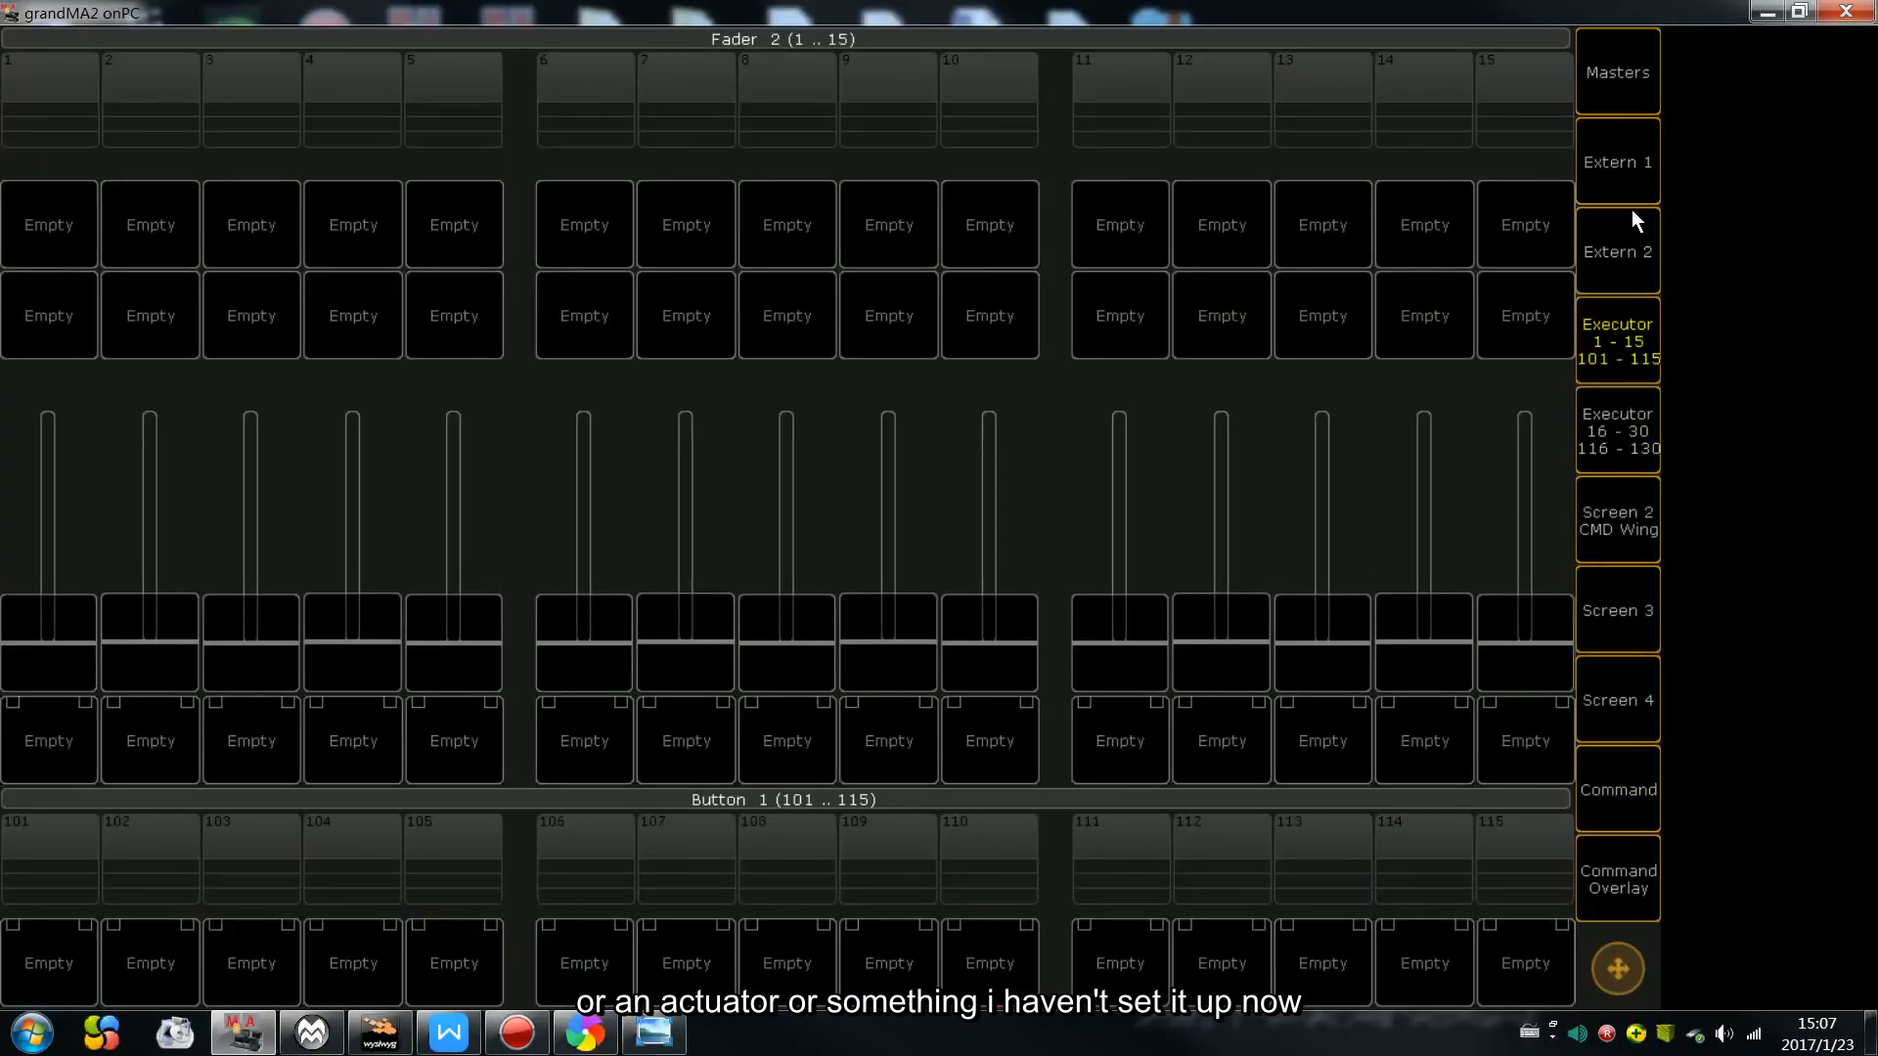
{"action": "left_click", "coordinate": [1643, 554]}
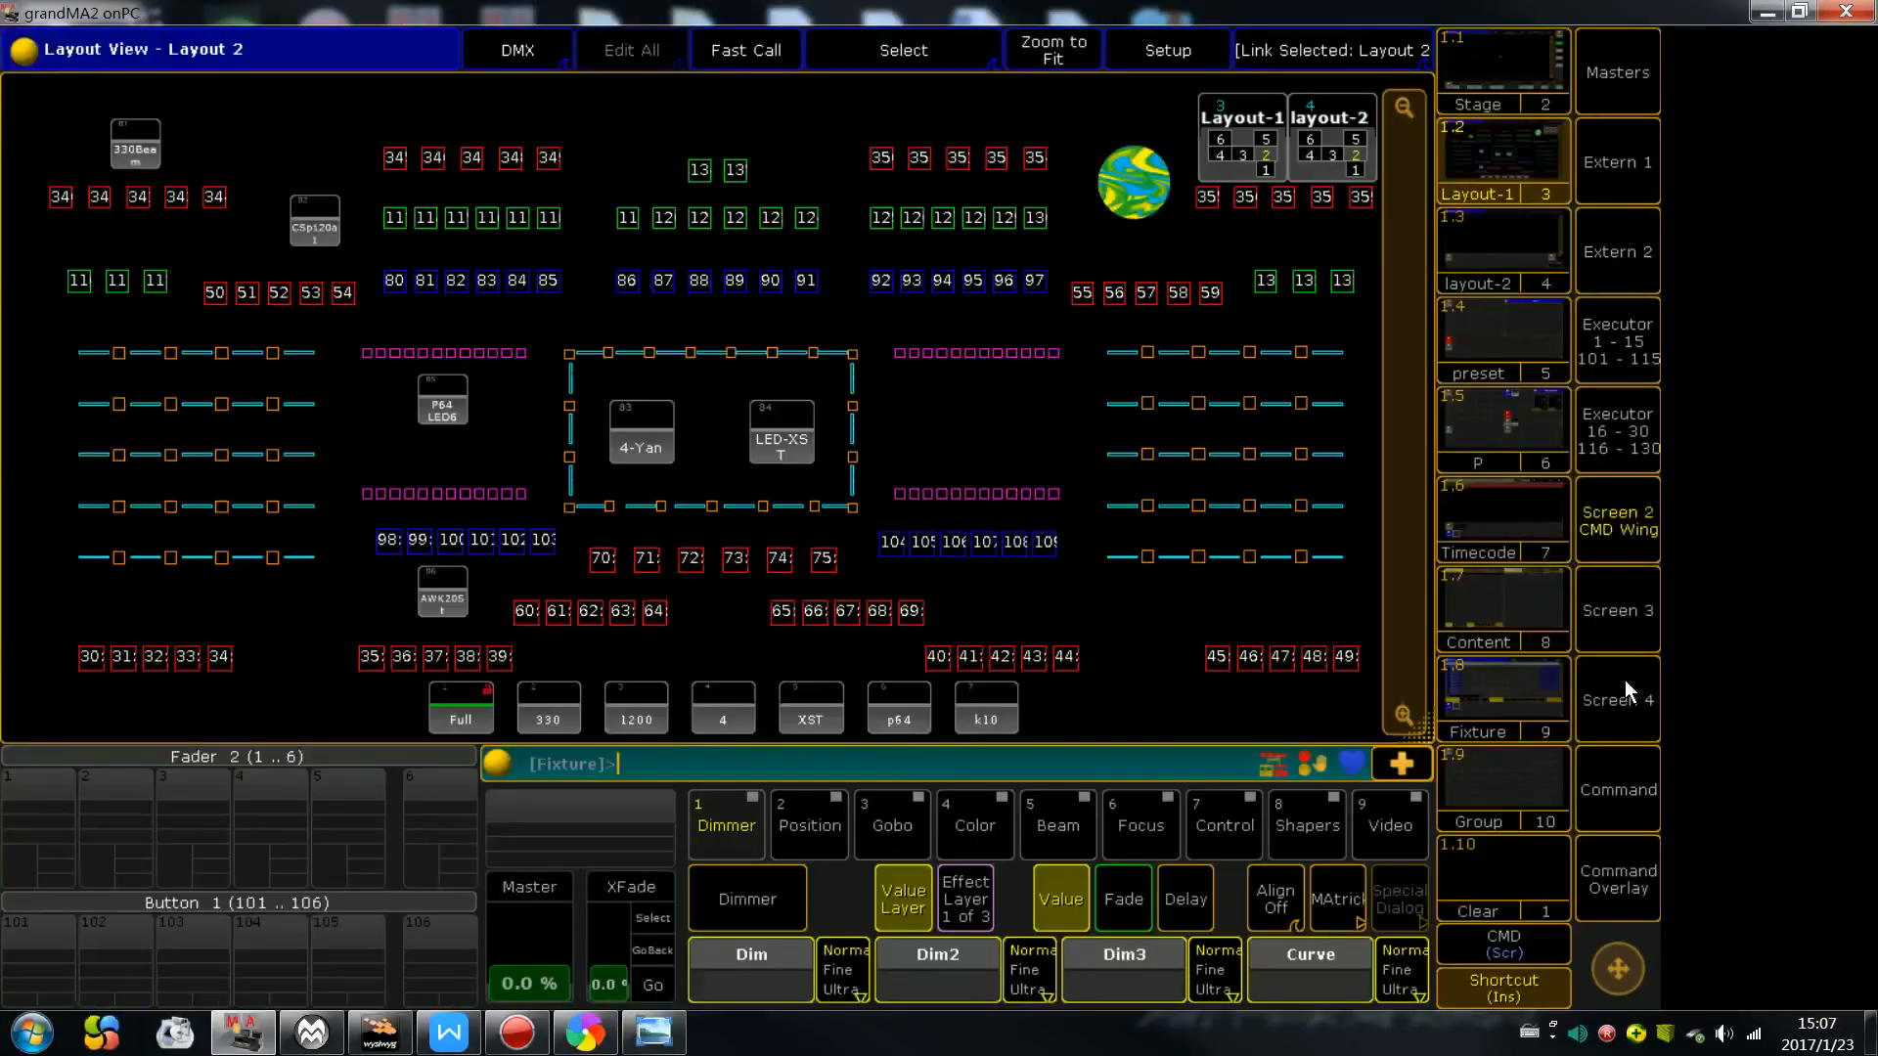
{"action": "left_click", "coordinate": [1584, 783]}
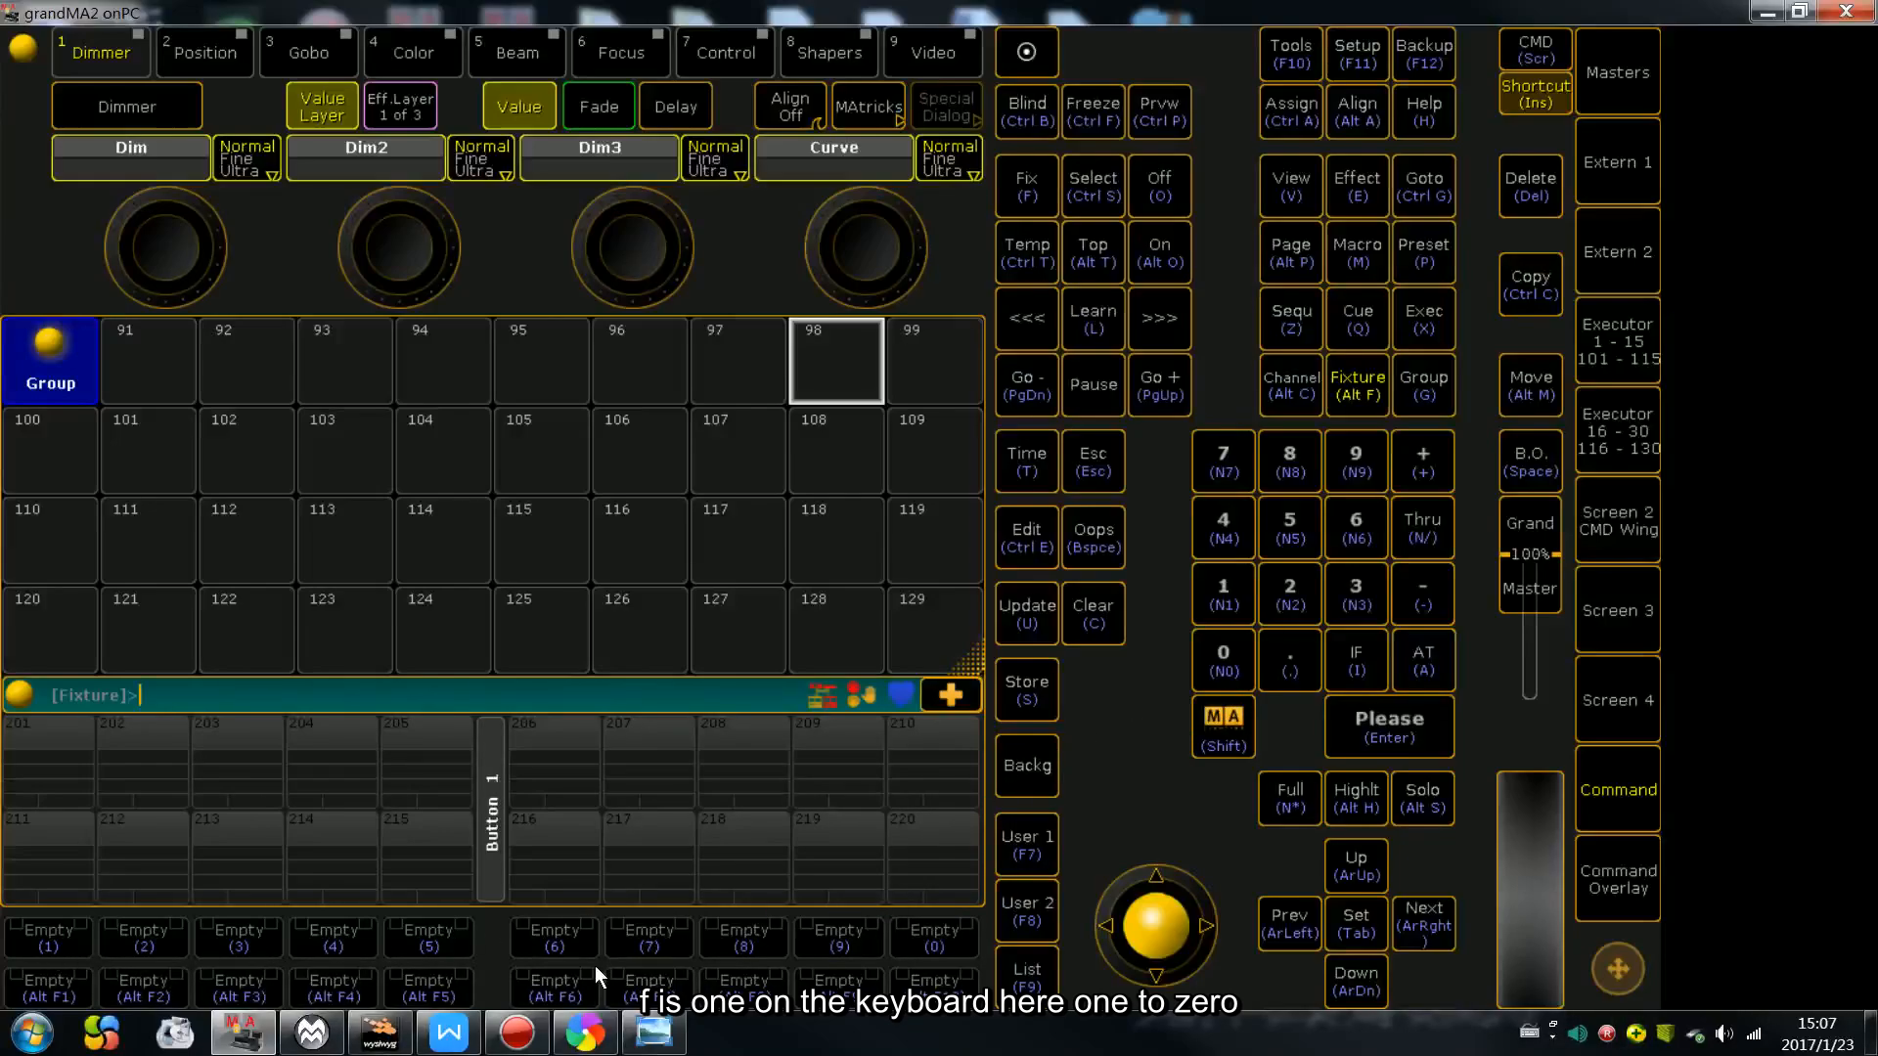
- Compare the executor button shortcuts with the number and function keys in the Windows Photo Viewer keyboard picture
{"action": "left_click", "coordinate": [653, 1032]}
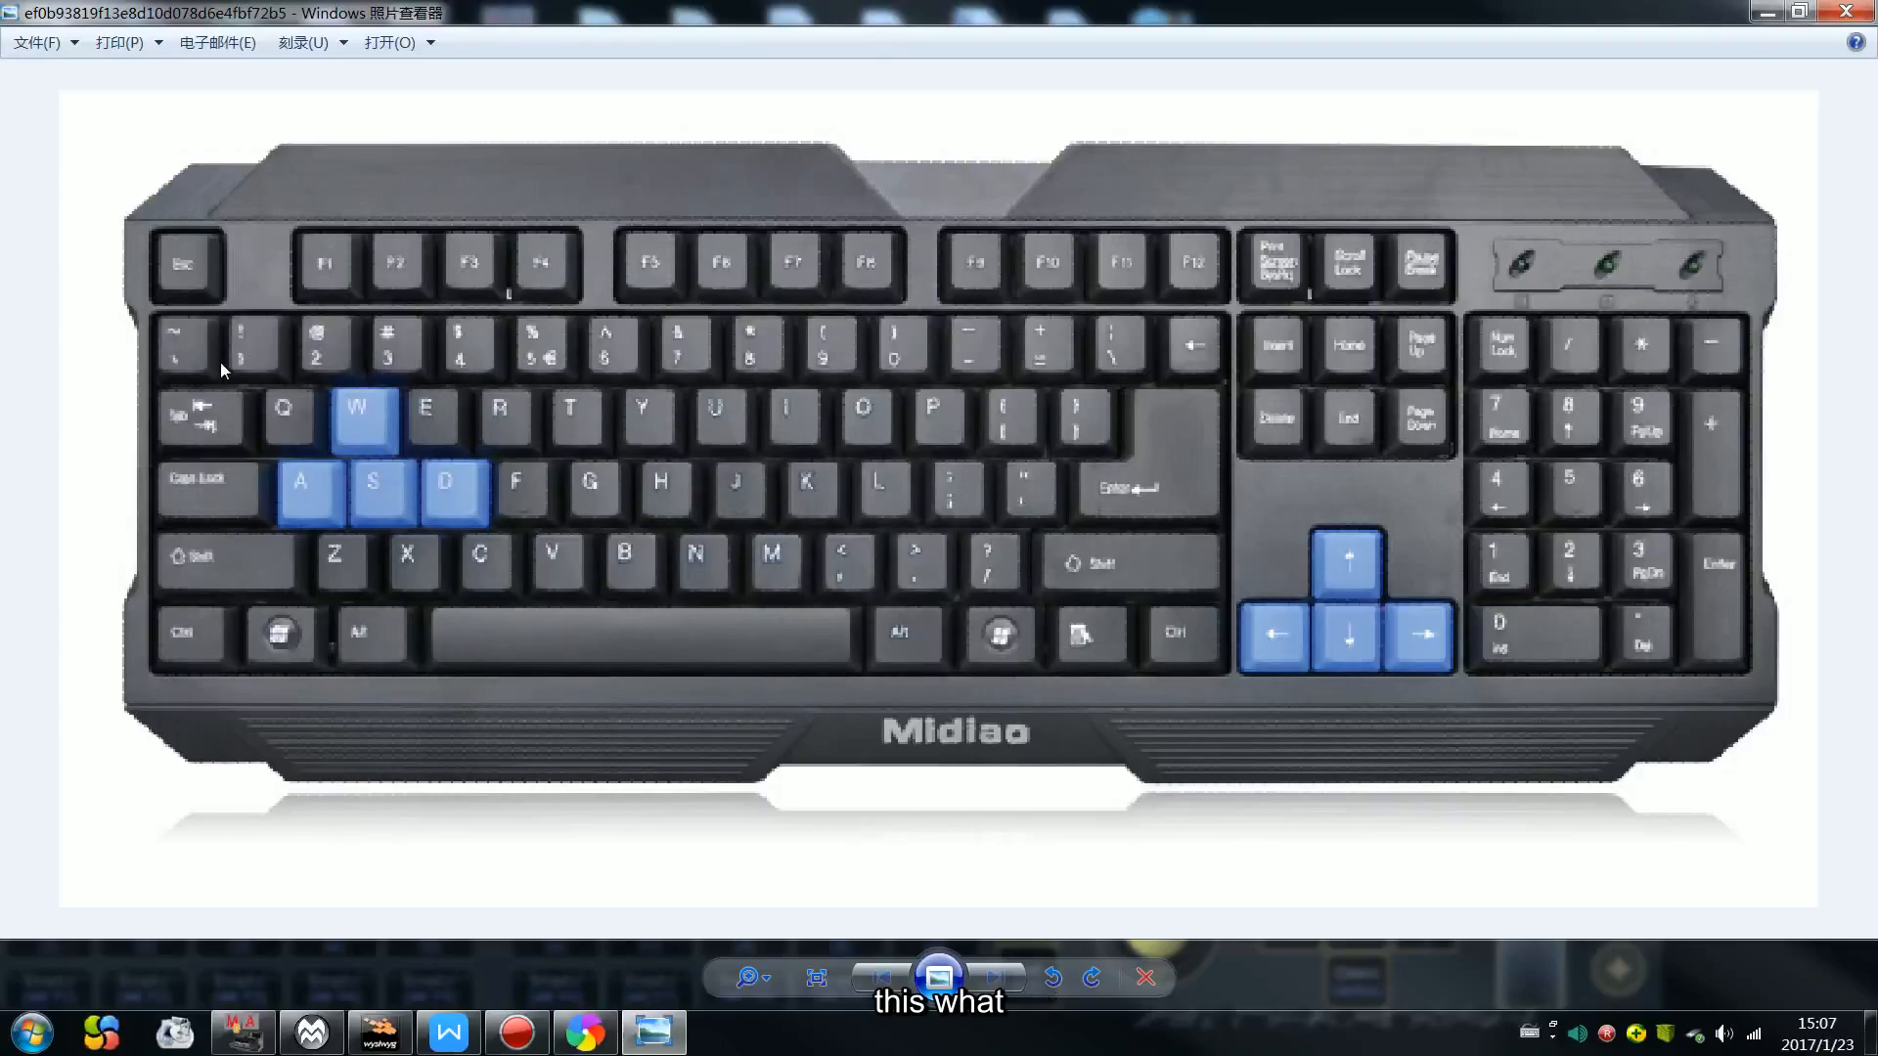
{"action": "left_click", "coordinate": [243, 1030]}
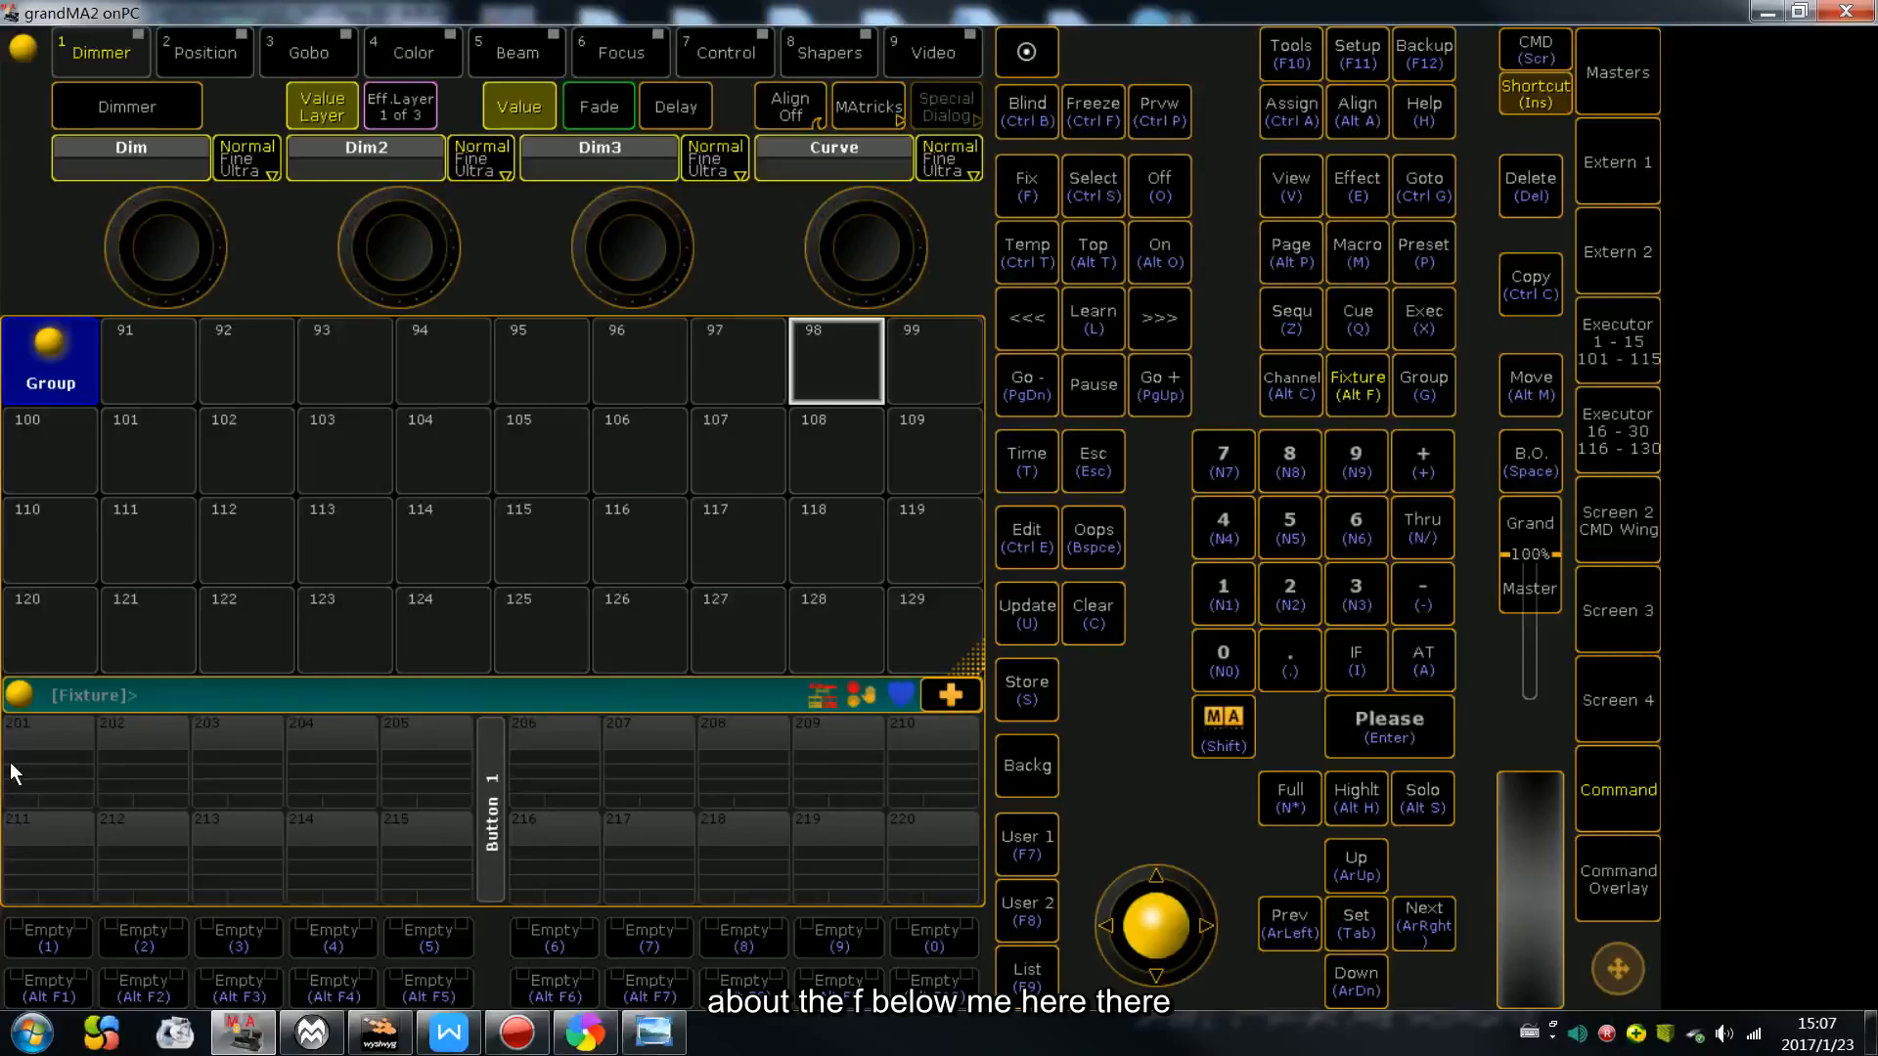
{"action": "left_click", "coordinate": [652, 1032]}
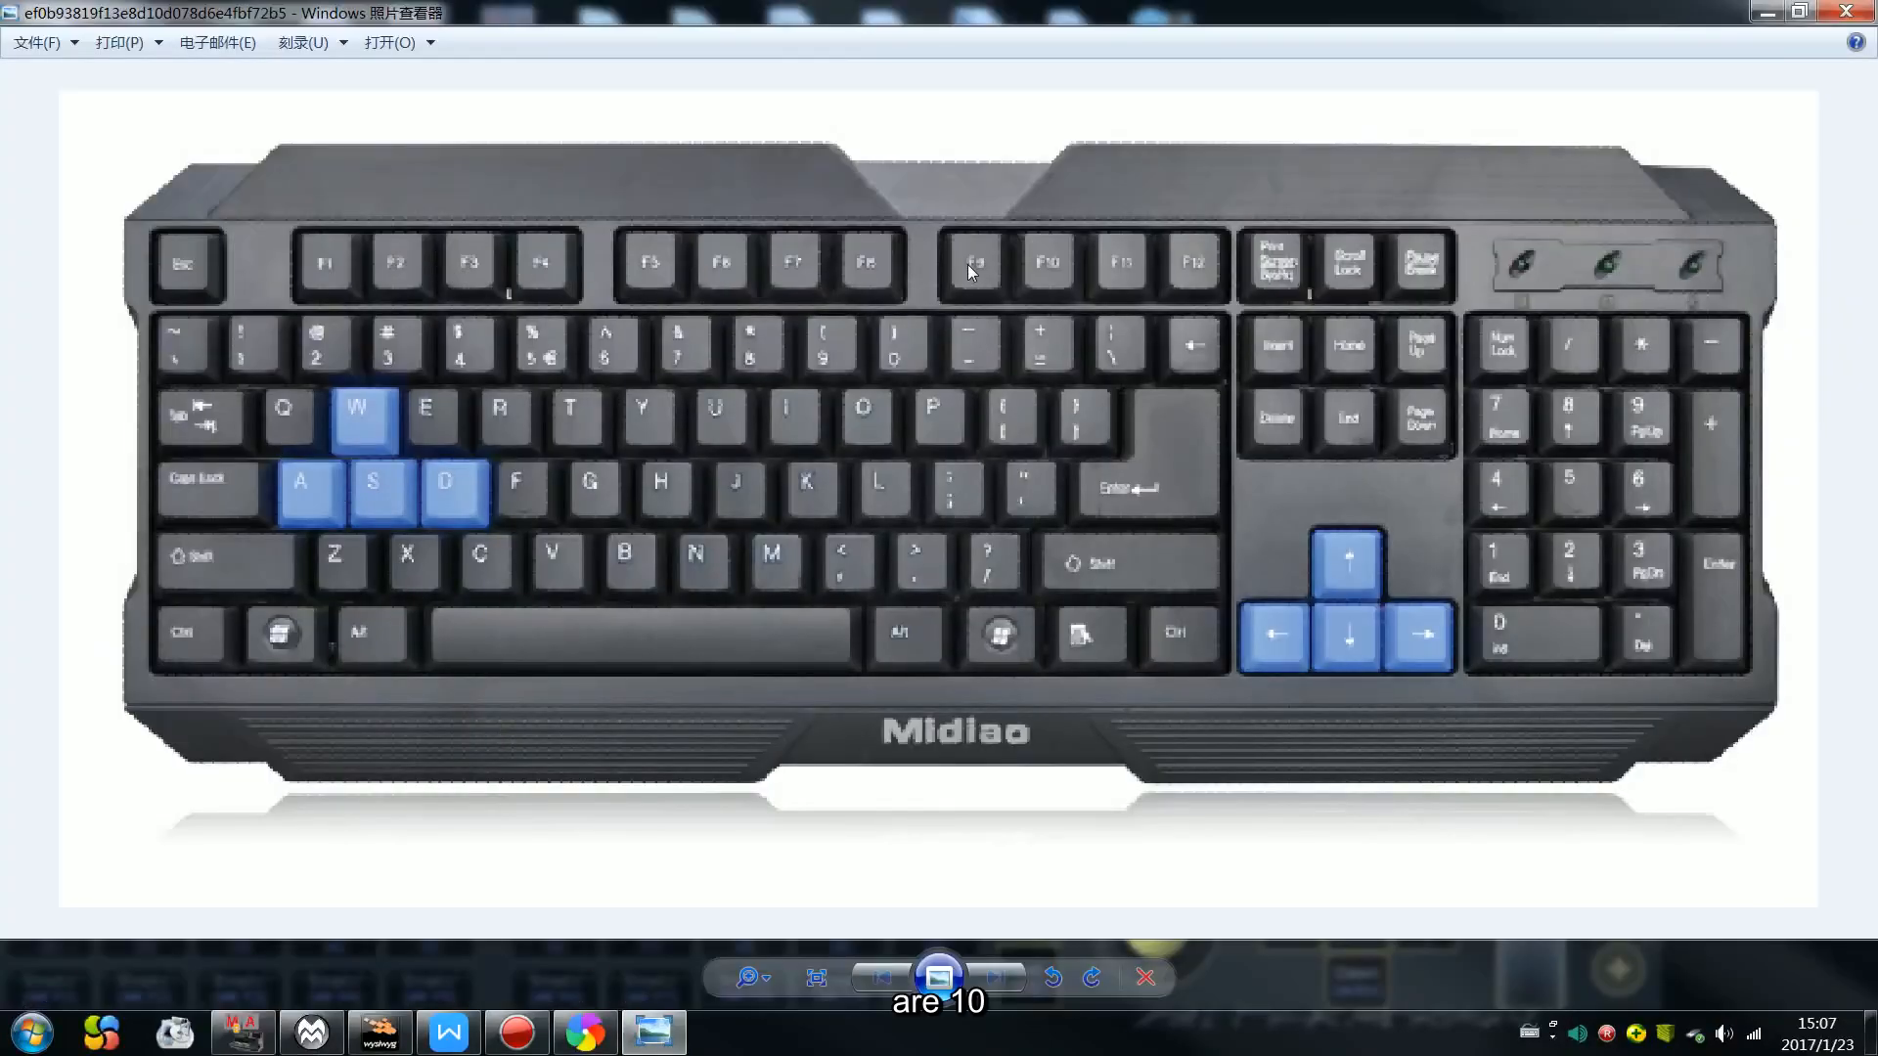
- Compare the Command screen's keypad shortcuts, including Thru and Full, with the numeric keypad in the Windows Photo Viewer keyboard picture
{"action": "left_click", "coordinate": [266, 1044]}
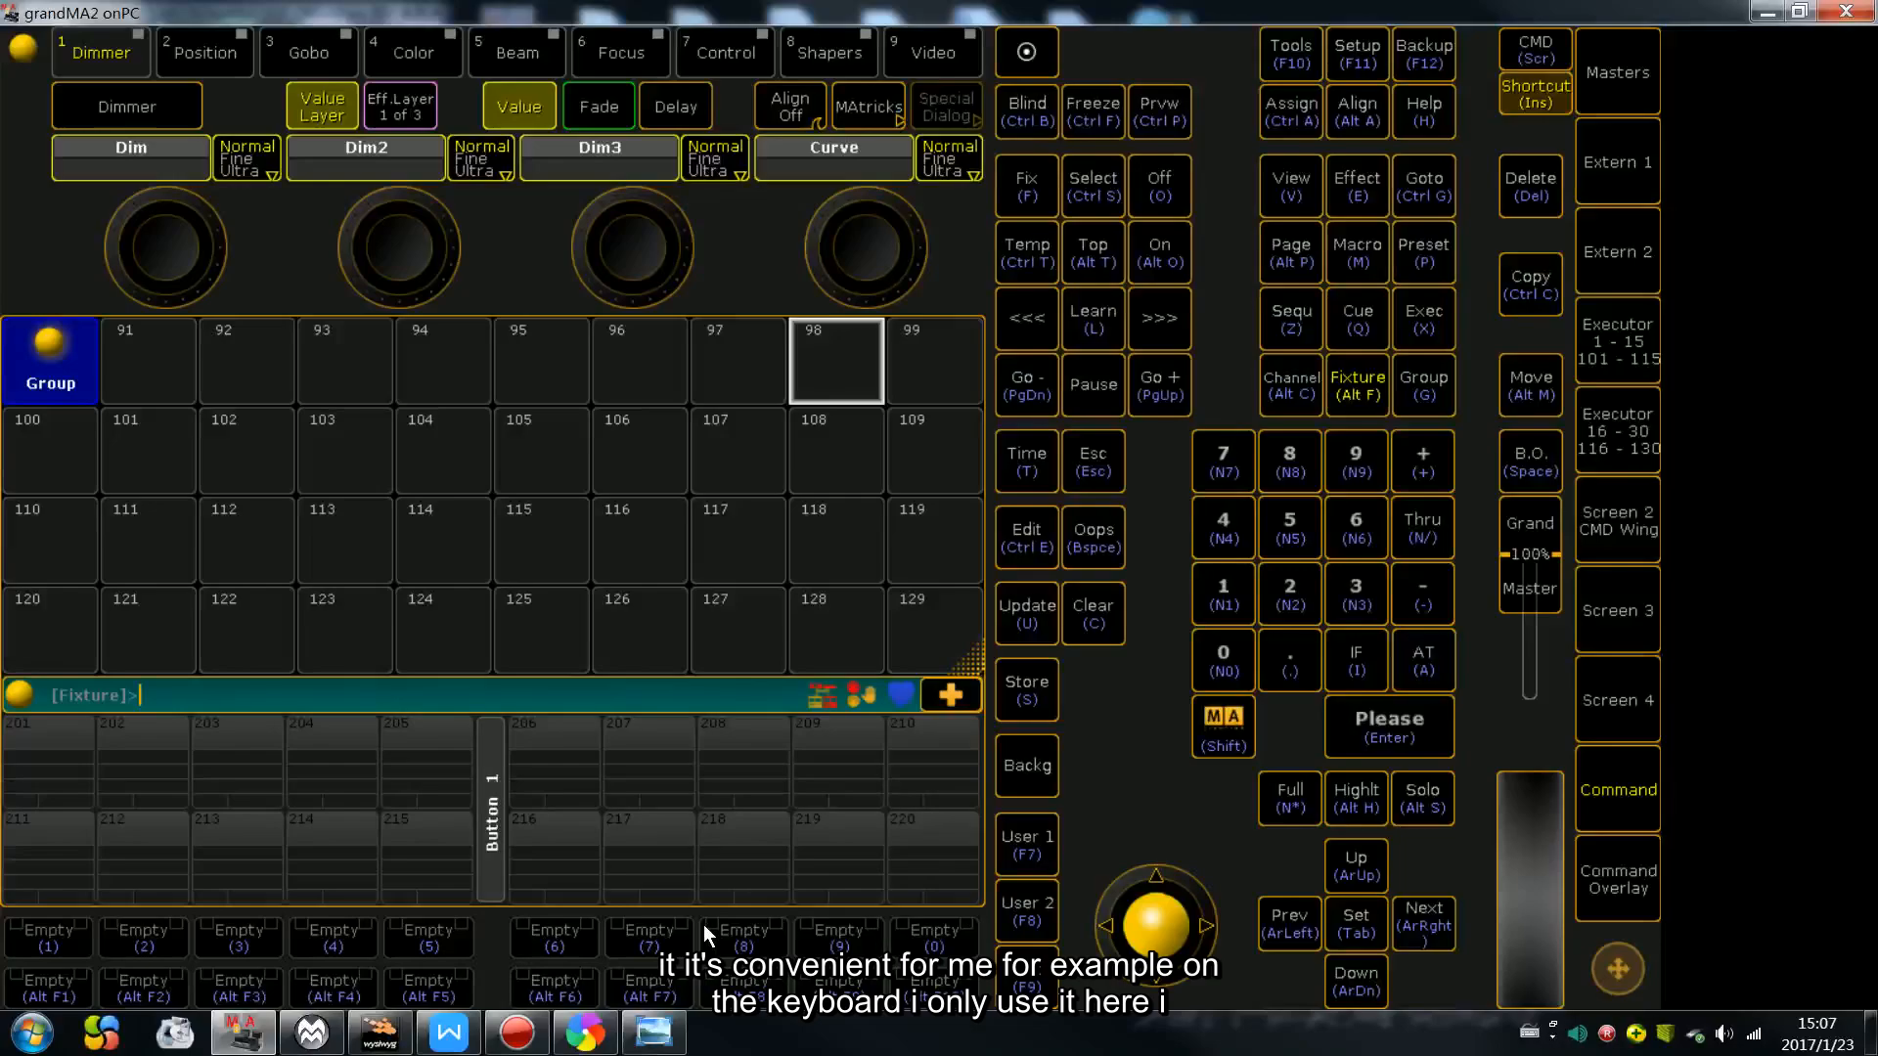
{"action": "left_click", "coordinate": [653, 1033]}
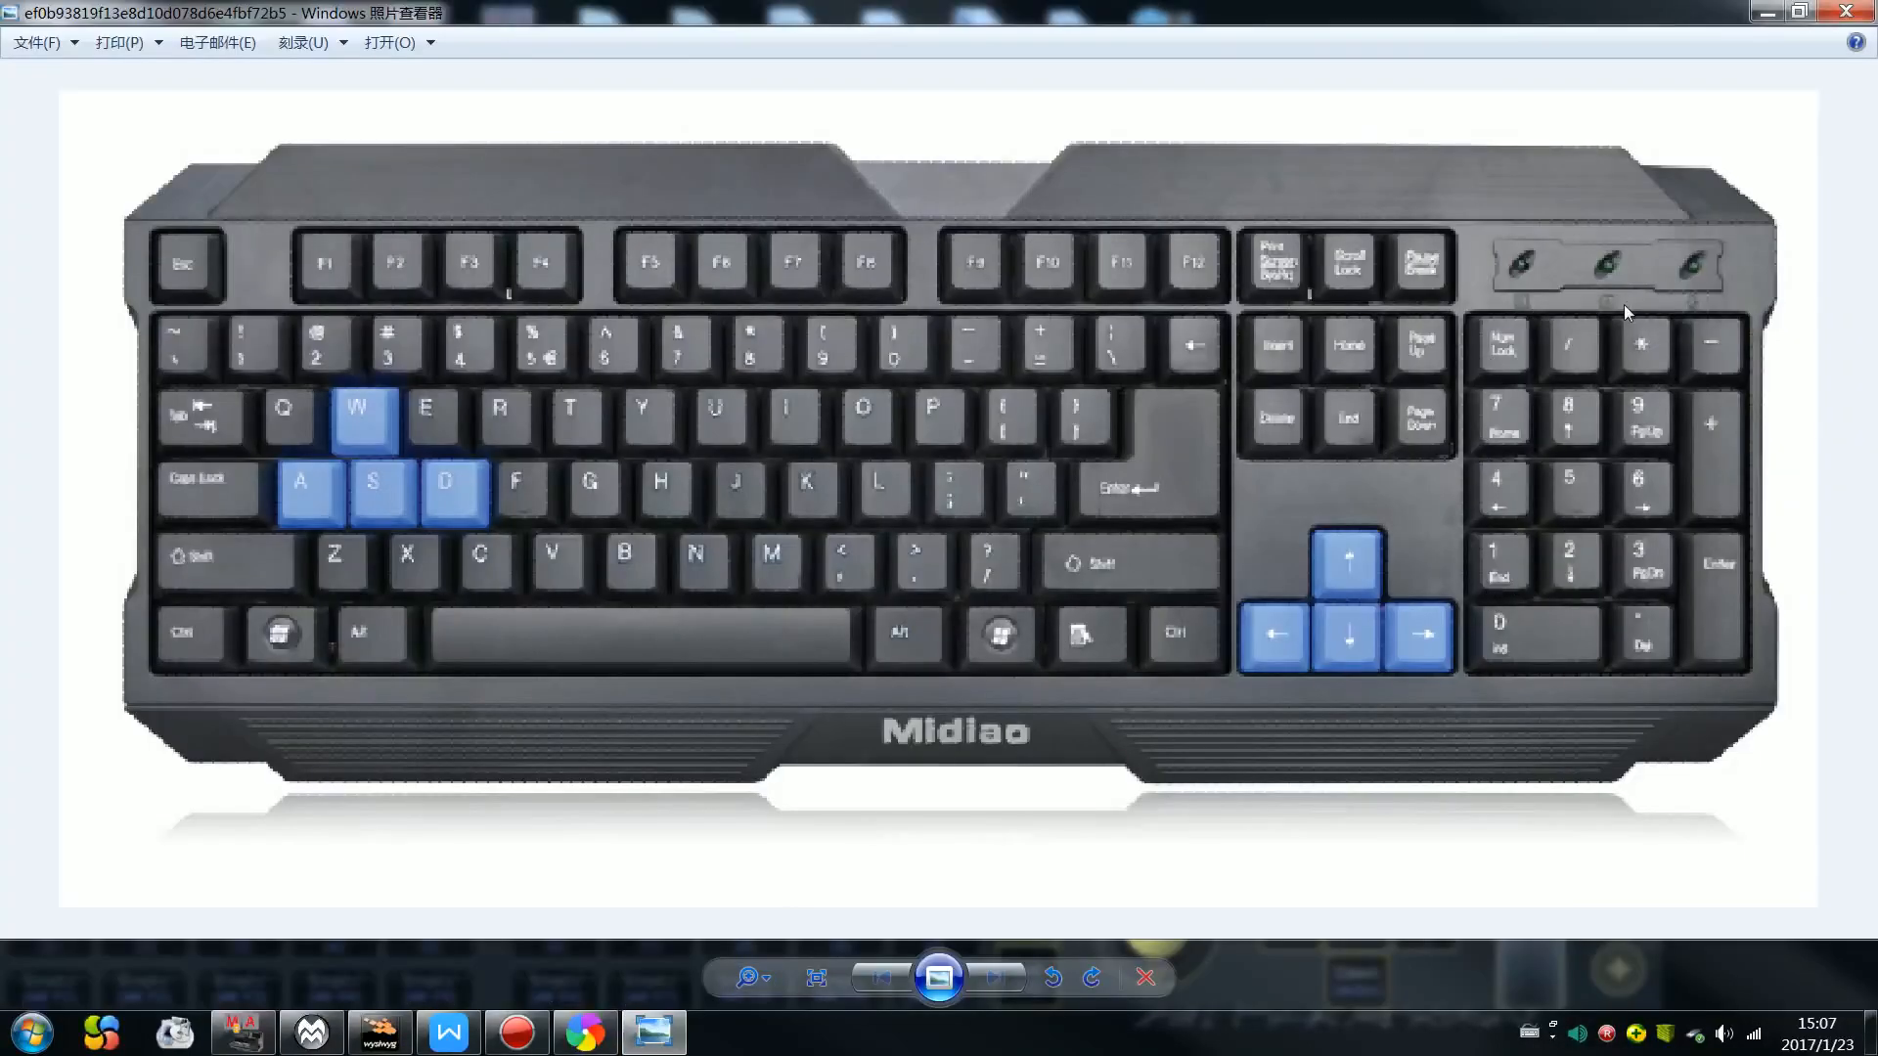
{"action": "left_click", "coordinate": [1768, 12]}
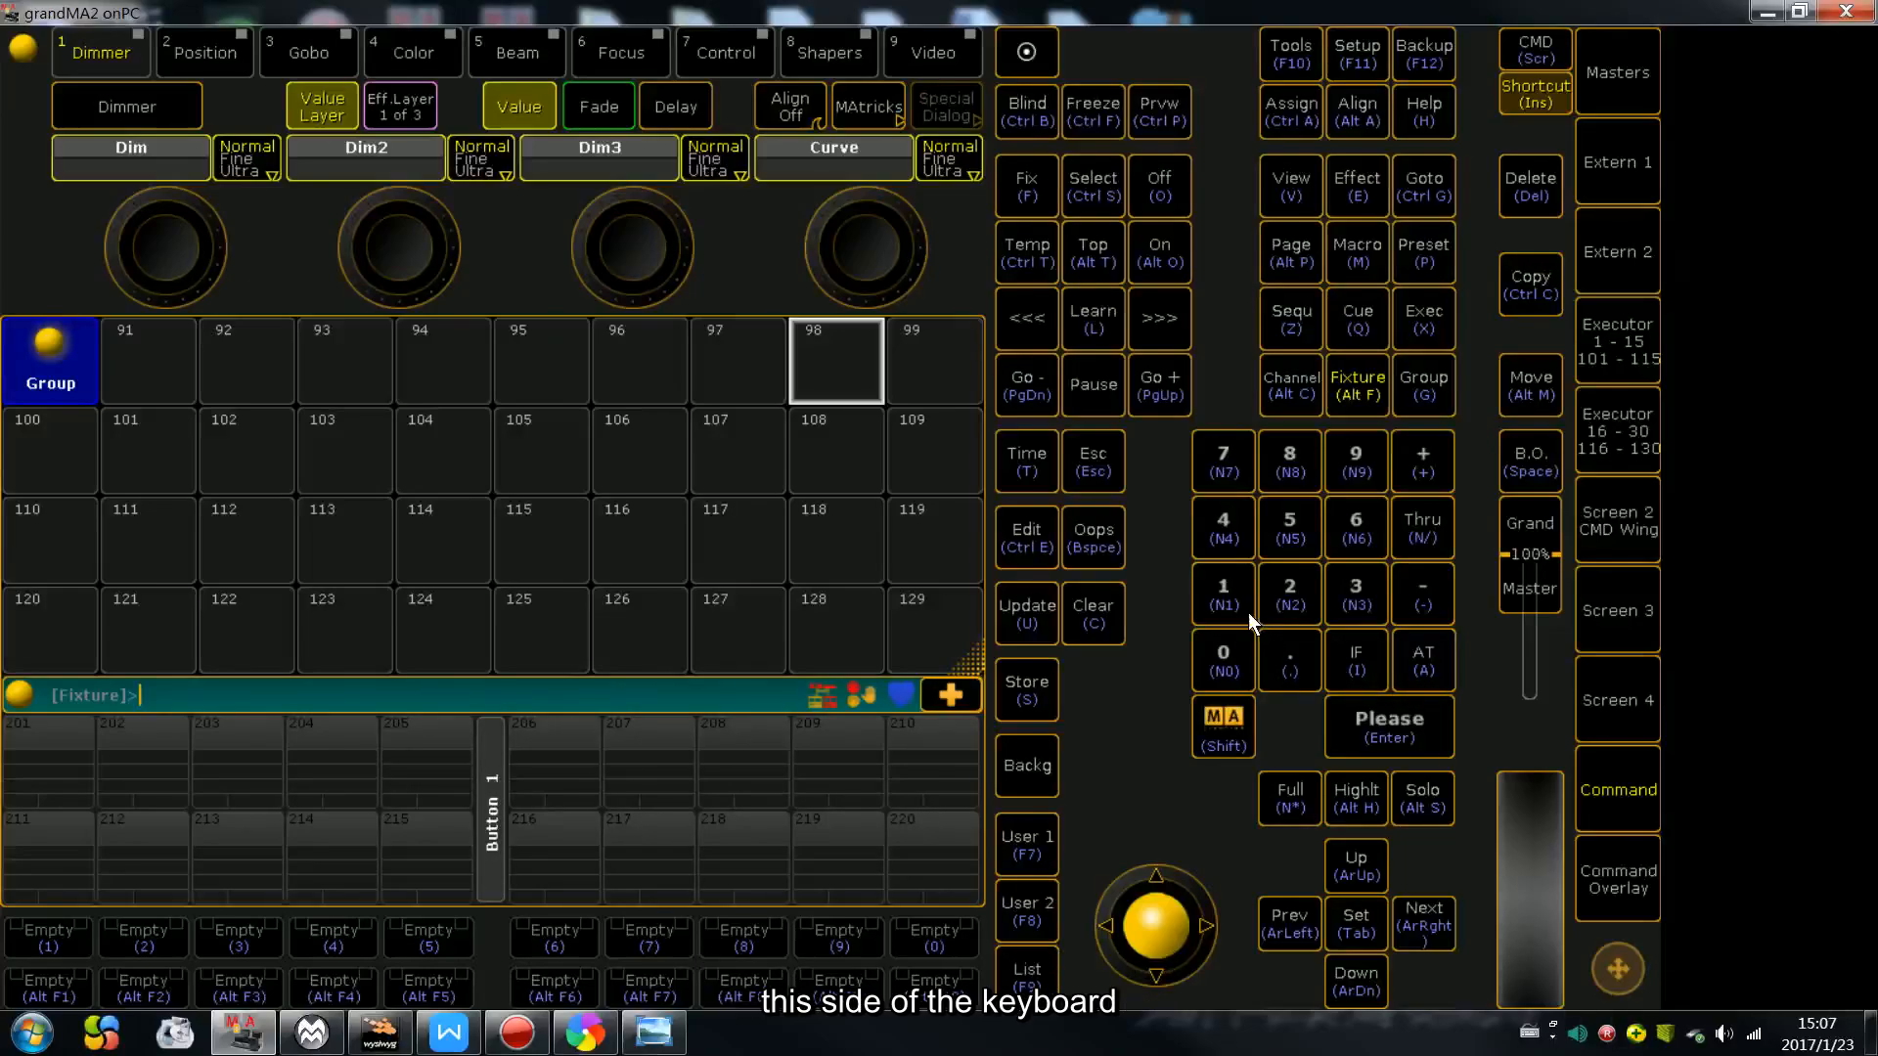
{"action": "left_click", "coordinate": [661, 1037]}
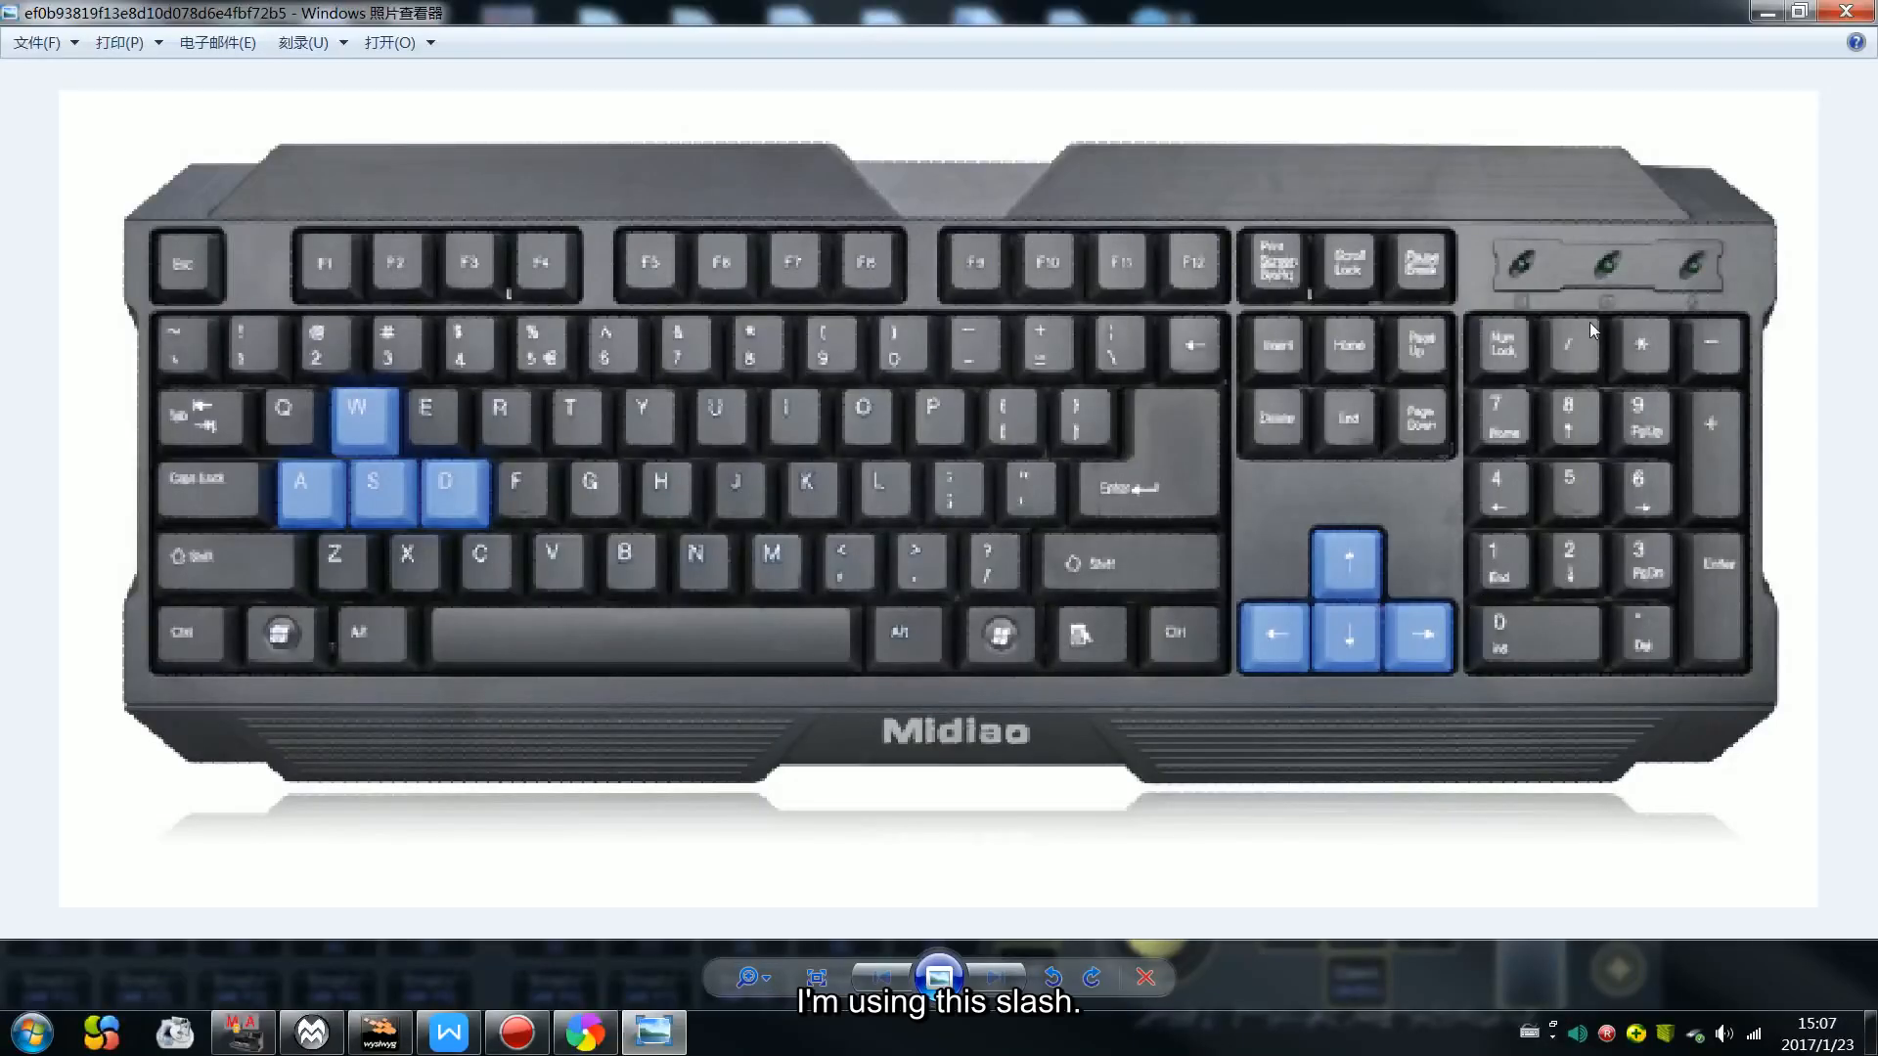
{"action": "left_click", "coordinate": [1768, 13]}
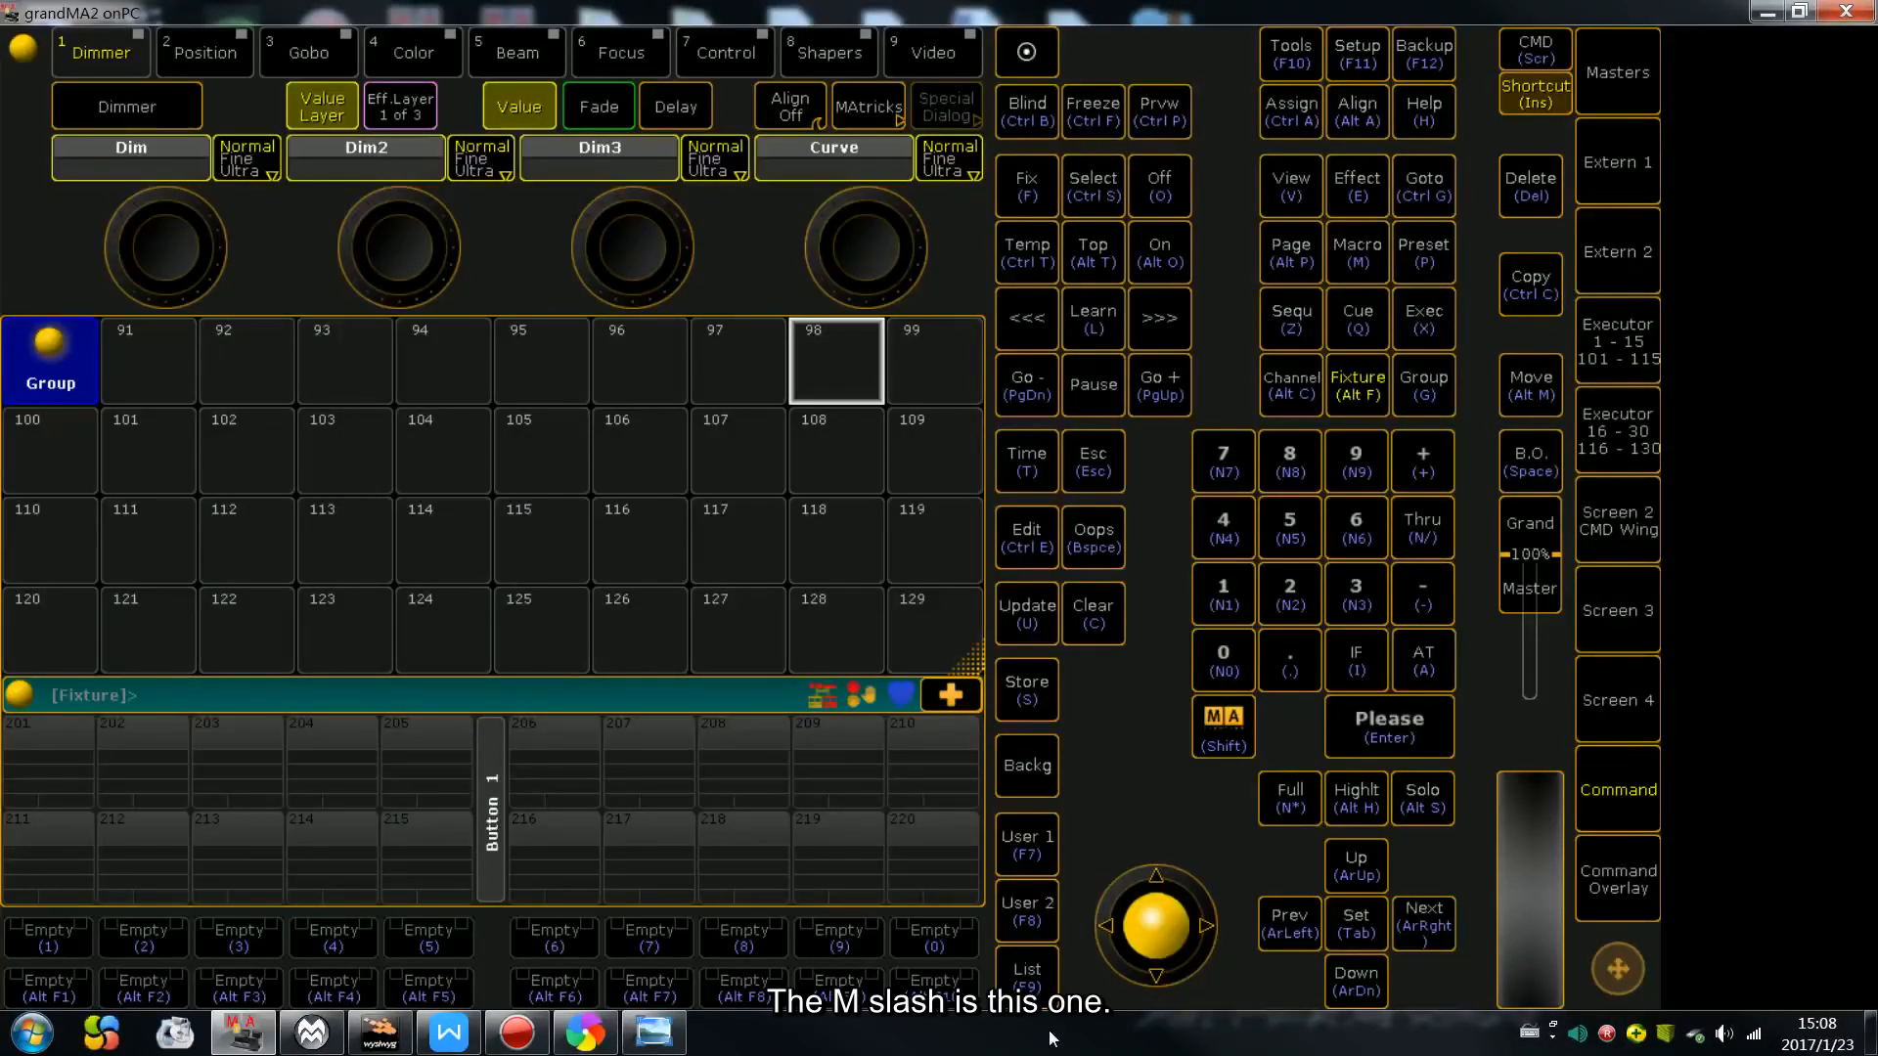
{"action": "left_click", "coordinate": [652, 1033]}
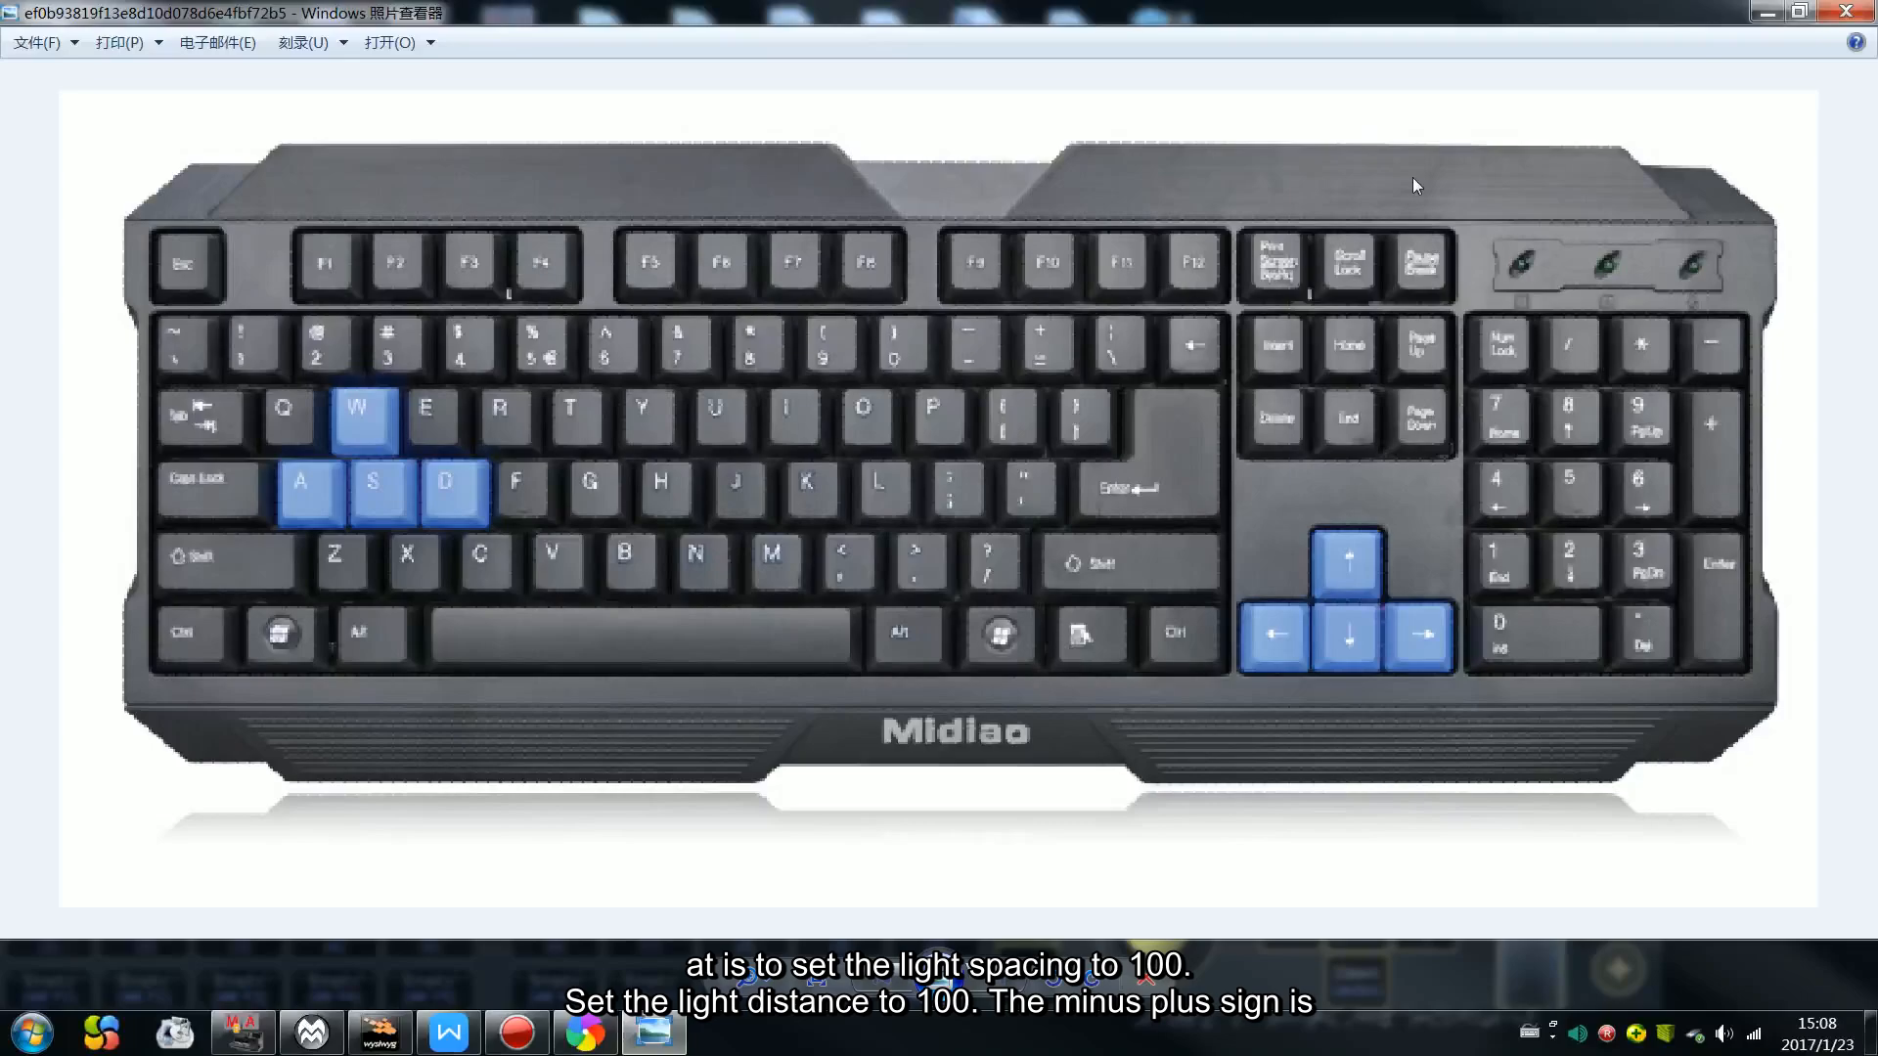
{"action": "left_click", "coordinate": [1768, 12]}
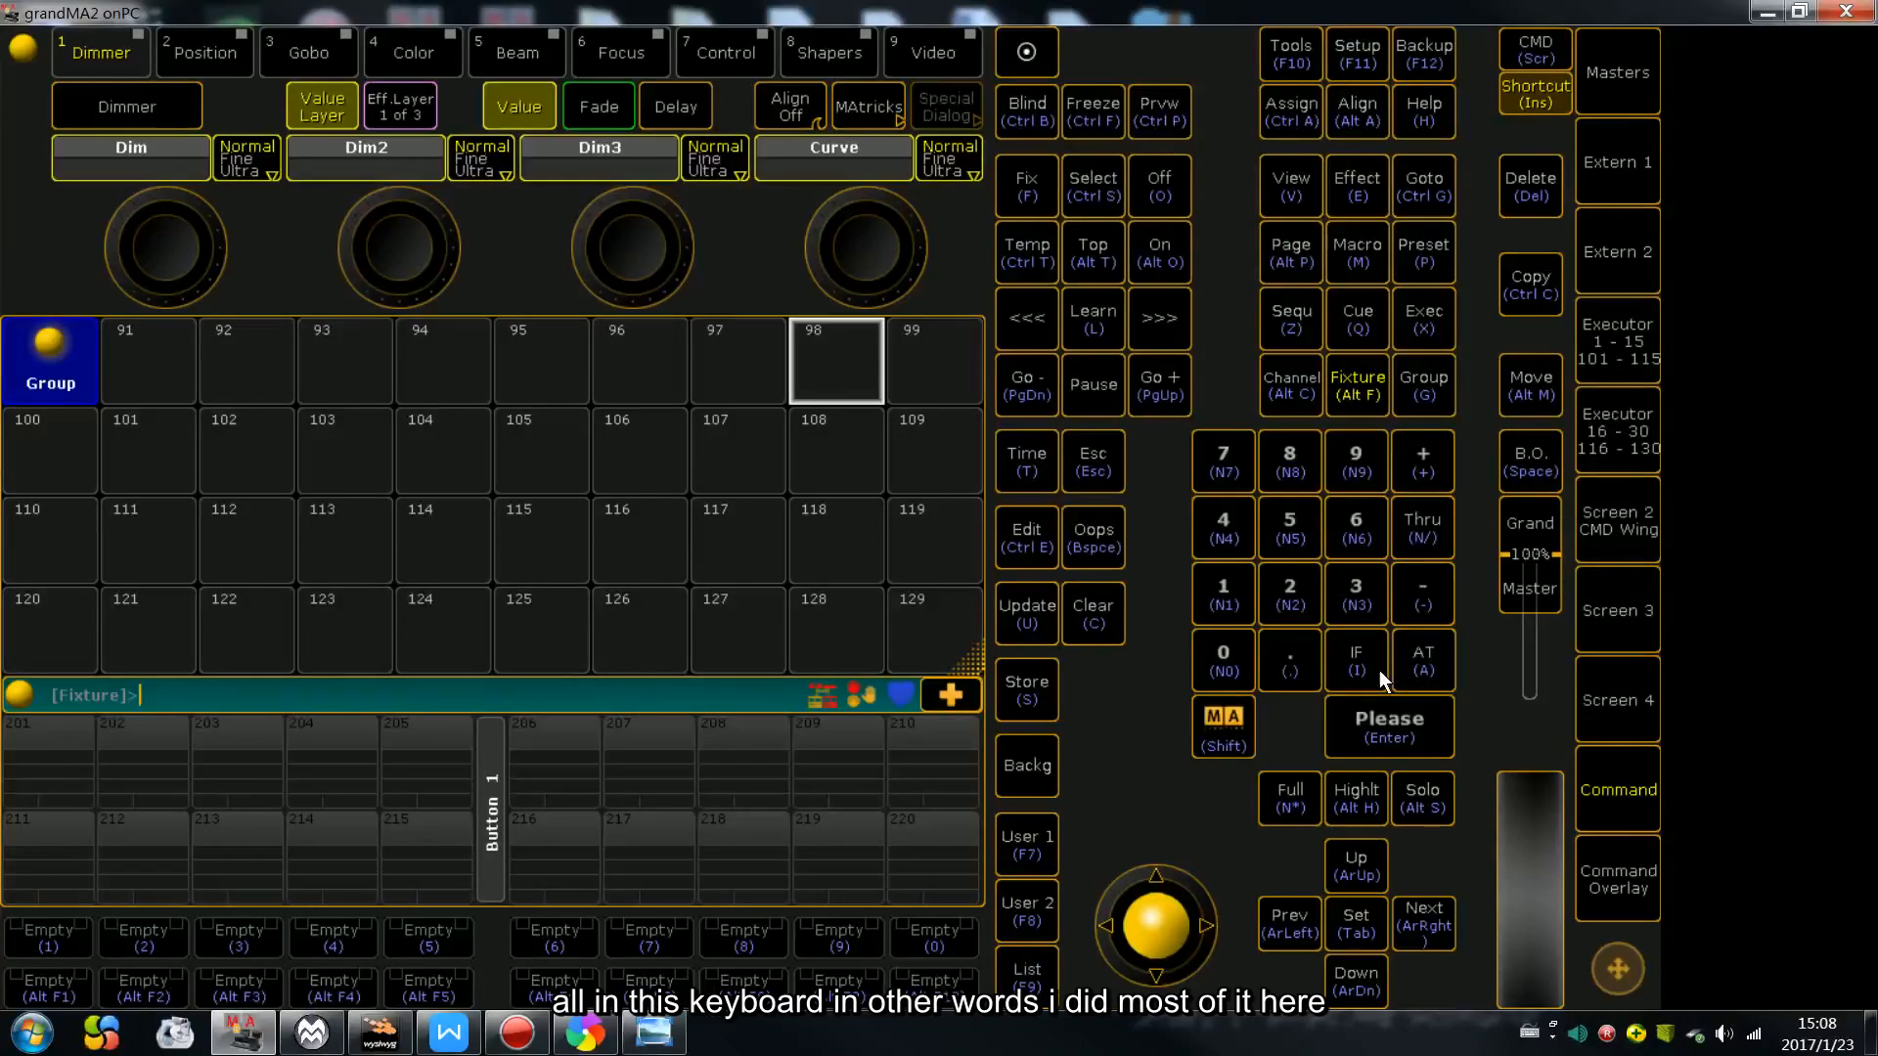
{"action": "left_click", "coordinate": [652, 1032]}
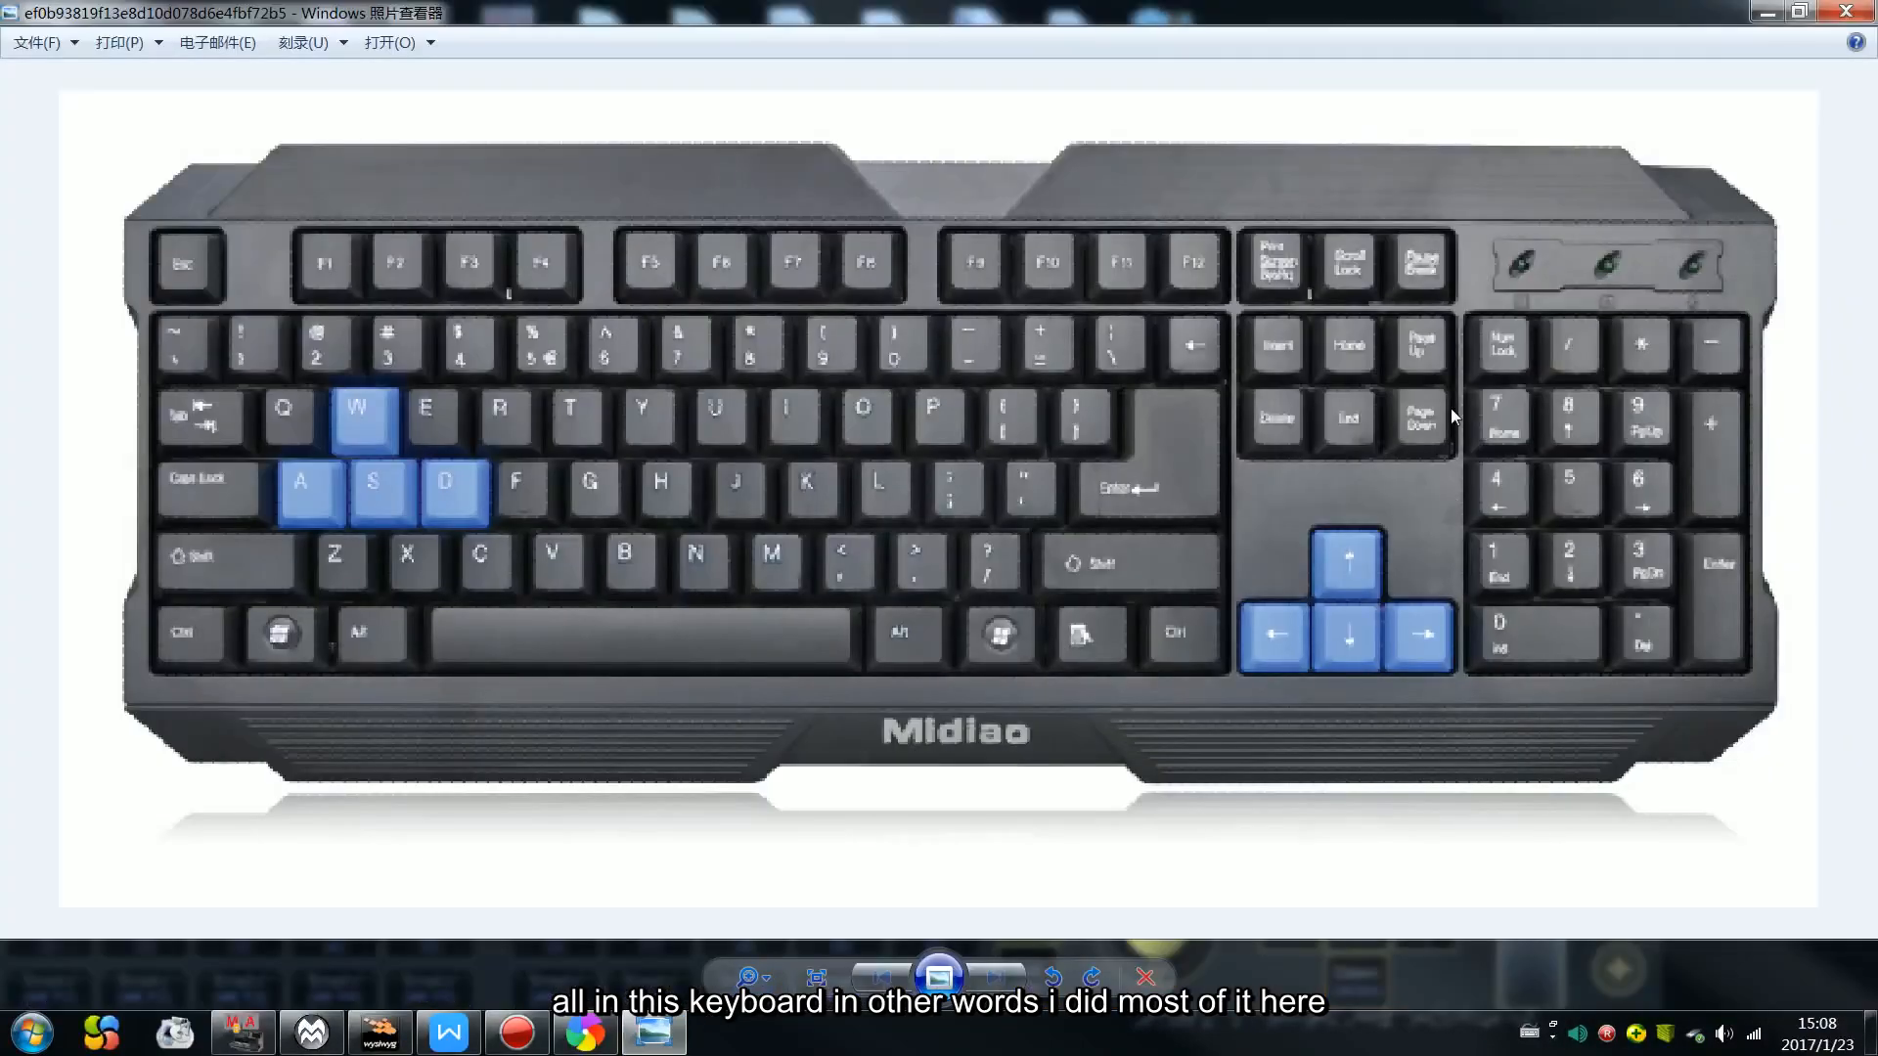
{"action": "left_click", "coordinate": [1767, 13]}
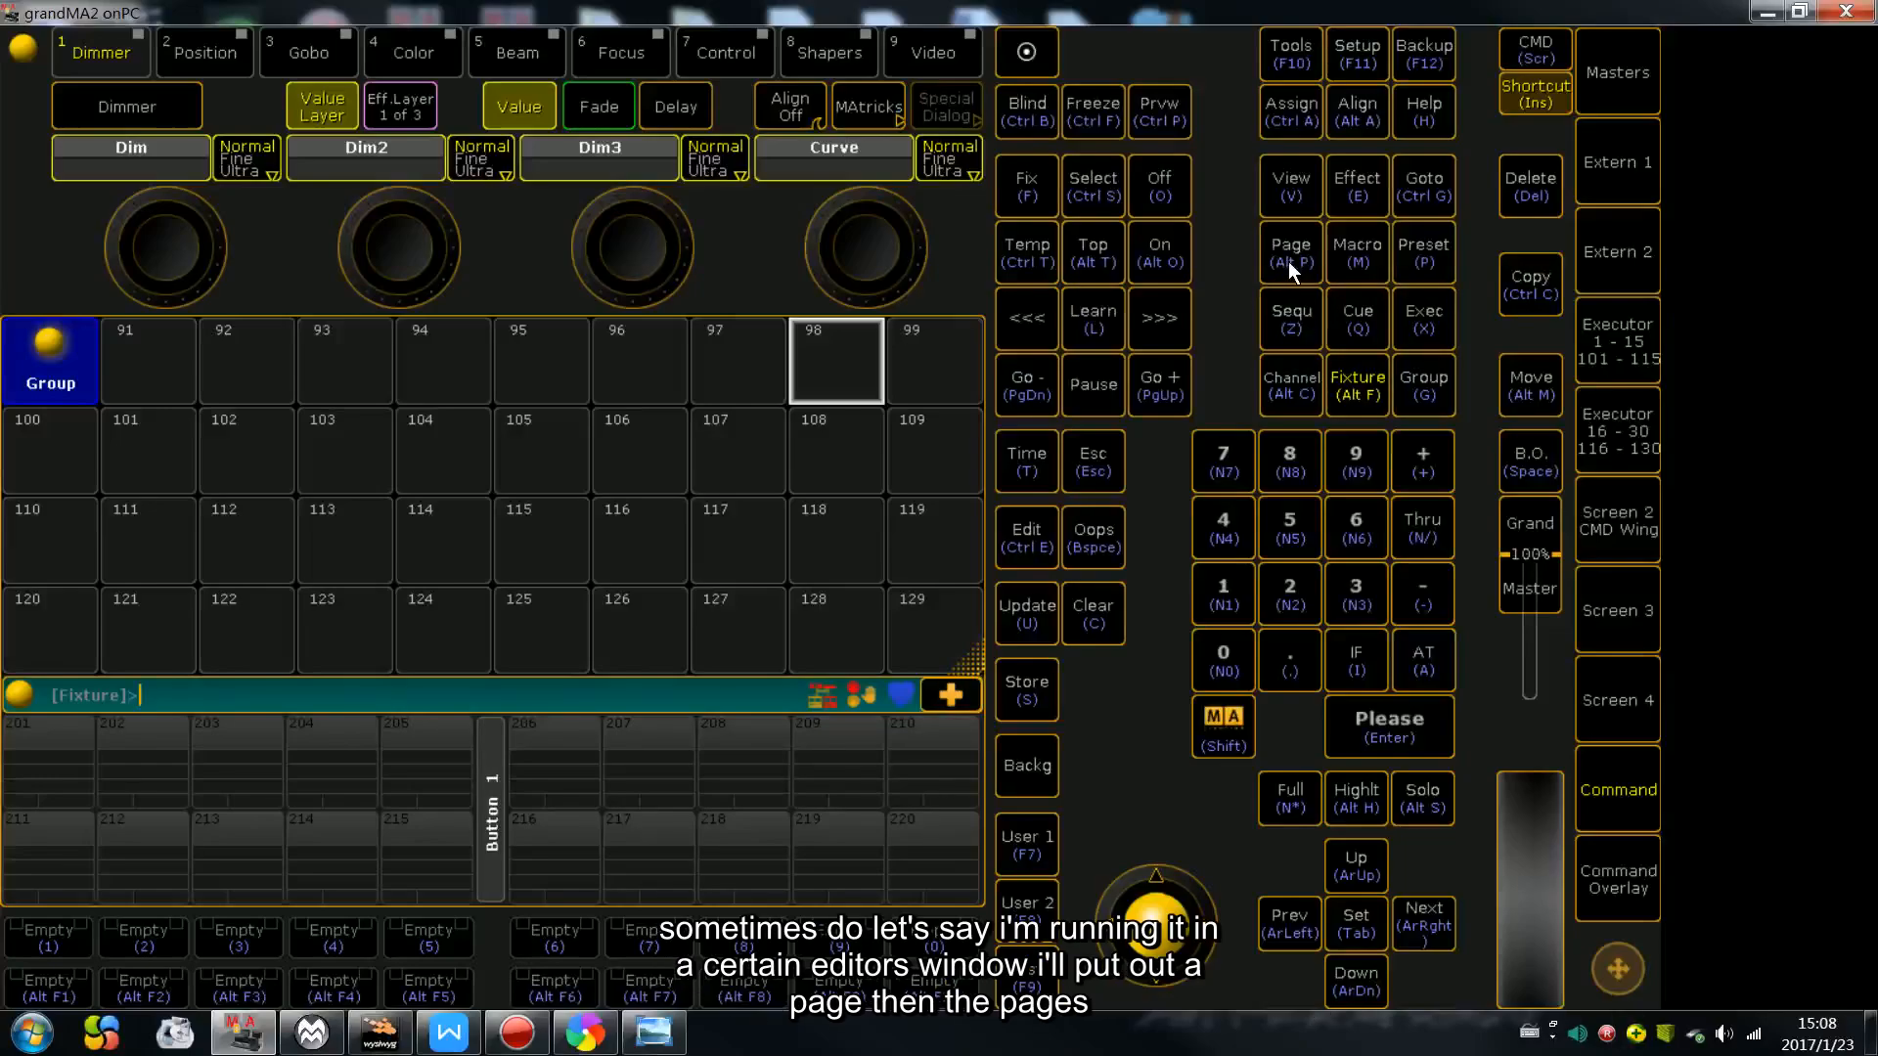
- Look through the P, preset, Content and Timecode views on Screen 2 and return to the Command screen
{"action": "left_click", "coordinate": [1595, 517]}
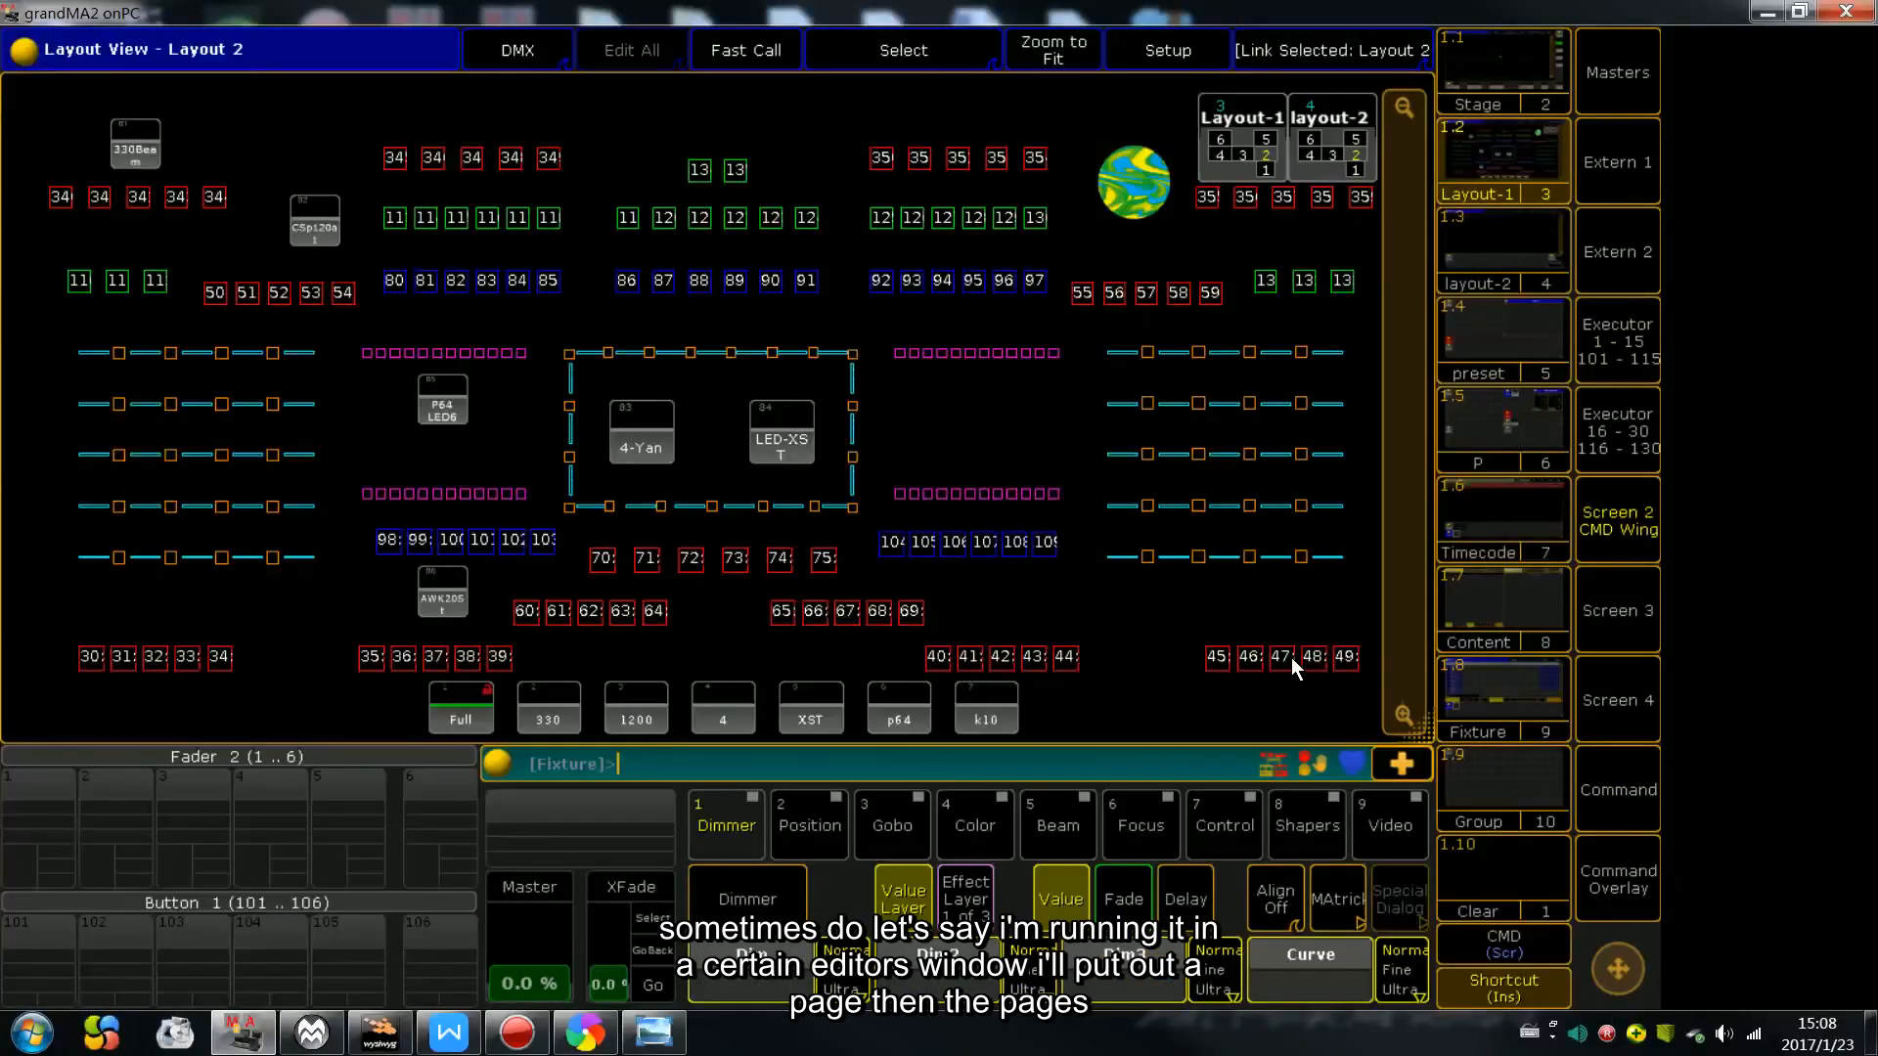
{"action": "left_click", "coordinate": [1509, 409]}
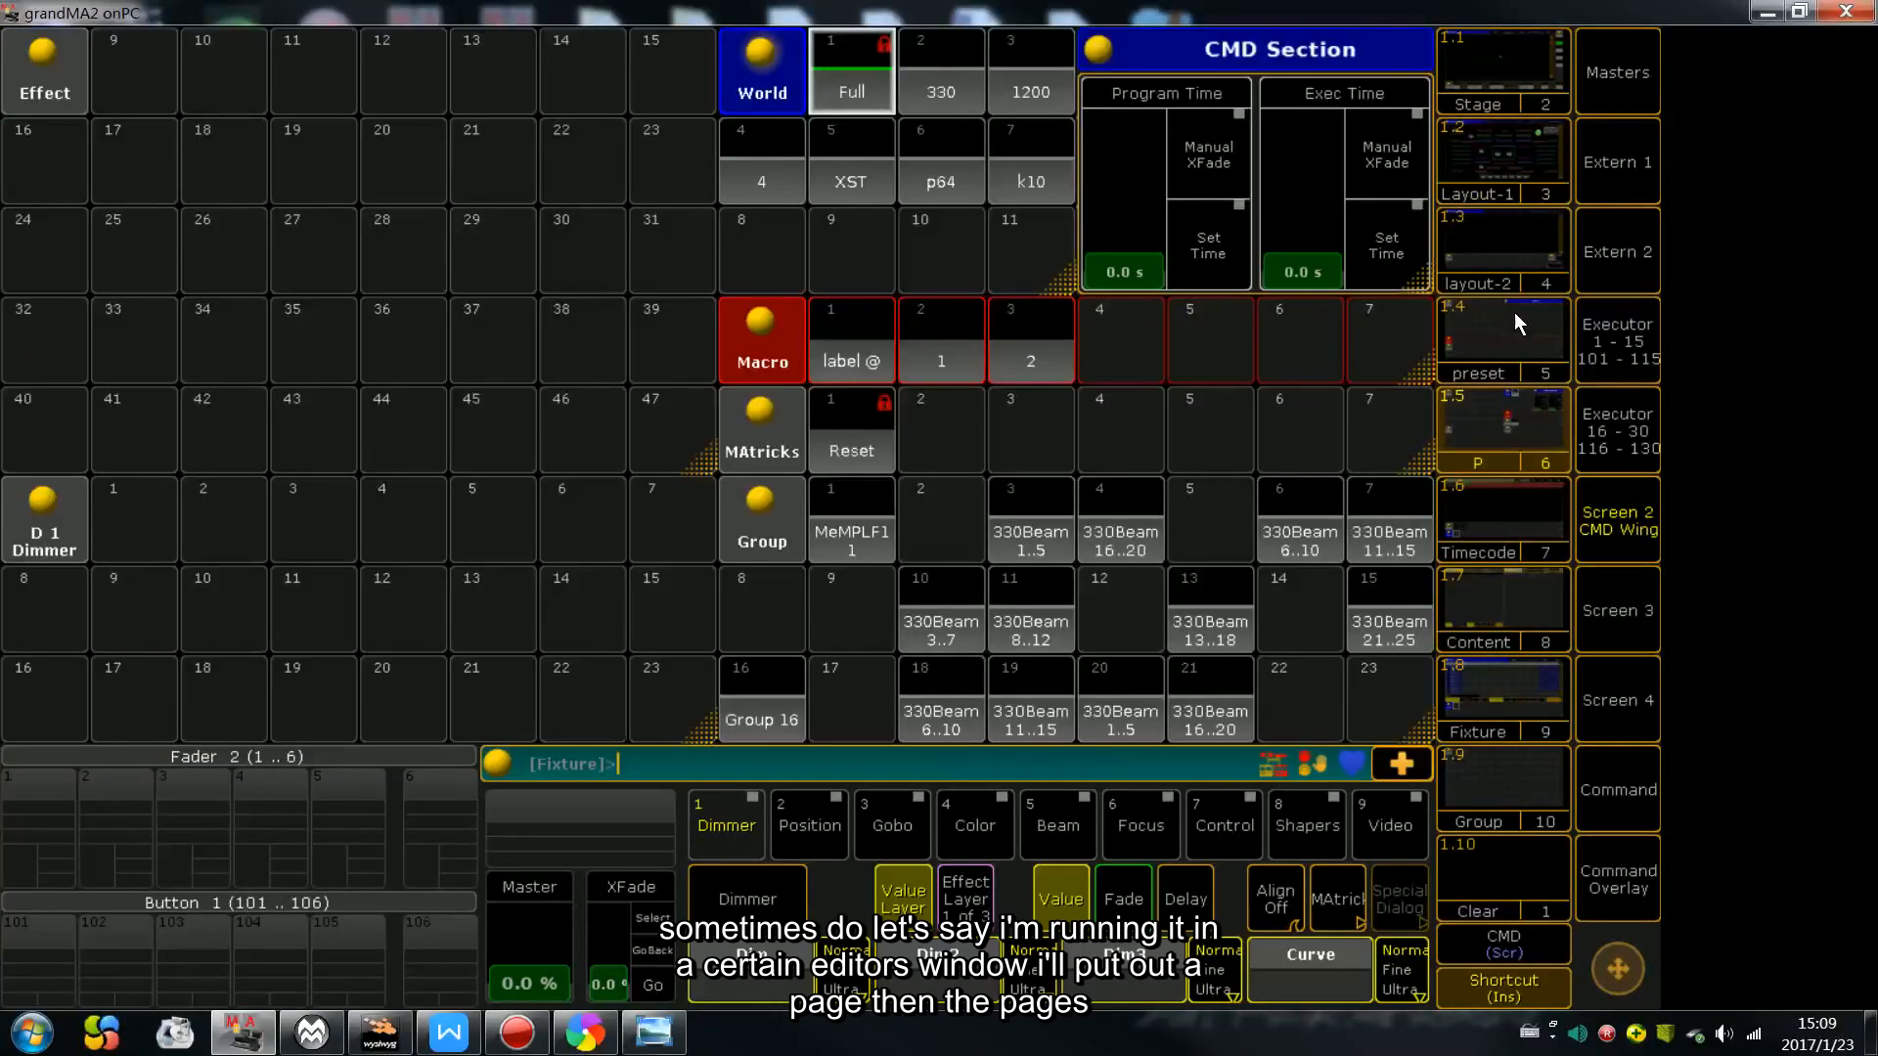
{"action": "left_click", "coordinate": [1507, 610]}
{"action": "left_click", "coordinate": [1529, 338]}
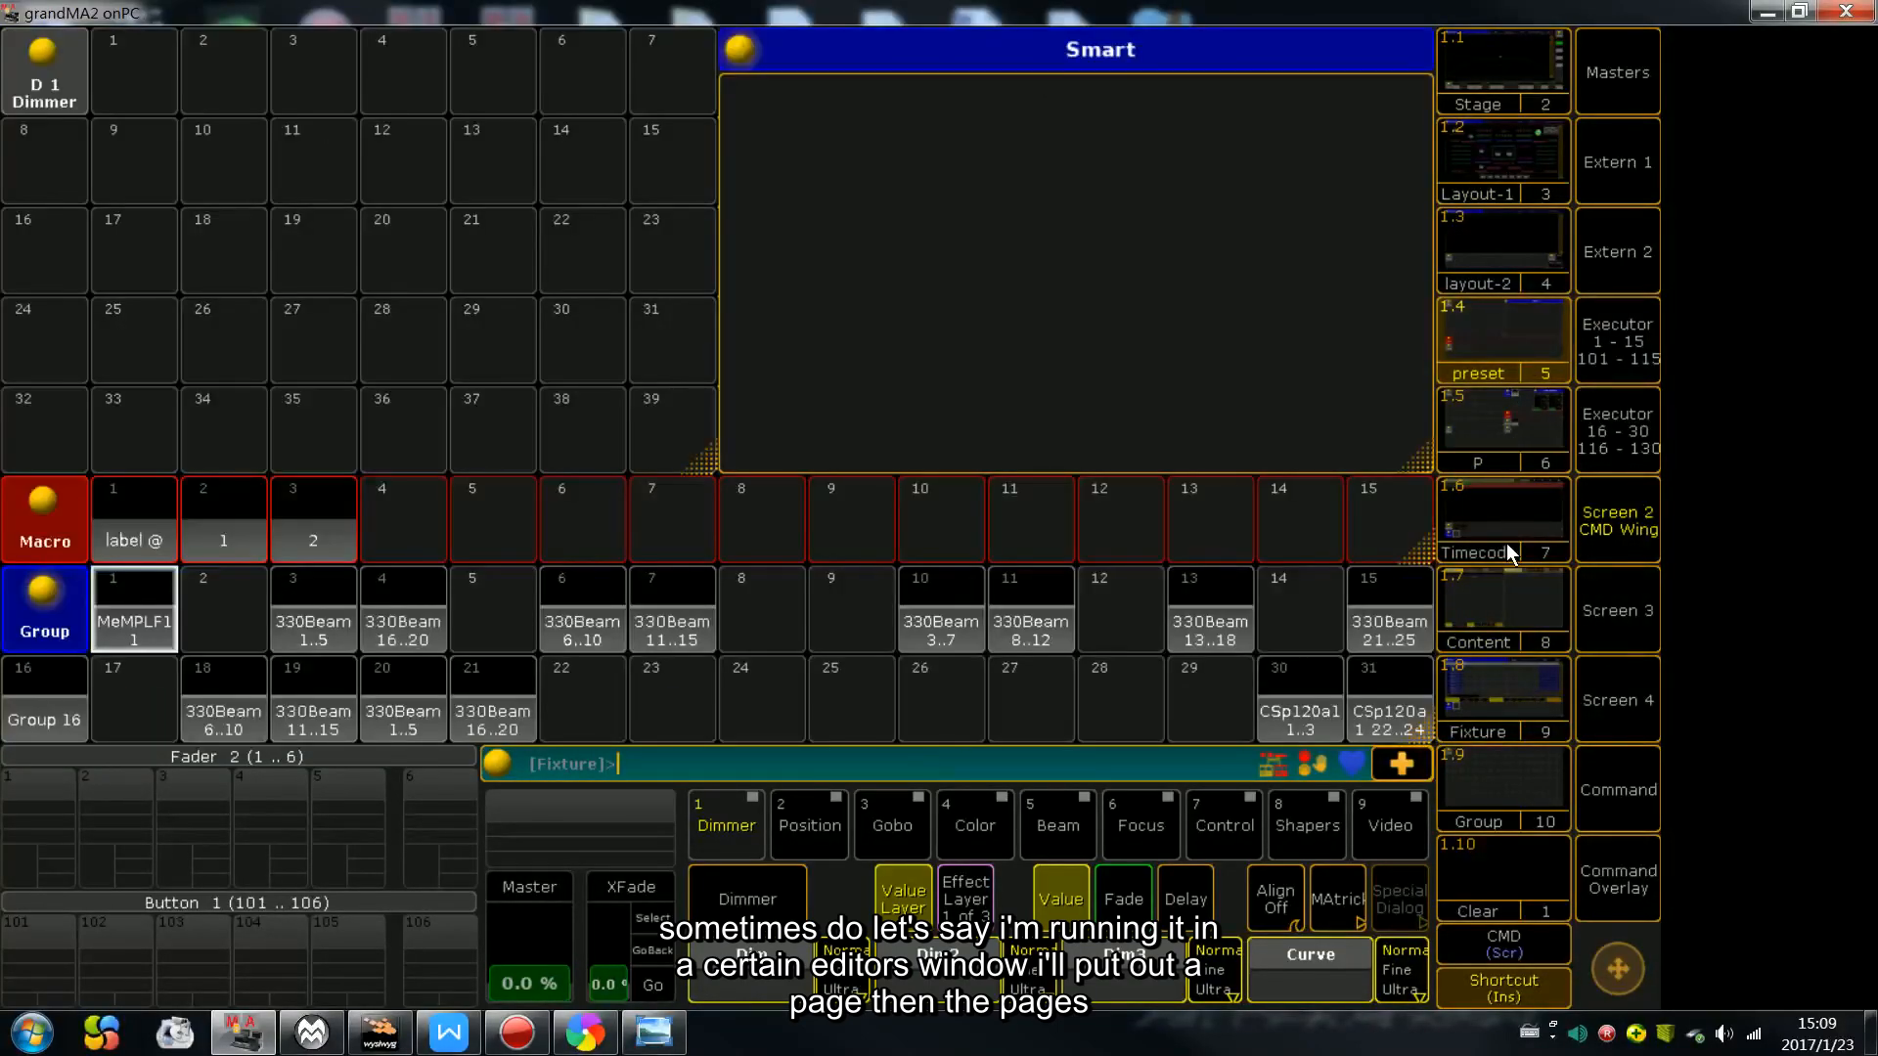
{"action": "left_click", "coordinate": [1467, 601]}
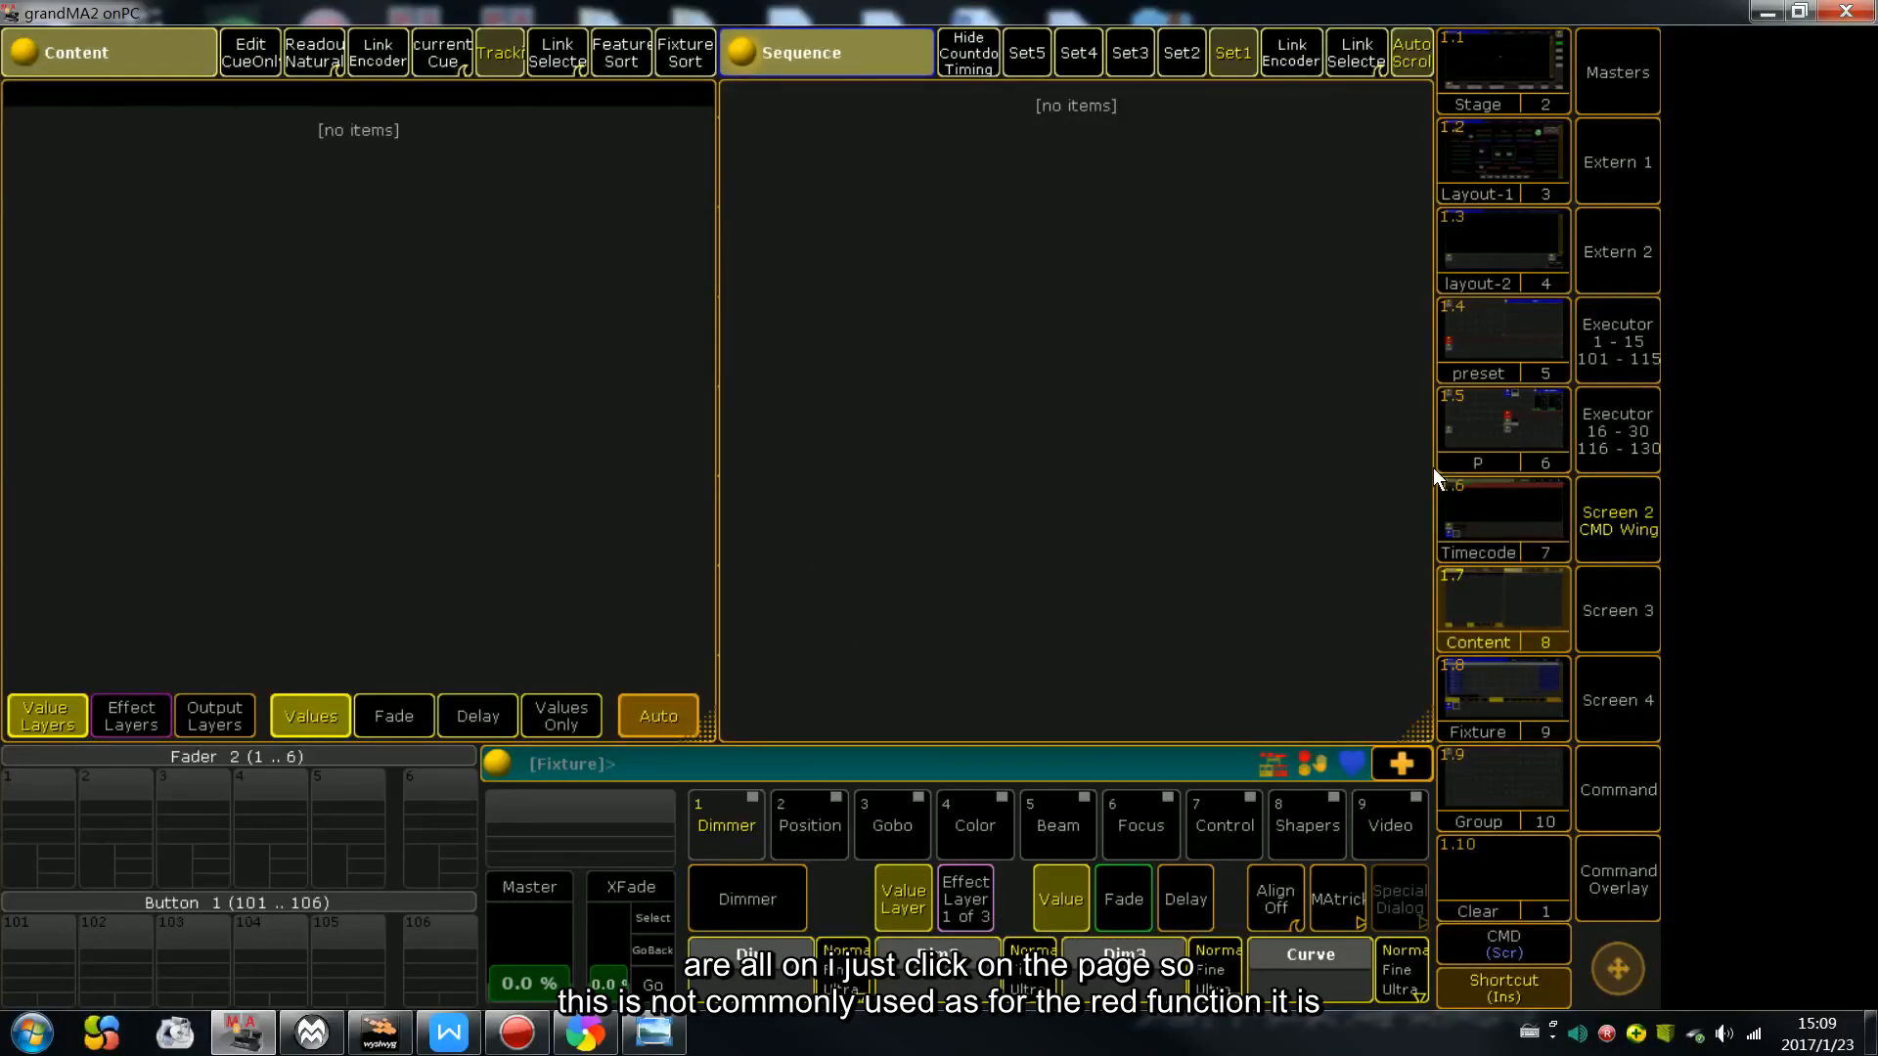
{"action": "left_click", "coordinate": [1479, 548]}
{"action": "left_click", "coordinate": [1618, 794]}
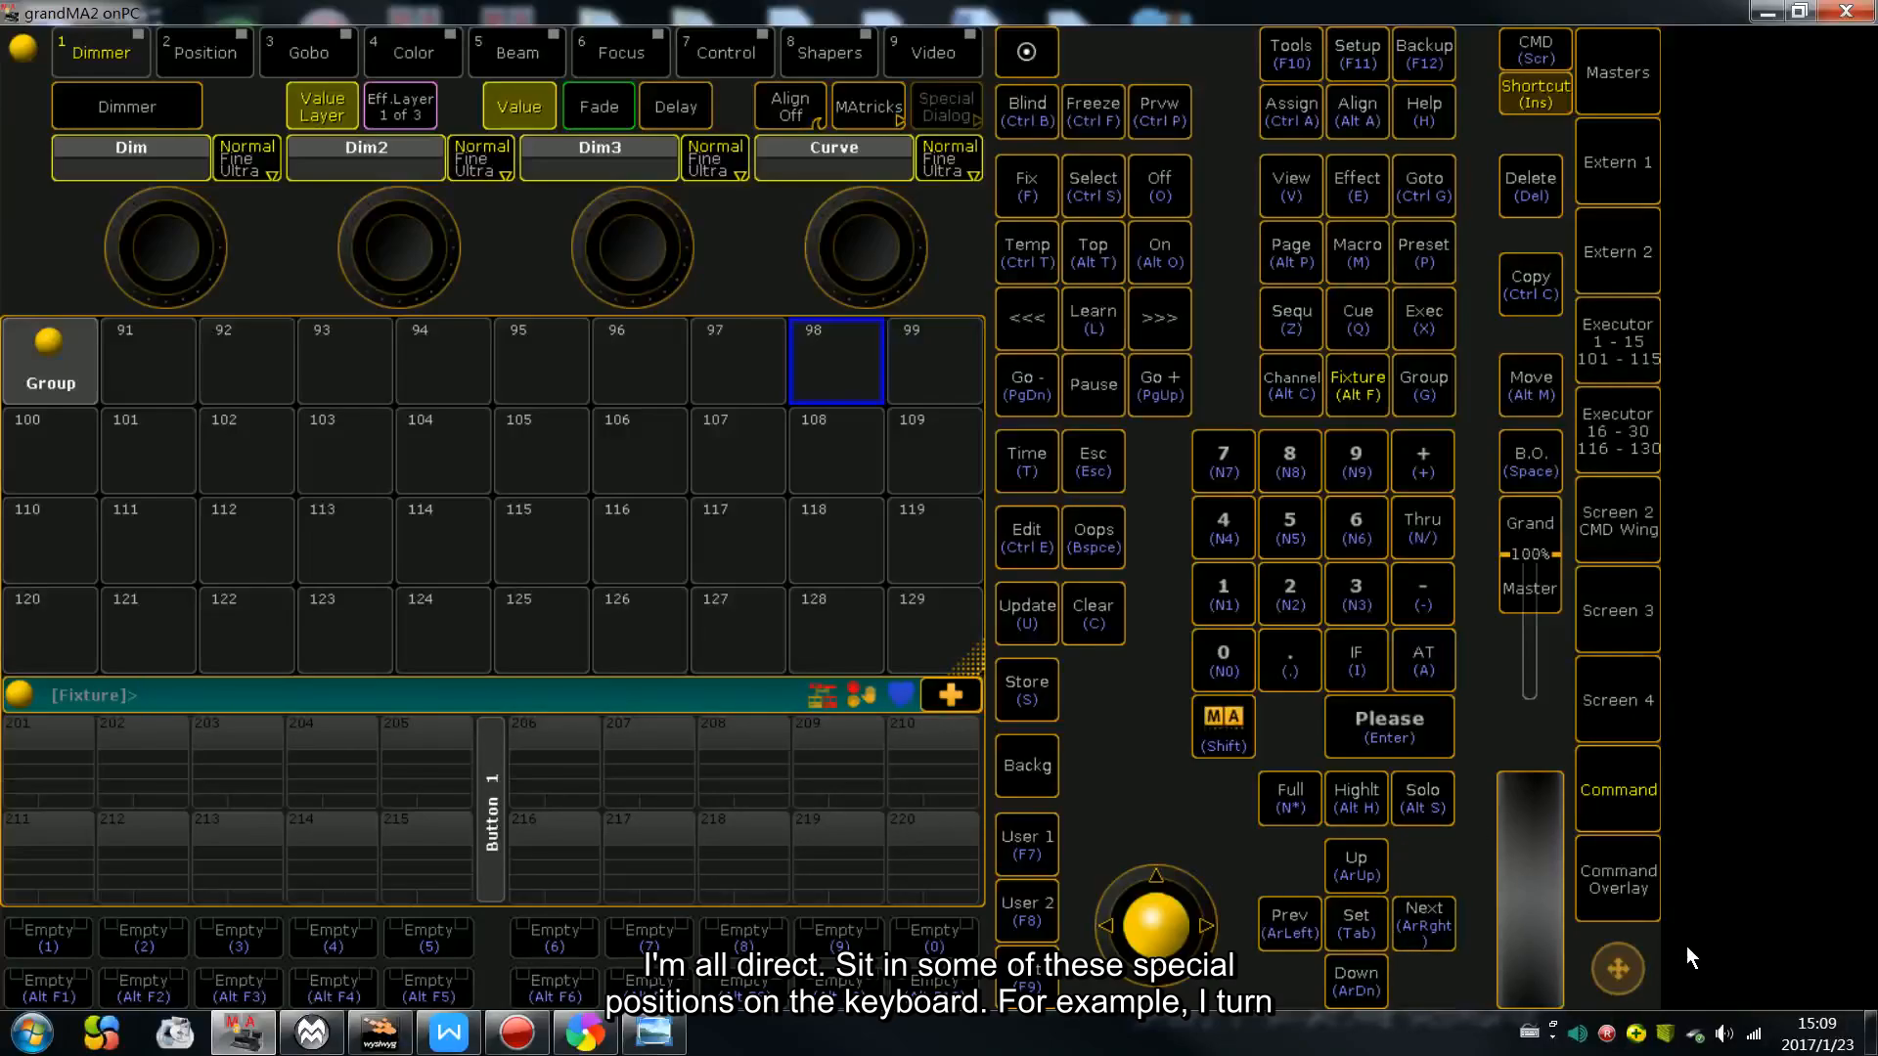
- Compare the Master Section's page-turning shortcuts with the keys in the Windows Photo Viewer keyboard picture and return to grandMA2 onPC
{"action": "left_click", "coordinate": [655, 1032]}
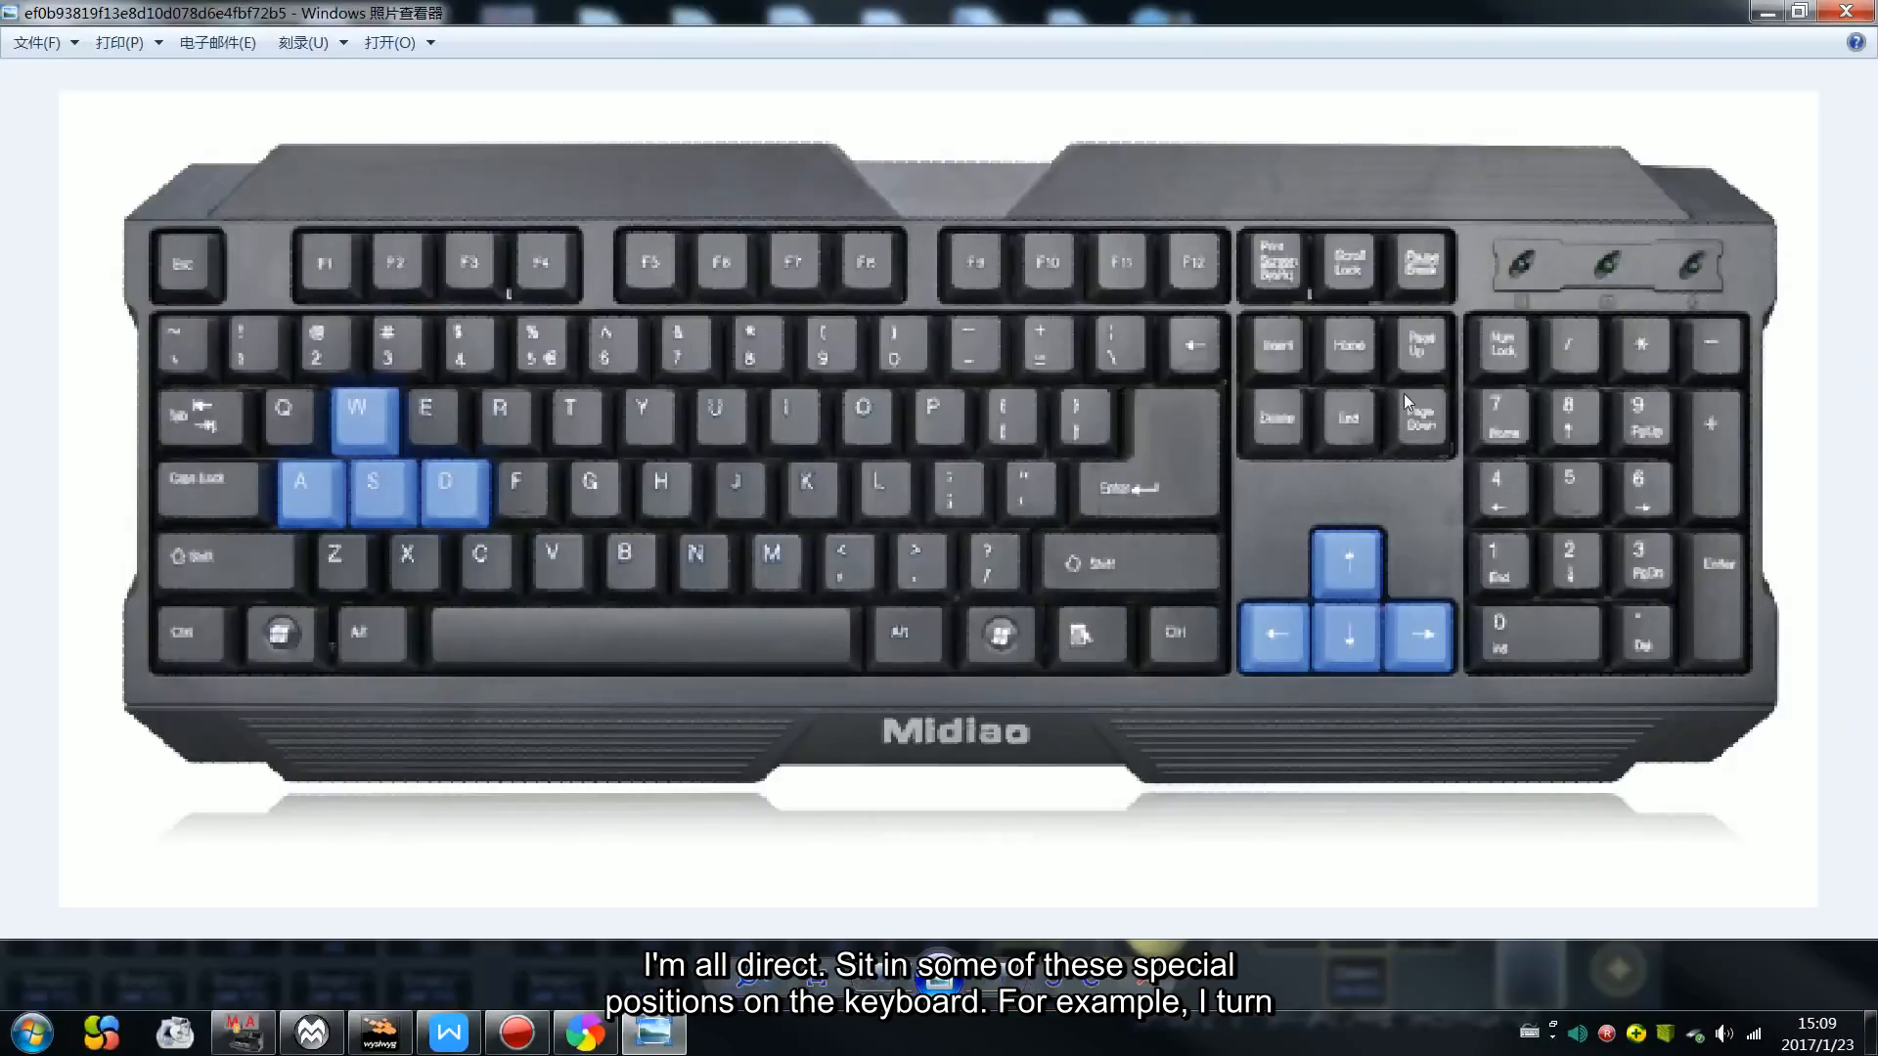
{"action": "left_click", "coordinate": [1767, 12]}
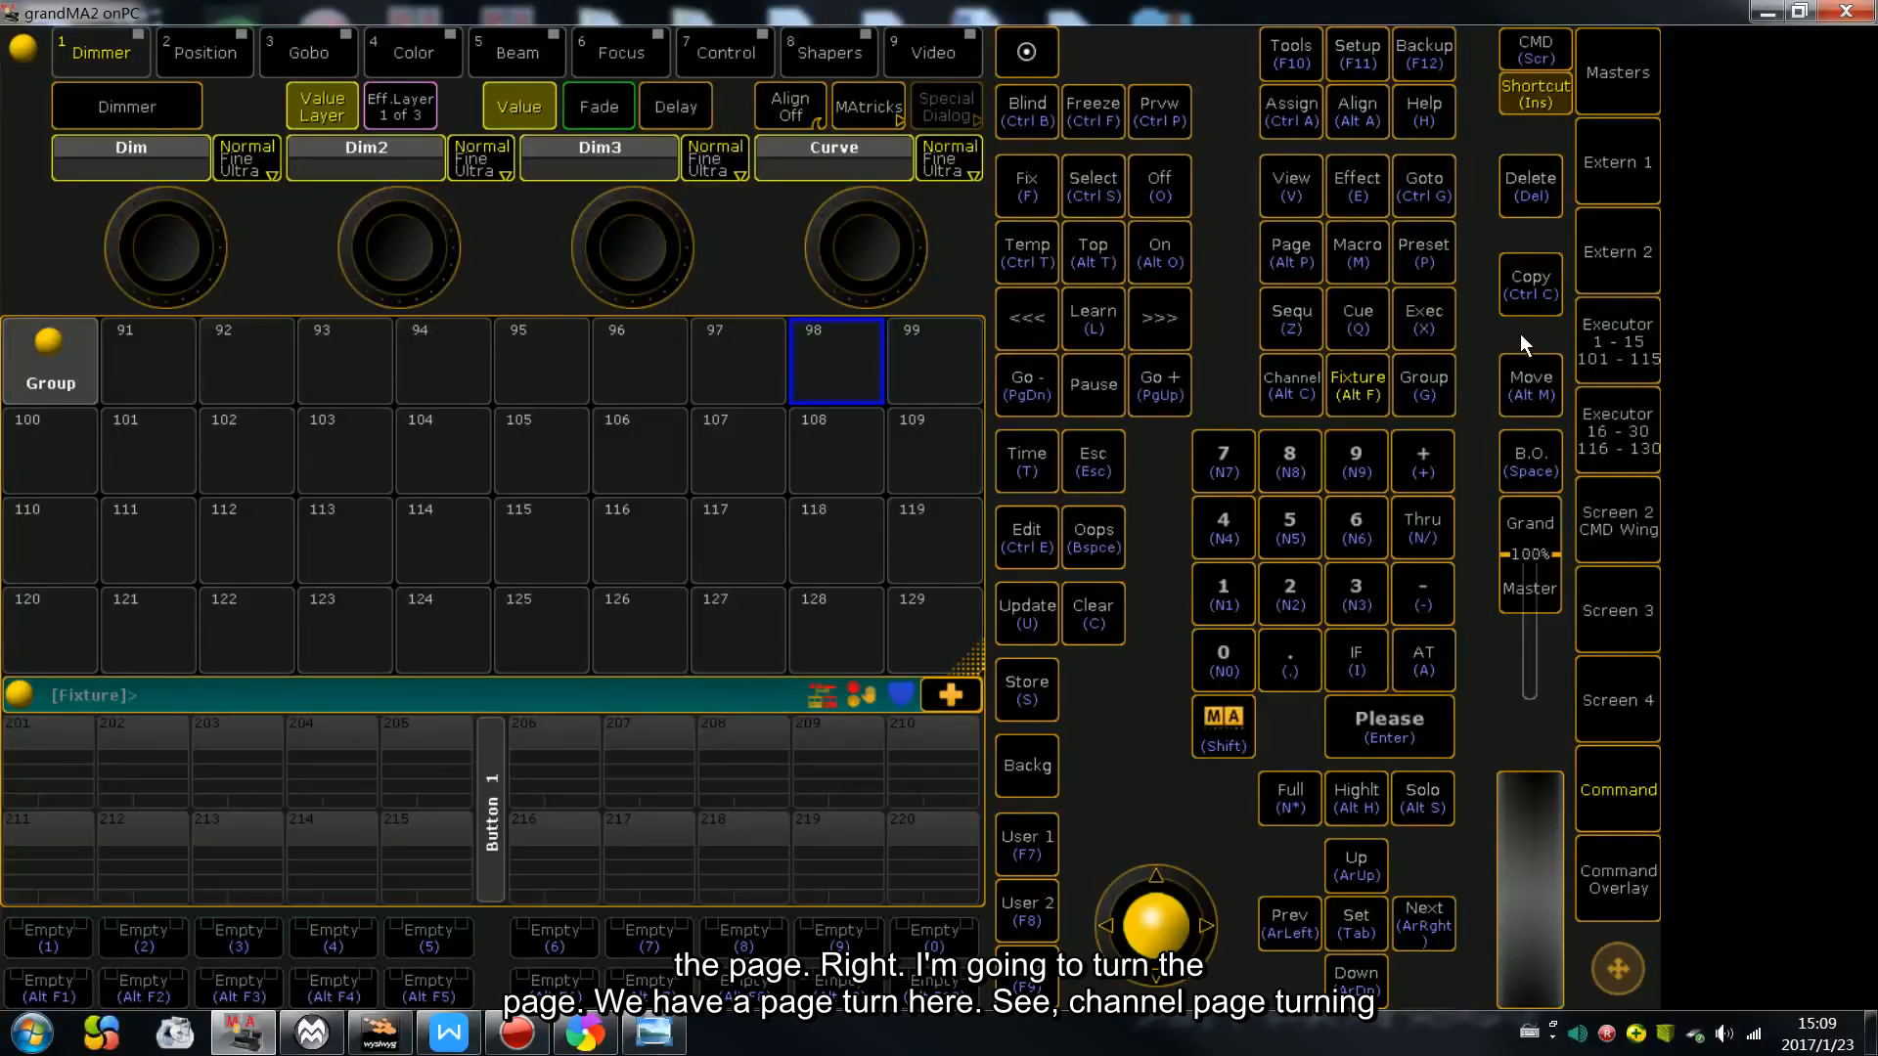
{"action": "left_click", "coordinate": [1621, 80]}
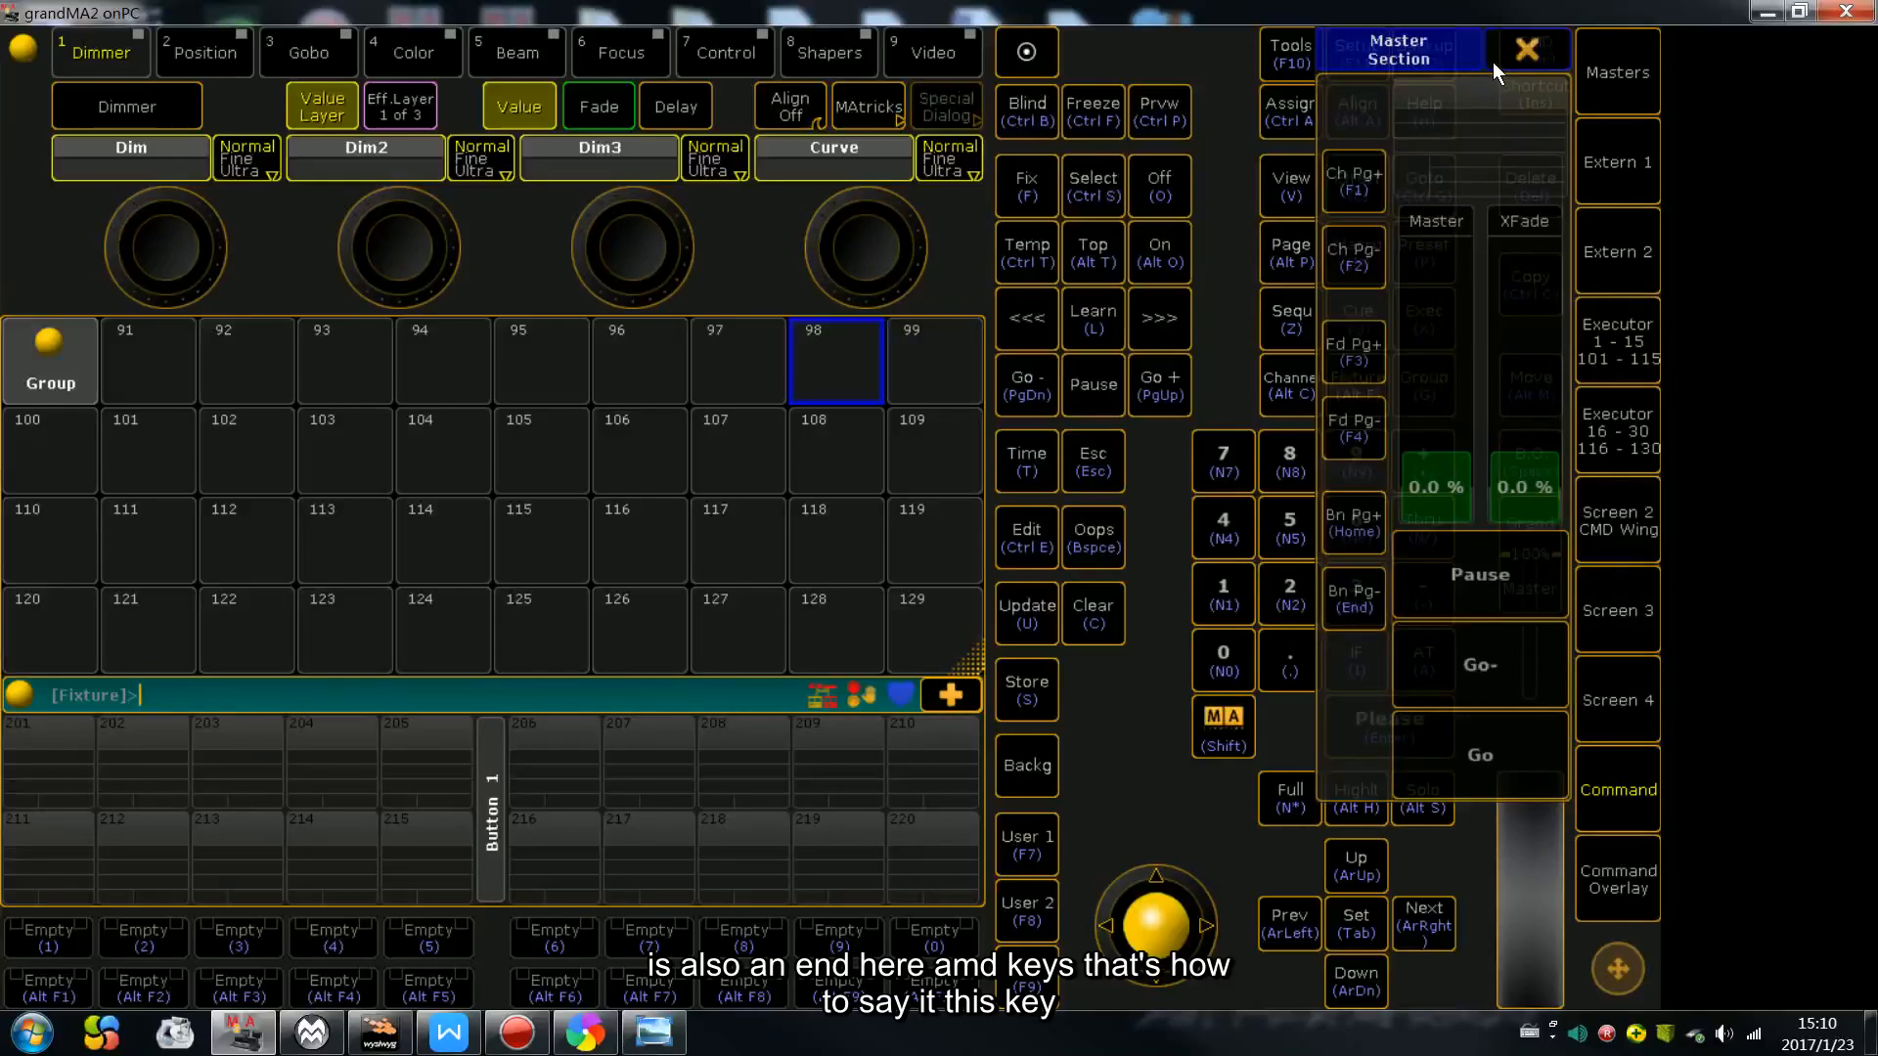
{"action": "left_click", "coordinate": [1528, 49]}
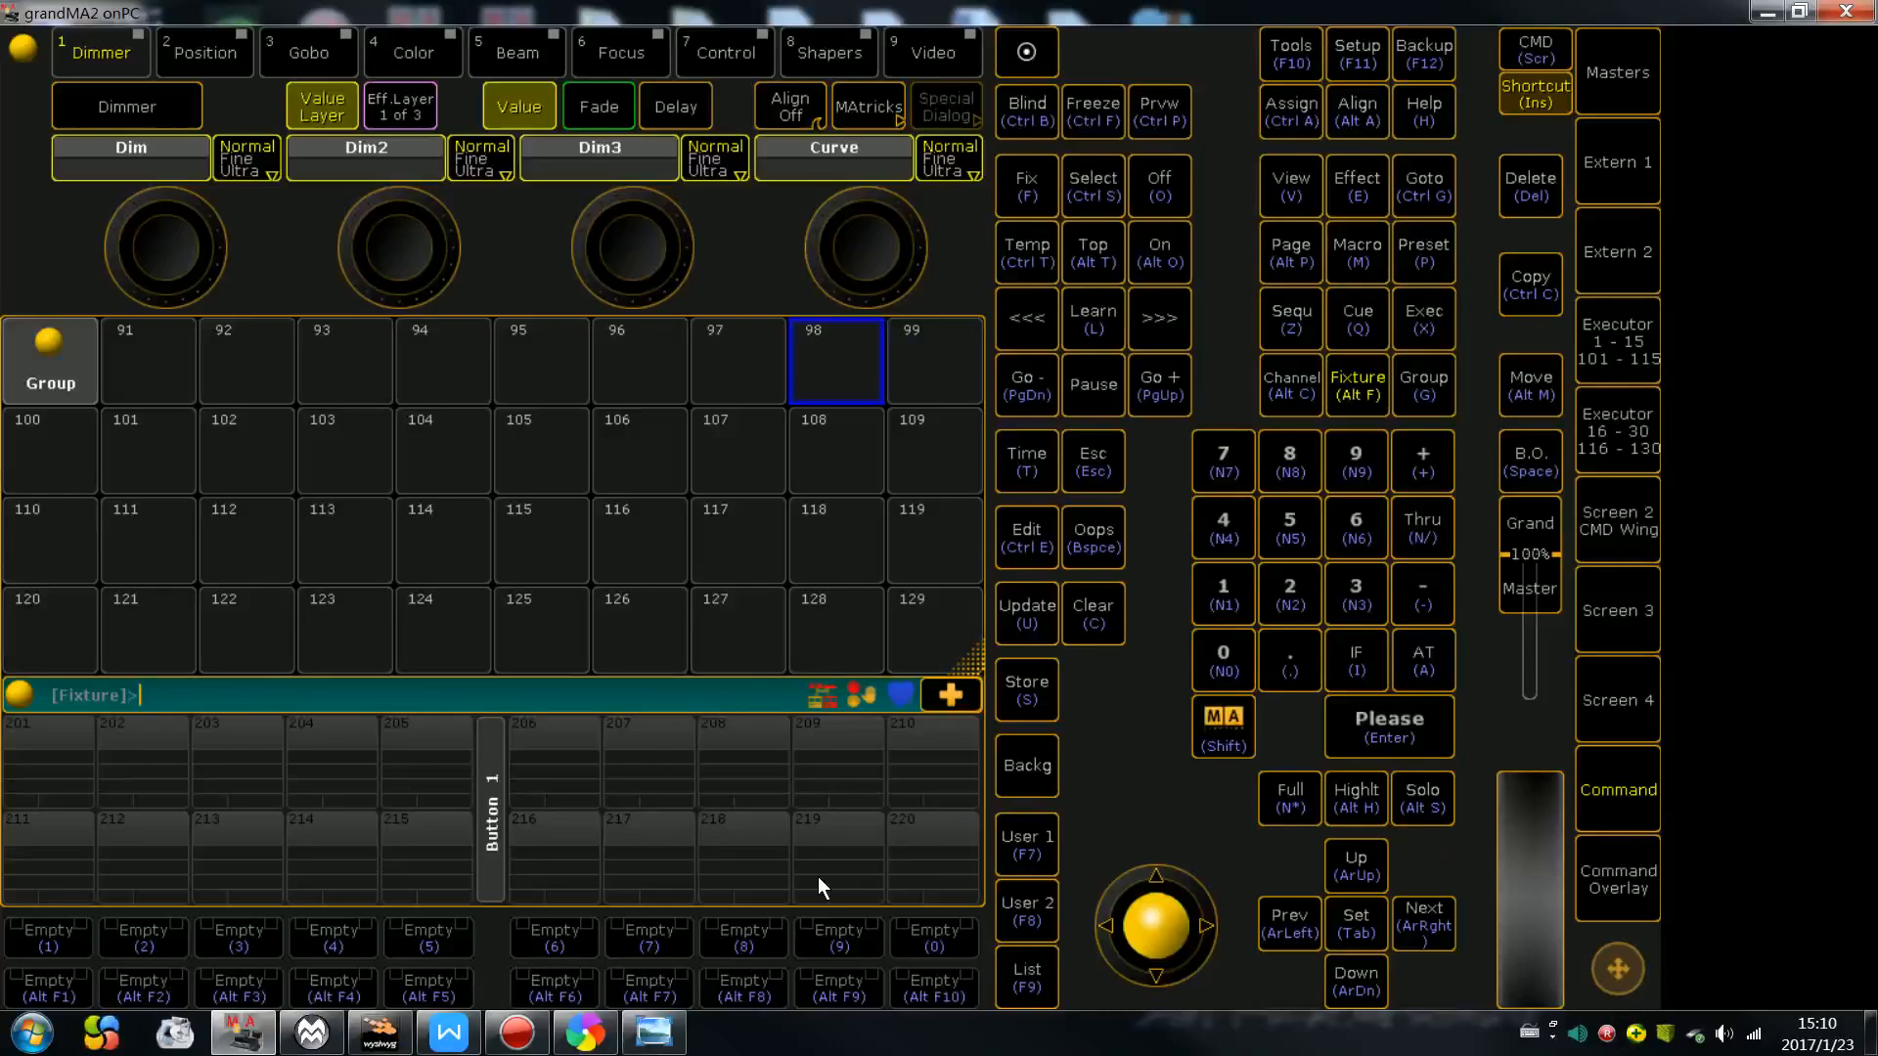
{"action": "left_click", "coordinate": [653, 1032]}
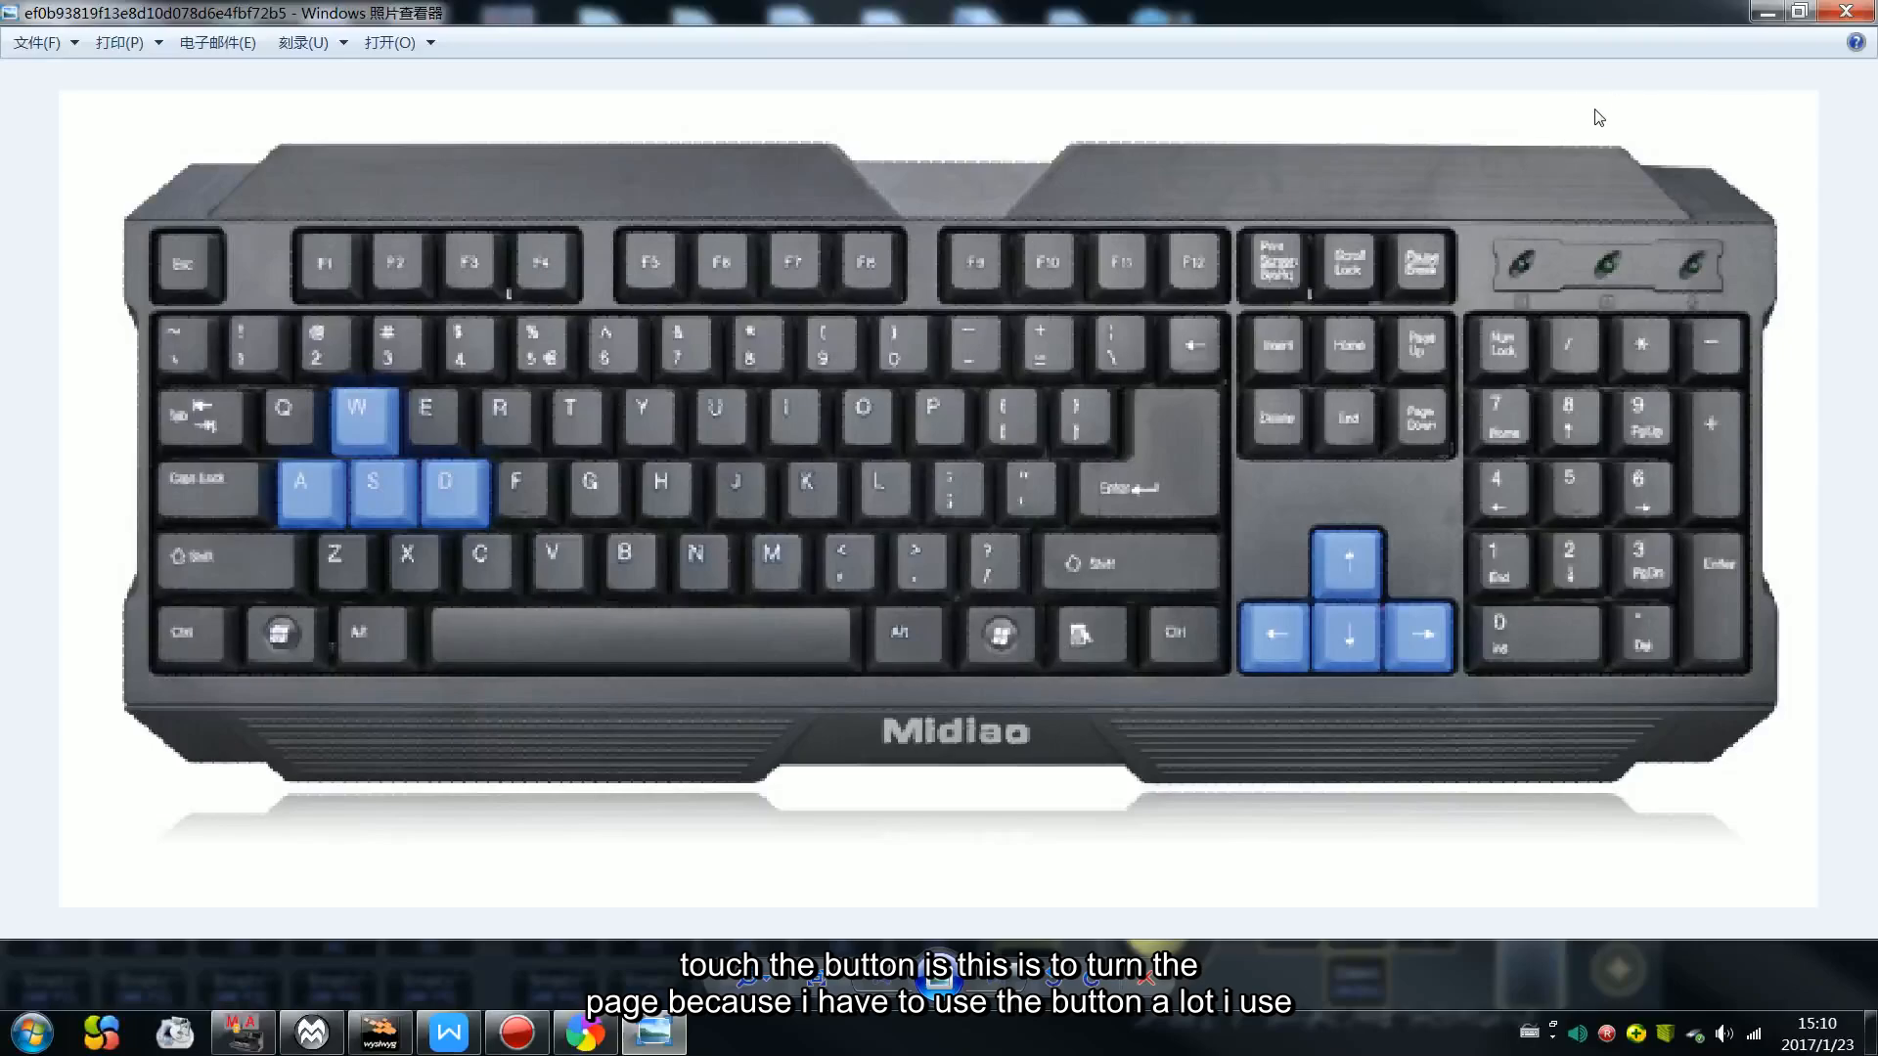
{"action": "left_click", "coordinate": [1767, 12]}
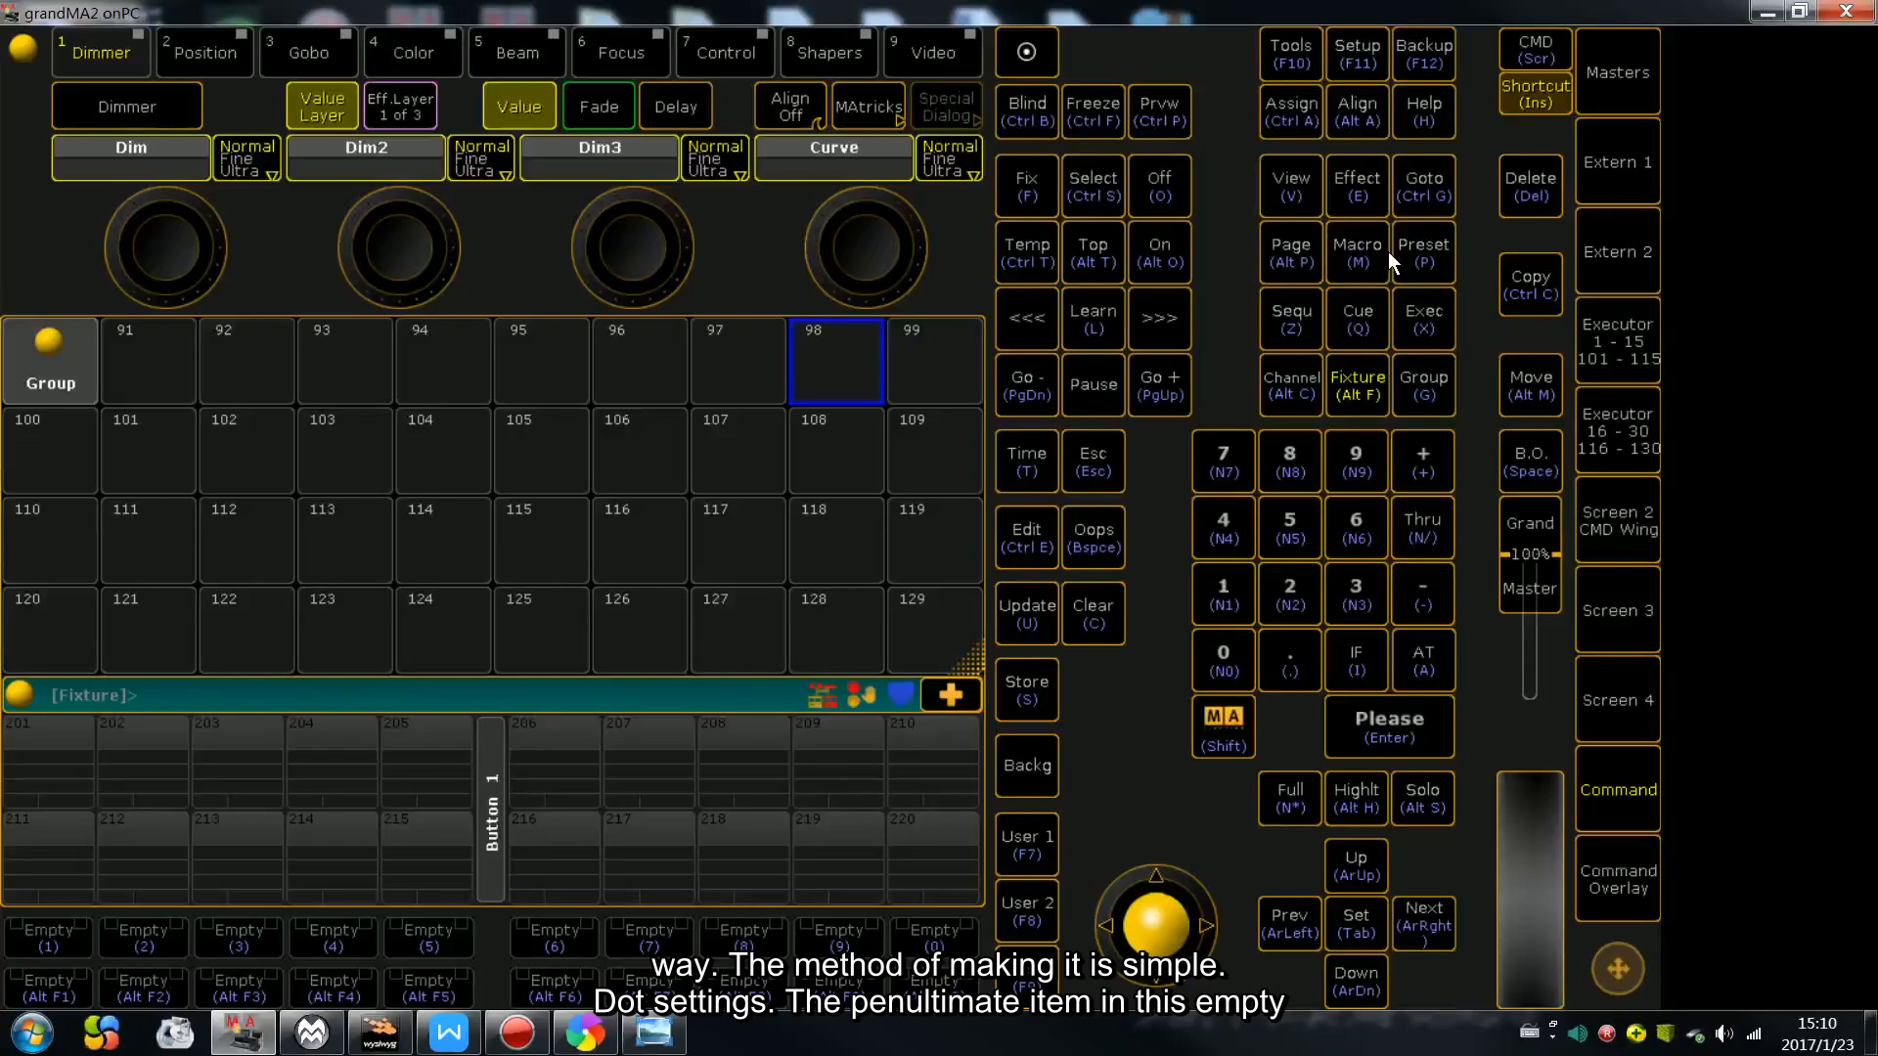
- Open the keyboard shortcut editor from the console setup and look through the Direct, Ctrl and Alt Access tables
{"action": "left_click", "coordinate": [1355, 56]}
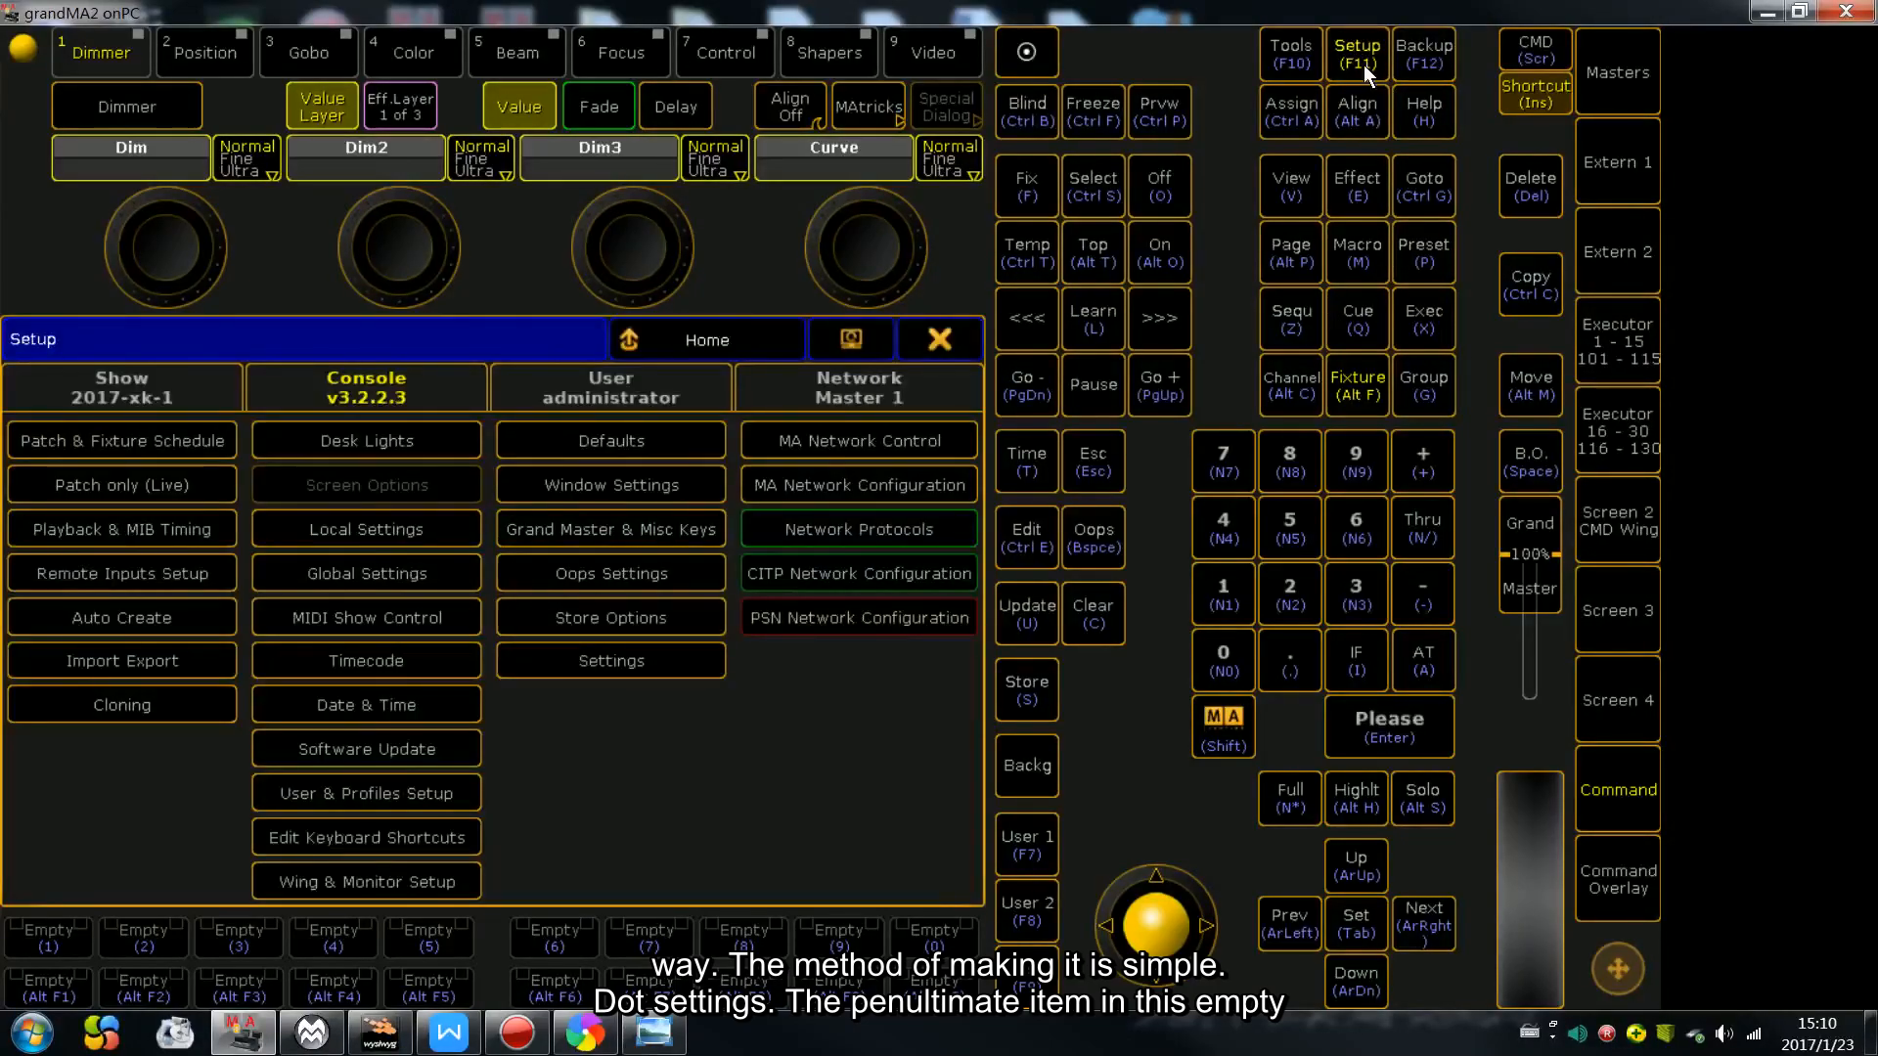
{"action": "left_click", "coordinate": [374, 388]}
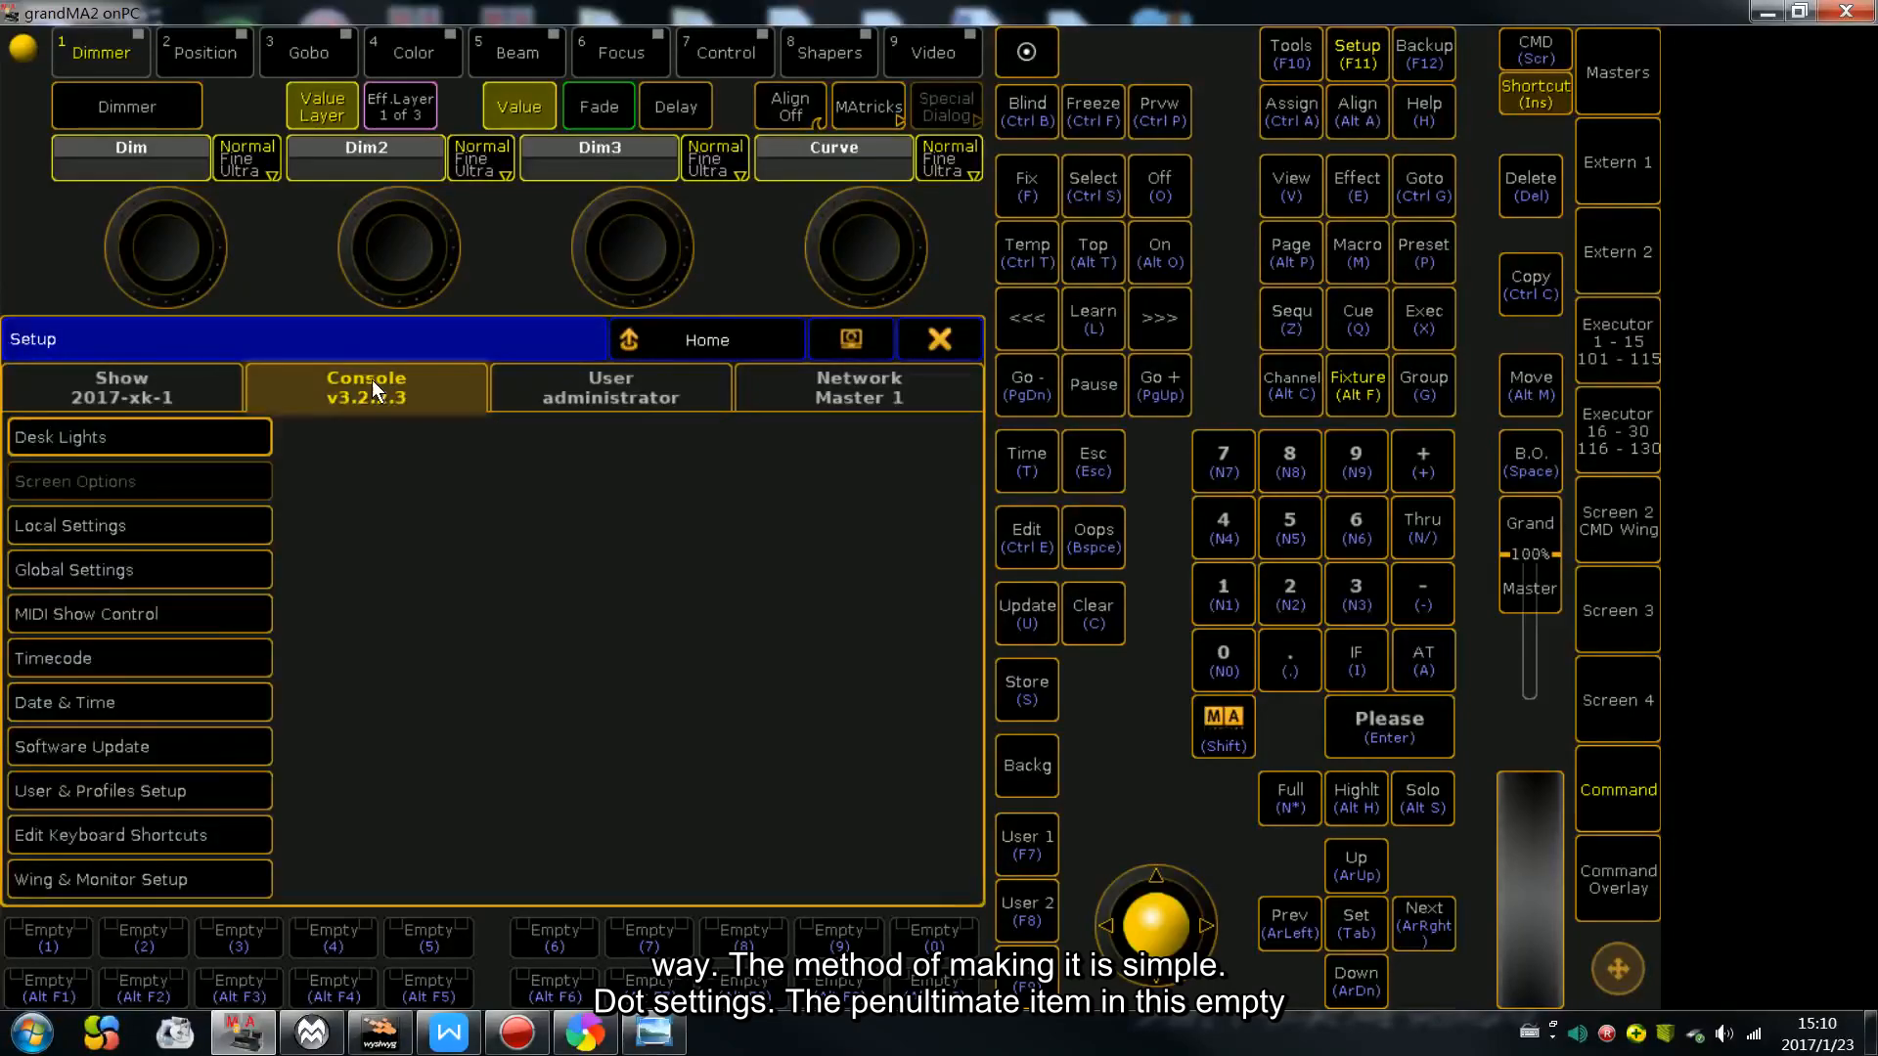
{"action": "left_click", "coordinate": [87, 836]}
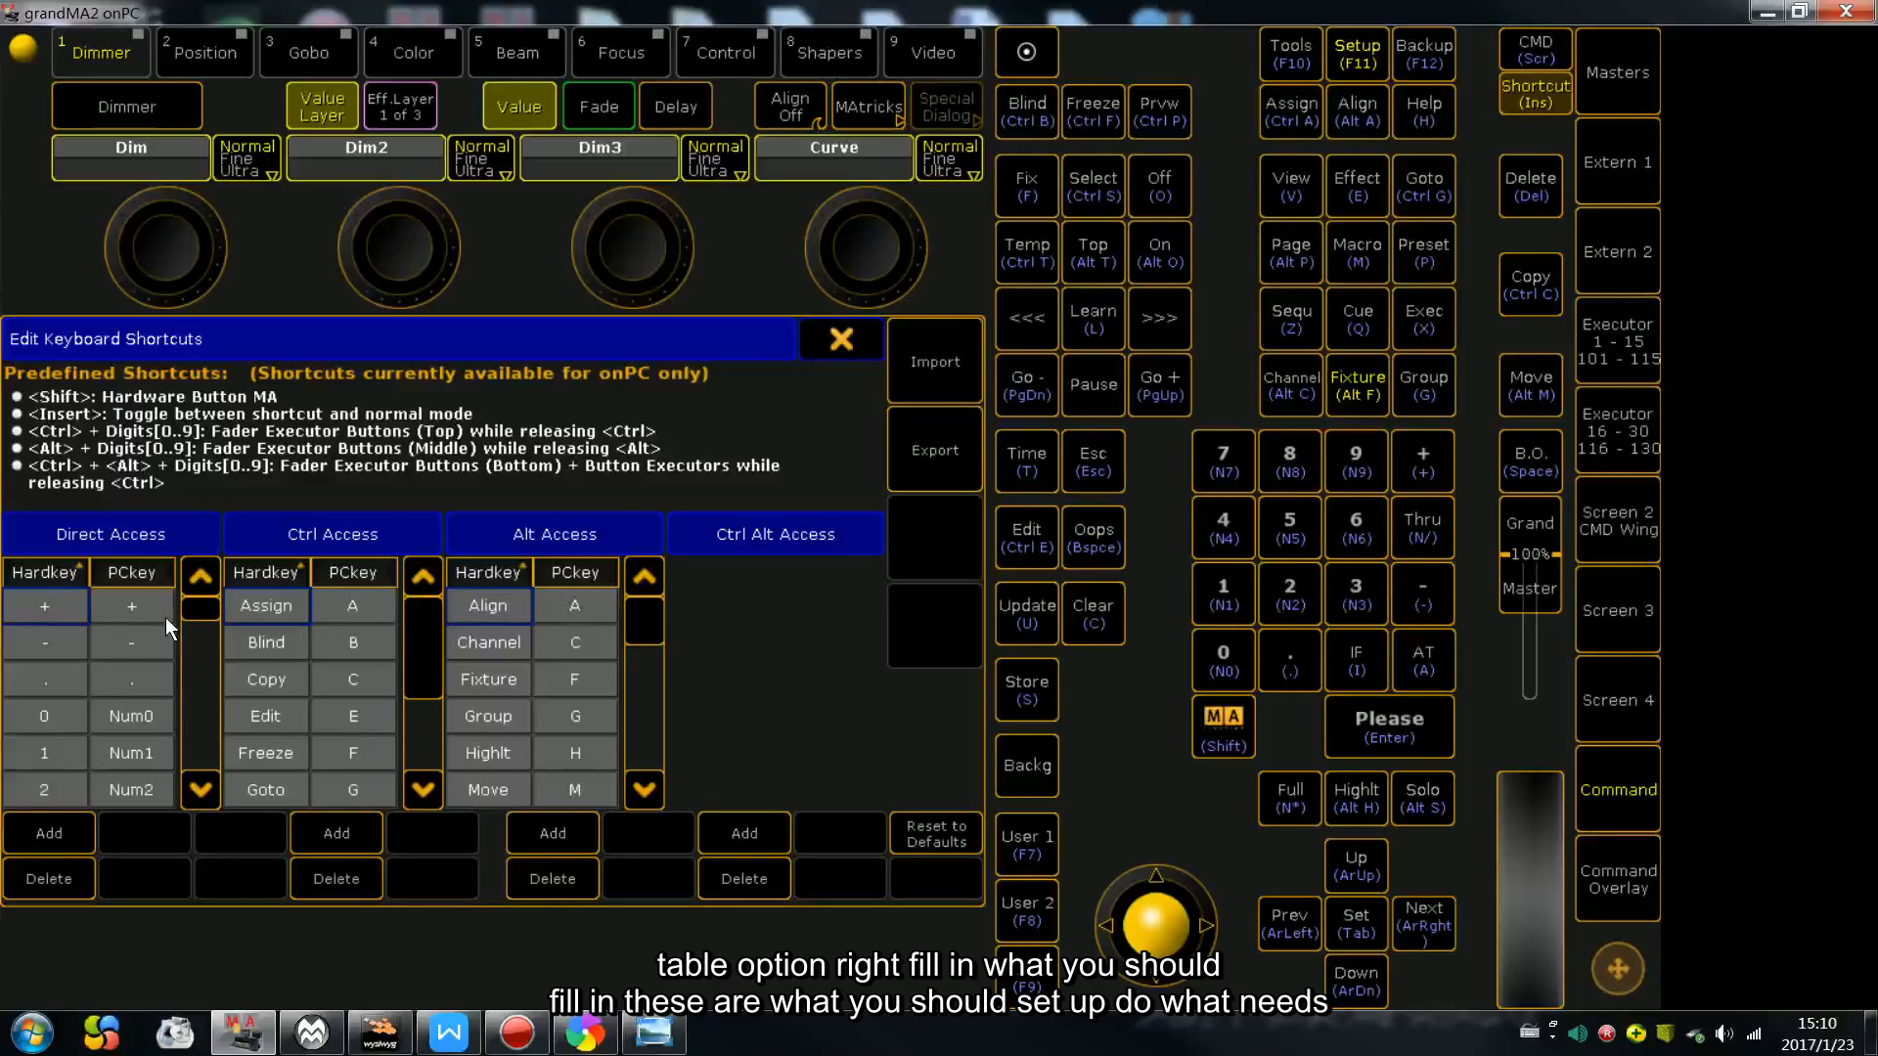
{"action": "left_click_drag", "start_coordinate": [201, 608], "coordinate": [203, 795]}
{"action": "mouse_move", "coordinate": [418, 641]}
{"action": "left_mouse_down"}
{"action": "mouse_move", "coordinate": [421, 714]}
{"action": "mouse_move", "coordinate": [422, 617]}
{"action": "left_mouse_up"}
{"action": "mouse_move", "coordinate": [645, 618]}
{"action": "left_mouse_down"}
{"action": "mouse_move", "coordinate": [639, 675]}
{"action": "mouse_move", "coordinate": [642, 608]}
{"action": "left_mouse_up"}
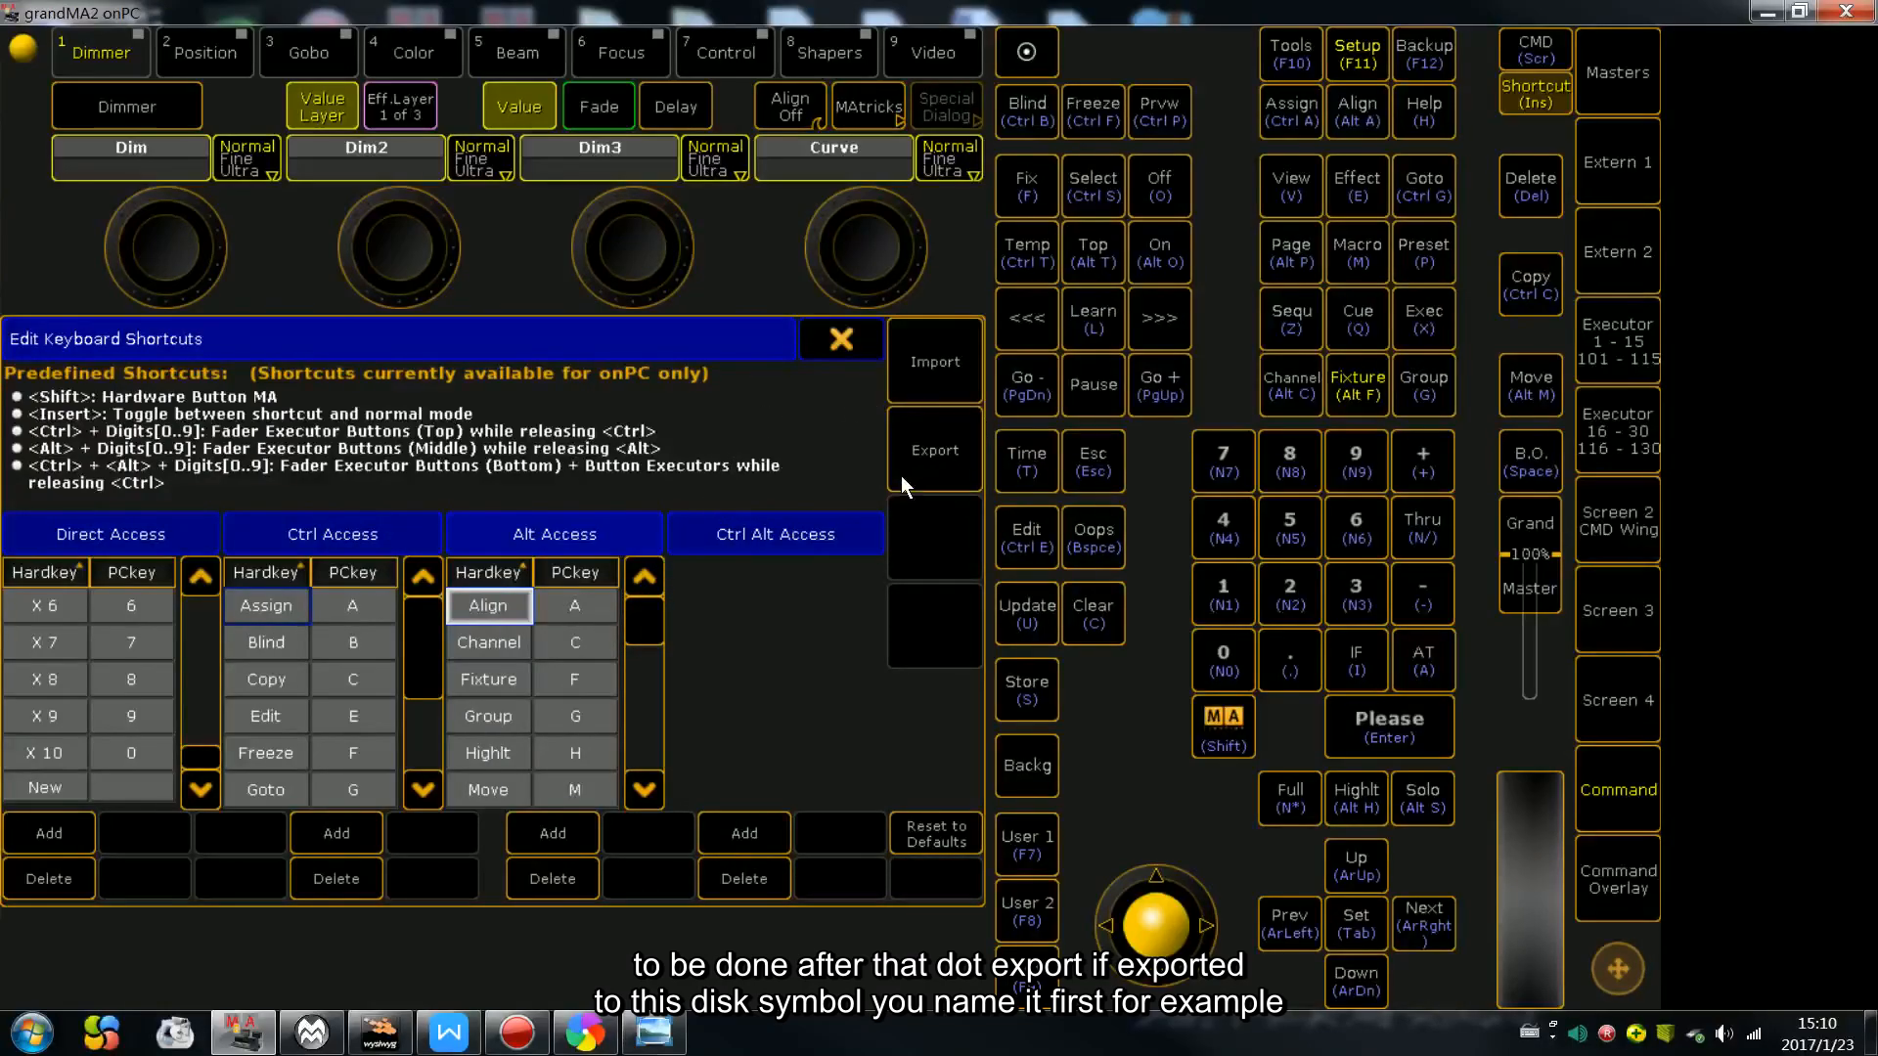
- Export the keyboard shortcuts to the internal drive under the file name 111111
{"action": "left_click", "coordinate": [950, 479]}
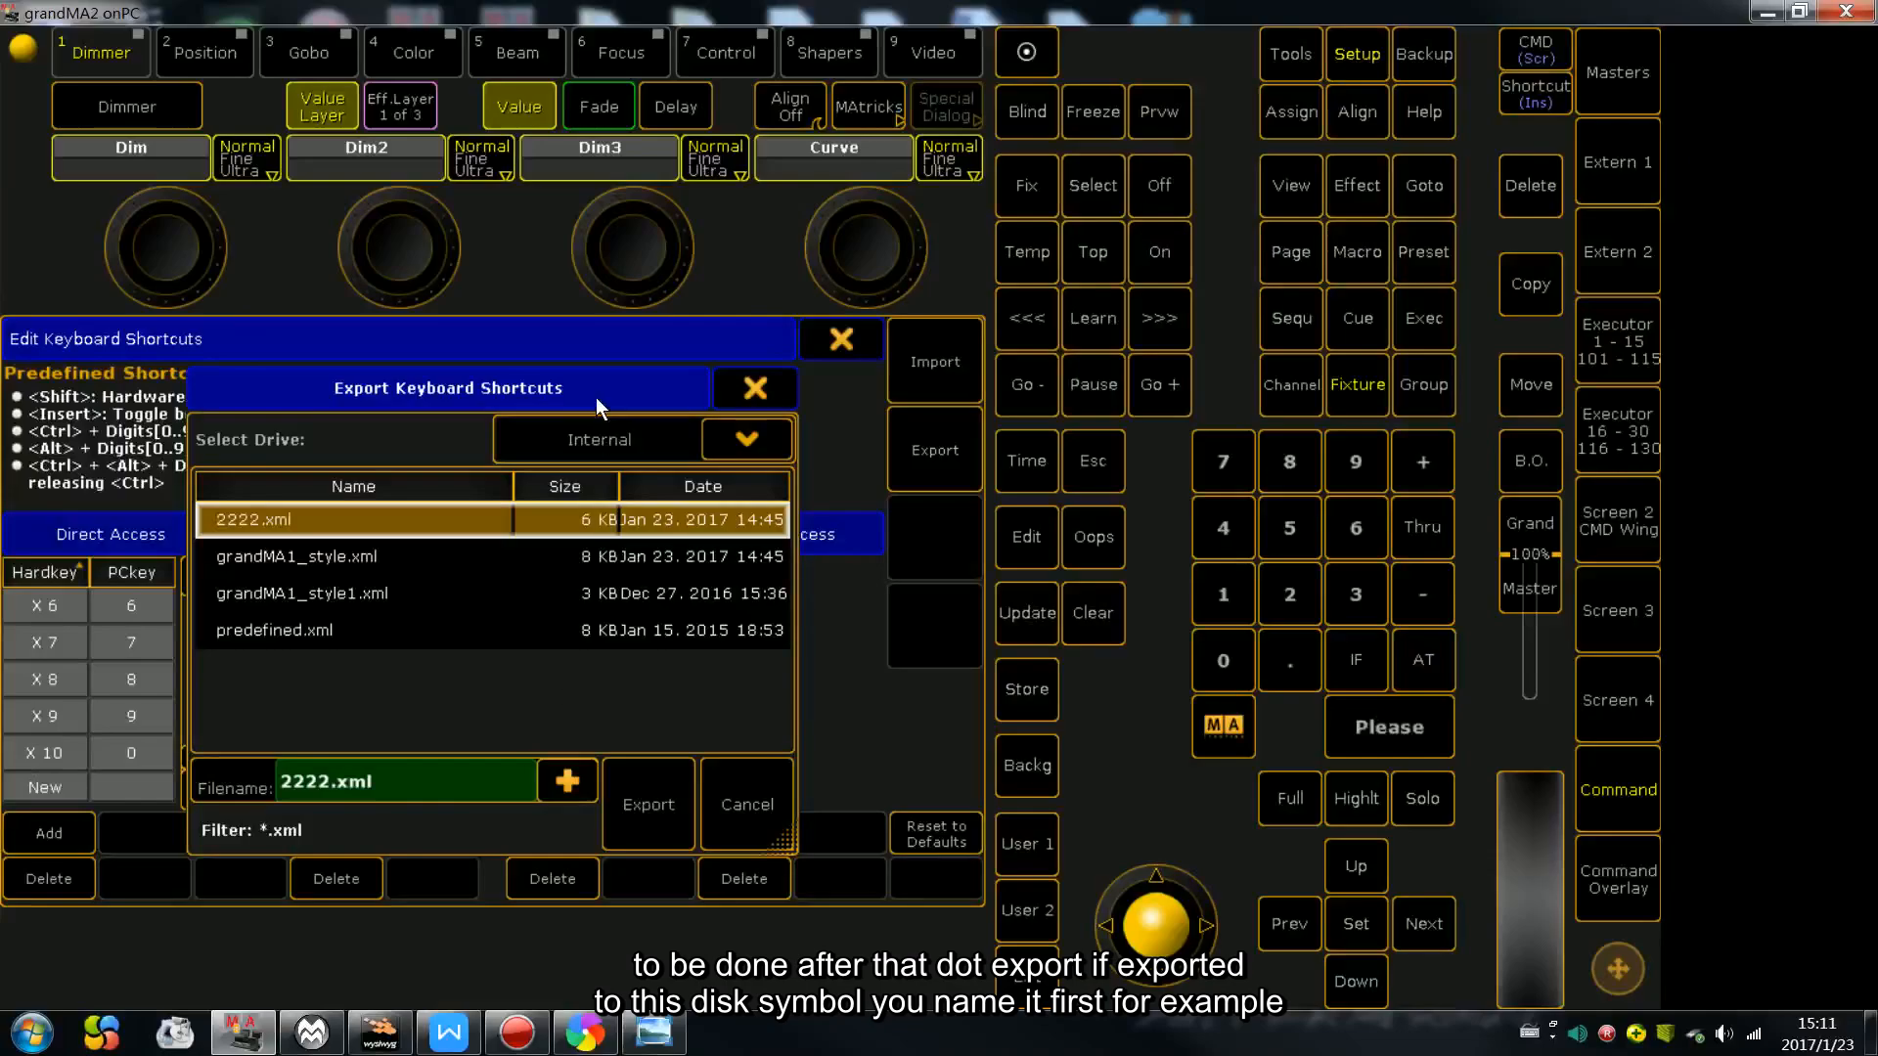
{"action": "left_click", "coordinate": [299, 779]}
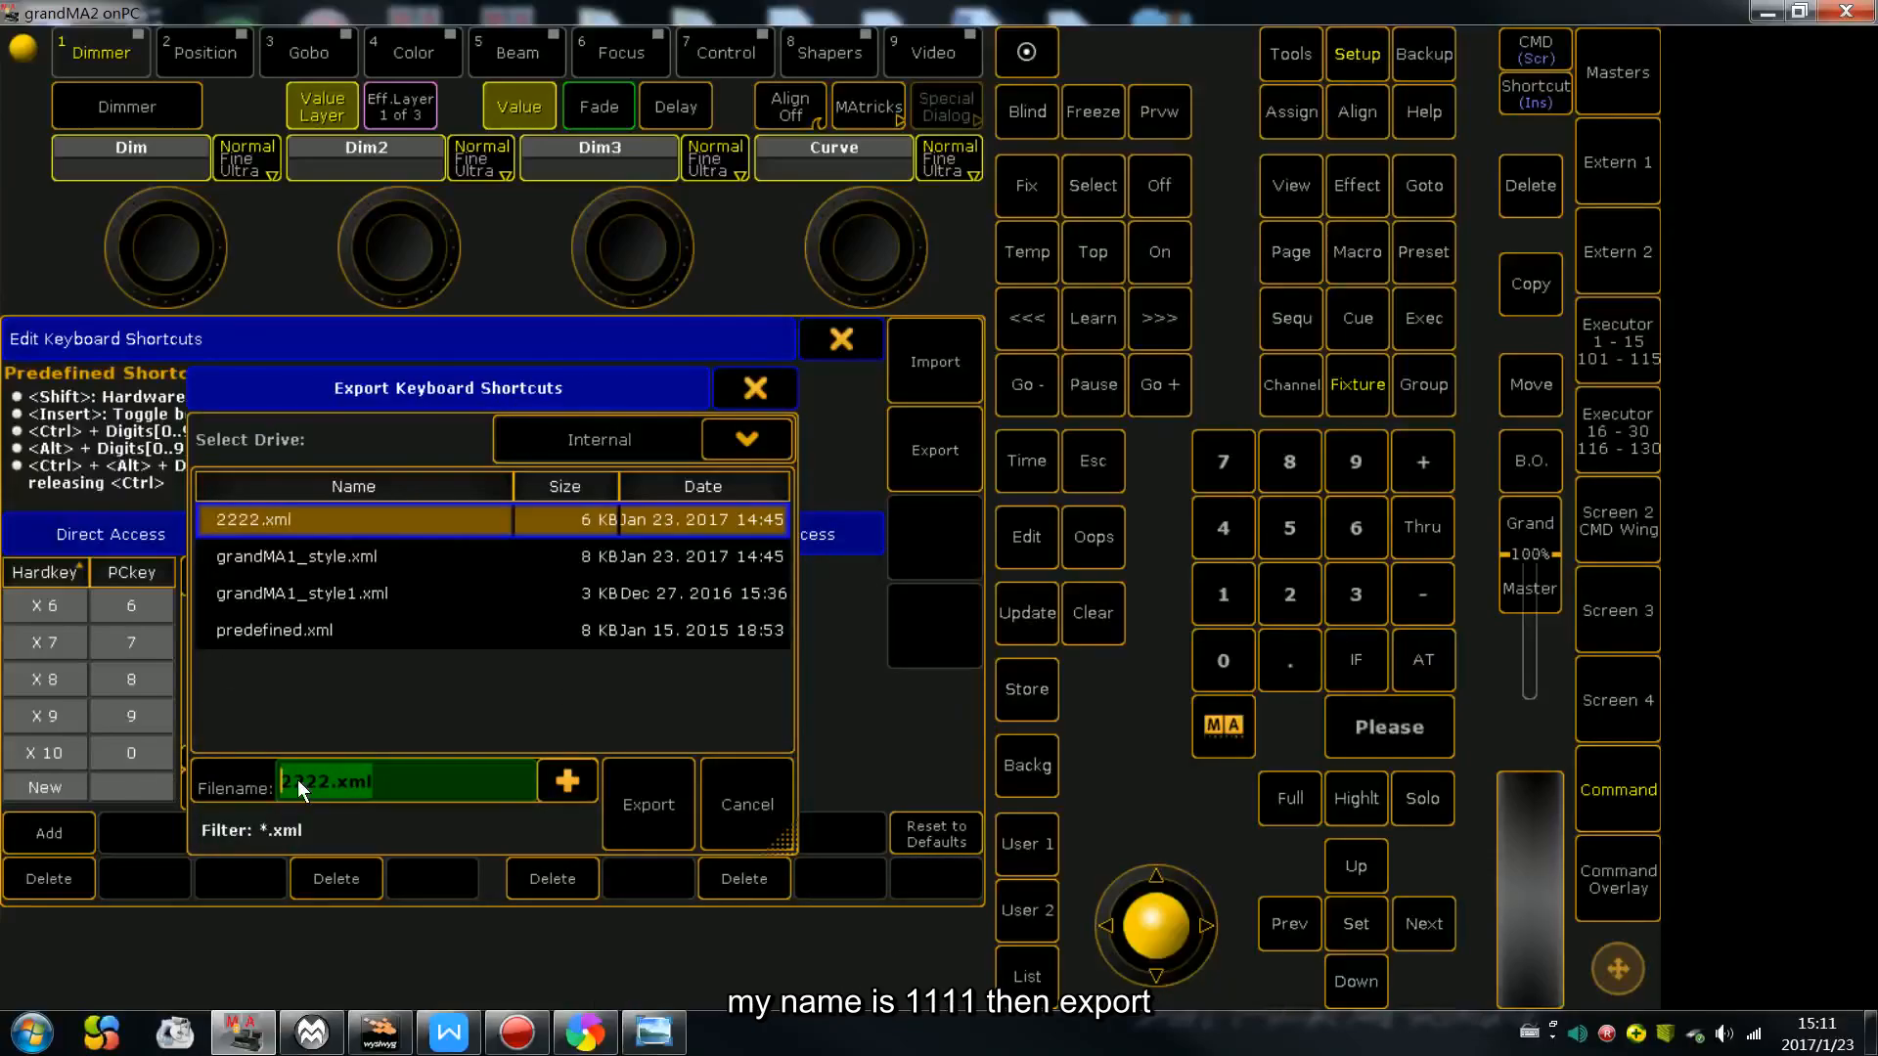
{"action": "type", "text": "111111"}
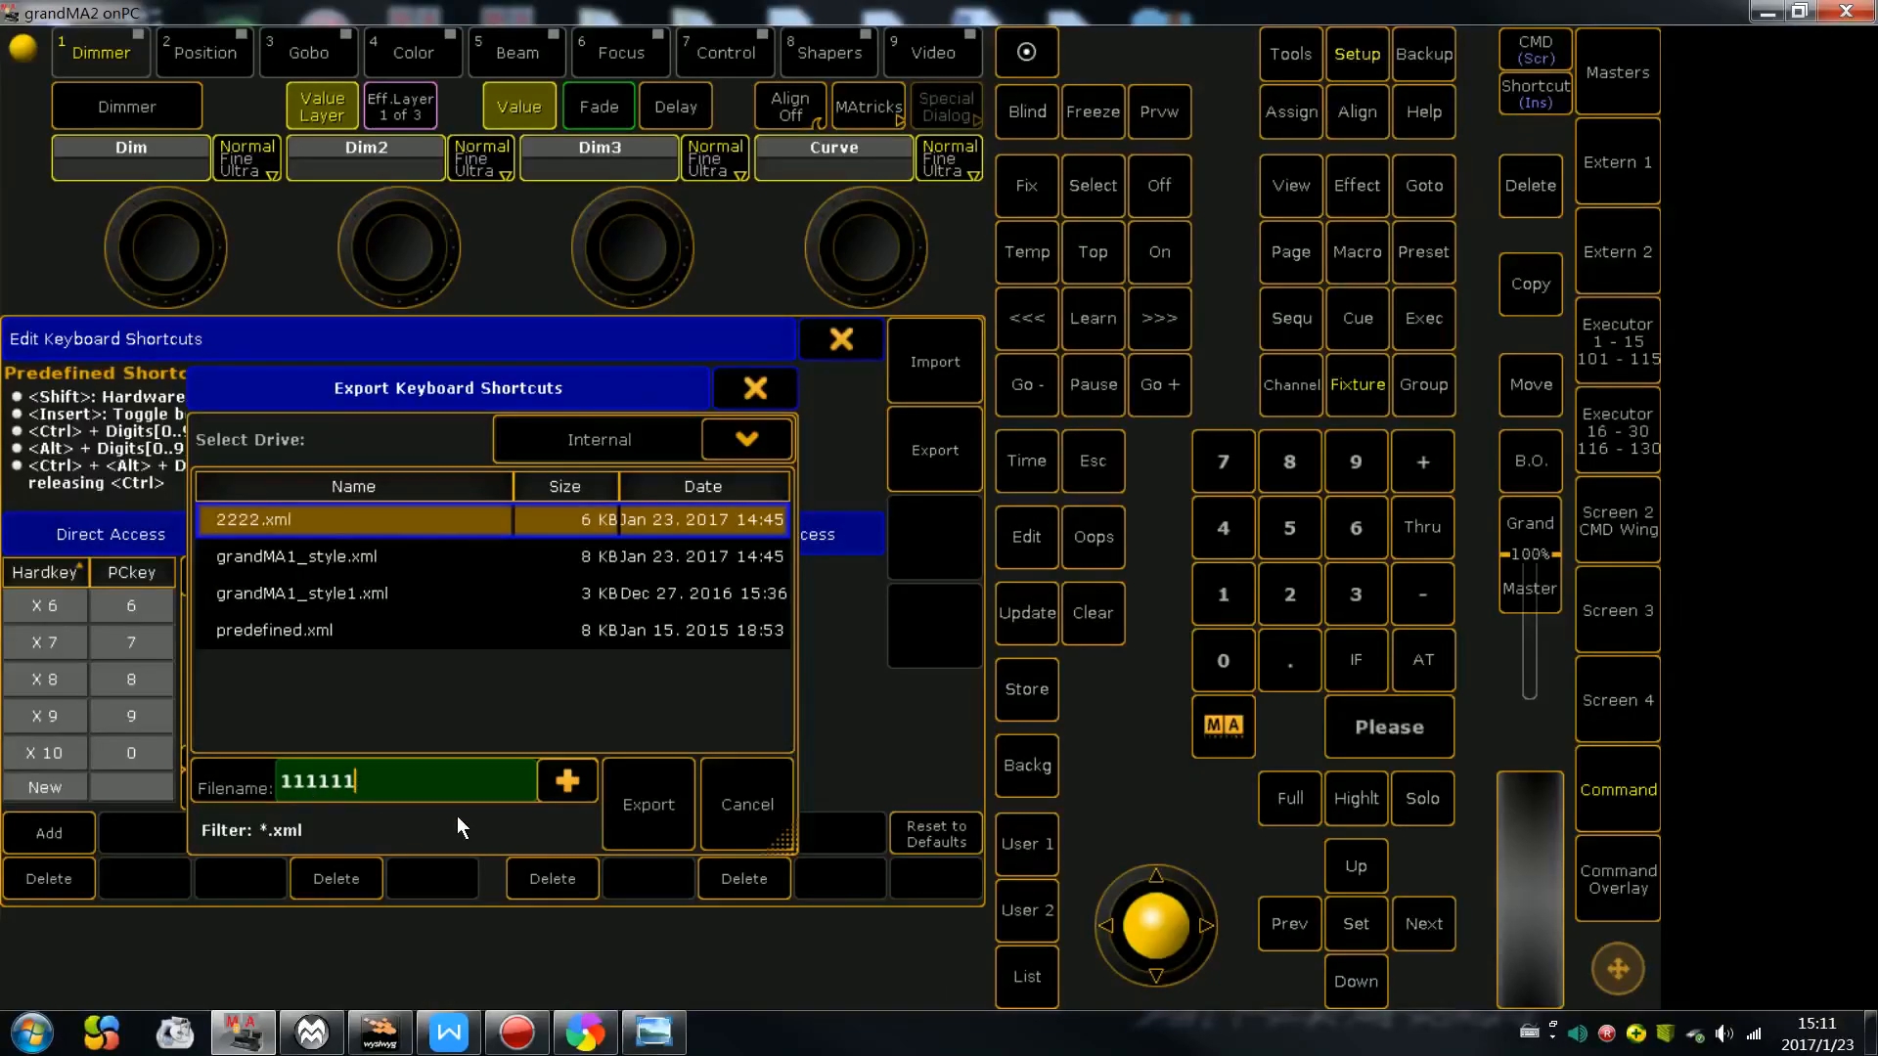
{"action": "left_click", "coordinate": [633, 805]}
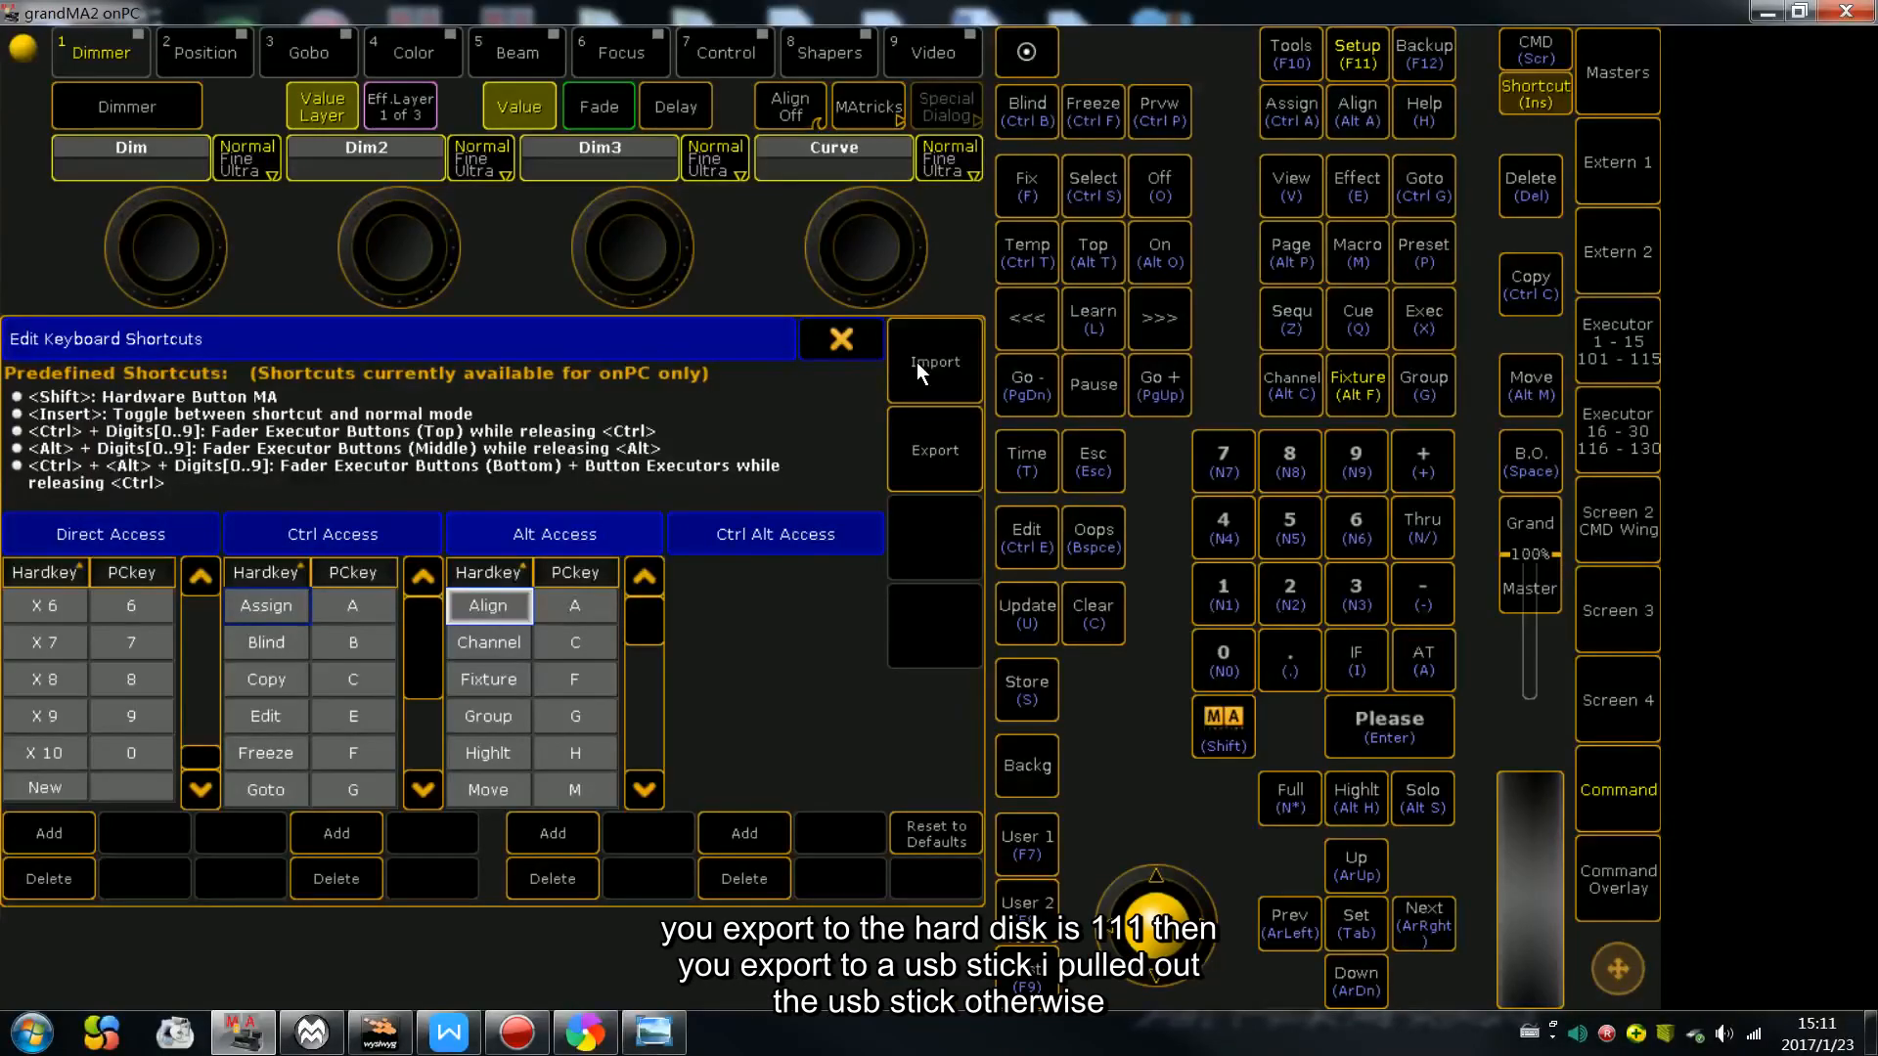
- Check the export file list and the import files on the V.3.1.2 and Internal drives, then close the shortcut editor and setup
{"action": "left_click", "coordinate": [945, 461]}
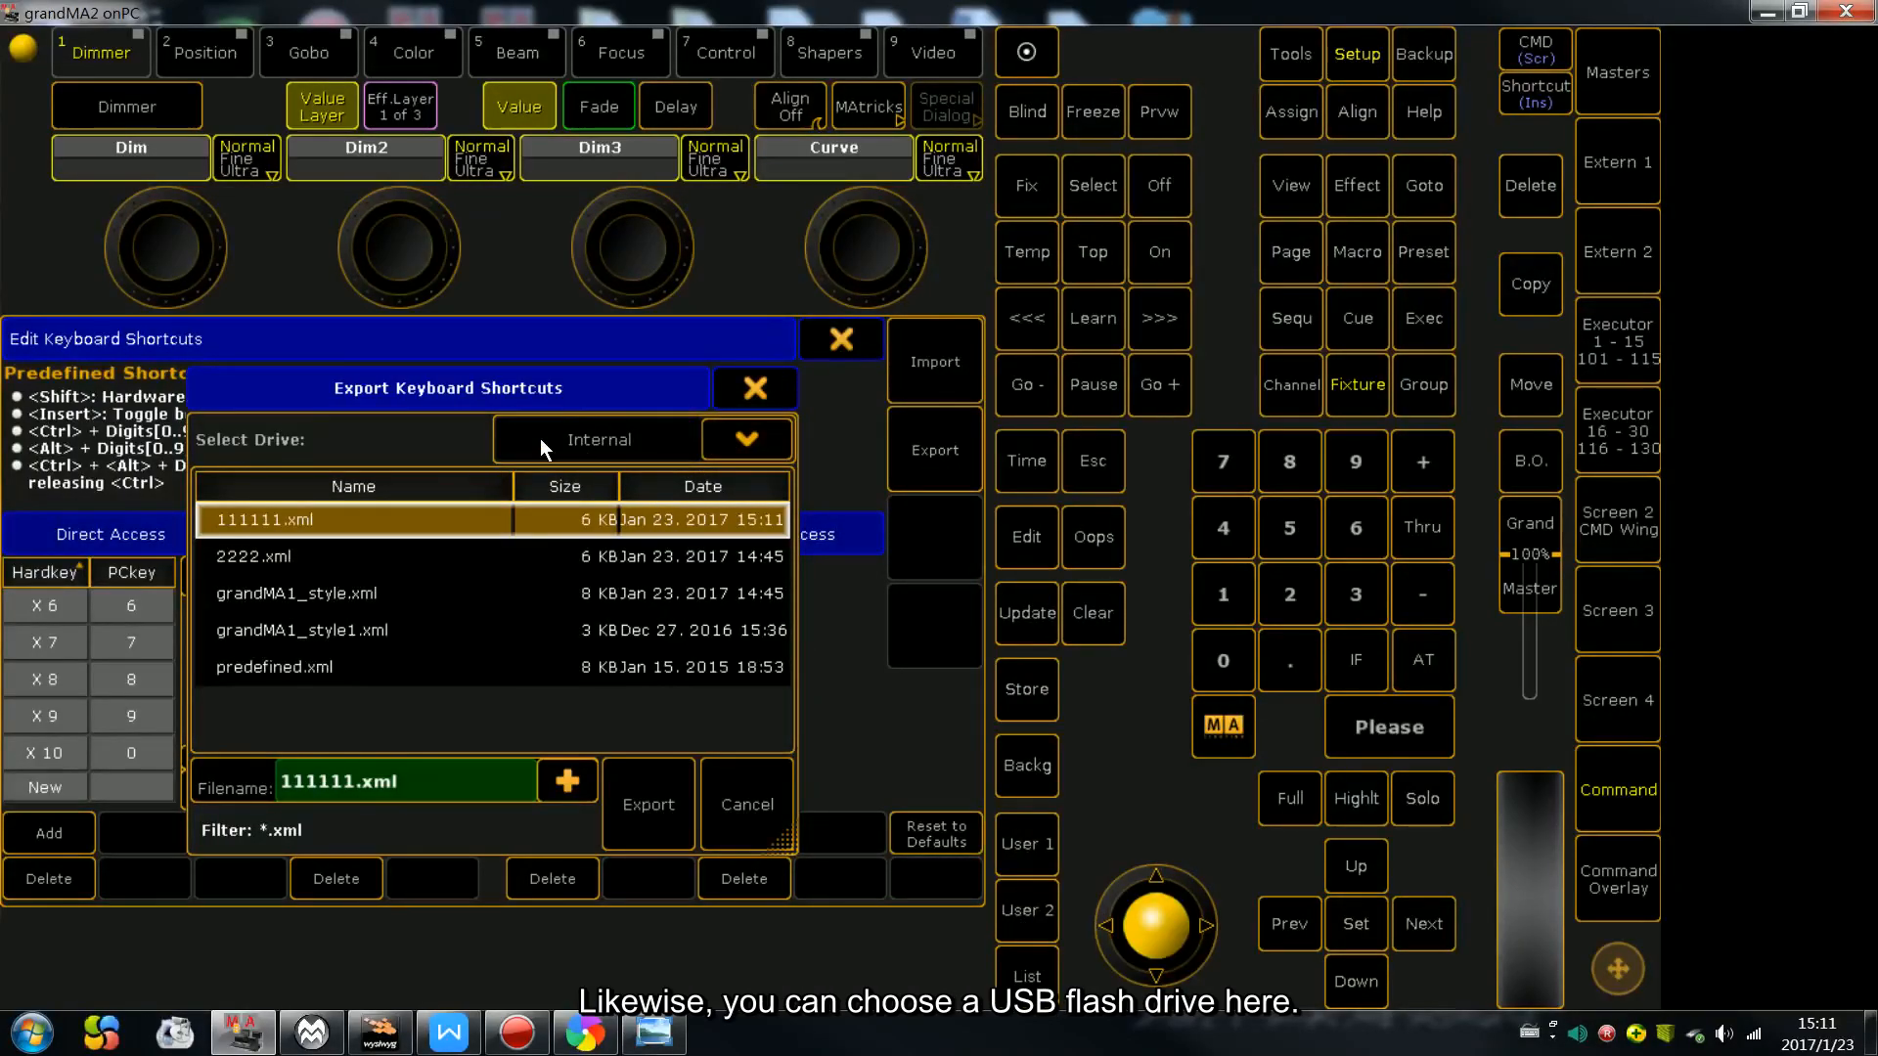
{"action": "left_click", "coordinate": [756, 390]}
{"action": "left_click", "coordinate": [935, 357]}
{"action": "left_click", "coordinate": [665, 440]}
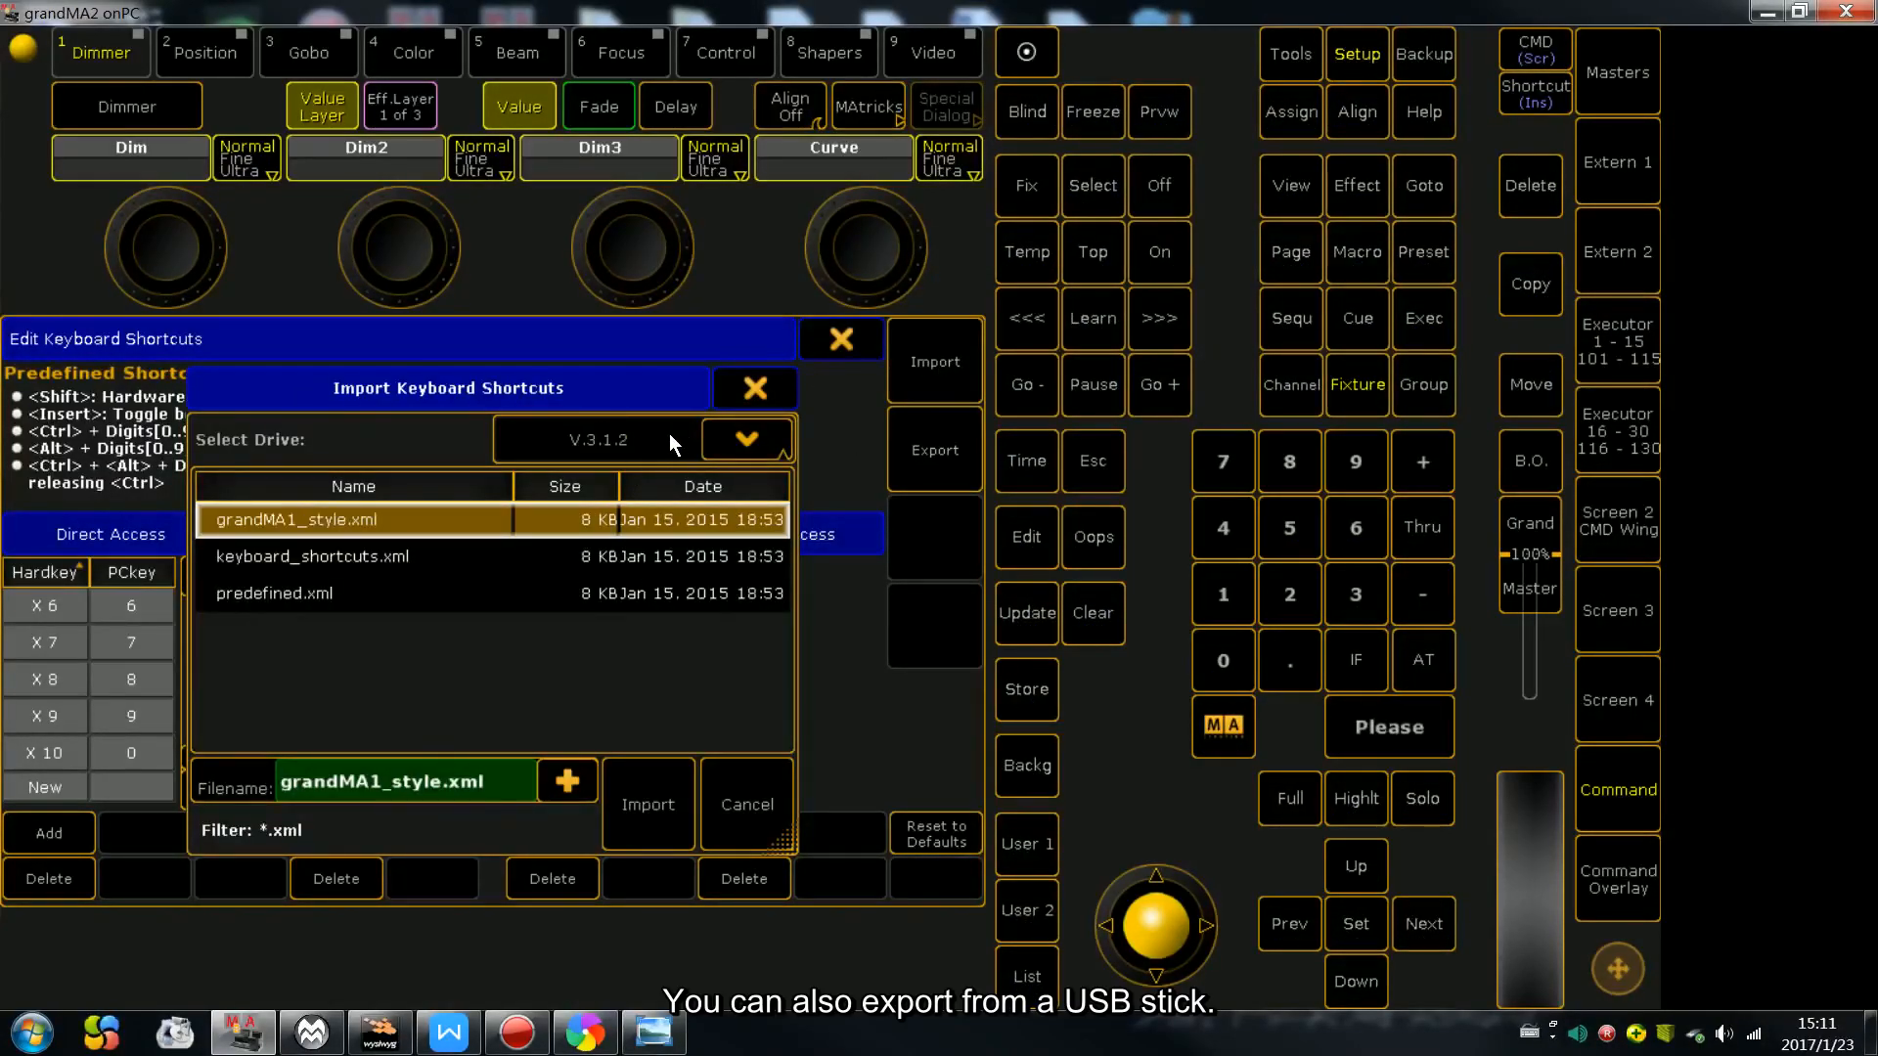
{"action": "left_click", "coordinate": [654, 447]}
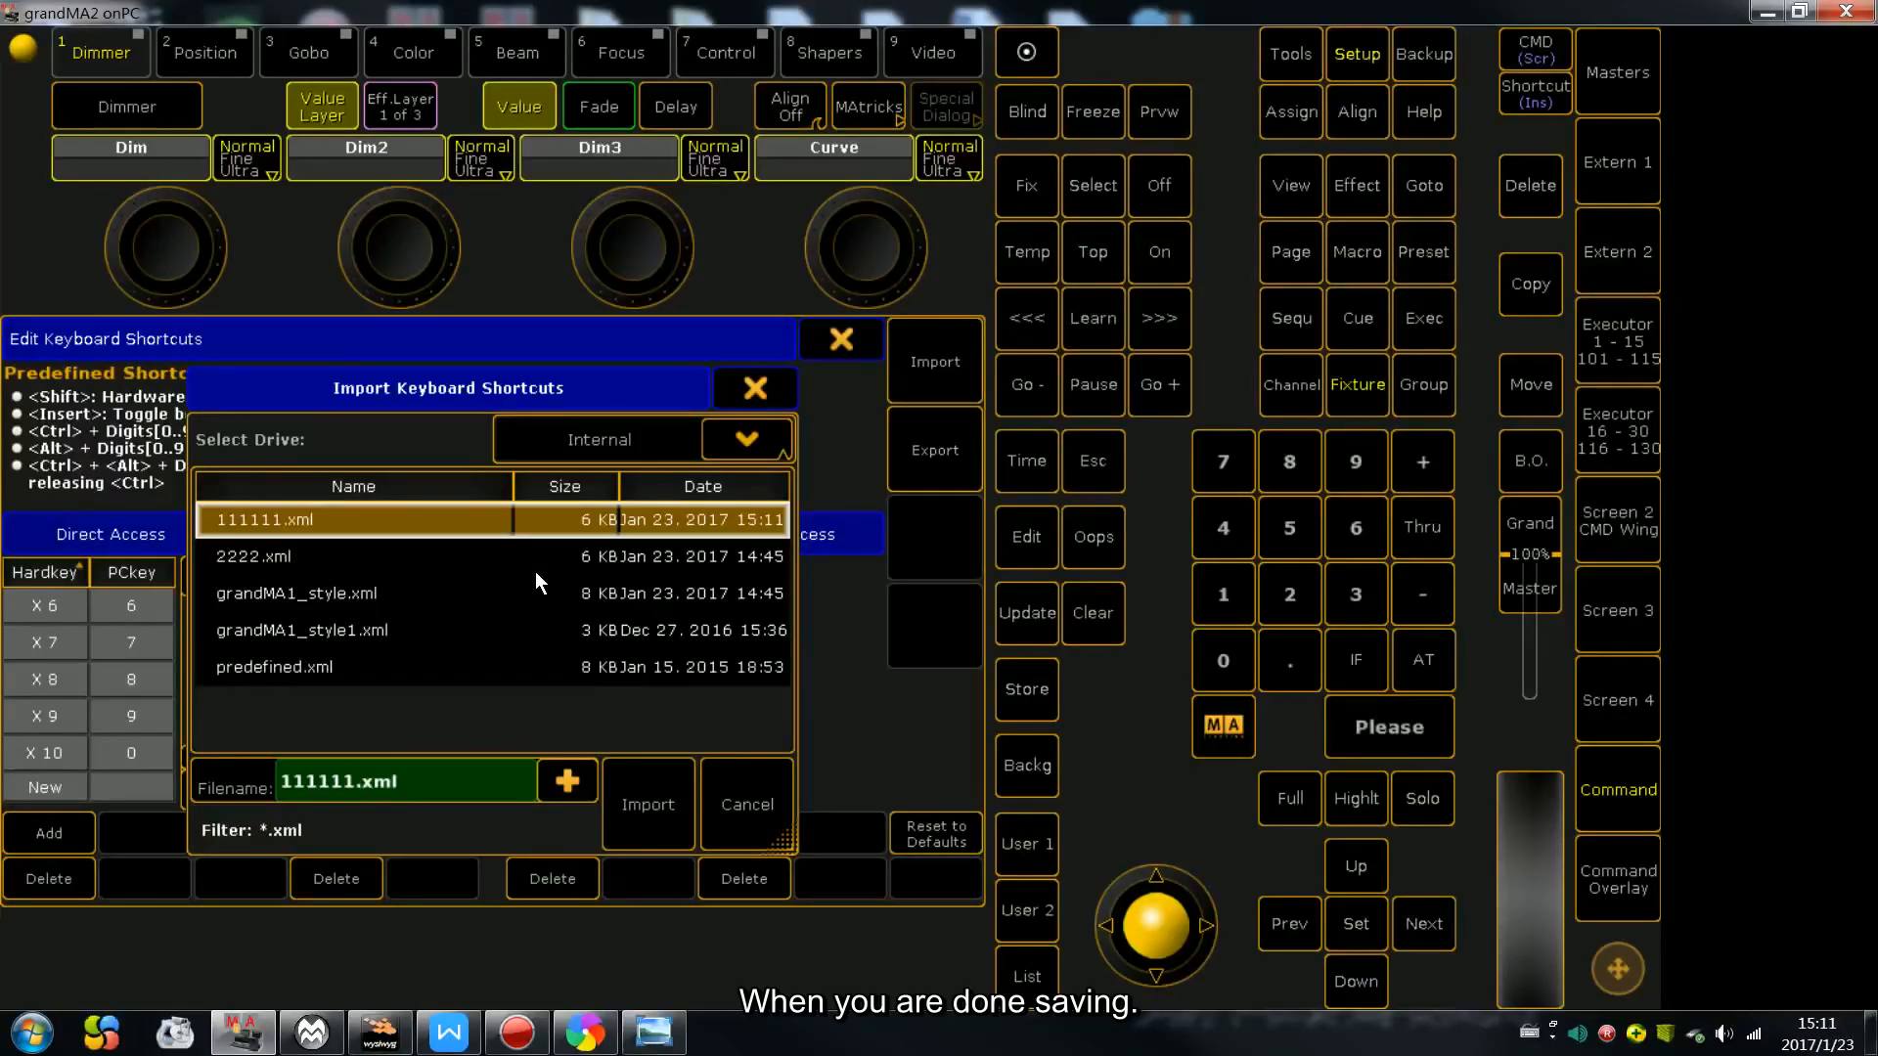
{"action": "left_click", "coordinate": [754, 395]}
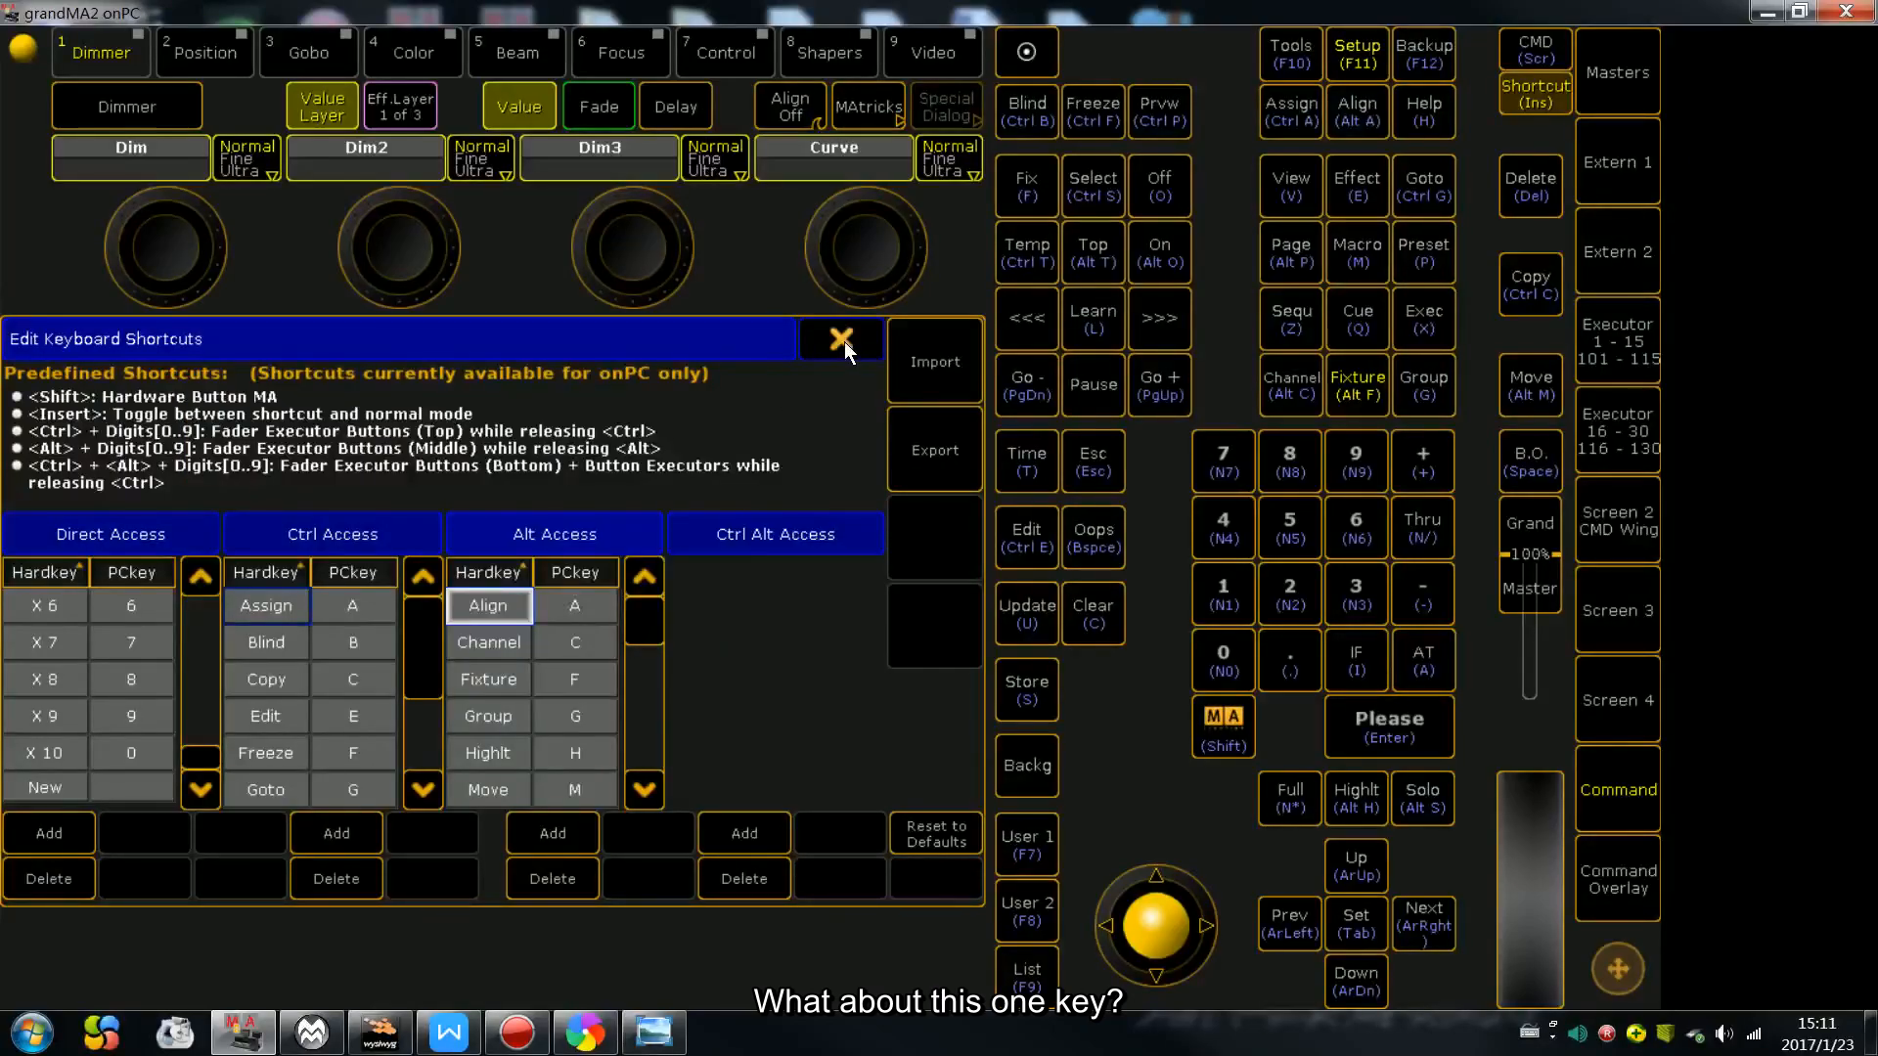
{"action": "left_click", "coordinate": [844, 343]}
{"action": "left_click", "coordinate": [962, 336]}
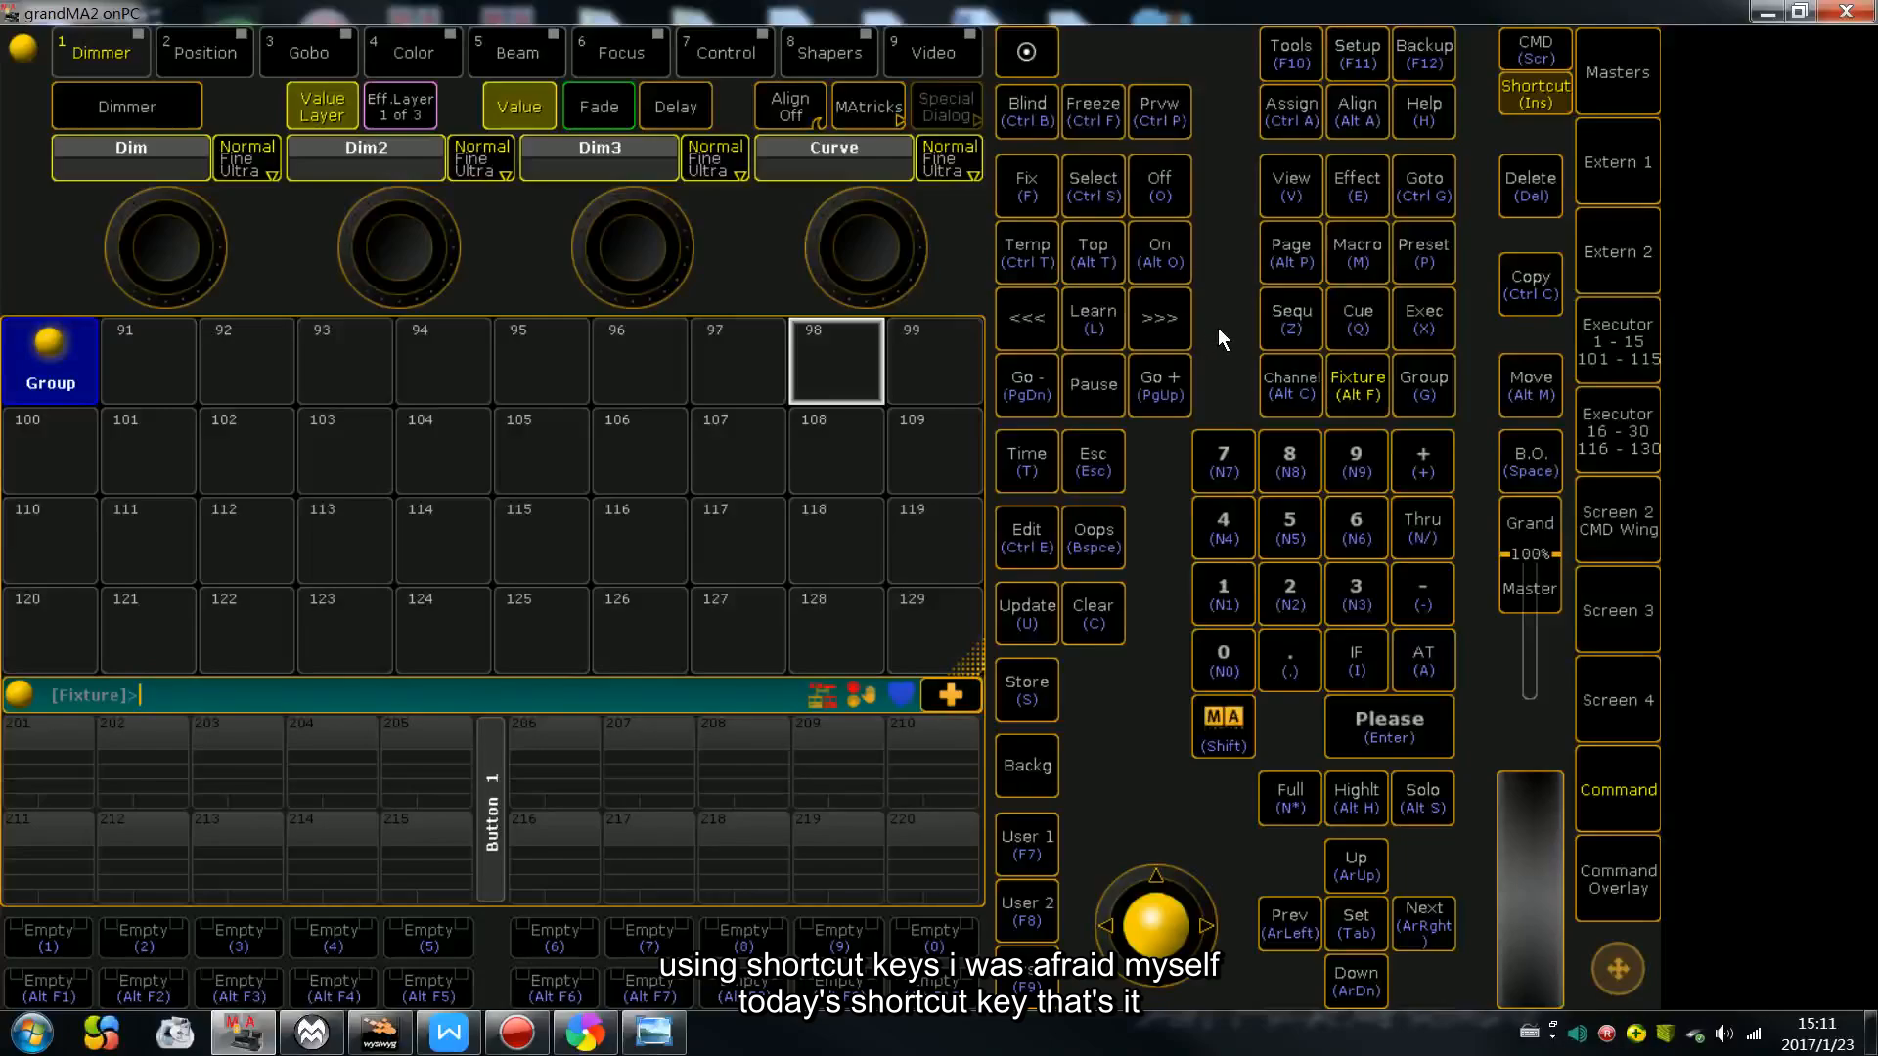
- View Layout-1 on Screen 2 and return to the Command screen
{"action": "left_click", "coordinate": [1626, 524]}
{"action": "left_click", "coordinate": [1493, 175]}
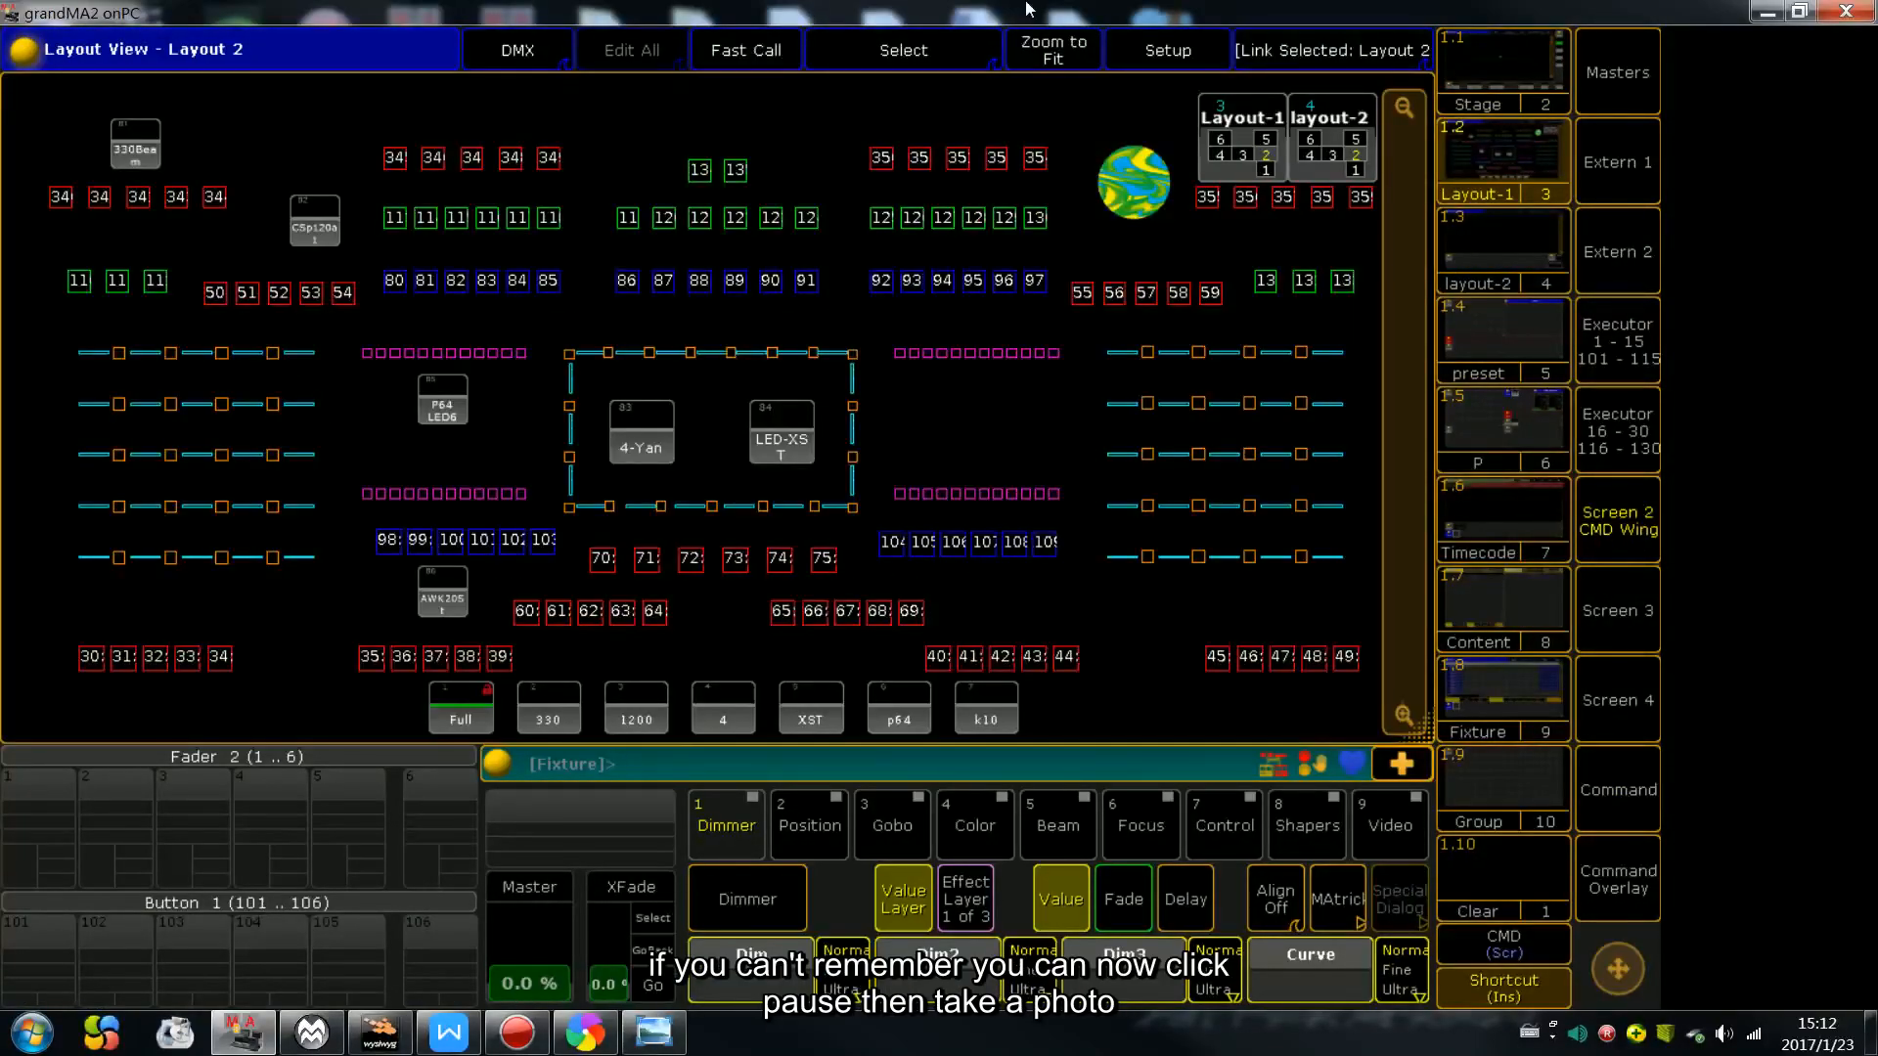
{"action": "left_click", "coordinate": [1613, 806]}
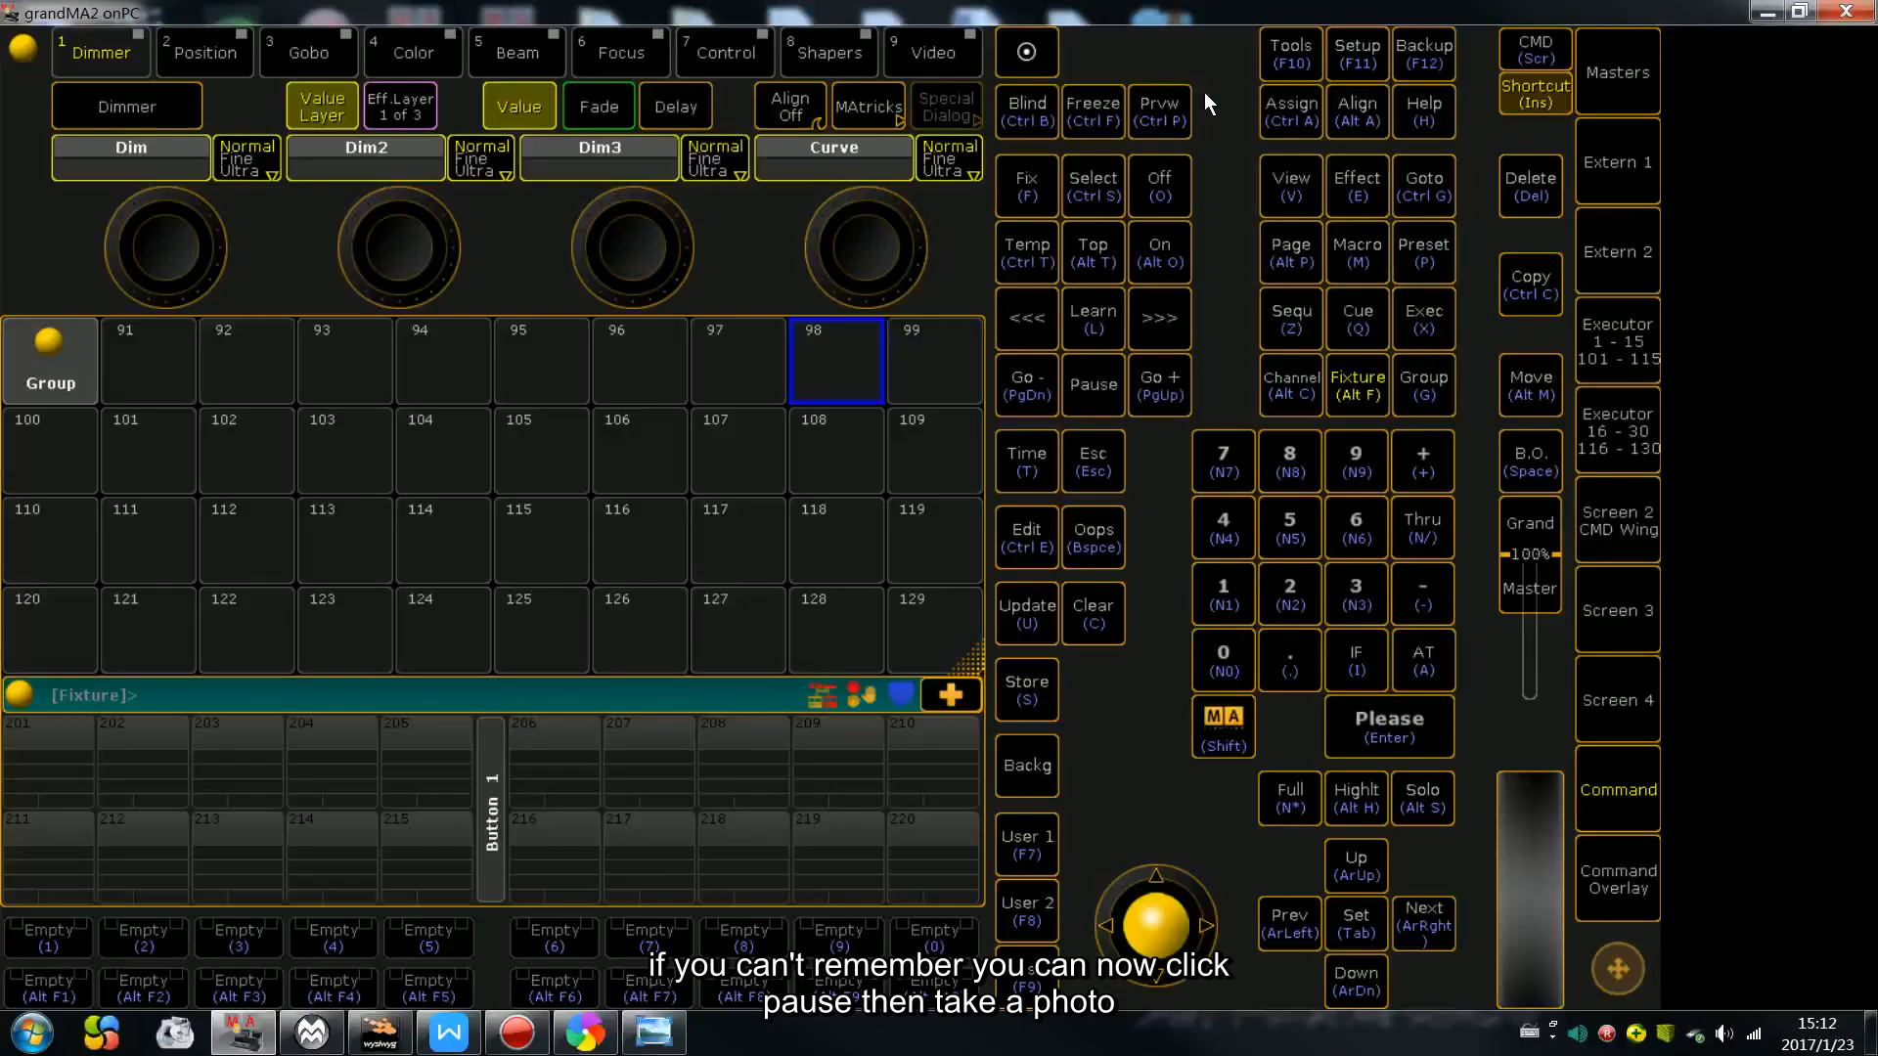